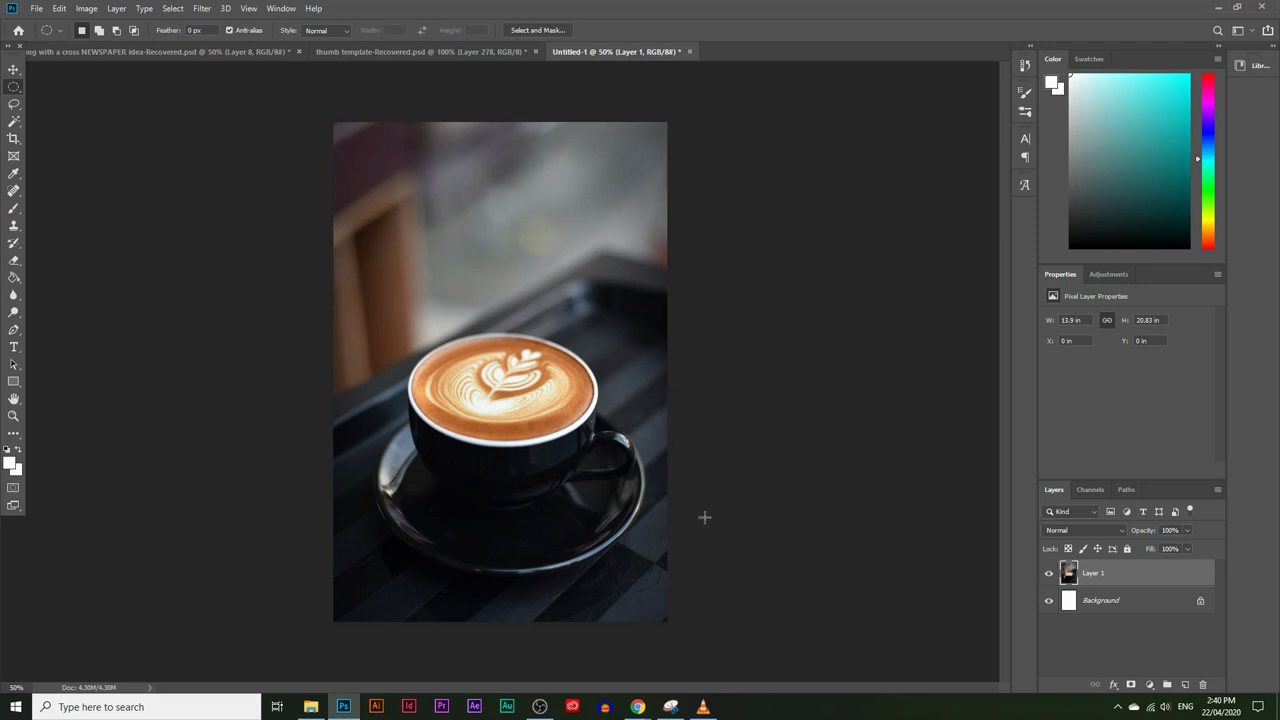
Copy the mute swan photo from its Pexels page in Chrome and paste it into the coffee cup document in Photoshop
mouse_move(637, 706)
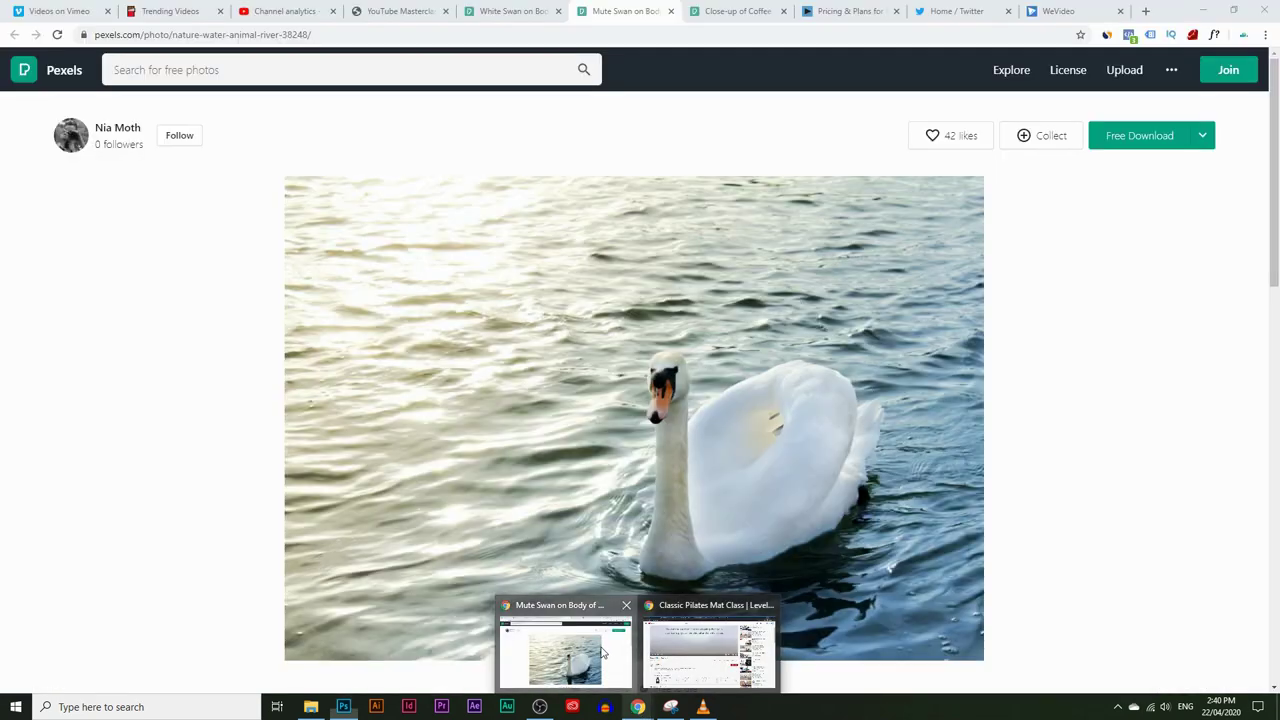
left_click(603, 652)
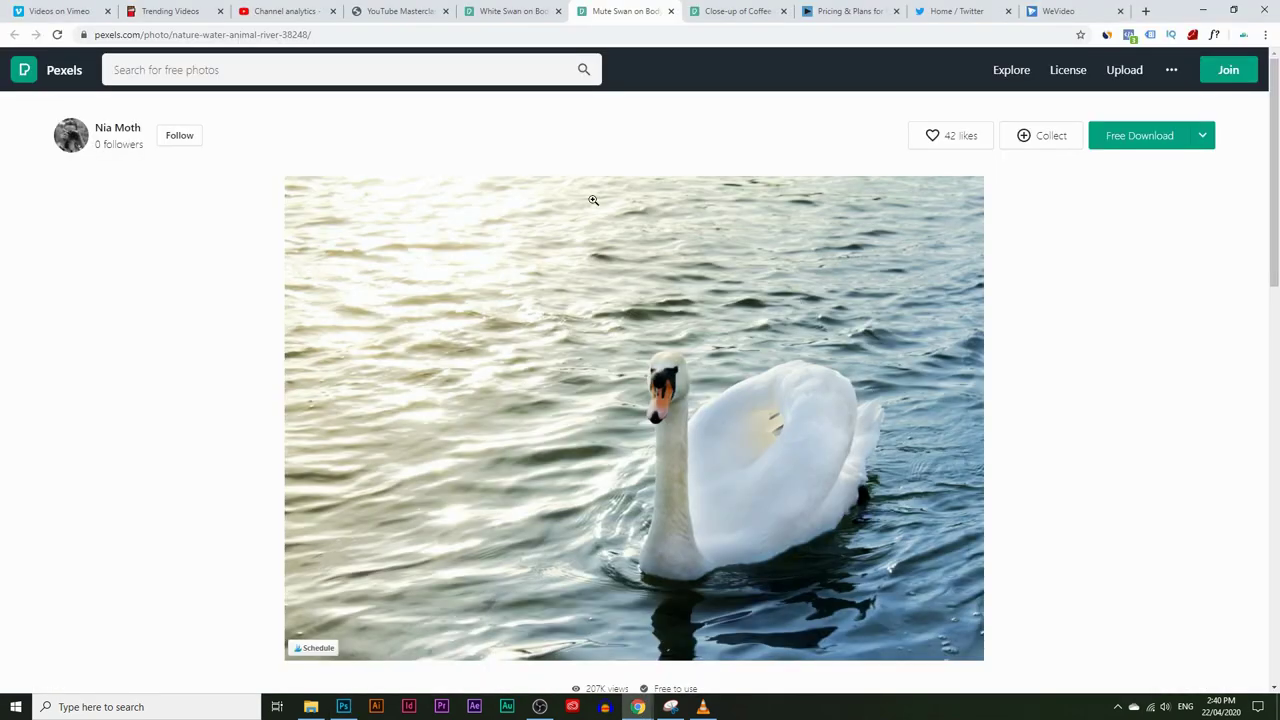
left_click(512, 11)
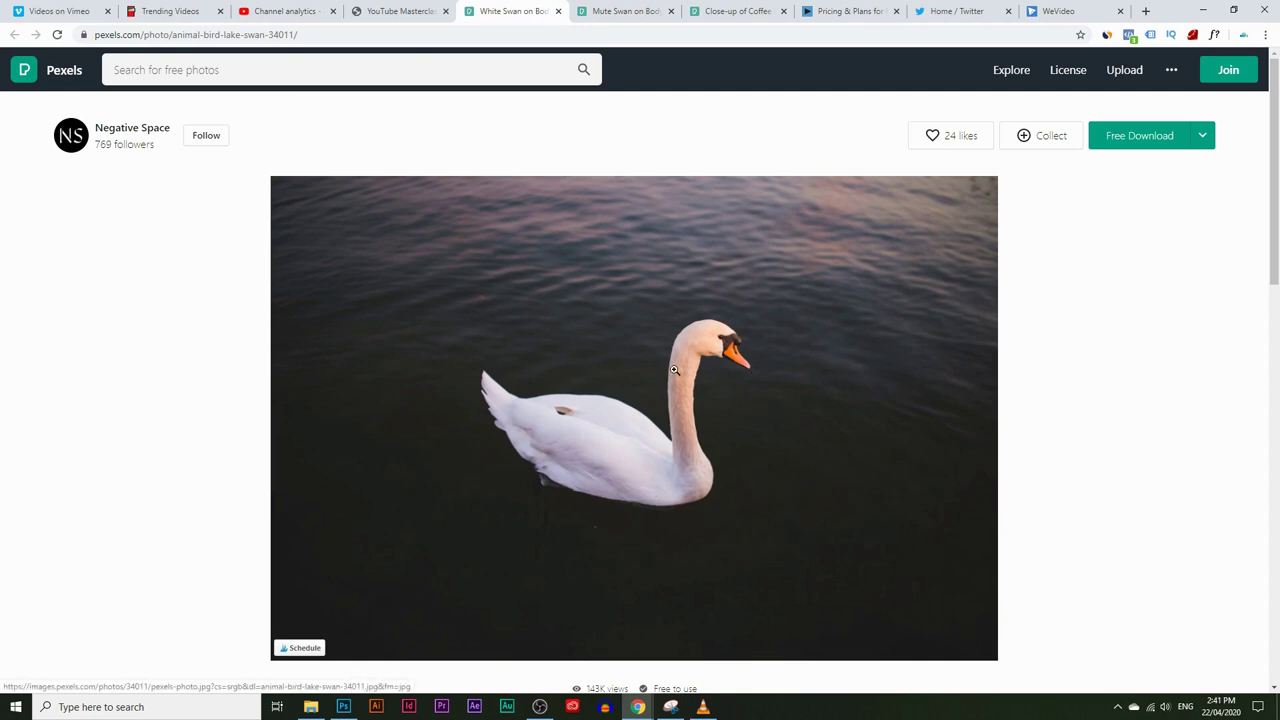
left_click(608, 11)
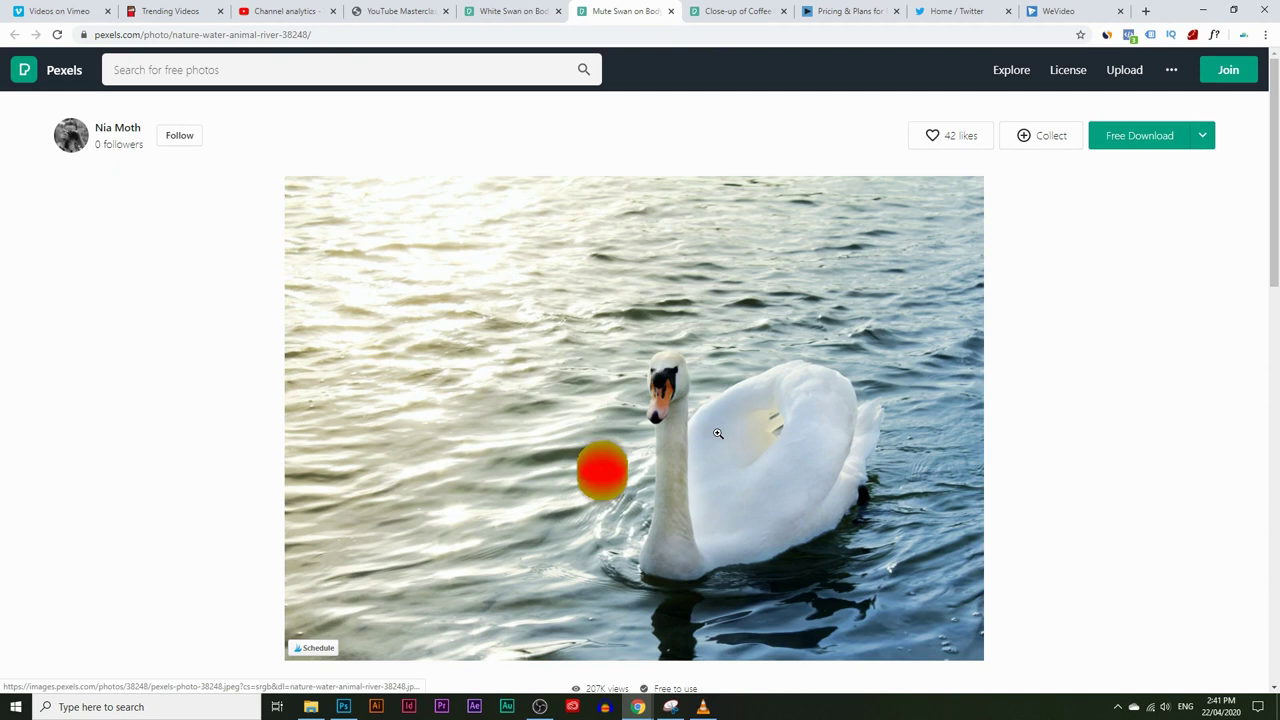
right_click(601, 369)
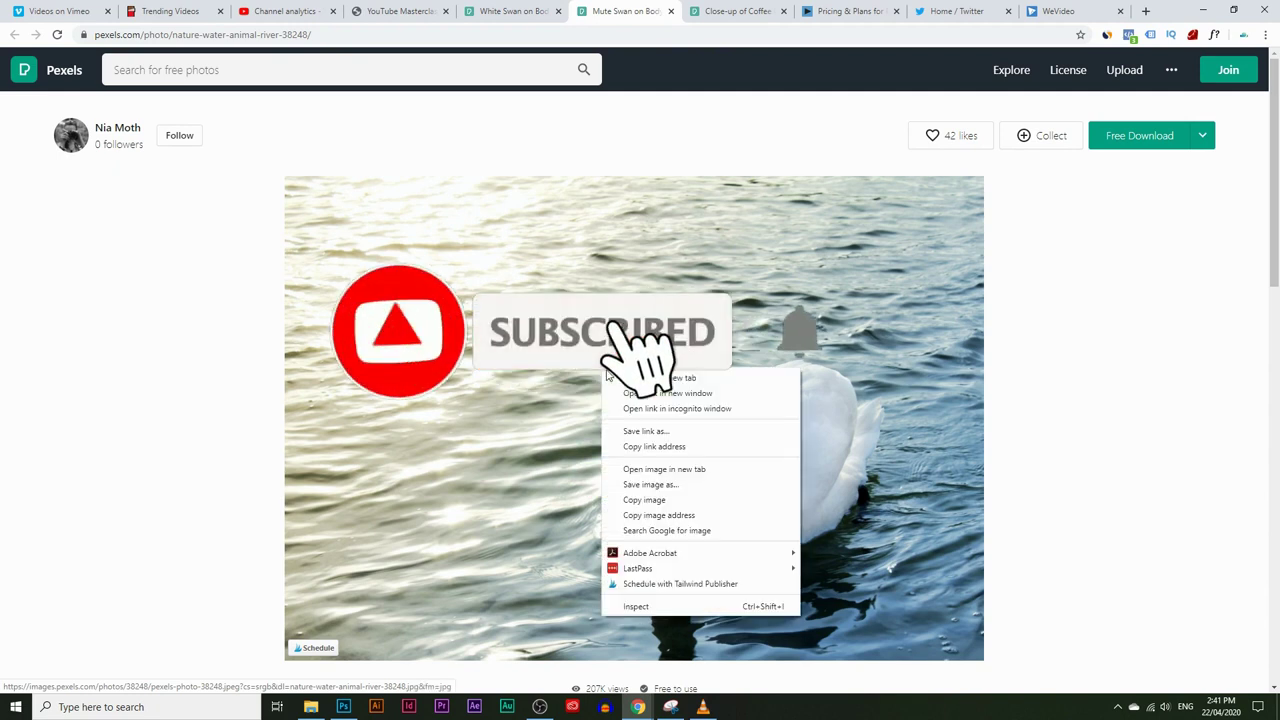
left_click(670, 499)
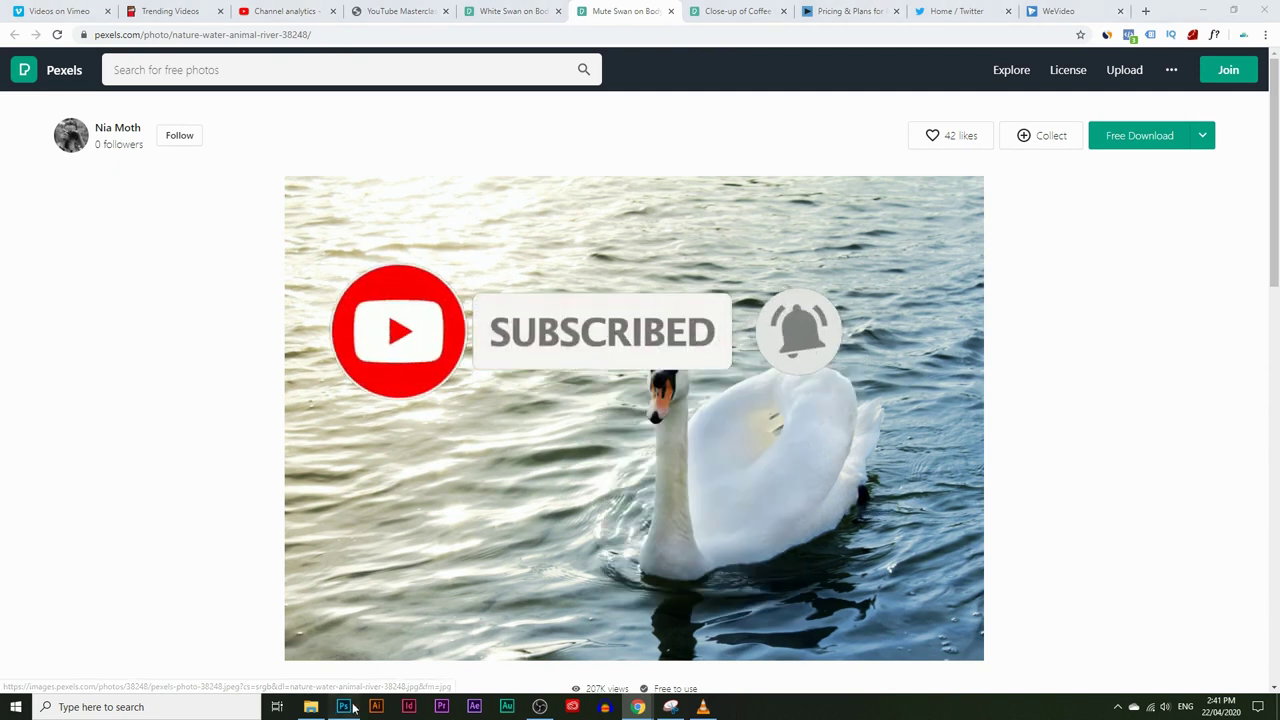
left_click(352, 707)
key("ctrl+v")
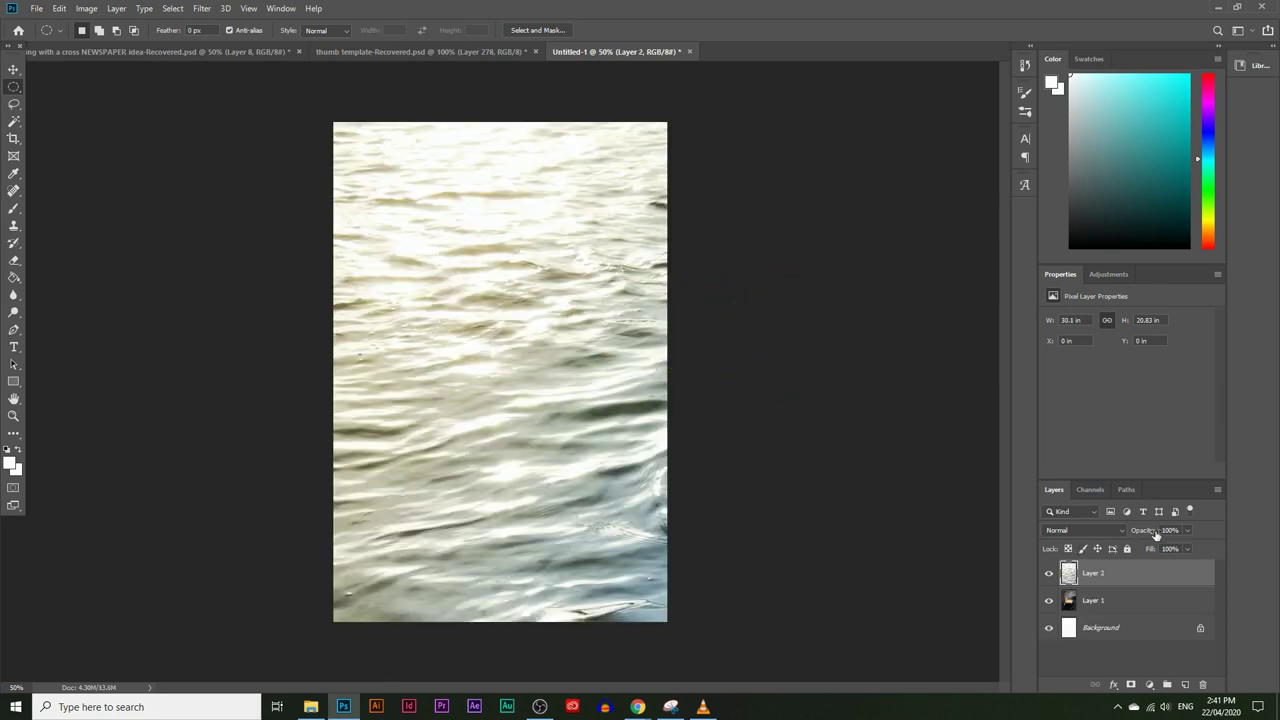
Rename the coffee photo's layer to Coffee Cup and the pasted water photo's layer to Swan
double_click(1093, 600)
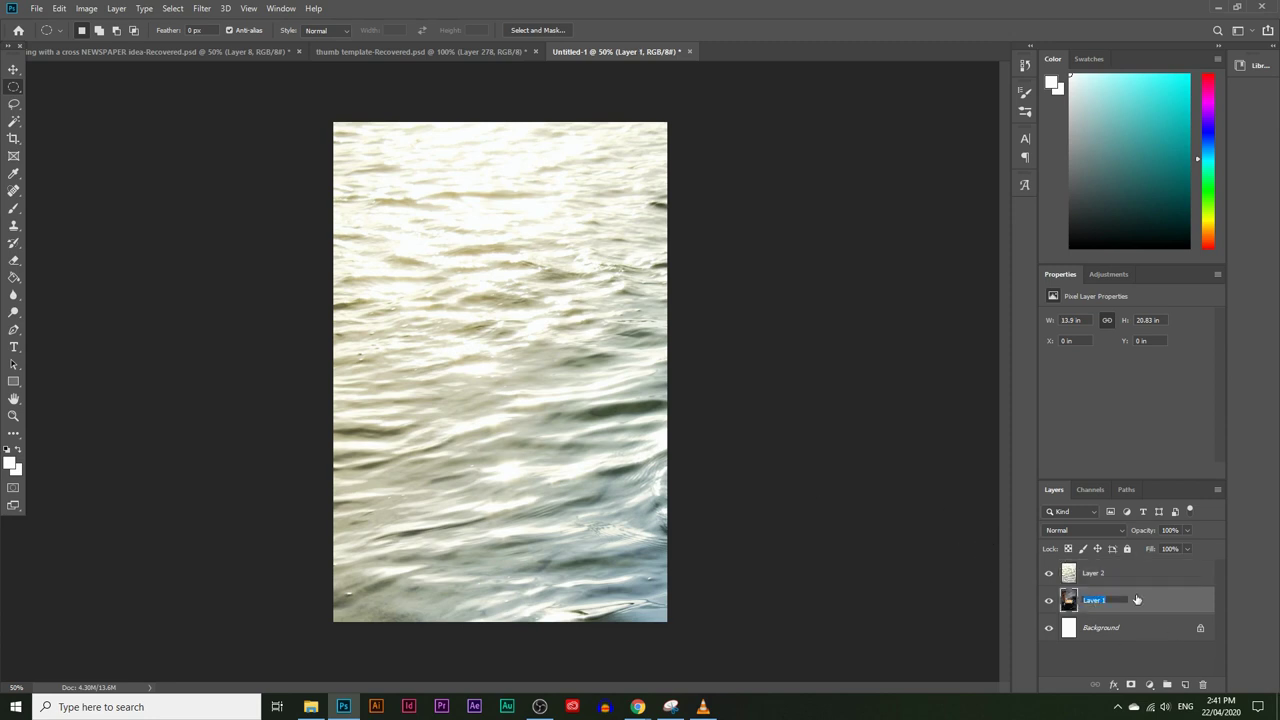
type("c")
key("Return")
double_click(1093, 573)
type("A")
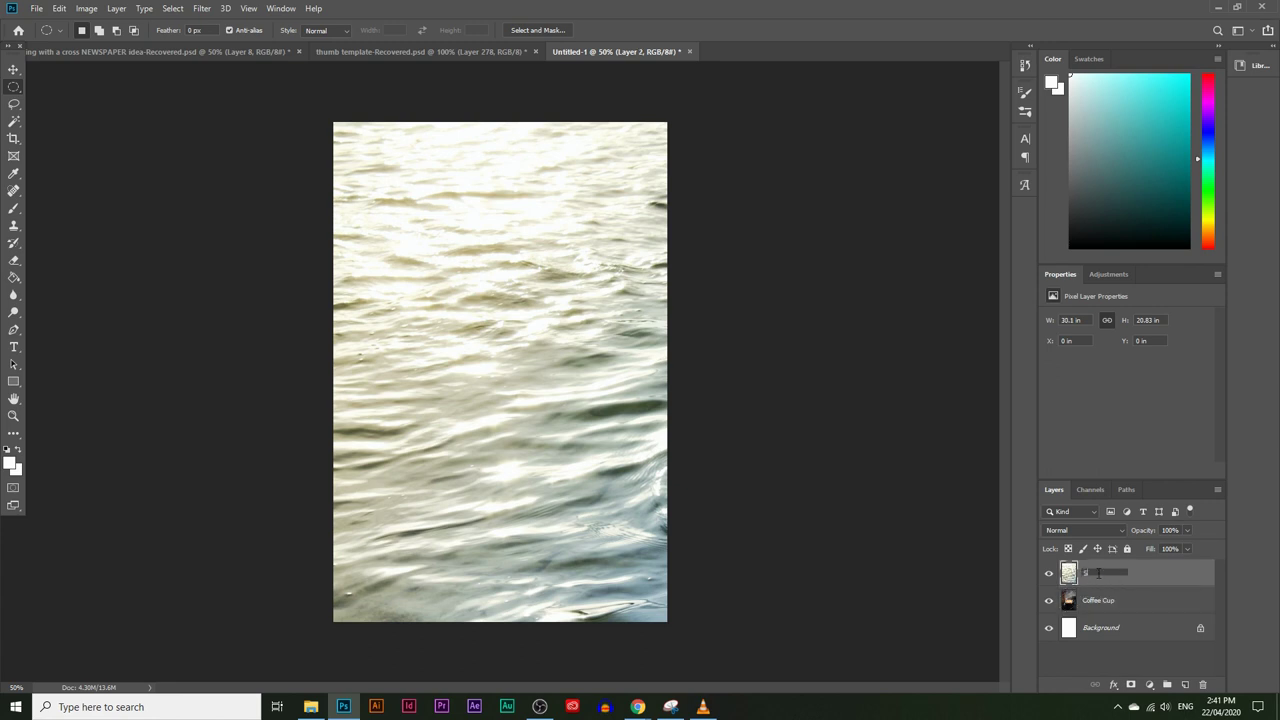
type("wan")
left_click(1125, 598)
Lower the Swan layer's opacity to 49%
left_click(1124, 578)
left_click(1187, 530)
left_click_drag(1191, 548, 1158, 548)
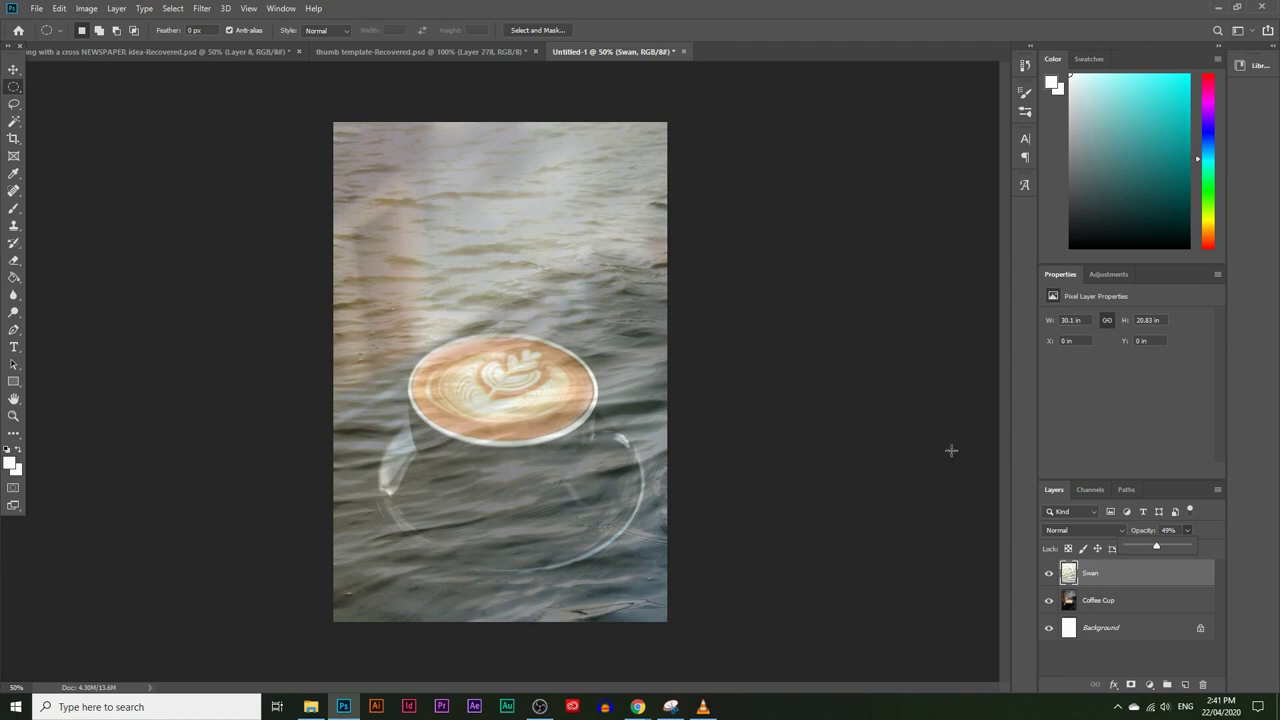
Scale the Swan layer down to about 10.67 × 7.39 in and position the swan over the coffee surface
left_click(1125, 606)
left_click(1117, 582)
key("ctrl+t")
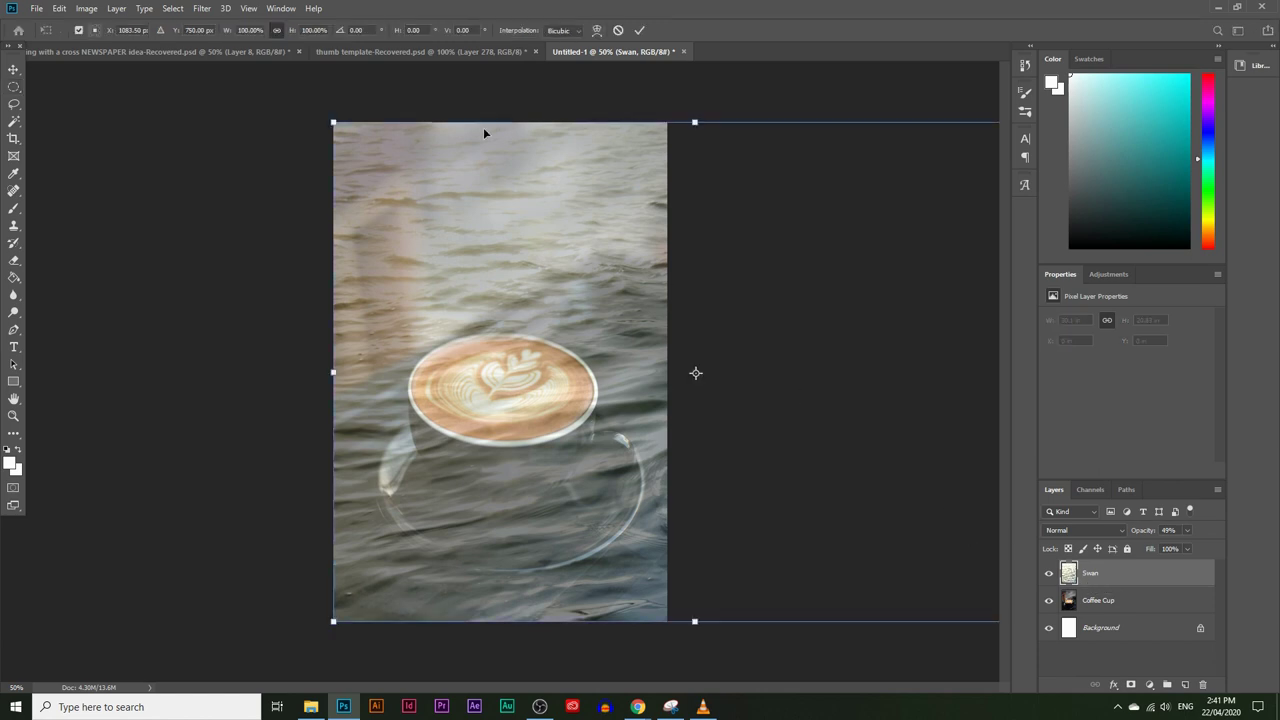
left_click(59, 8)
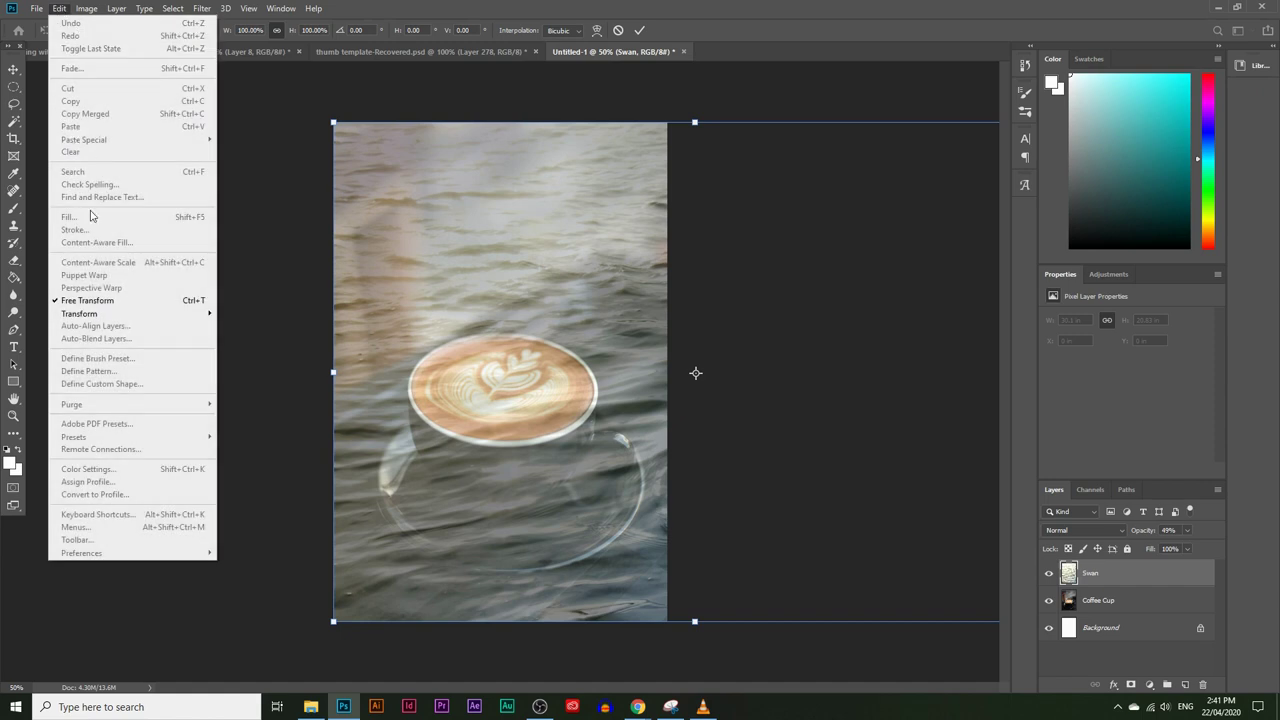
key("Escape")
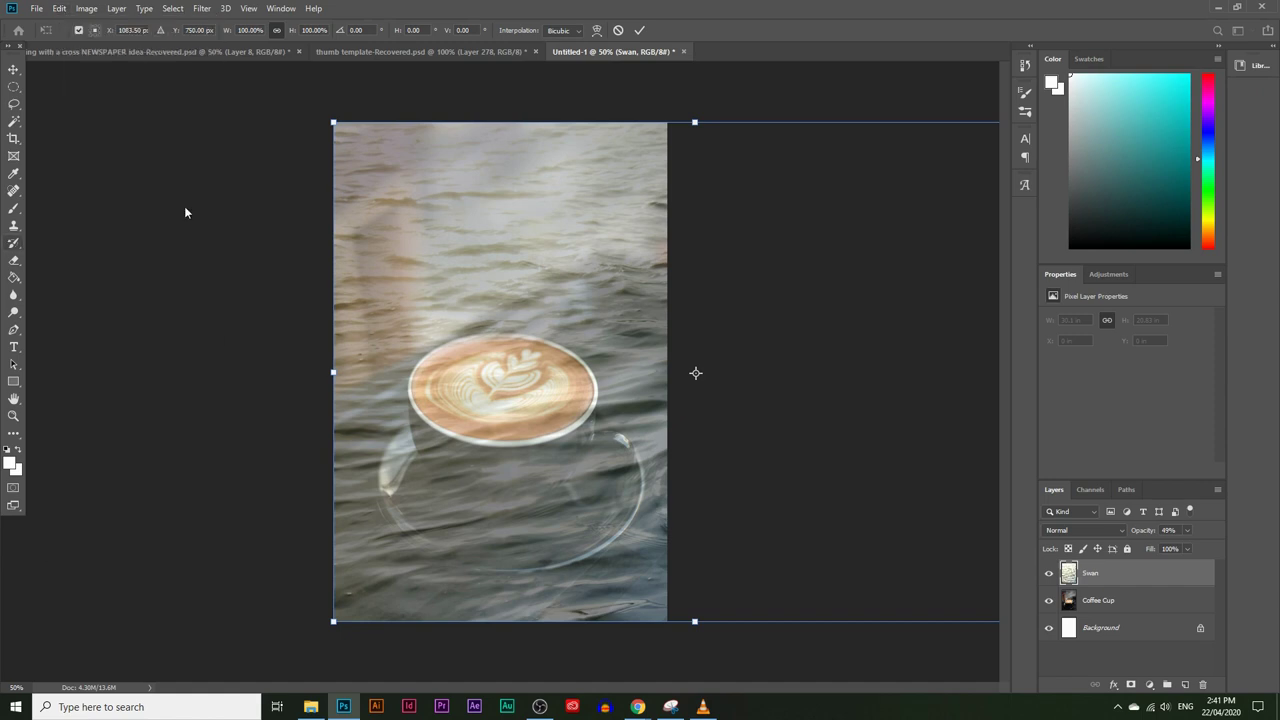
left_click_drag(696, 121, 699, 321)
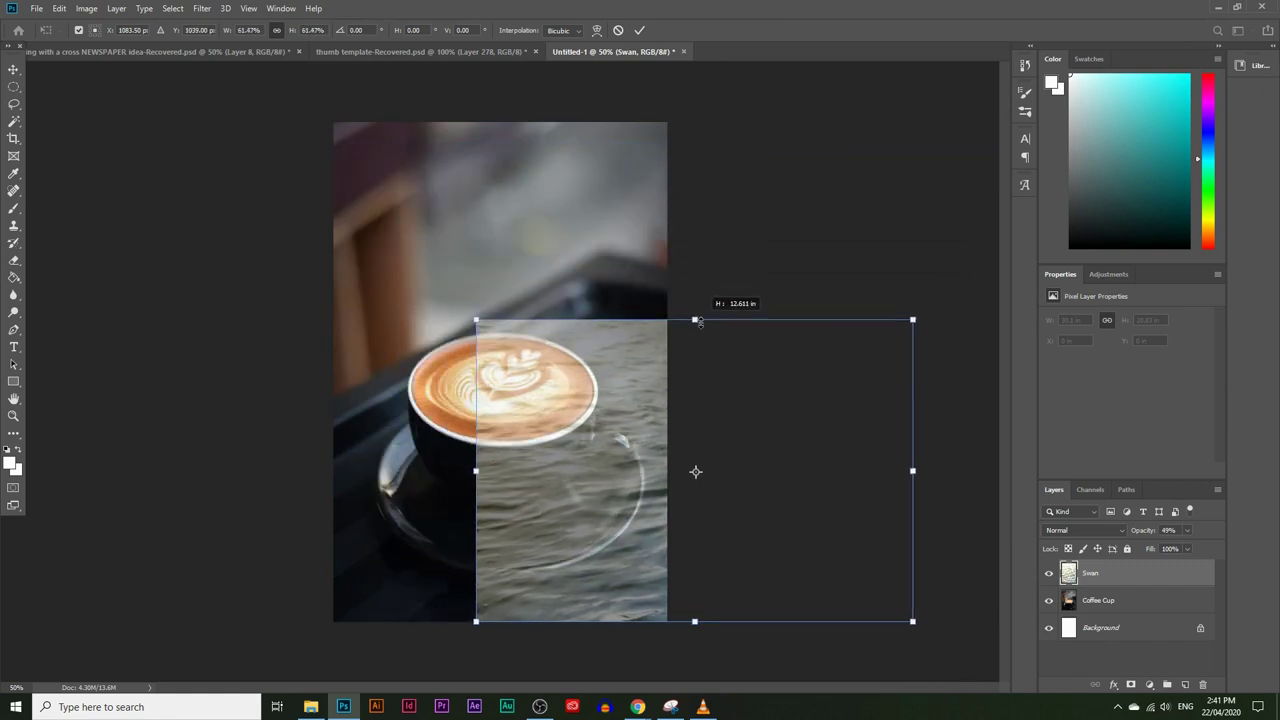
left_click_drag(862, 488, 625, 358)
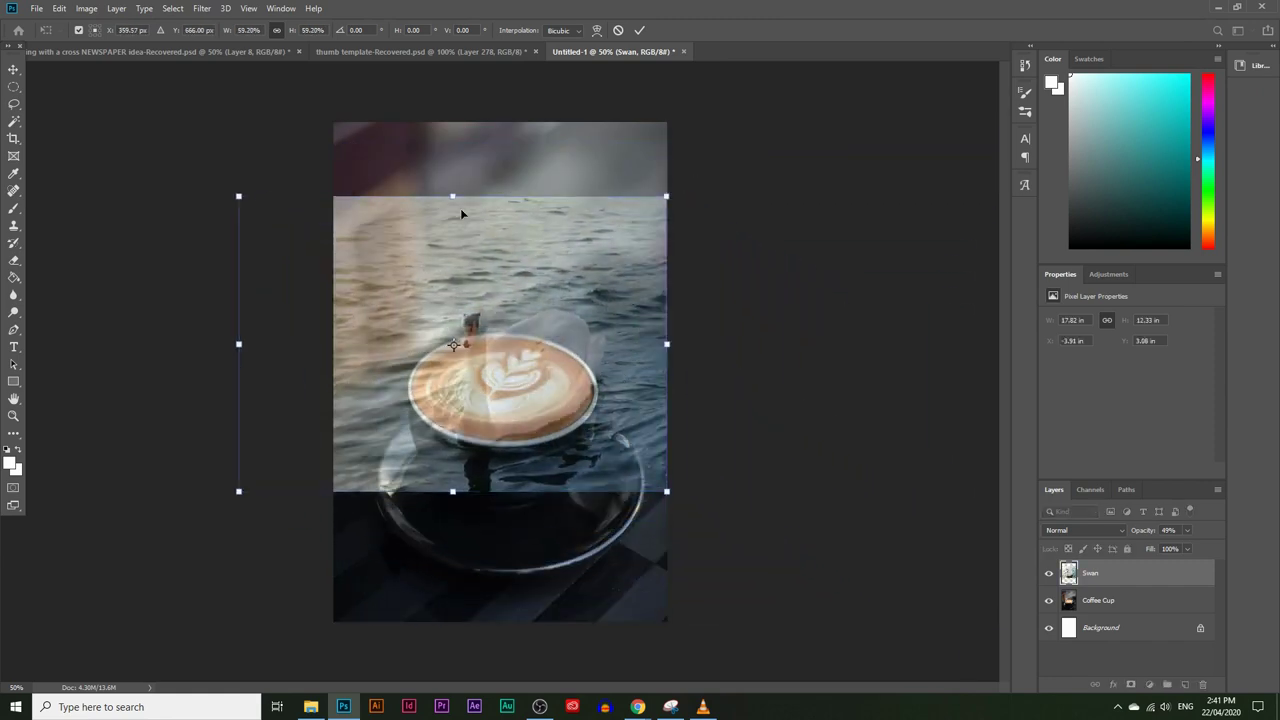
left_click_drag(453, 199, 421, 315)
left_click_drag(475, 380, 490, 337)
key("Return")
key("m")
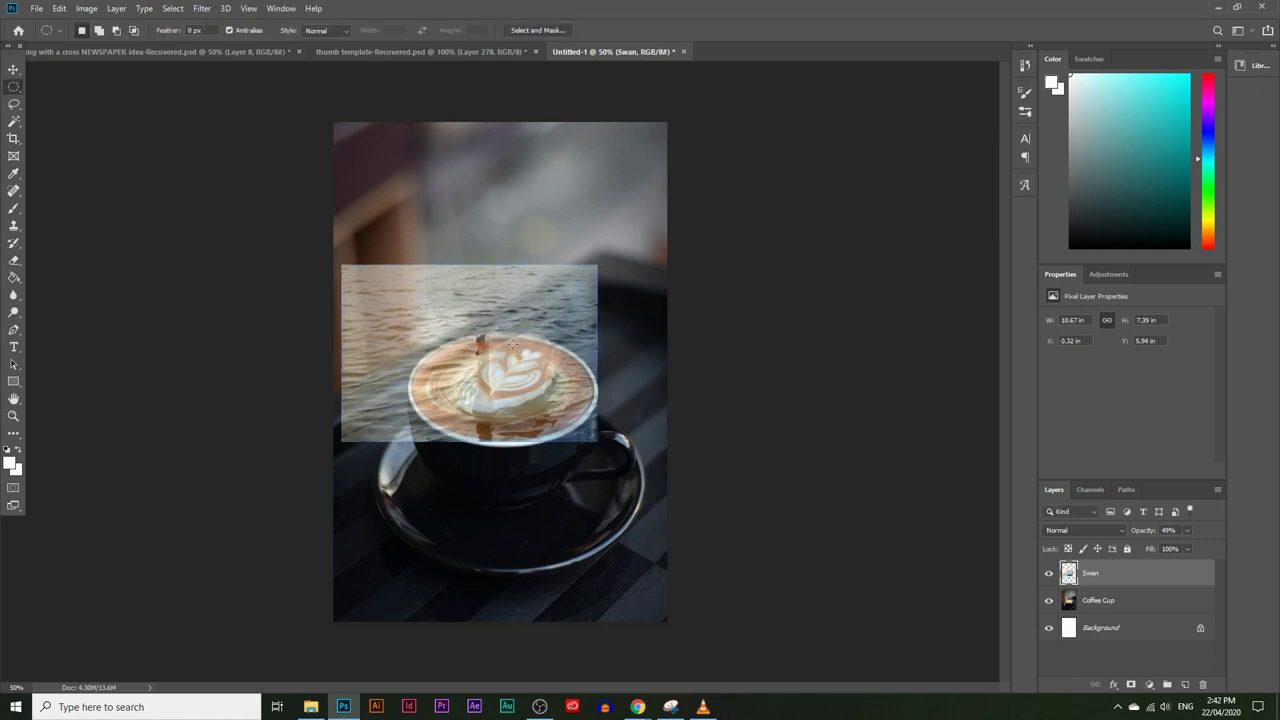
Restore the Swan layer's opacity to 100% and hide the layer
mouse_move(1215, 548)
left_mouse_down()
mouse_move(1243, 547)
mouse_move(1197, 550)
mouse_move(1233, 548)
left_mouse_up()
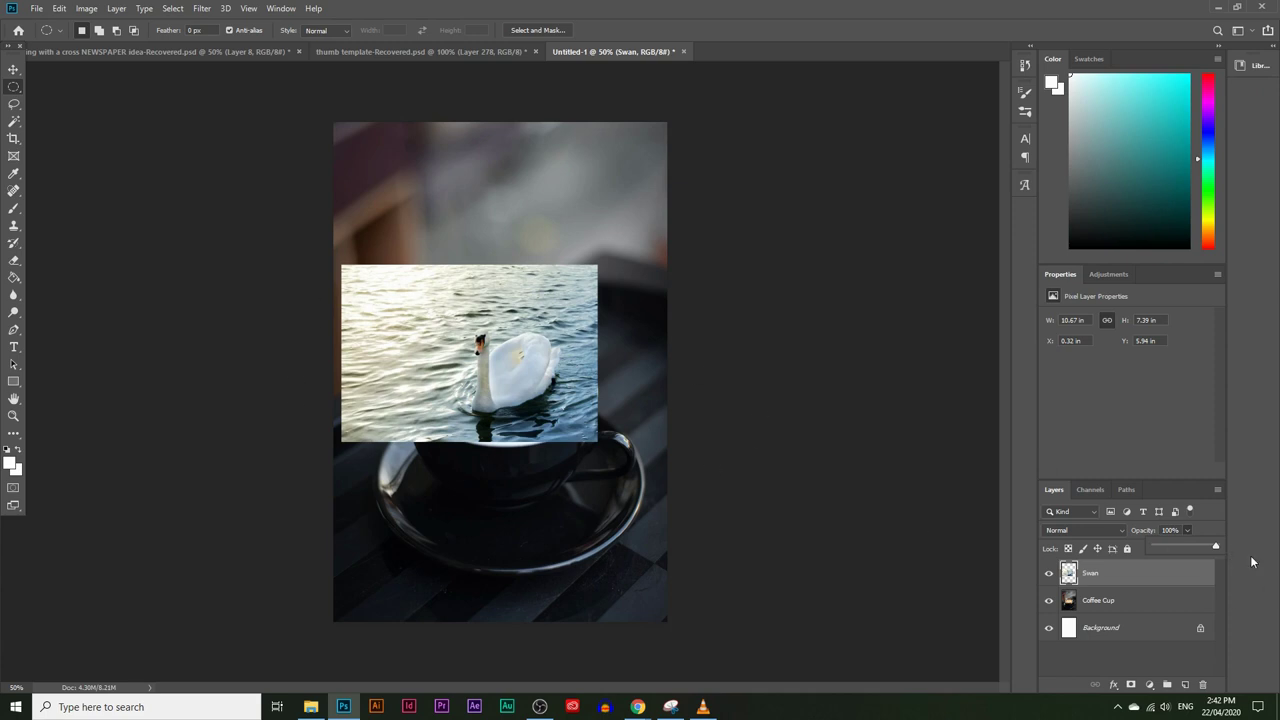
left_click(1087, 577)
left_click(1046, 574)
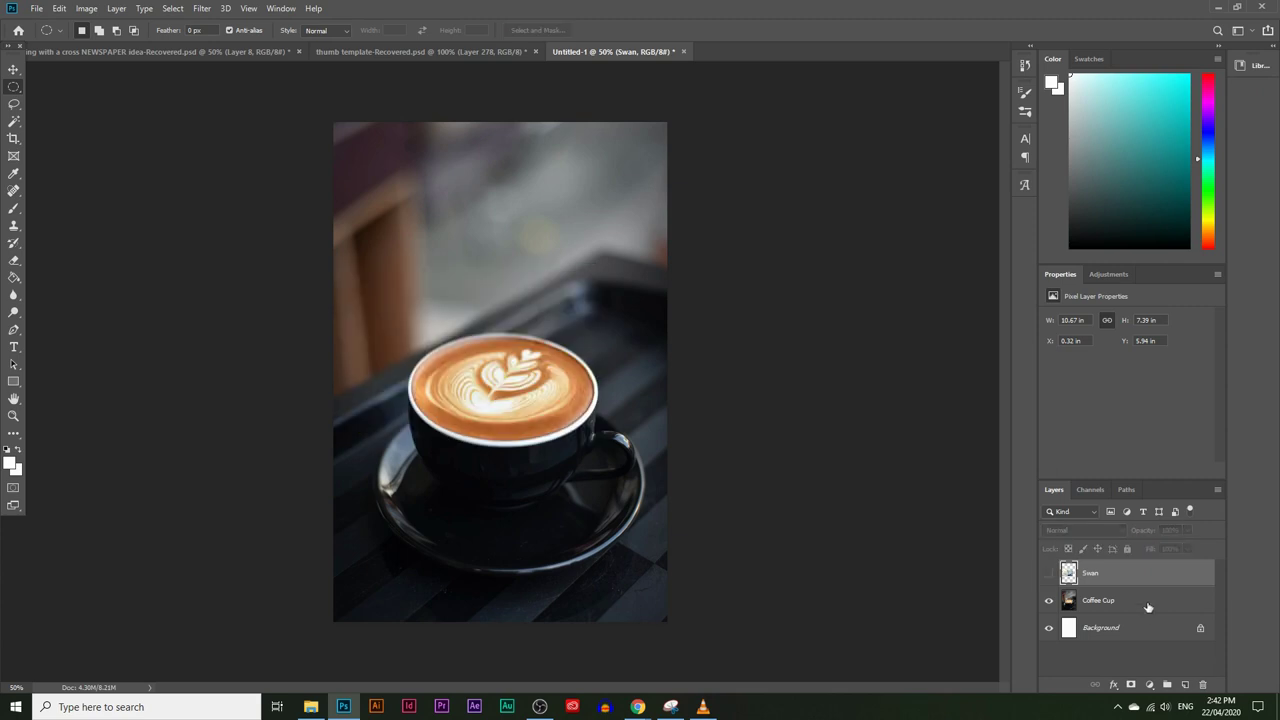
left_click(1049, 573)
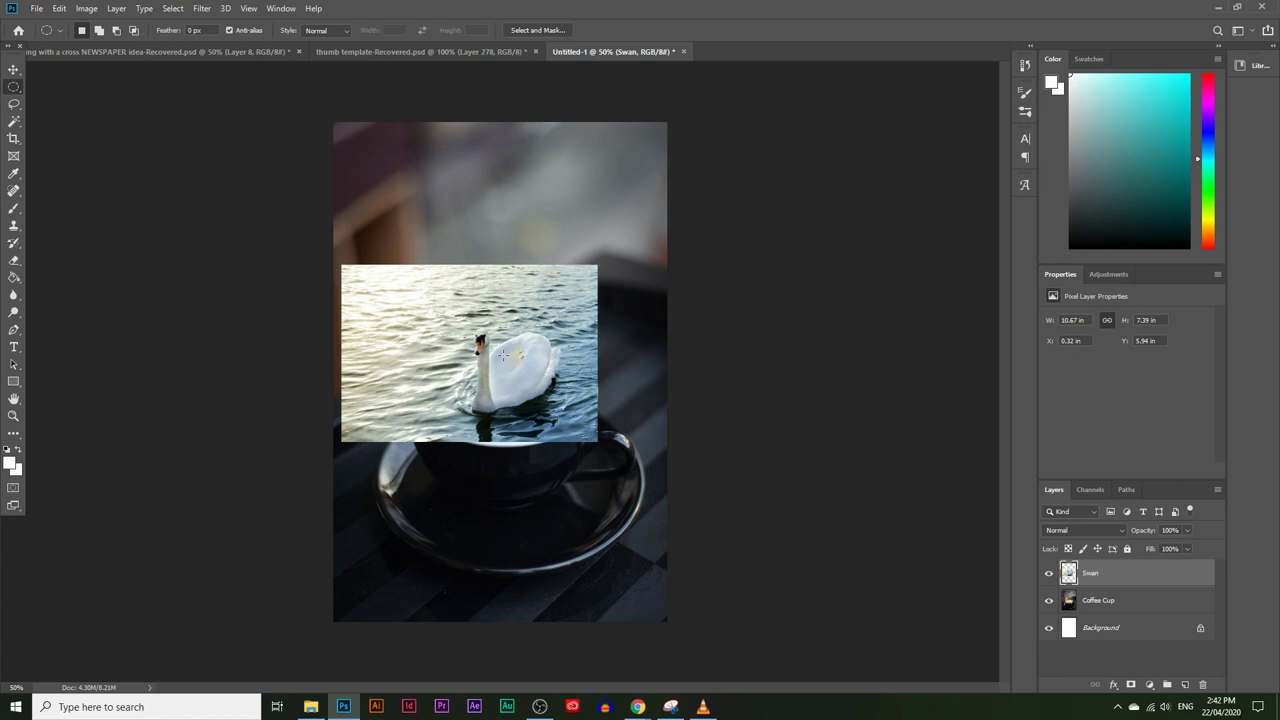
left_click(1049, 573)
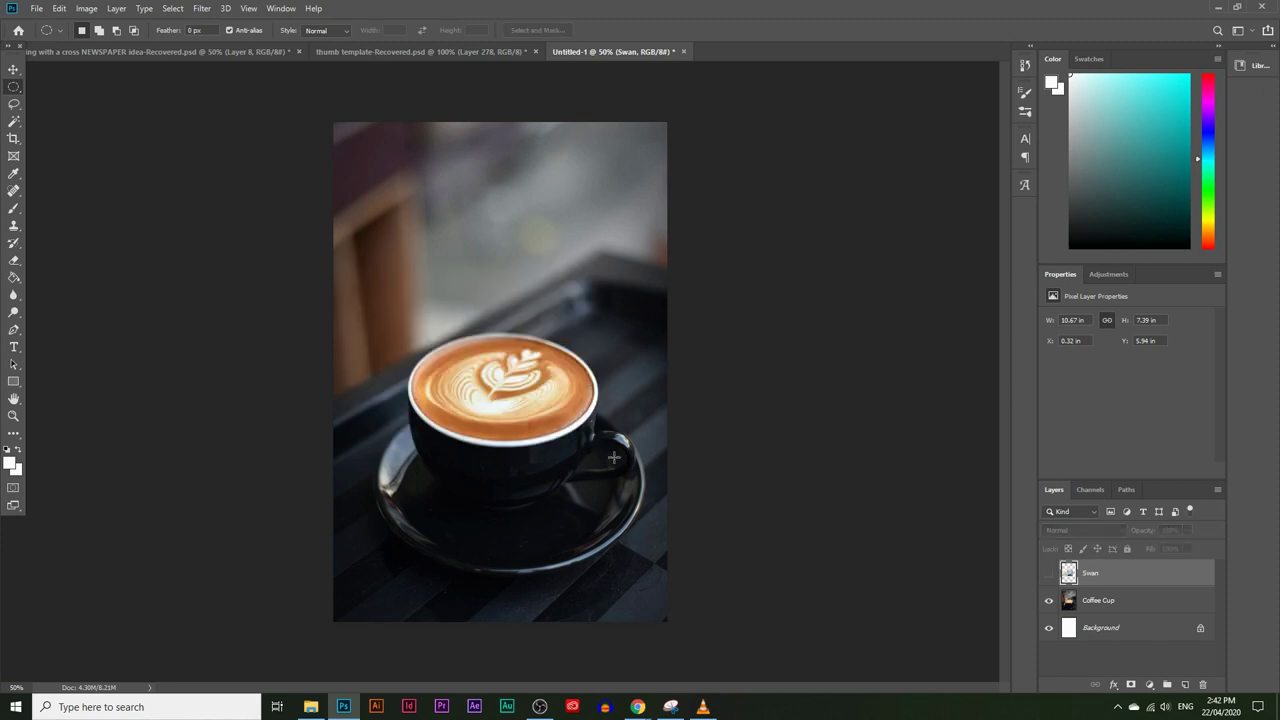
Create a new layer above Swan and make a circular marquee selection about 7.18 in across over the coffee cup
left_click(14, 416)
left_click(505, 386)
left_click(494, 378)
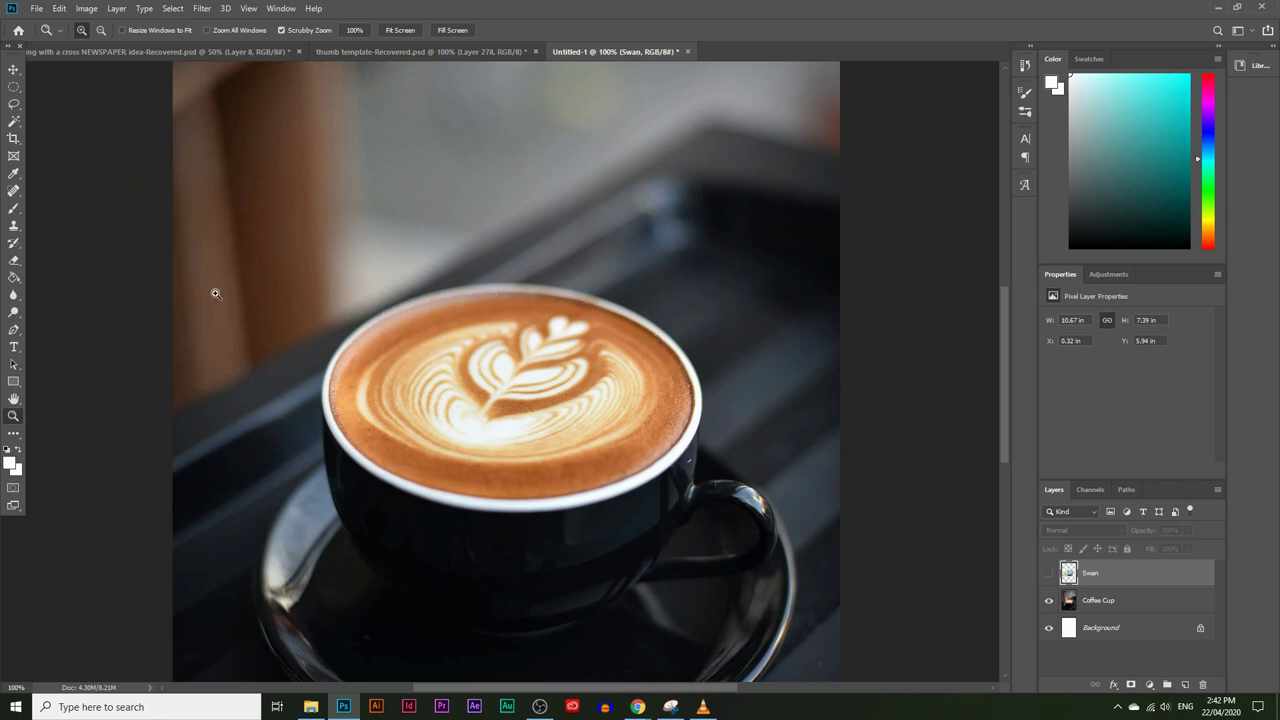
left_click(13, 86)
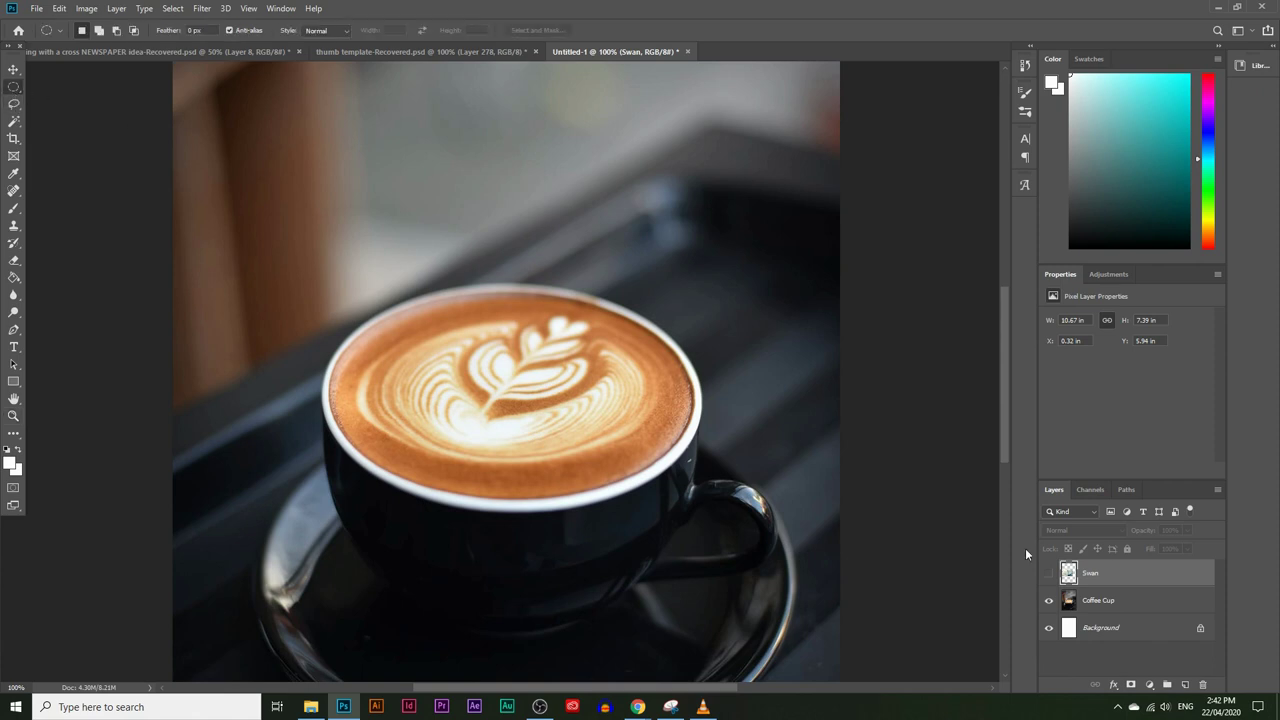
left_click(1185, 685)
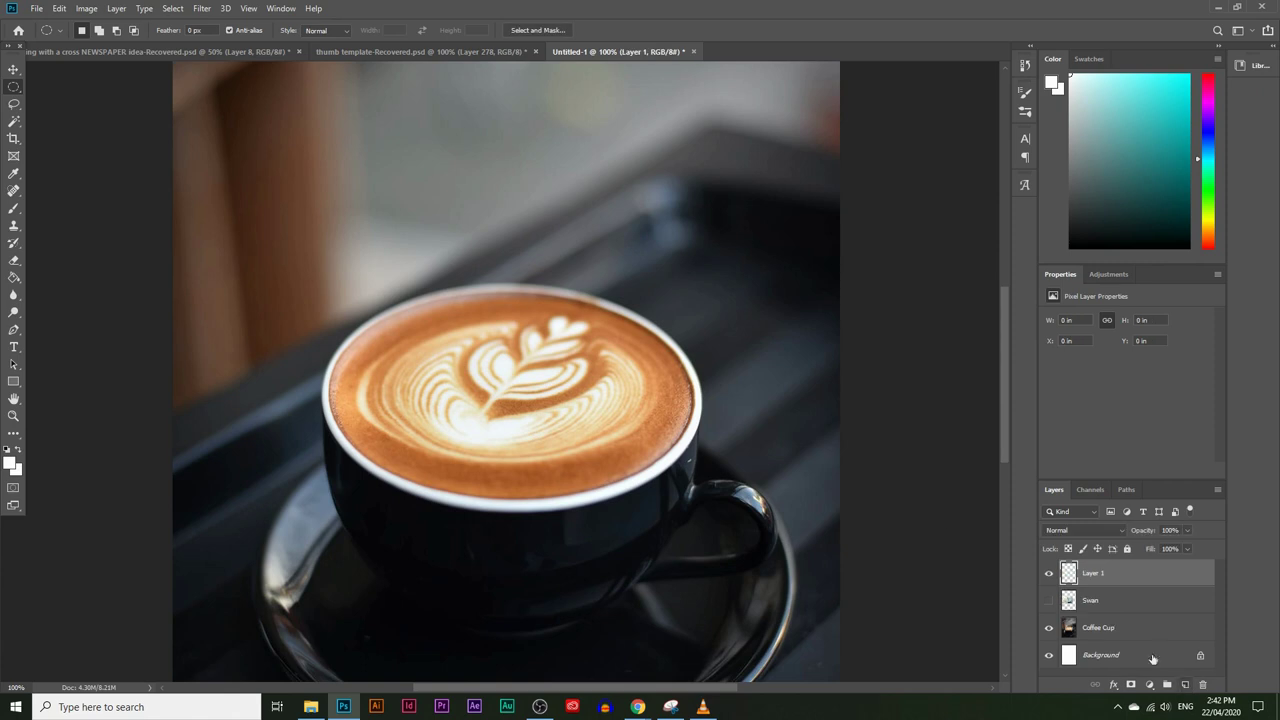
mouse_move(354, 229)
left_mouse_down()
mouse_move(706, 506)
mouse_move(726, 544)
left_mouse_up()
right_click(13, 86)
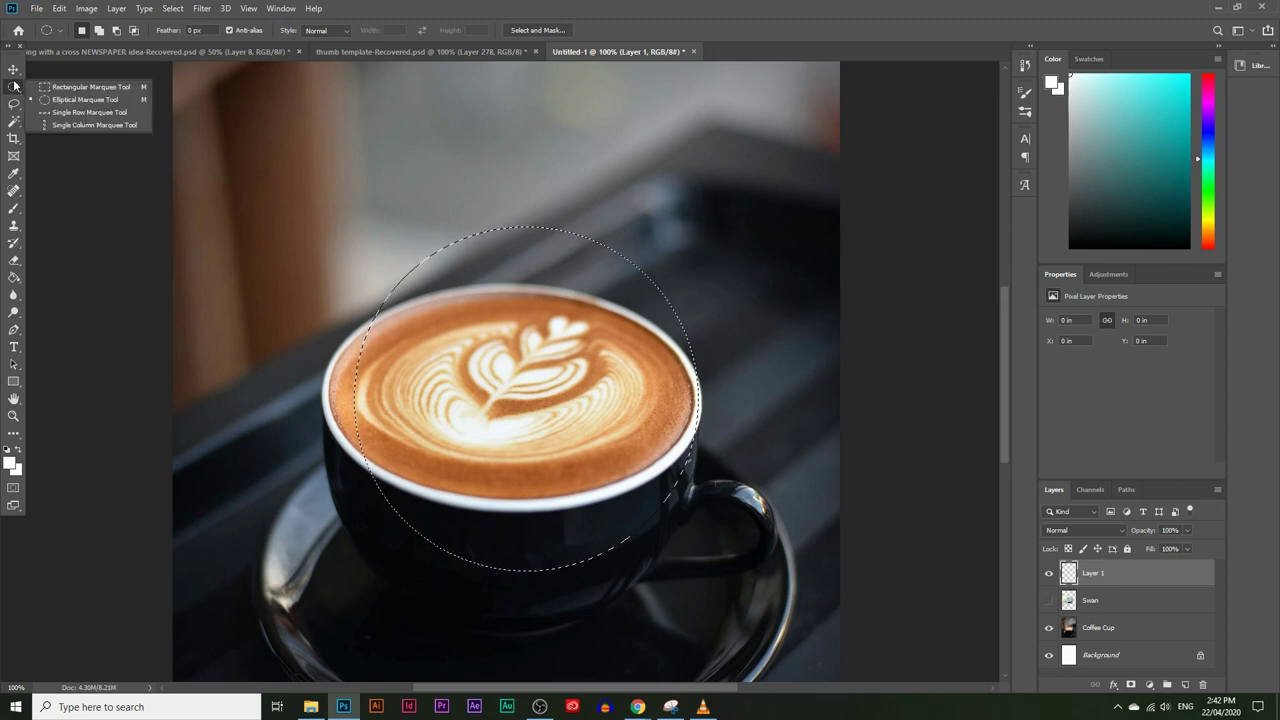
left_click(65, 101)
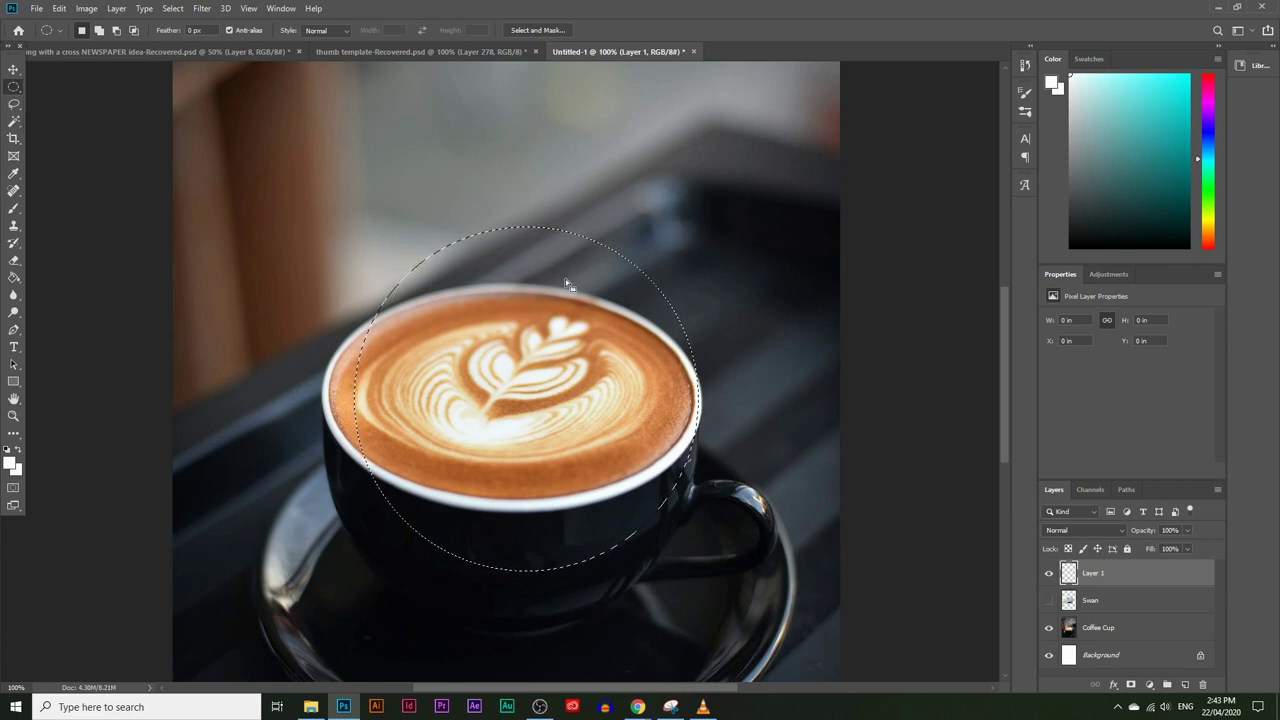
Fill the circular selection with black (000000), deselect it and reduce the layer's opacity to 52%
left_click(14, 277)
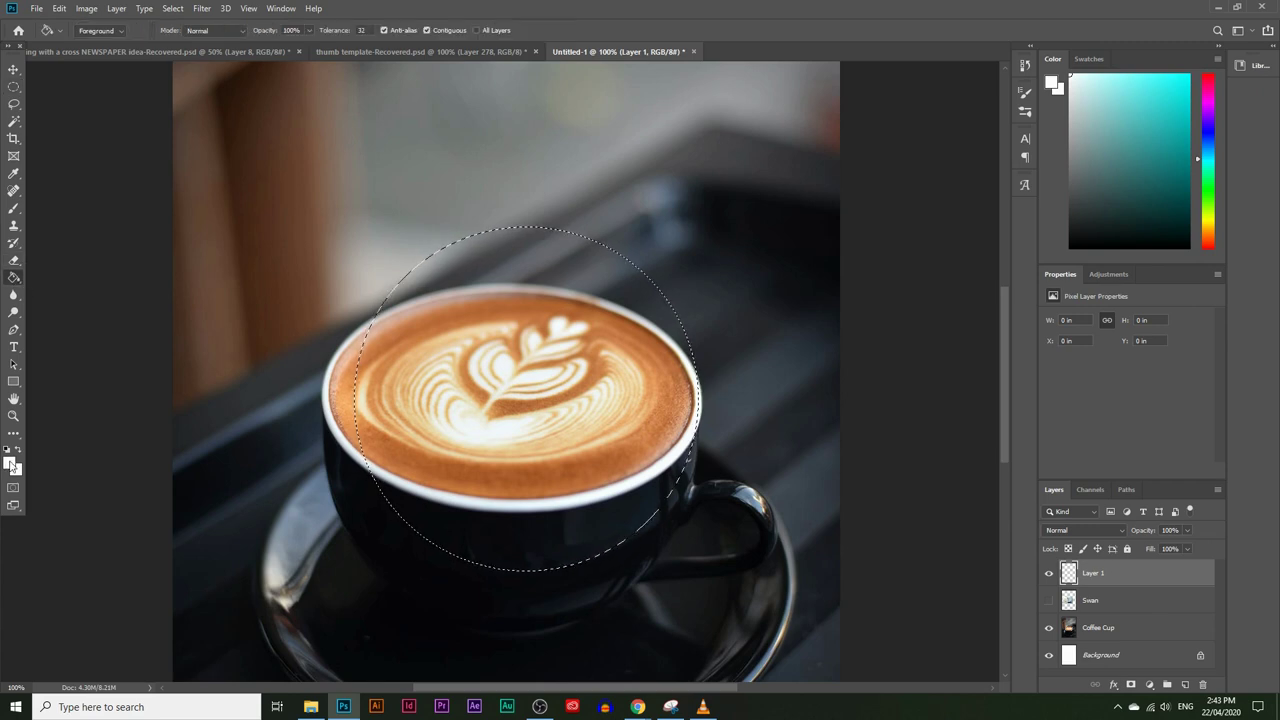
left_click(10, 461)
left_click(504, 630)
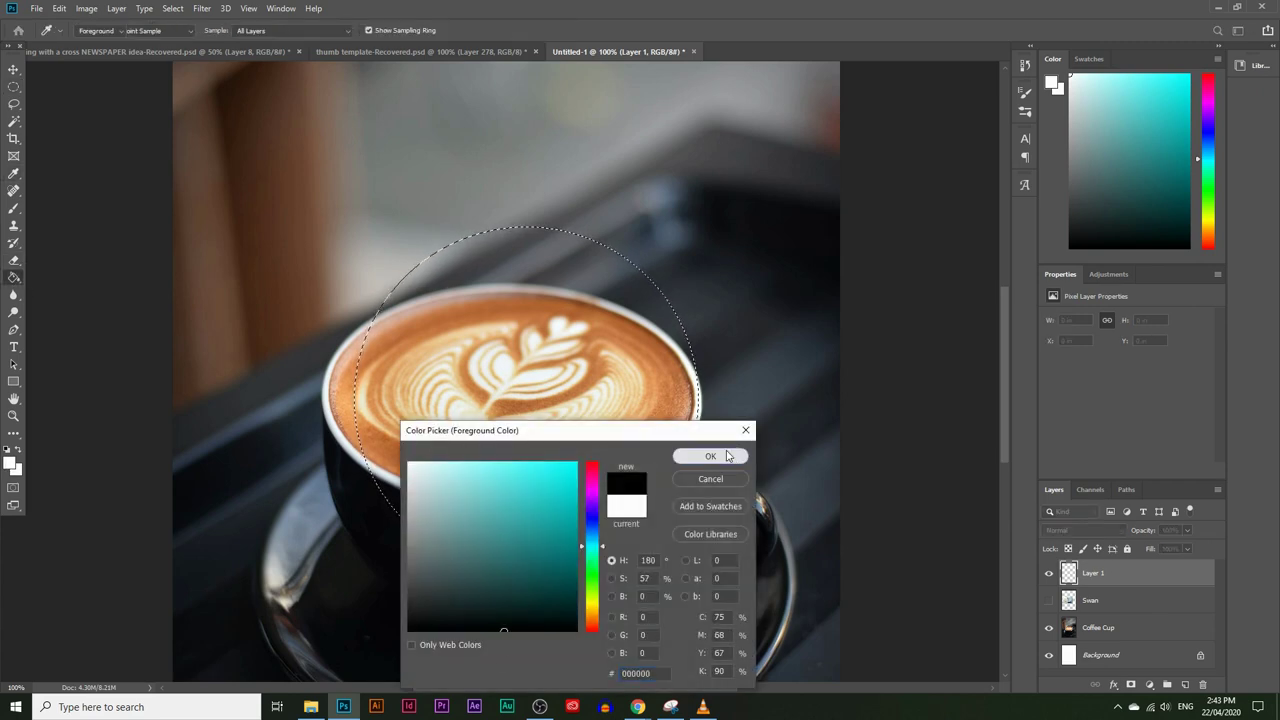
left_click(710, 456)
left_click(505, 343)
key("ctrl+d")
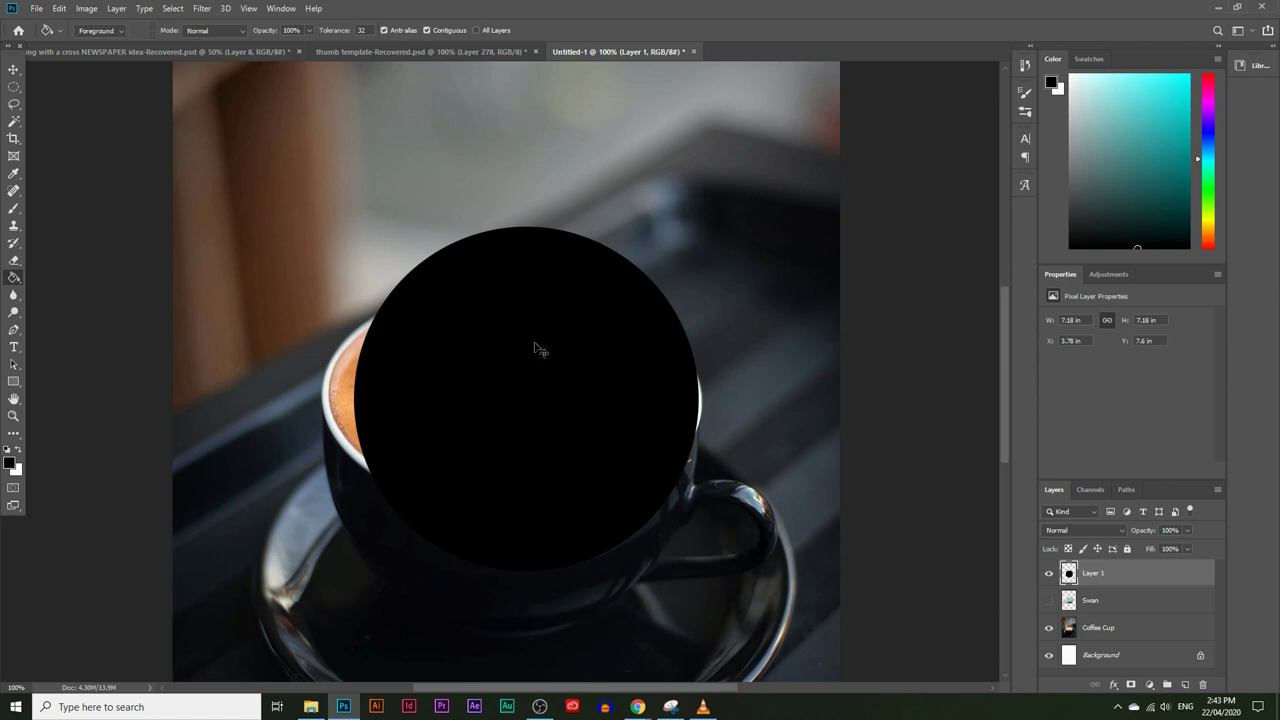
left_click(1187, 548)
left_click_drag(1160, 544, 1156, 546)
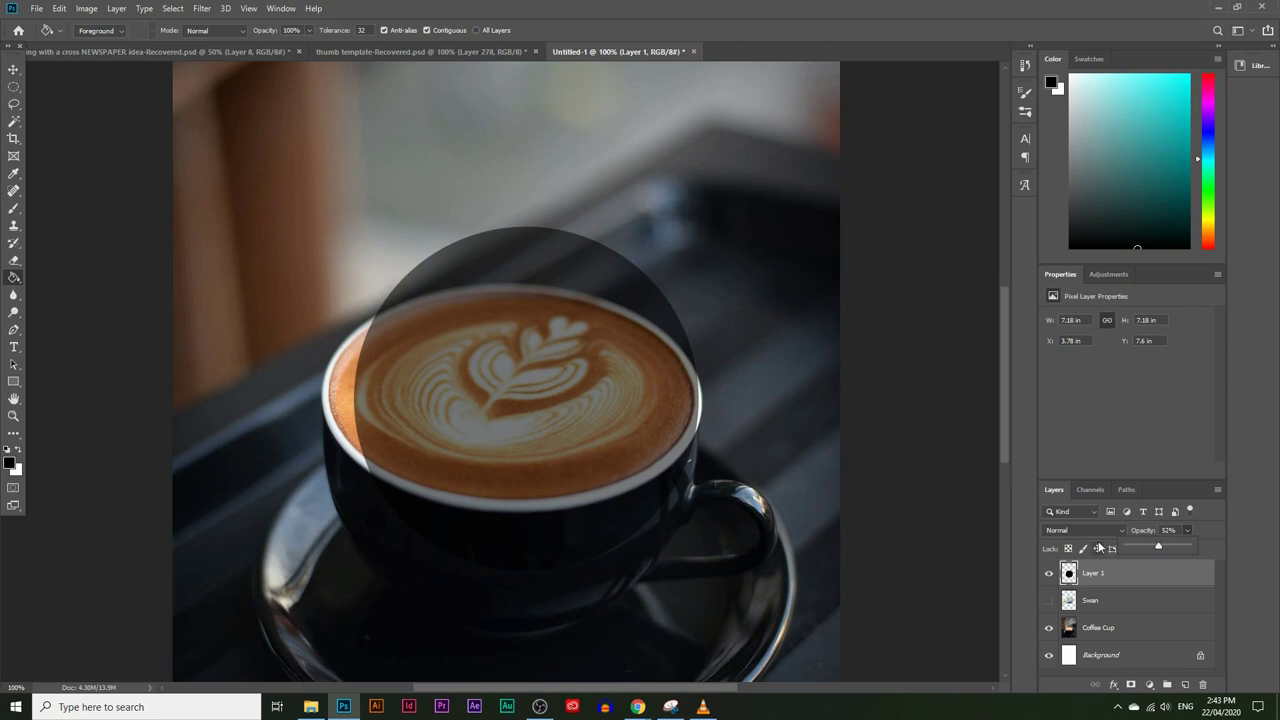
Free-transform the black circle into an ellipse about 7.65 × 4.33 in that fits the coffee surface inside the rim
key("ctrl+t")
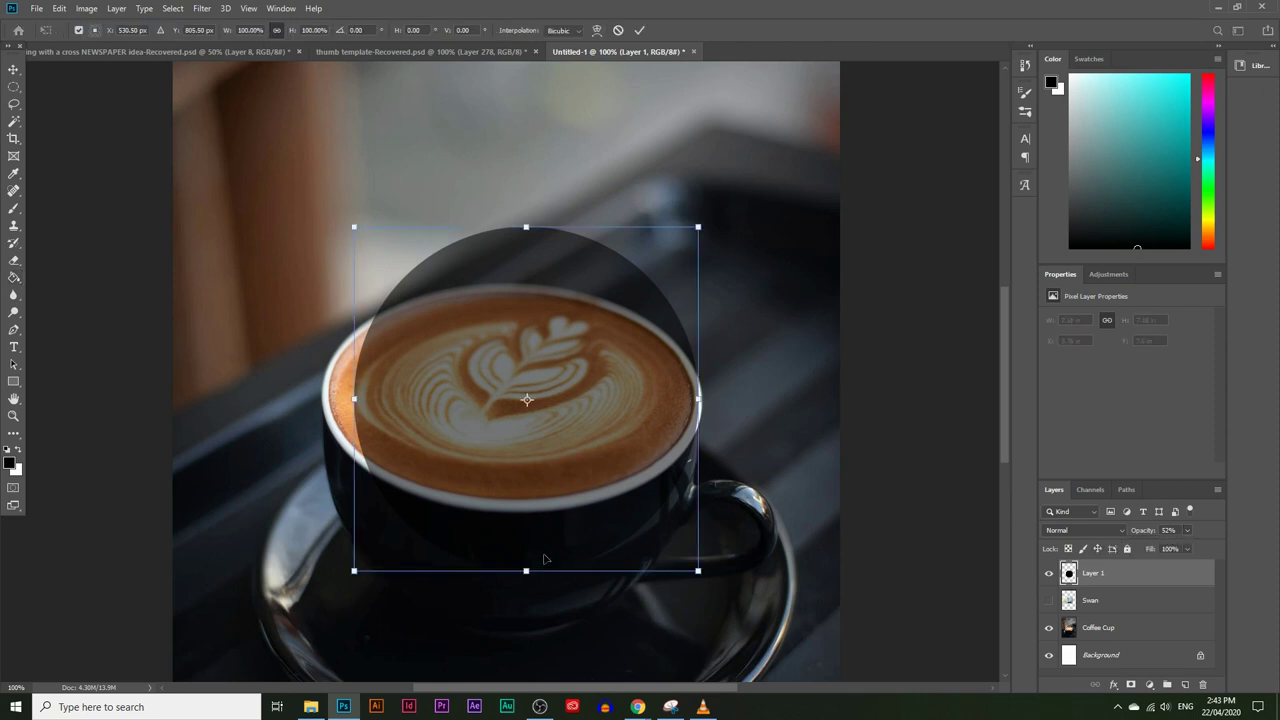
left_click_drag(527, 571, 525, 498)
left_click_drag(355, 364, 317, 364)
left_click_drag(508, 228, 508, 292)
left_click_drag(313, 396, 326, 394)
left_click_drag(514, 289, 513, 288)
left_click_drag(697, 393, 693, 394)
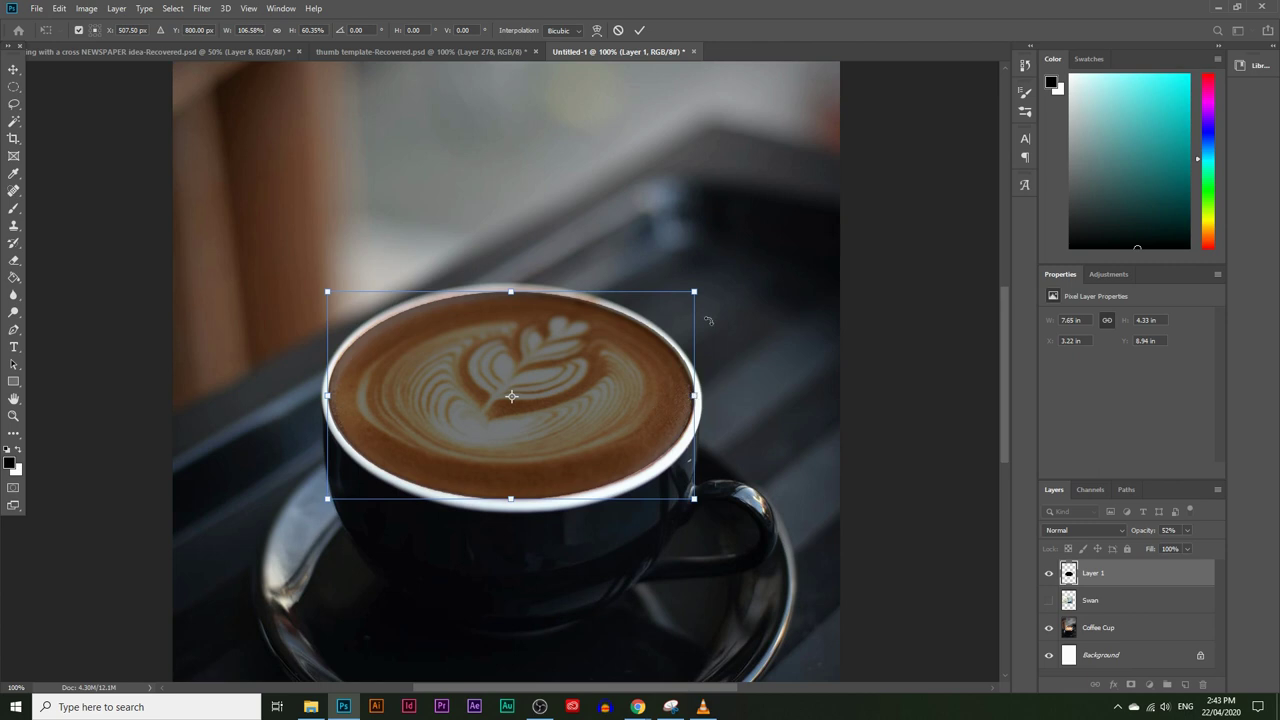
Rotate the ellipse about 1.2°, fine-tune its width at the cup's rim and apply the transform
left_click_drag(710, 284, 738, 270)
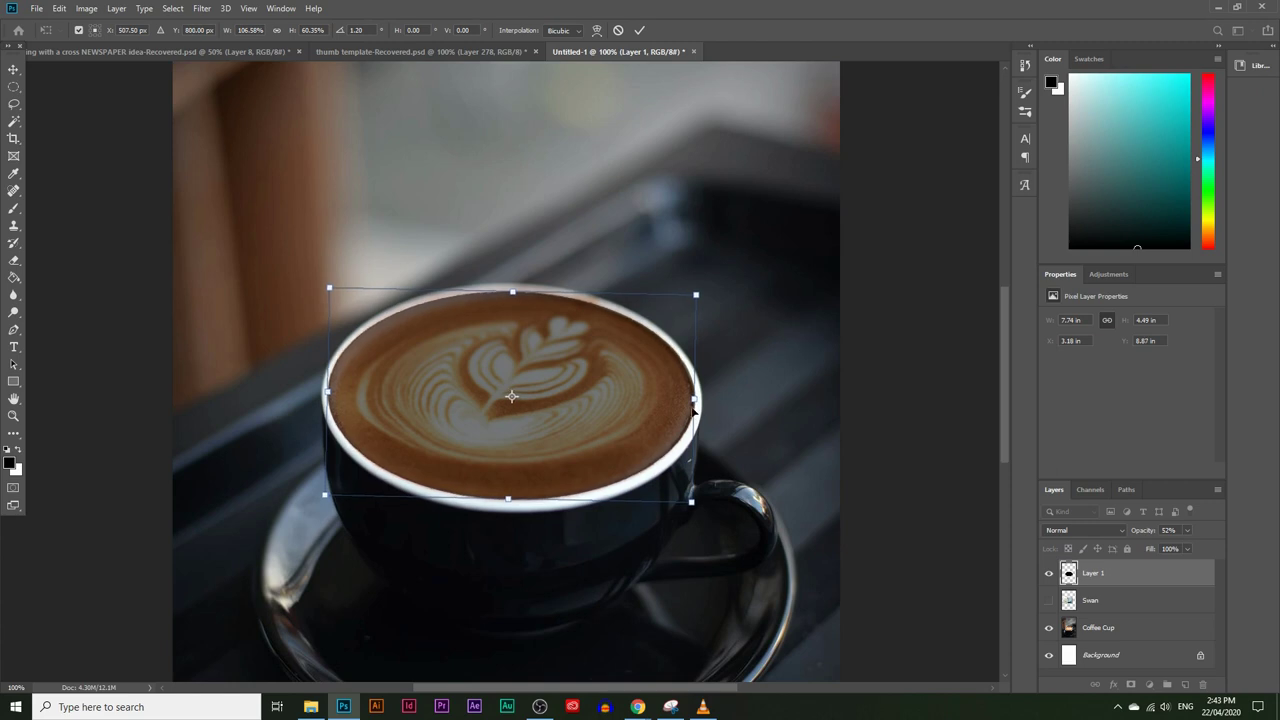
left_click_drag(696, 398, 695, 399)
key("Return")
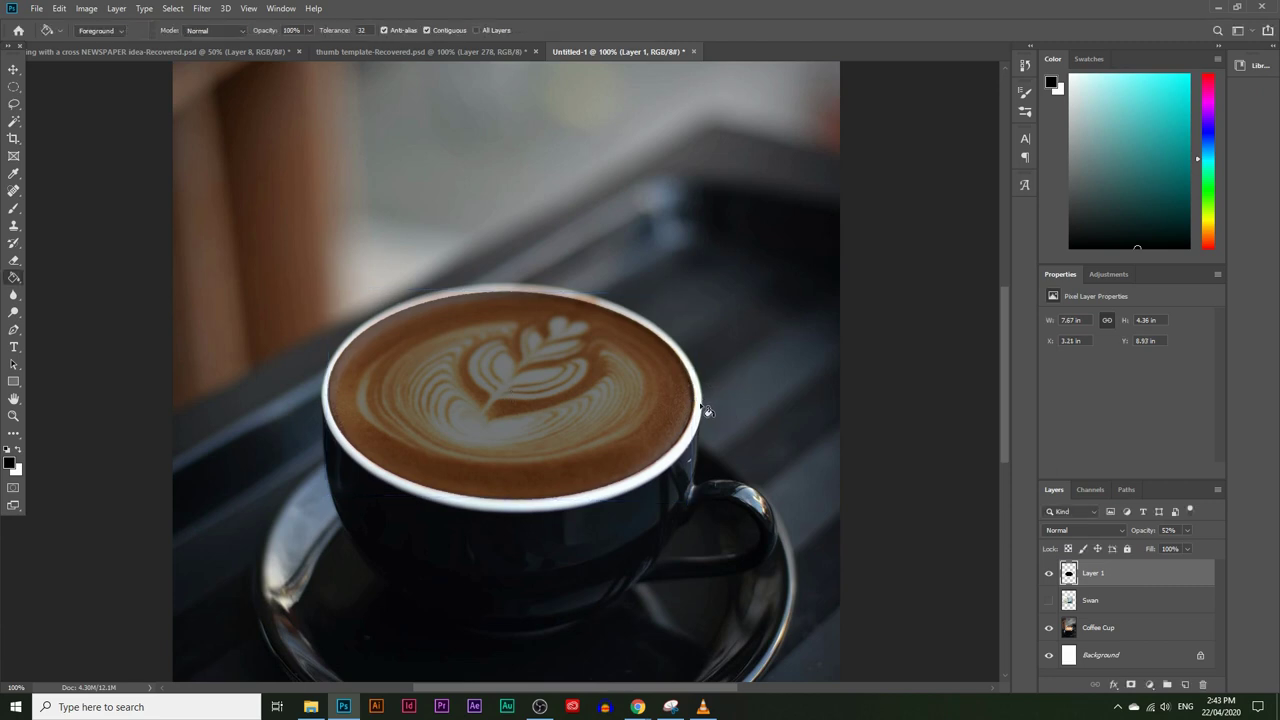
Free-transform the ellipse on Layer 1 slightly wider, to about 7.69 in, so it meets the rim near the cup's handle, and apply it
left_click(13, 415)
left_click(757, 429)
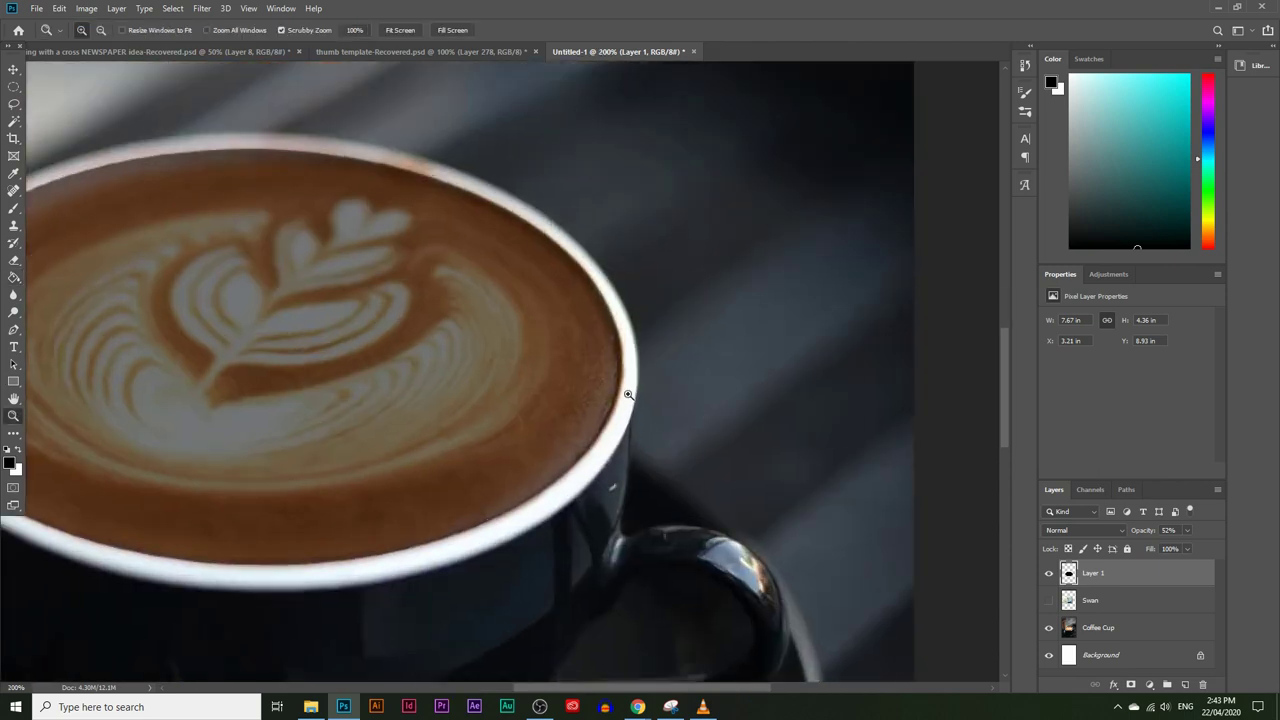
left_click(617, 387)
key("ctrl+t")
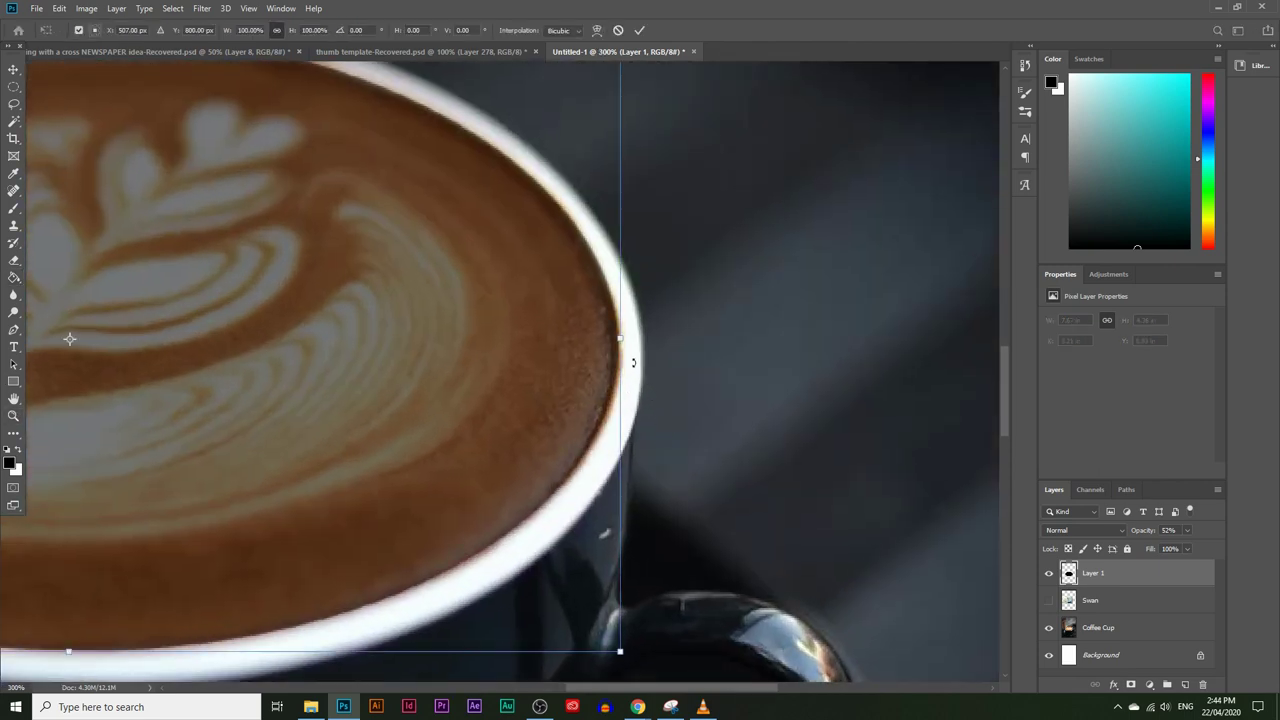
left_click_drag(620, 341, 624, 341)
left_click_drag(623, 341, 623, 341)
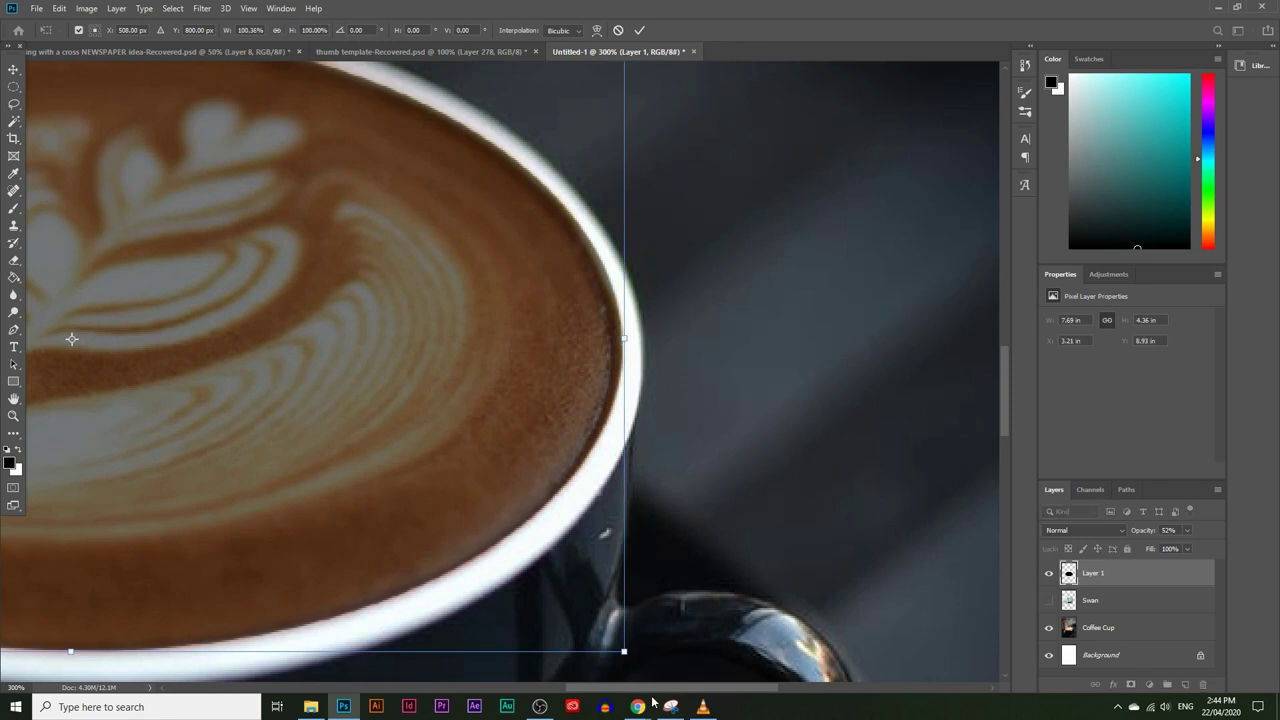
scroll(565, 662, "left", 10)
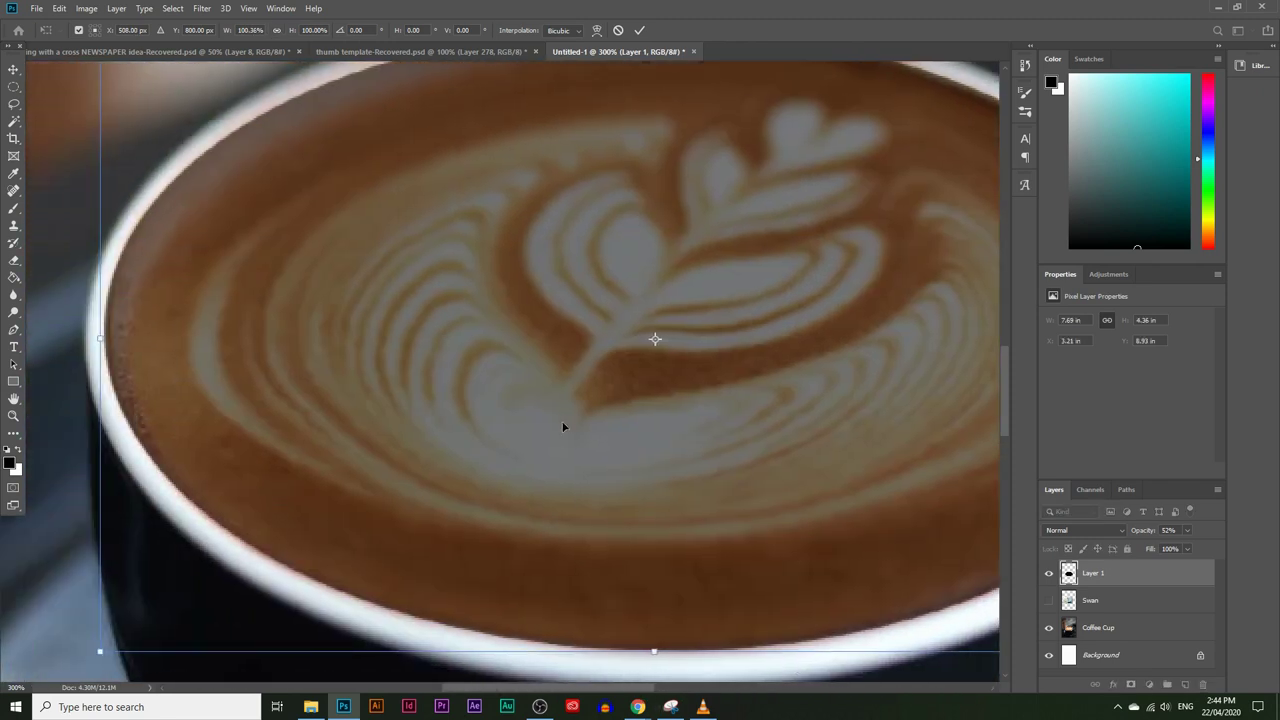
key("Return")
Raise the opacity of Layer 1 to full so the ellipse over the coffee is solid black
key("z")
left_click(469, 402, "alt")
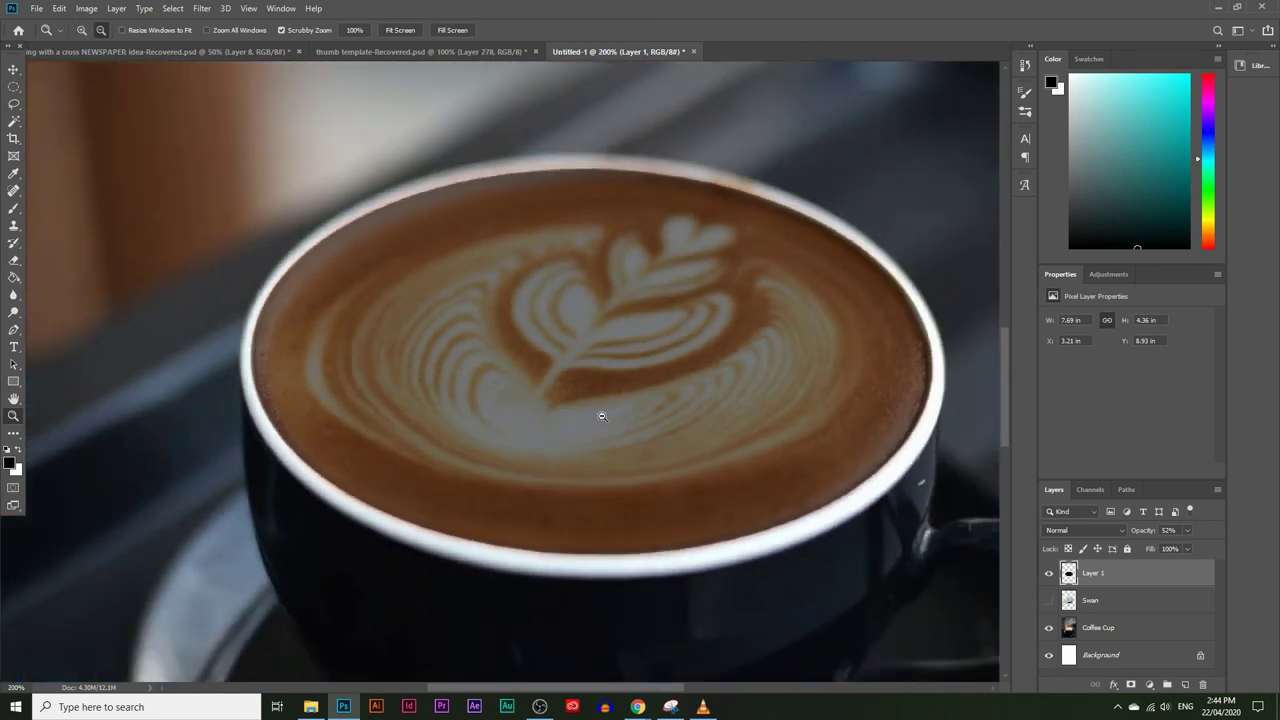
left_click(602, 416, "alt")
left_click(602, 416, "alt")
left_click(1187, 530)
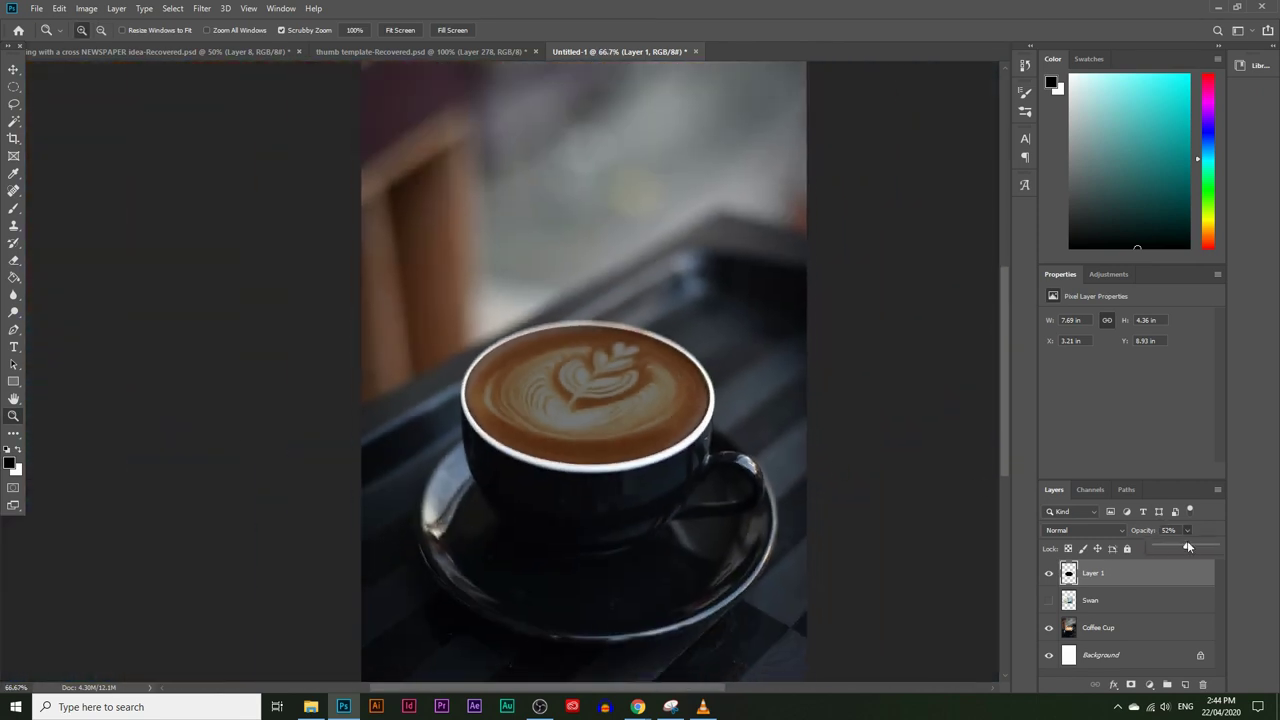
left_click_drag(1187, 546, 1215, 548)
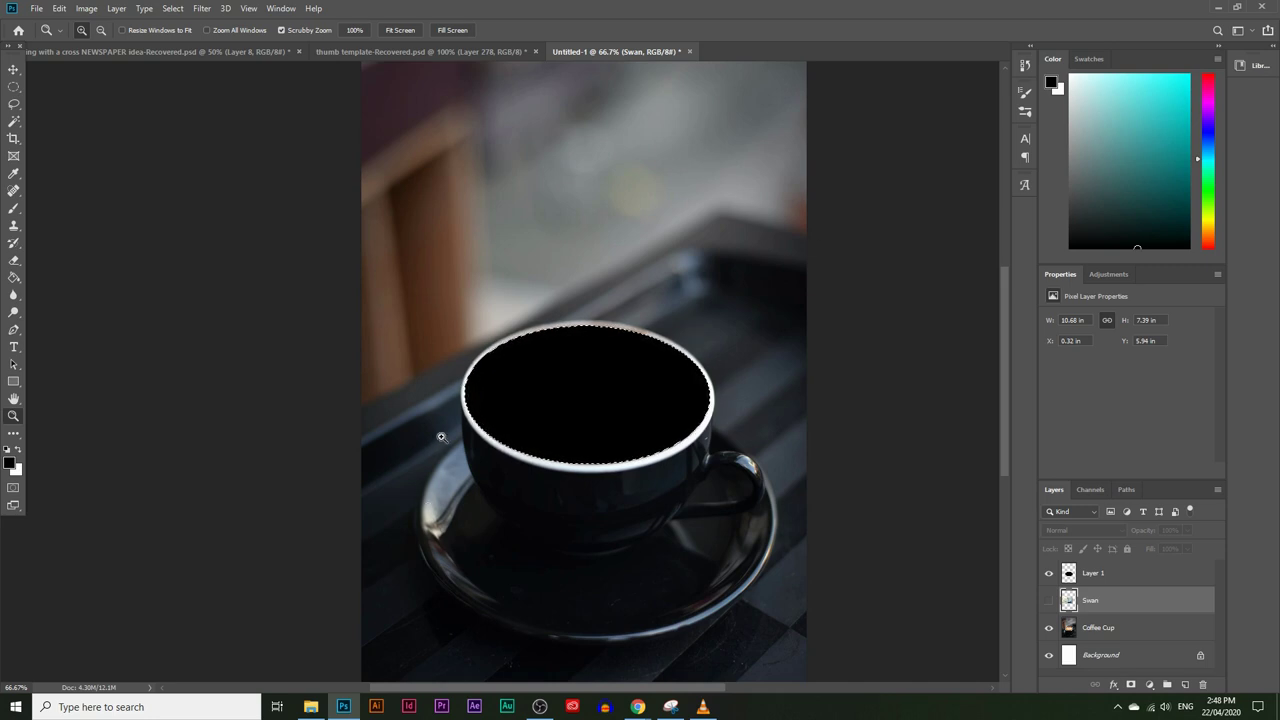
Hide Layer 1, show the Swan layer and mask it with the elliptical selection of the coffee surface
left_click(1049, 574)
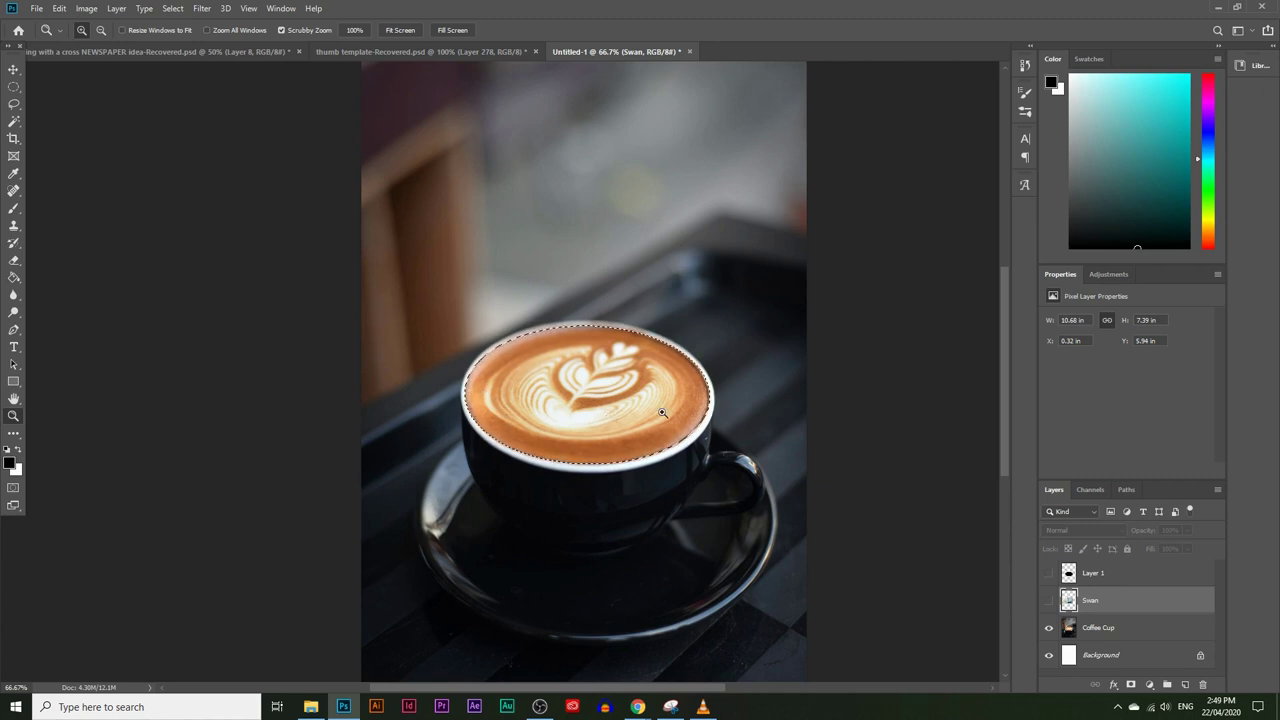
left_click(1049, 600)
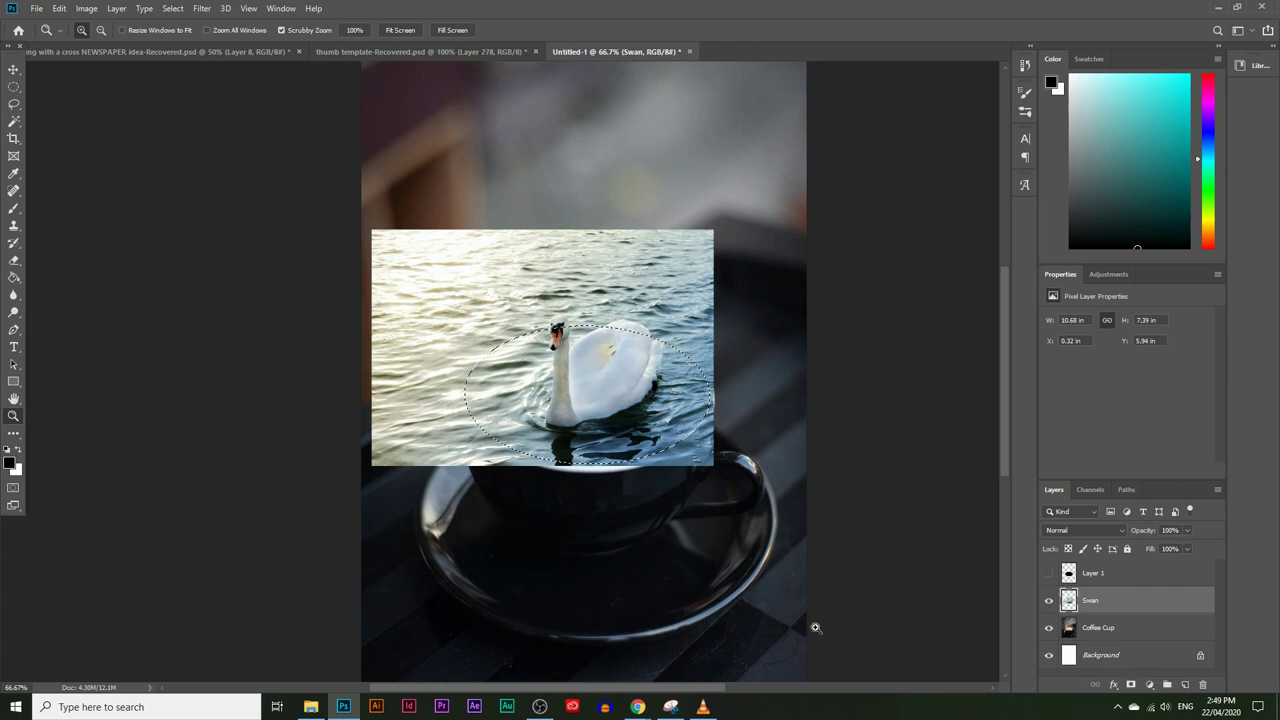
left_click(1128, 685)
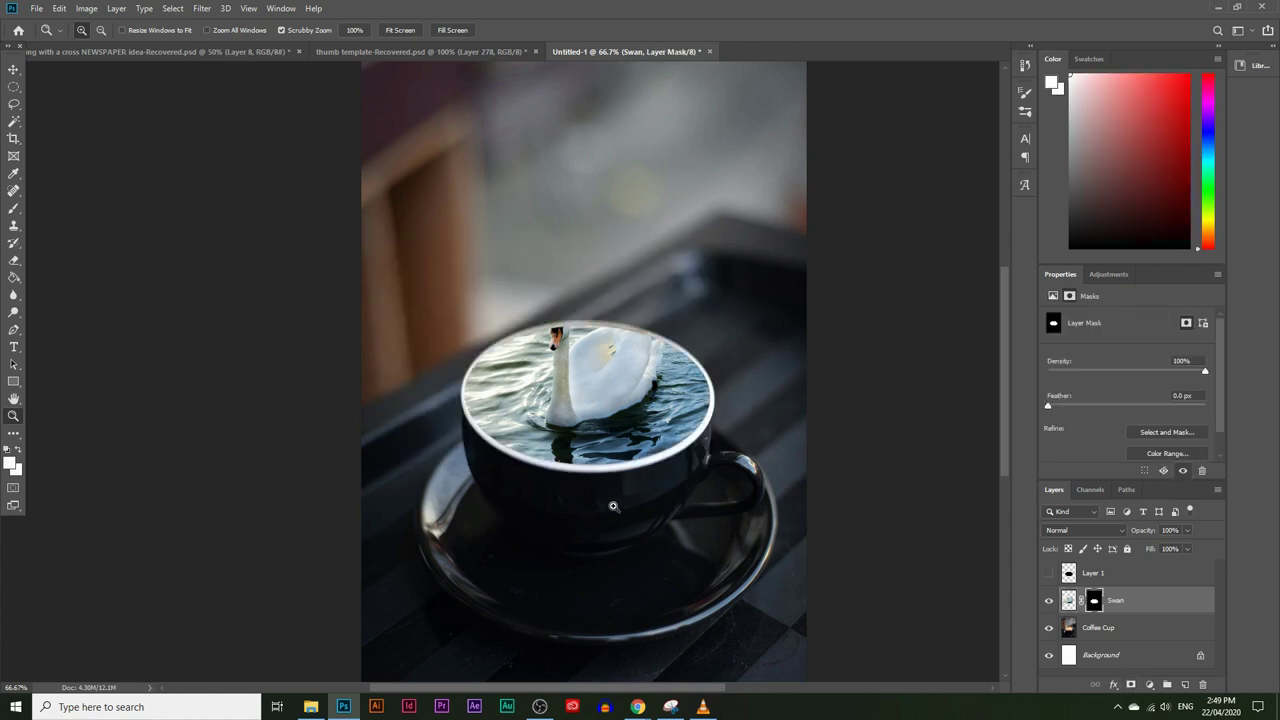
Create an unmasked duplicate of the Swan layer directly above it, at 40% opacity, as a painting guide
left_click(598, 343)
left_click(598, 343)
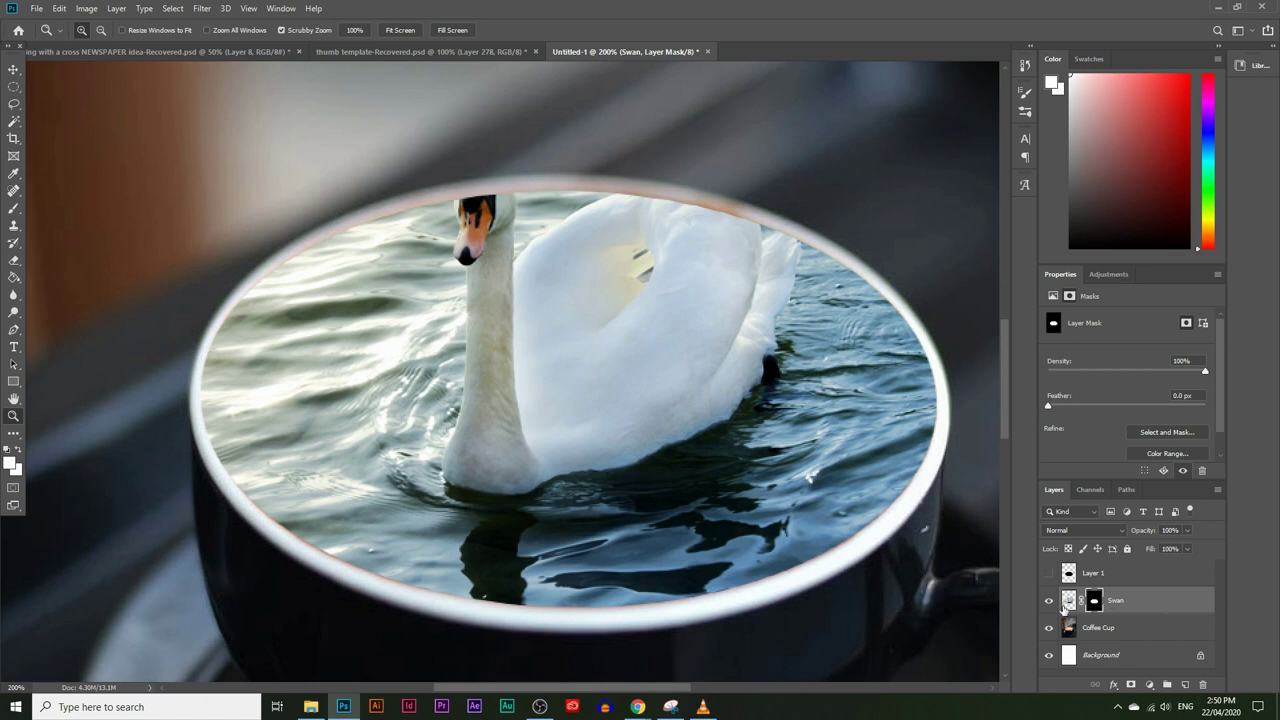
mouse_move(1155, 610)
left_mouse_down()
mouse_move(1140, 645)
mouse_move(1185, 684)
left_mouse_up()
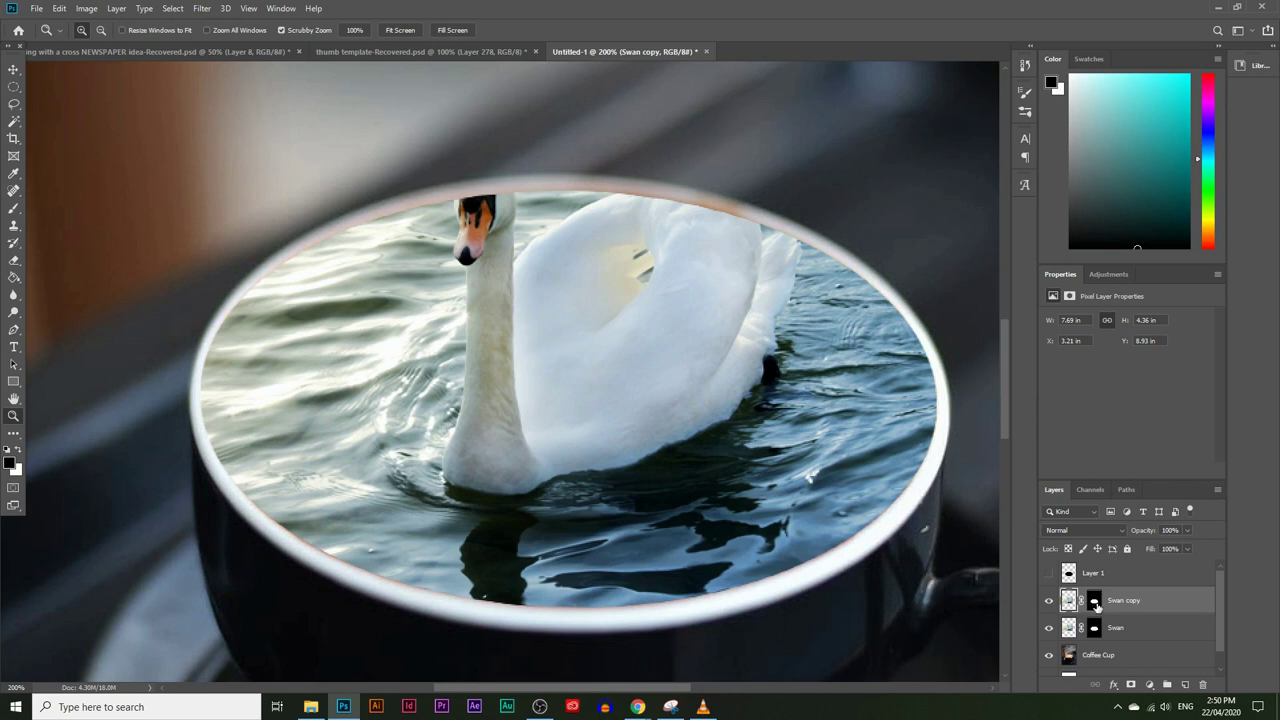
right_click(1096, 602)
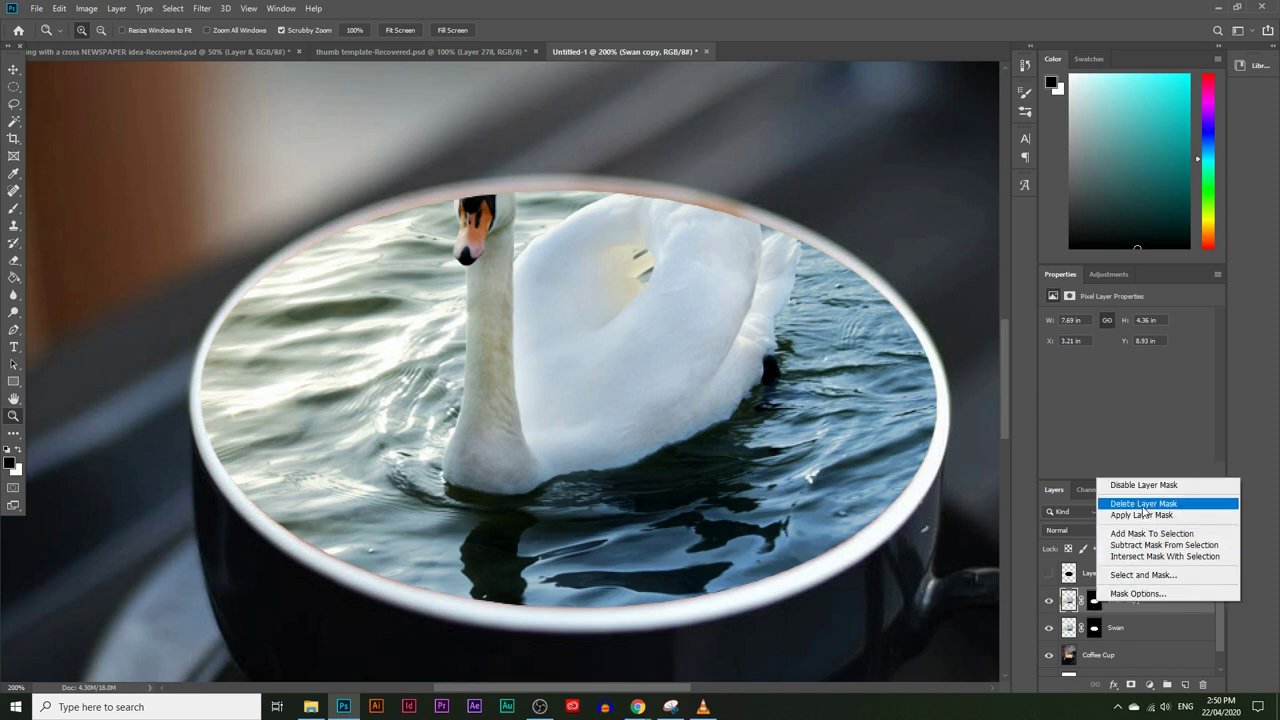
left_click(1143, 505)
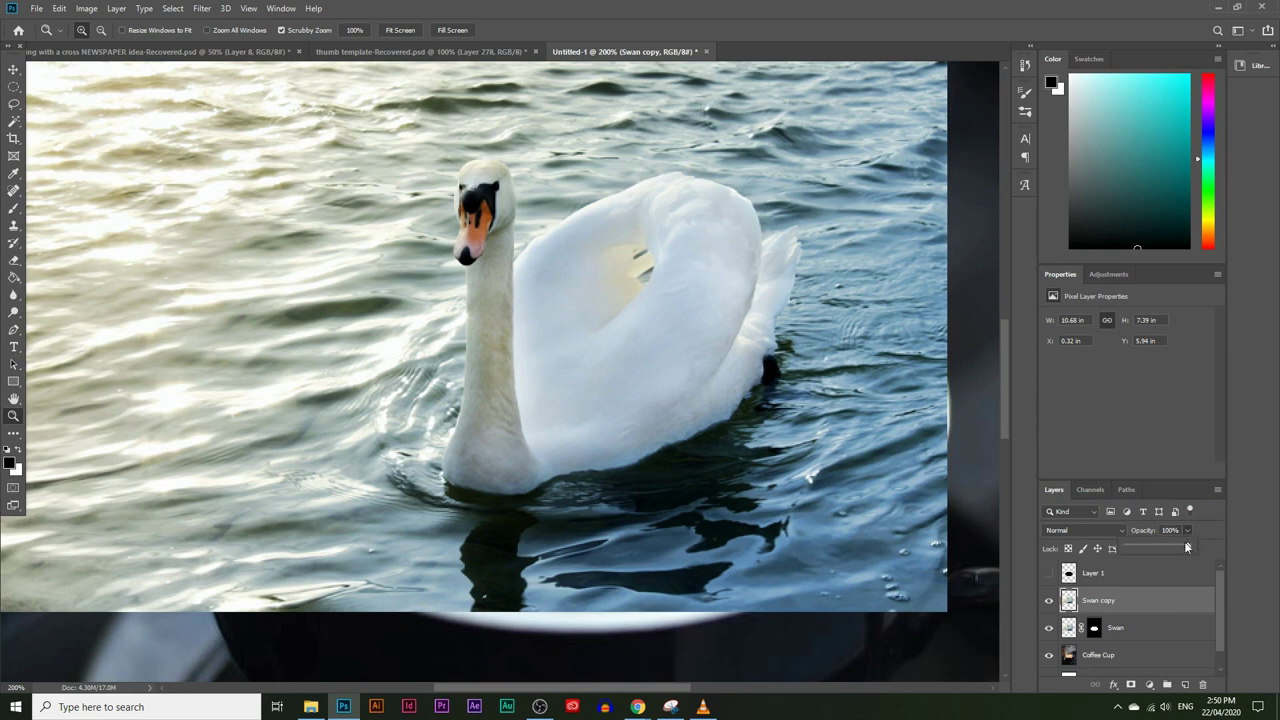
left_click_drag(1164, 548, 1153, 548)
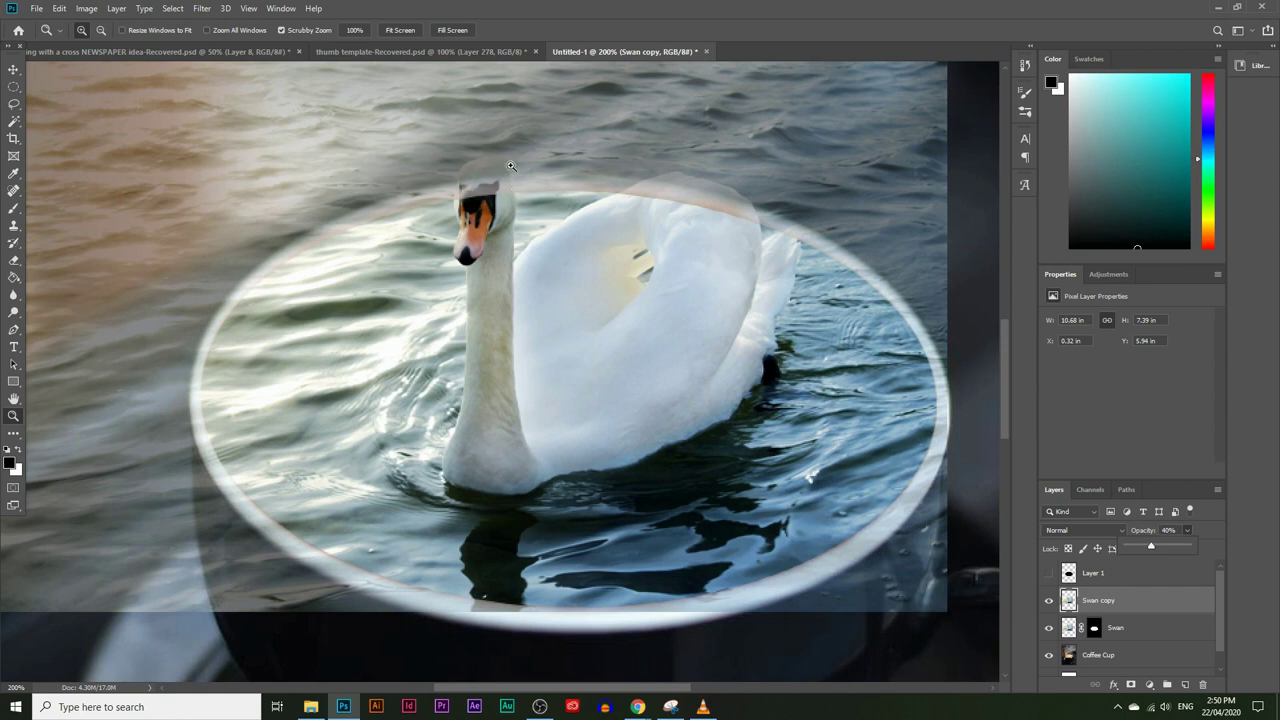
Target the Swan layer's mask and set up a Soft Round brush with a size of 12 px and increased hardness
left_click(1094, 627)
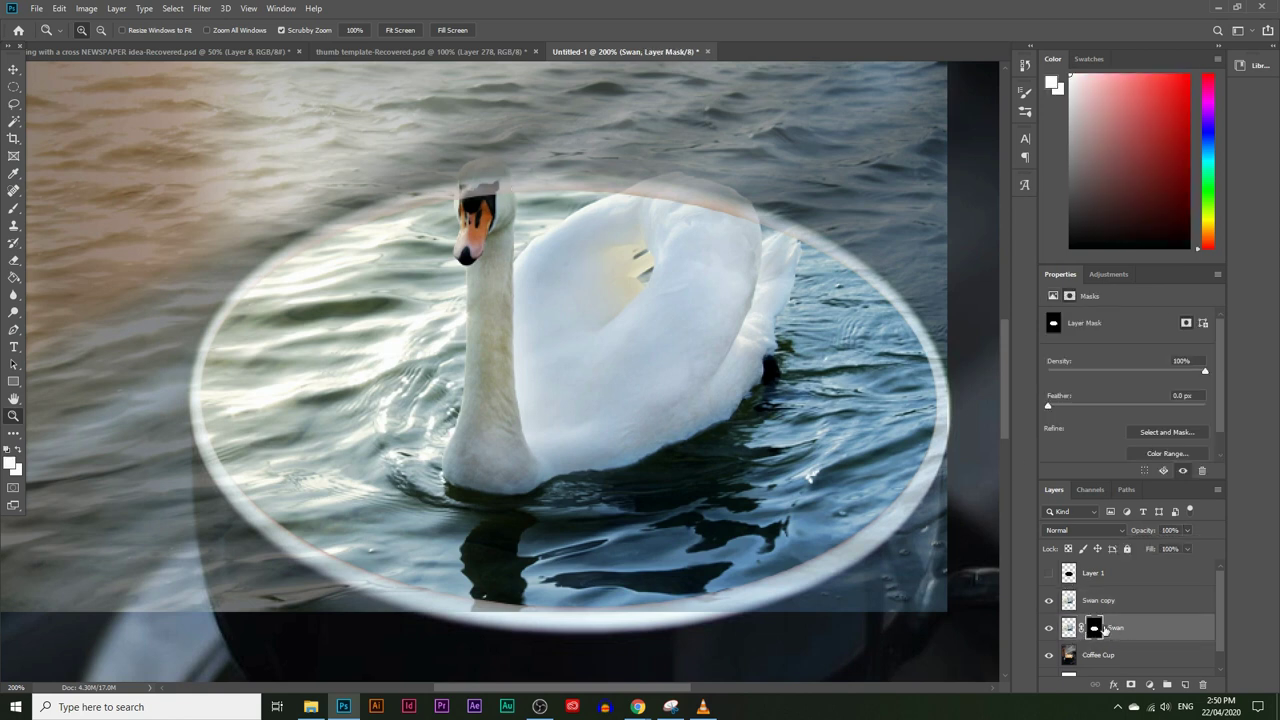
scroll(1116, 610, "down", 1)
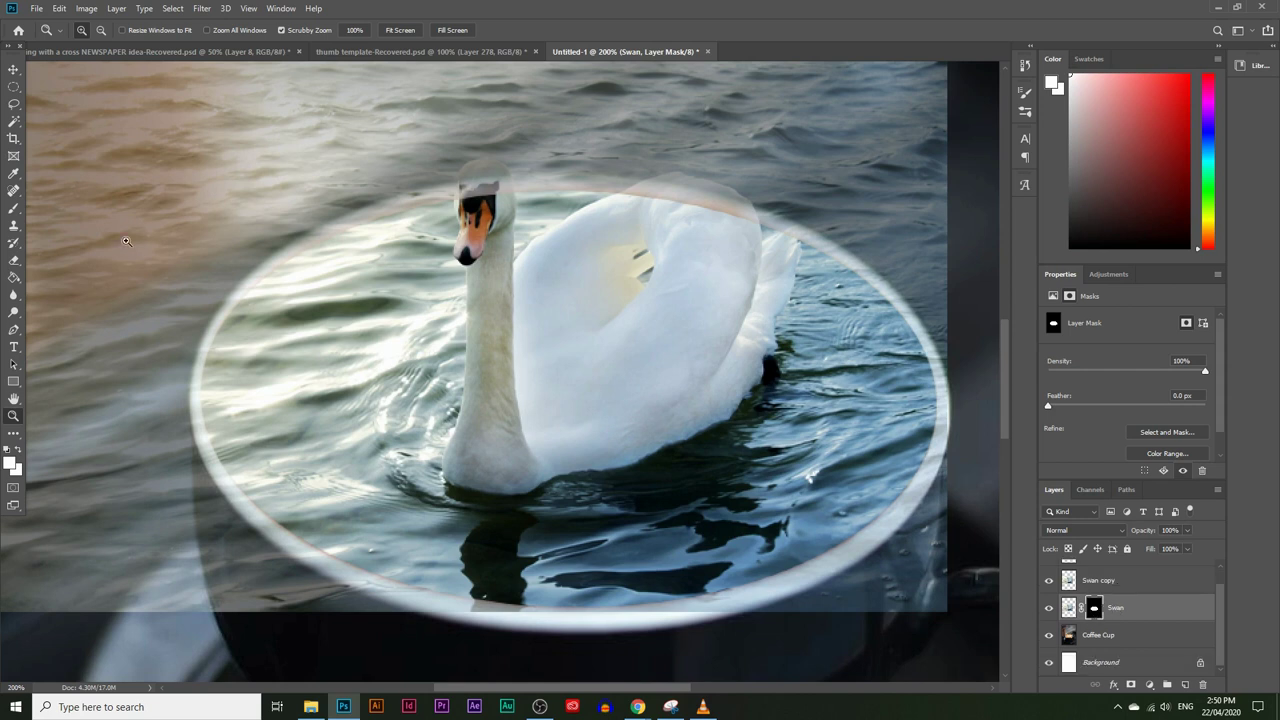
left_click(14, 208)
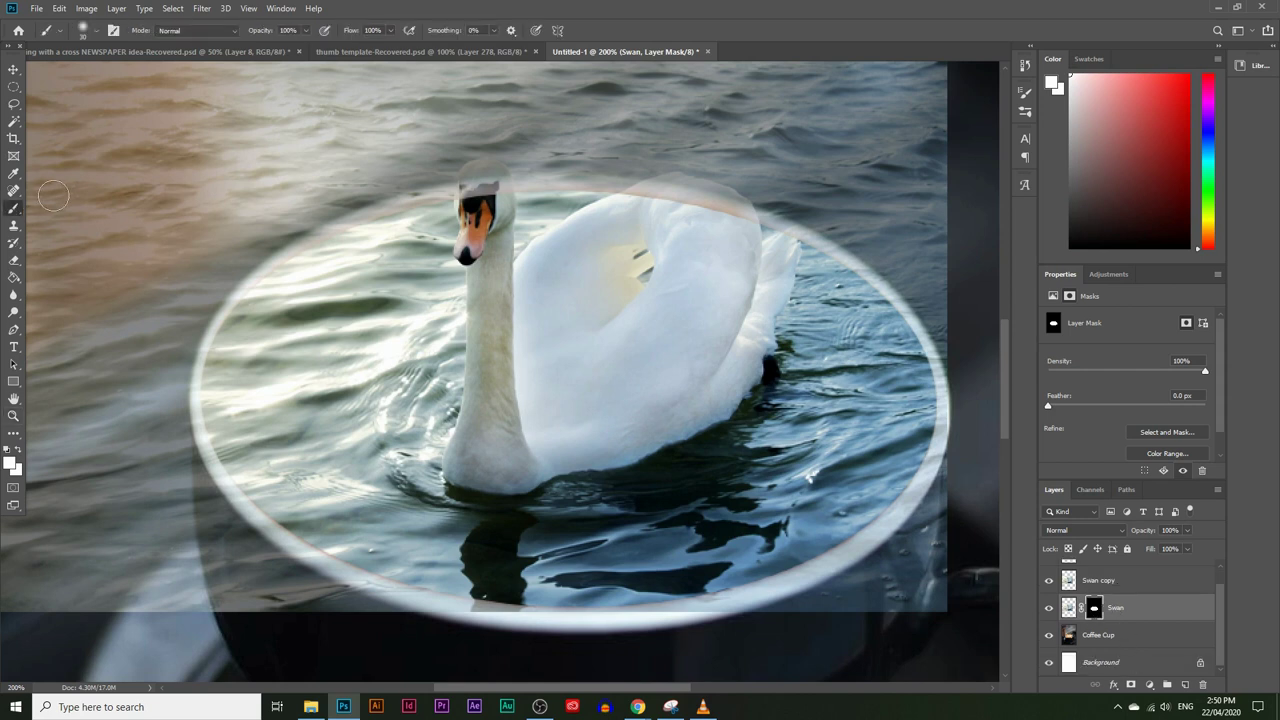
left_click(93, 34)
left_click_drag(86, 74, 79, 76)
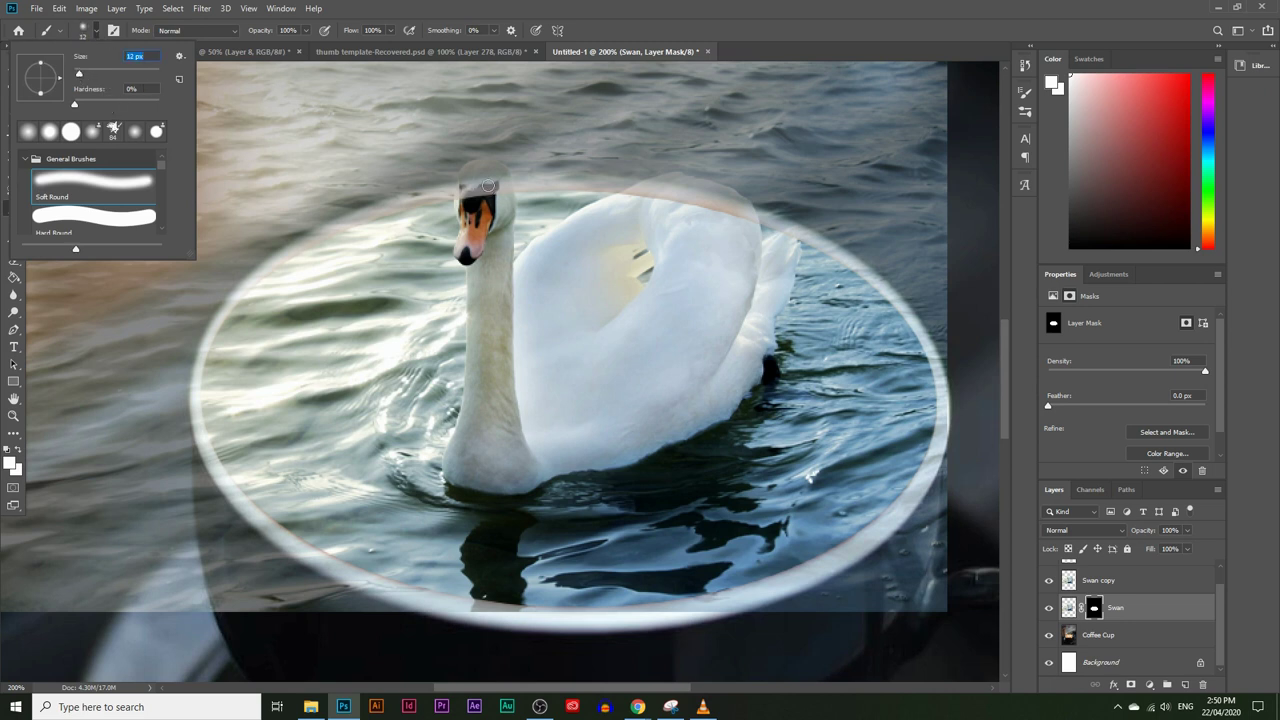
left_click_drag(75, 104, 125, 106)
left_click(3, 272)
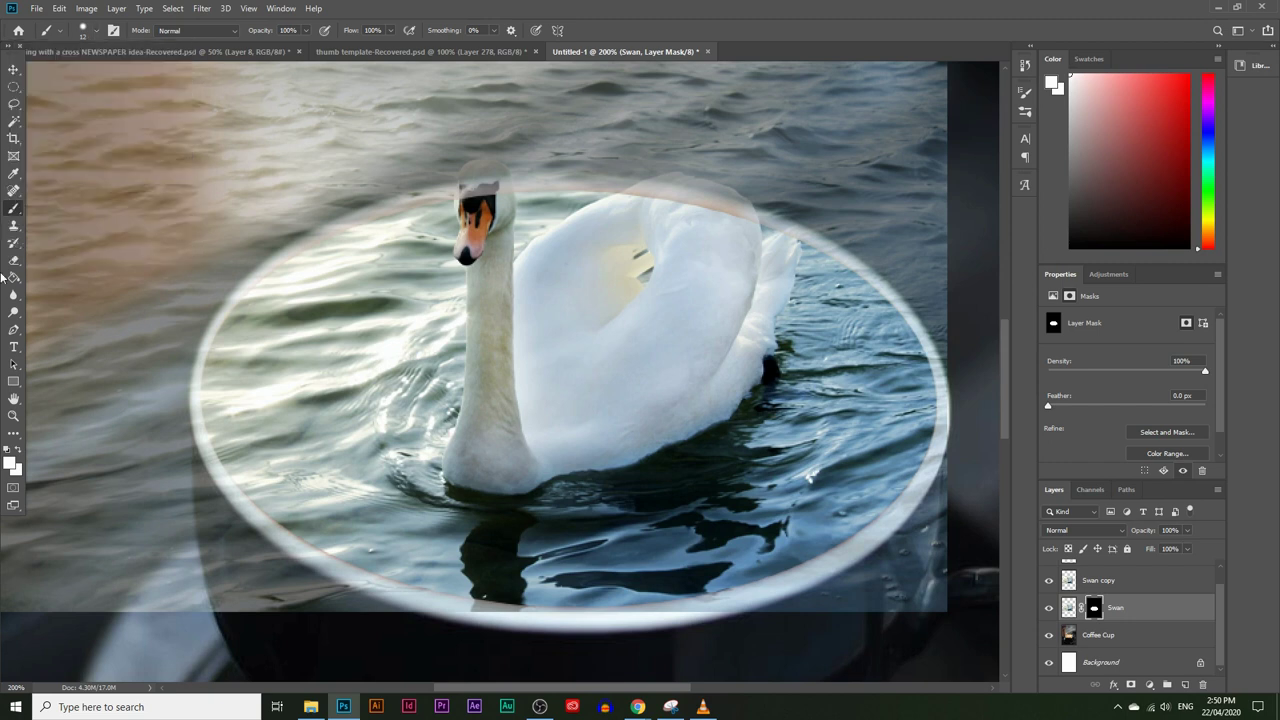
Paint white on the Swan mask over the top of the swan's head to reveal it above the cup's rim
left_click(15, 424)
left_click(510, 172)
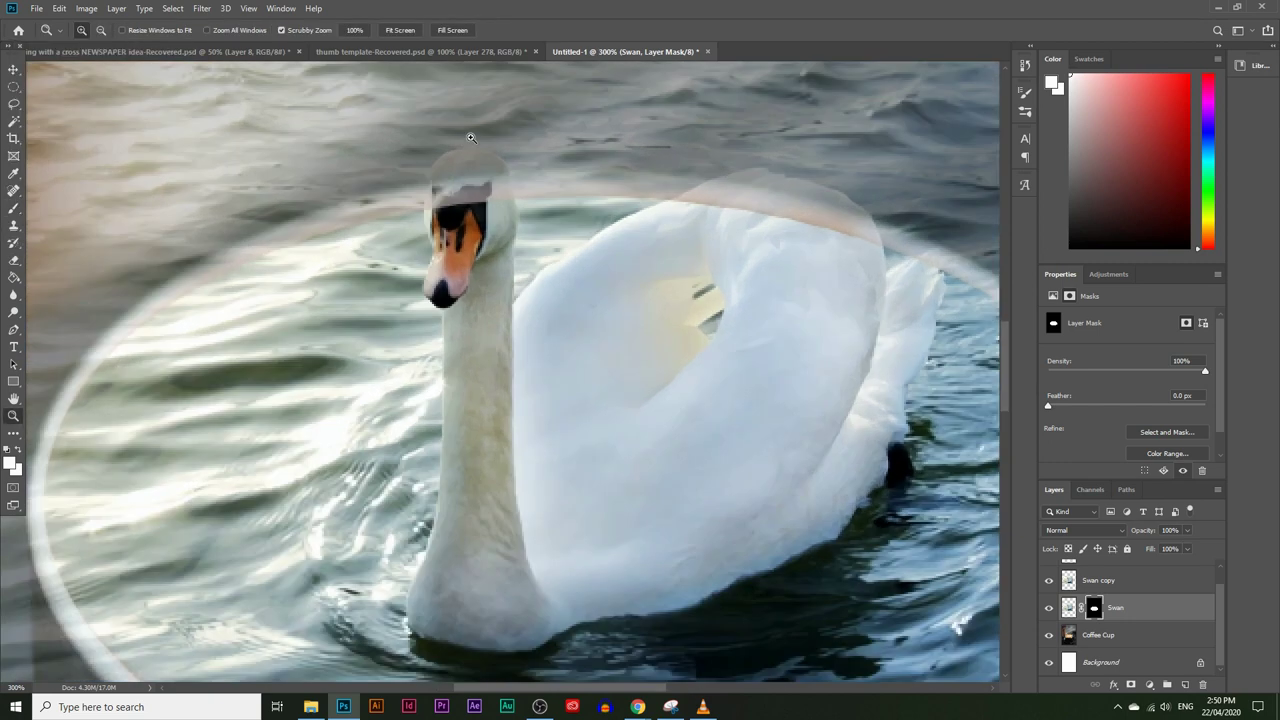
left_click(456, 133)
left_click(456, 133)
left_click(456, 135)
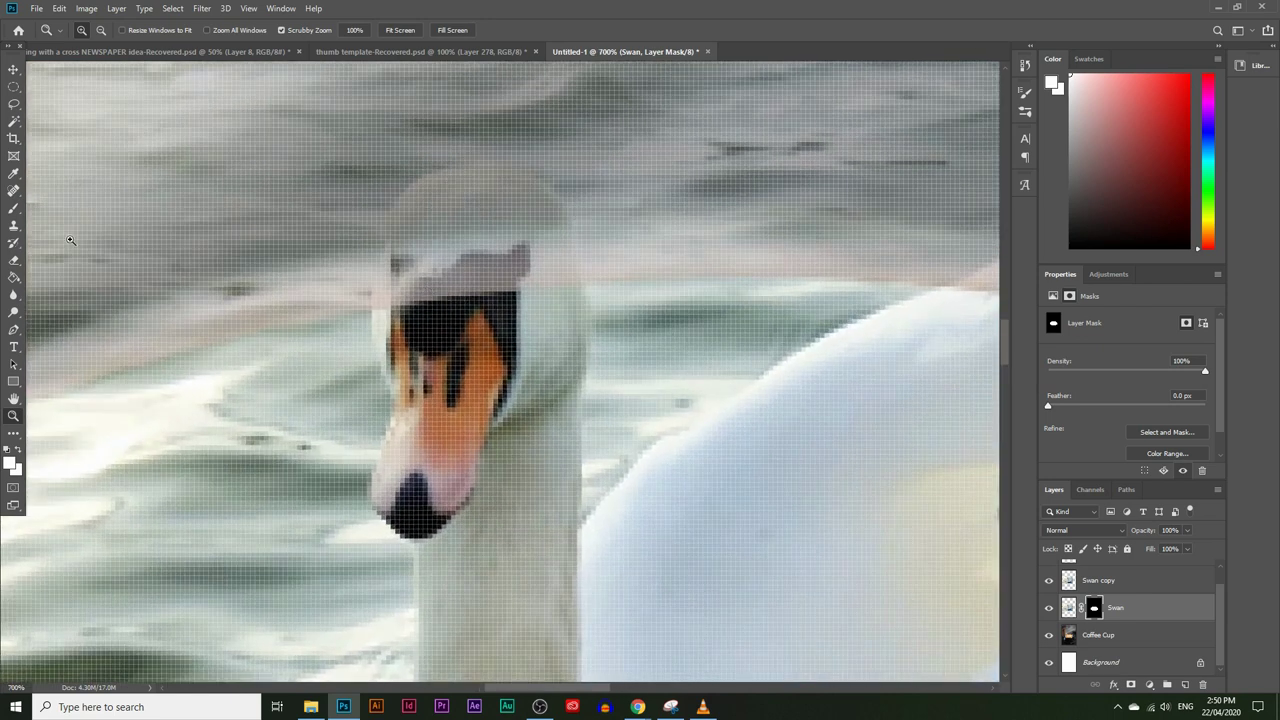
left_click(16, 208)
left_click_drag(478, 258, 520, 272)
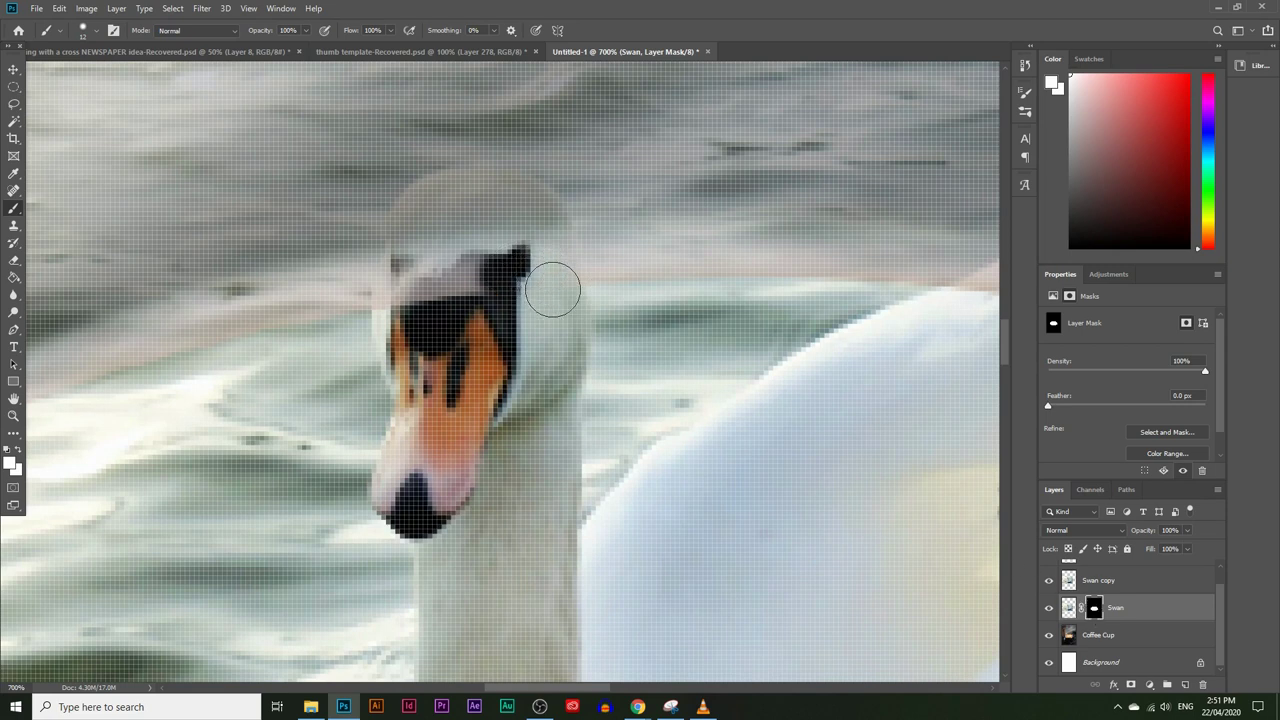
mouse_move(541, 244)
left_mouse_down()
mouse_move(518, 204)
mouse_move(447, 194)
mouse_move(419, 223)
mouse_move(419, 271)
mouse_move(400, 305)
mouse_move(416, 243)
mouse_move(438, 221)
mouse_move(450, 297)
mouse_move(497, 240)
mouse_move(471, 319)
mouse_move(440, 240)
mouse_move(519, 265)
mouse_move(516, 215)
mouse_move(464, 195)
mouse_move(419, 242)
mouse_move(484, 248)
left_mouse_up()
Paint white on the Swan mask along the swan's back and tail to reveal the parts cut off by the rim
left_click_drag(545, 687, 628, 682)
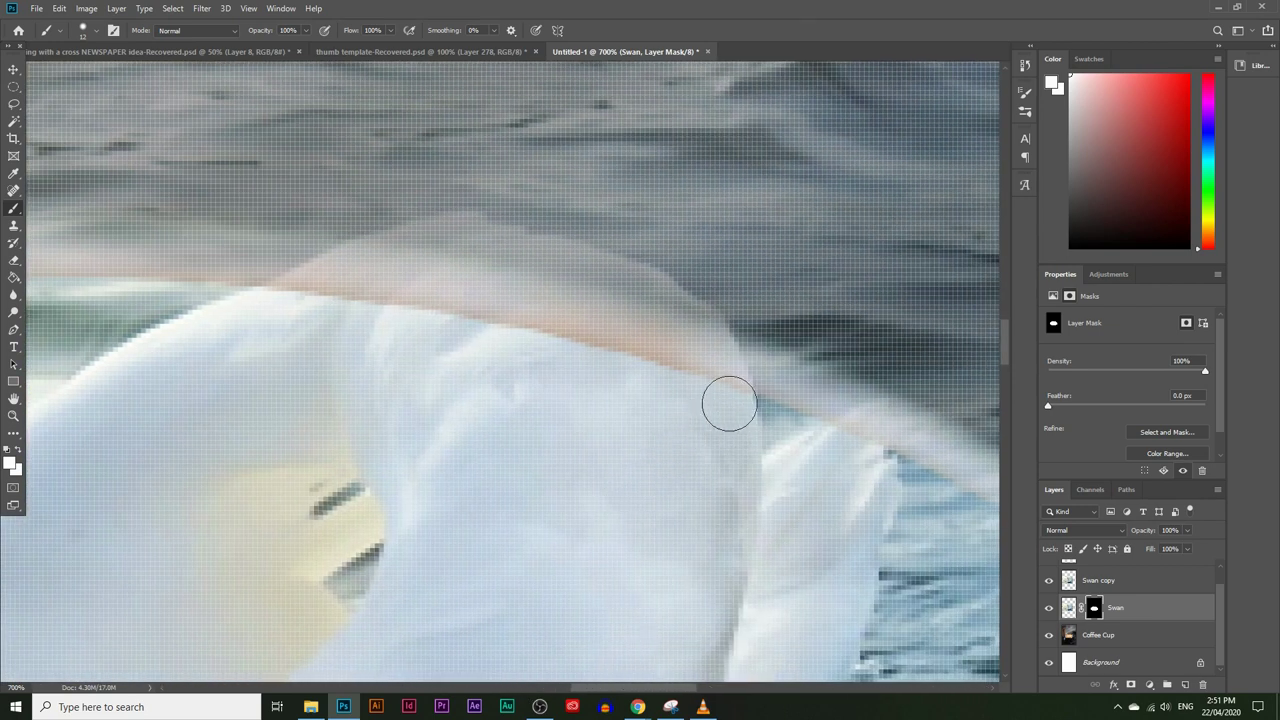
mouse_move(718, 372)
left_mouse_down()
mouse_move(696, 331)
mouse_move(648, 295)
mouse_move(455, 250)
mouse_move(470, 240)
mouse_move(368, 265)
mouse_move(268, 313)
mouse_move(402, 299)
mouse_move(593, 326)
mouse_move(668, 365)
mouse_move(353, 303)
mouse_move(362, 294)
mouse_move(274, 312)
mouse_move(467, 251)
mouse_move(406, 258)
mouse_move(584, 292)
mouse_move(697, 358)
mouse_move(715, 388)
mouse_move(682, 459)
left_mouse_up()
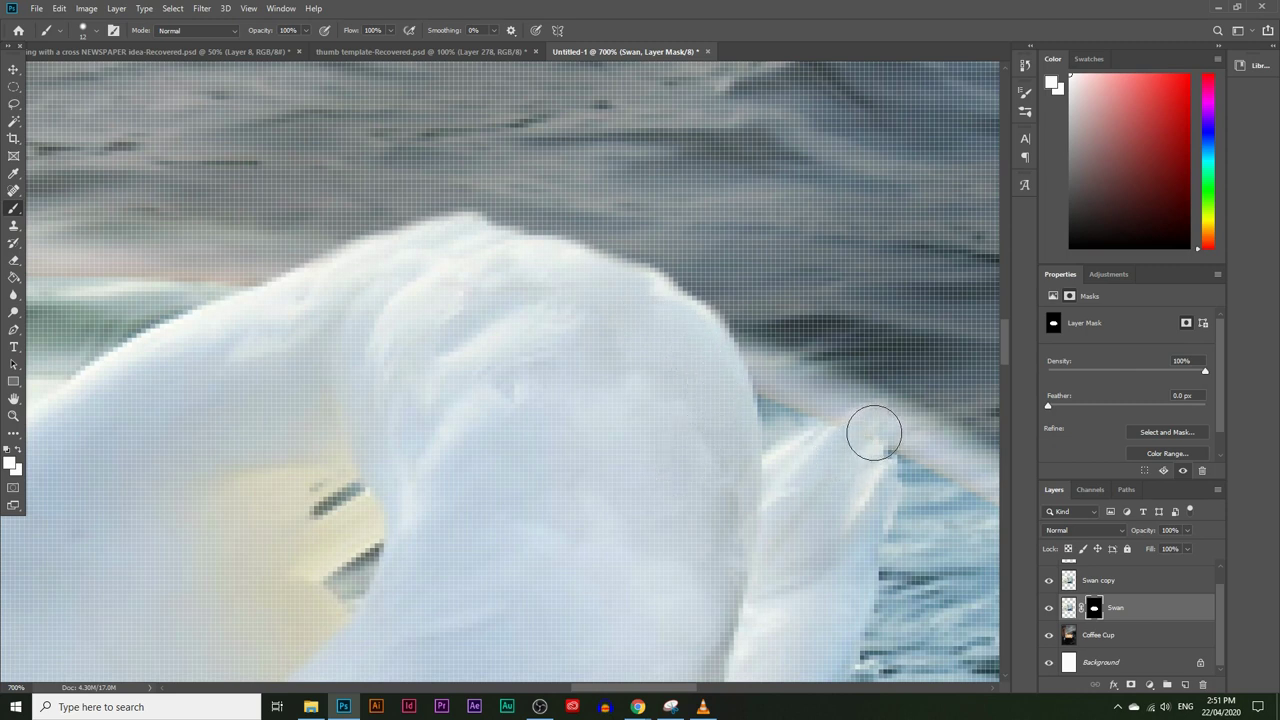
left_click_drag(862, 436, 849, 449)
left_click(13, 415)
left_click(407, 388, "alt")
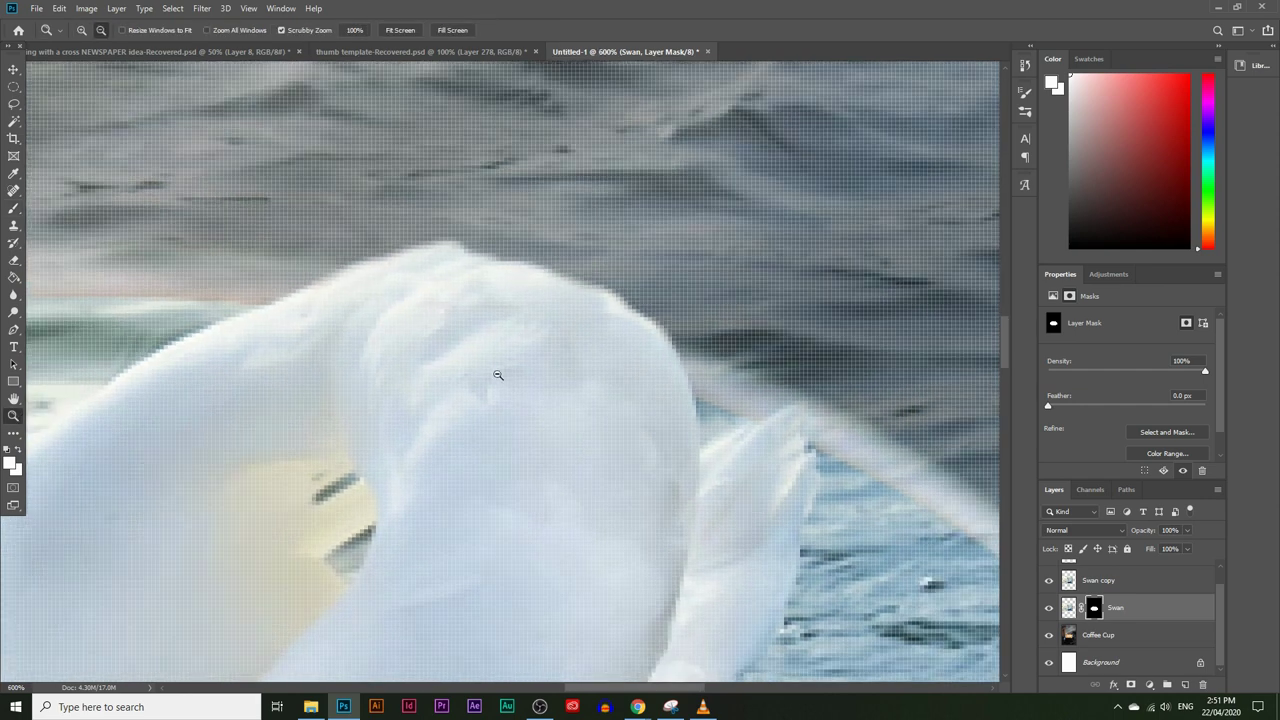
left_click(407, 388, "alt")
left_click_drag(407, 388, 378, 419)
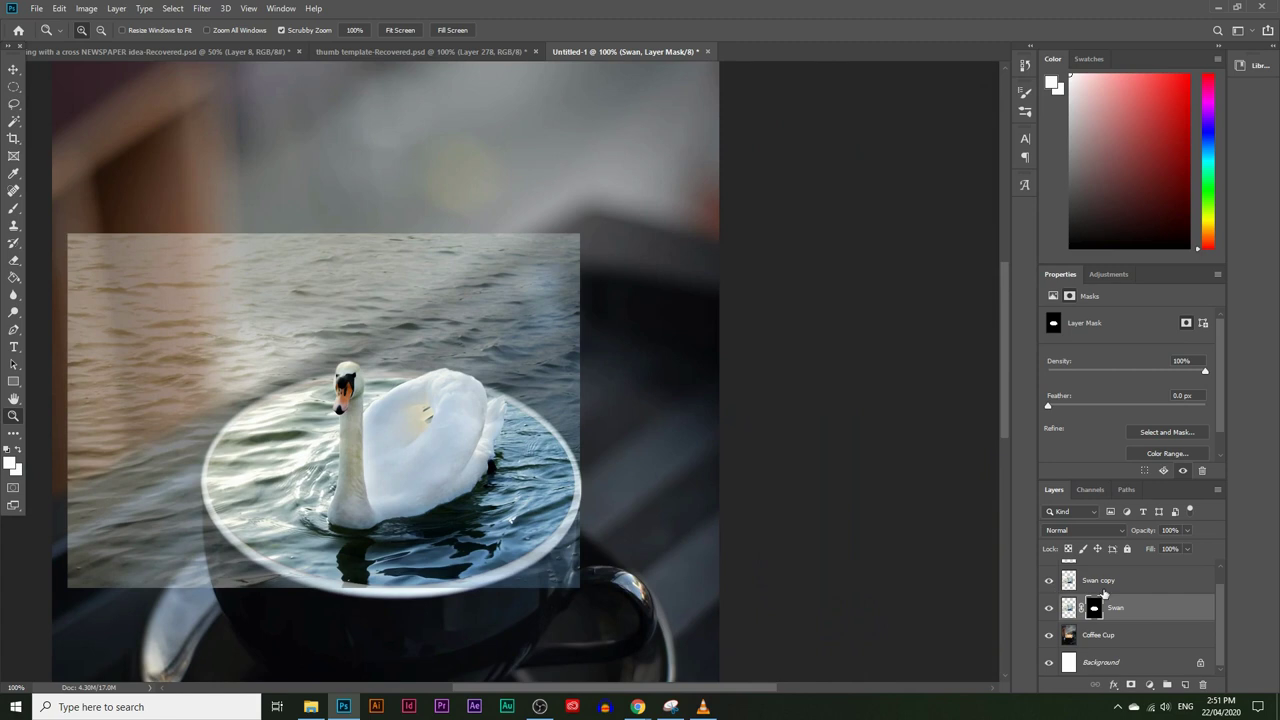
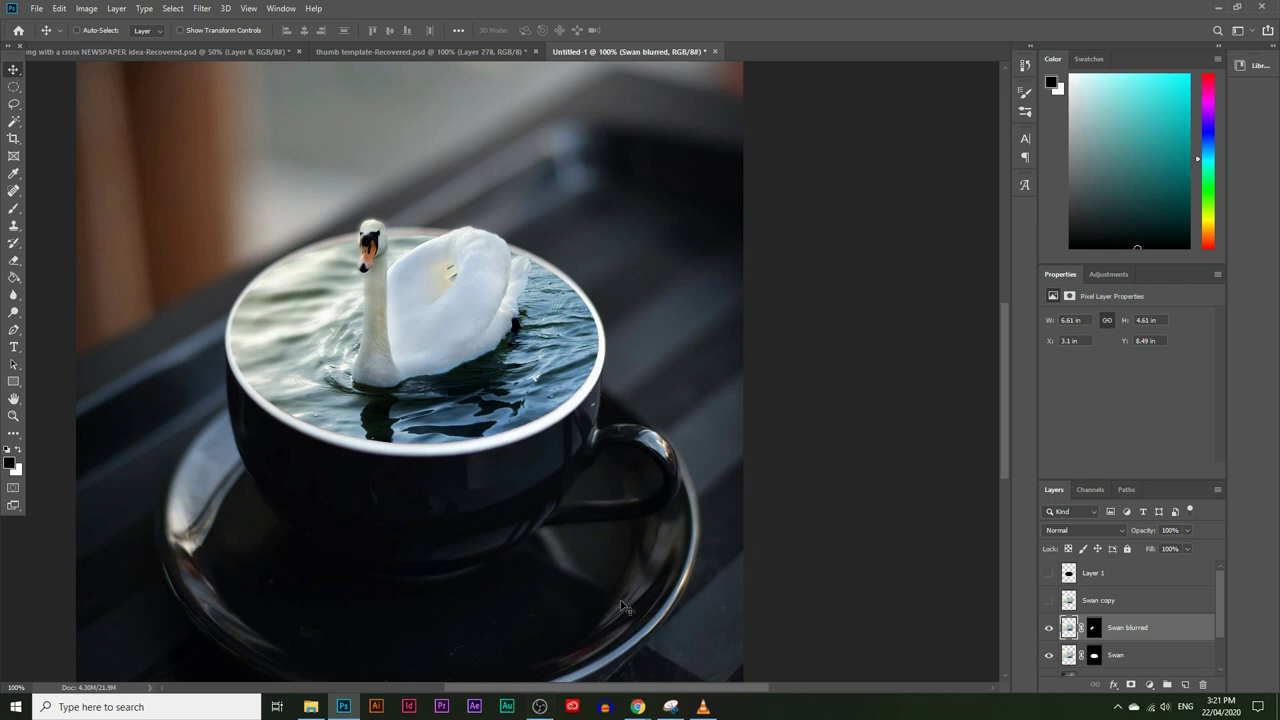
Switch to Chrome to view the Blue Water stock photo on Pexels, and return to Photoshop
mouse_move(641, 699)
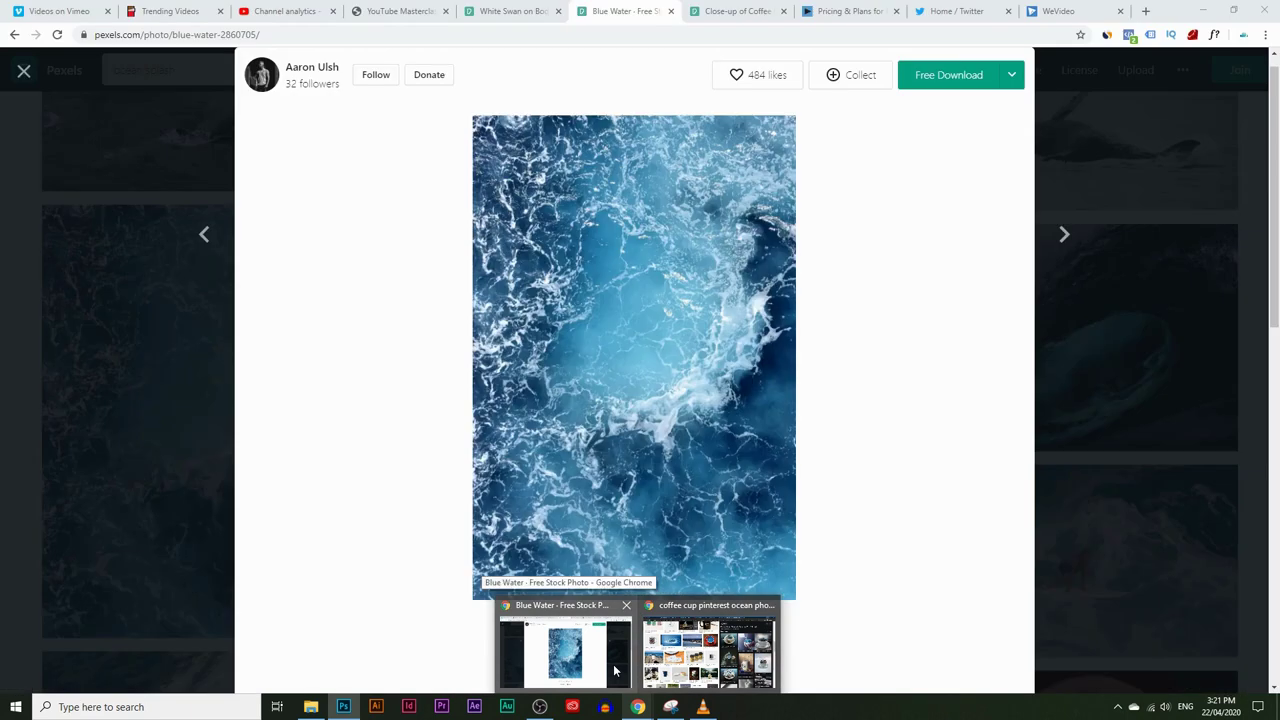
left_click(566, 650)
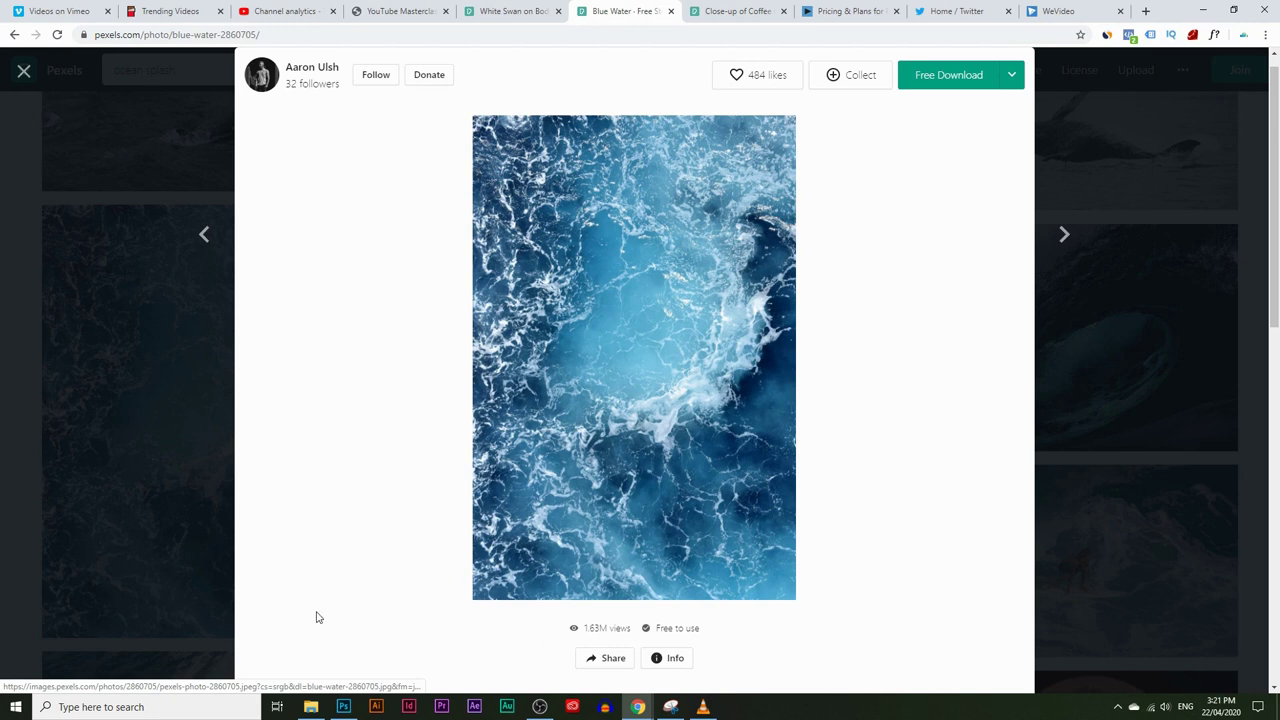
left_click(343, 706)
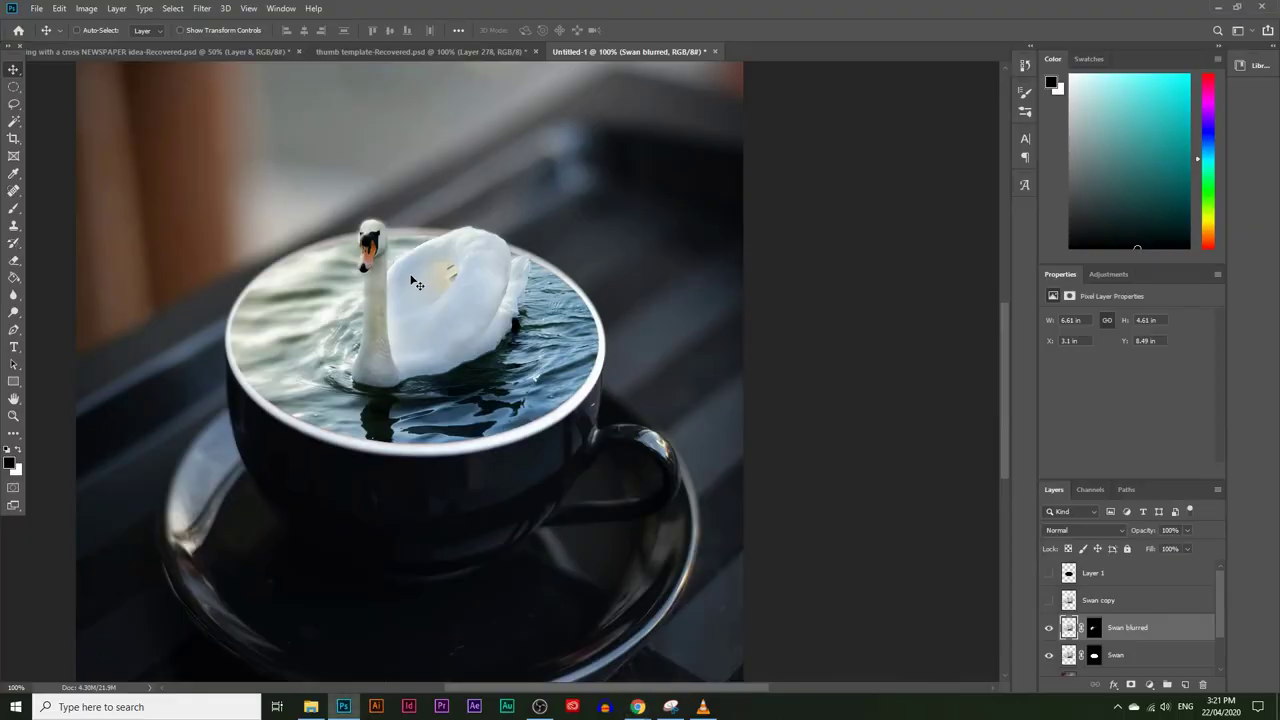
Switch to Chrome again and close the Blue Water photo to view the Pexels results for "ocean splash"
mouse_move(637, 706)
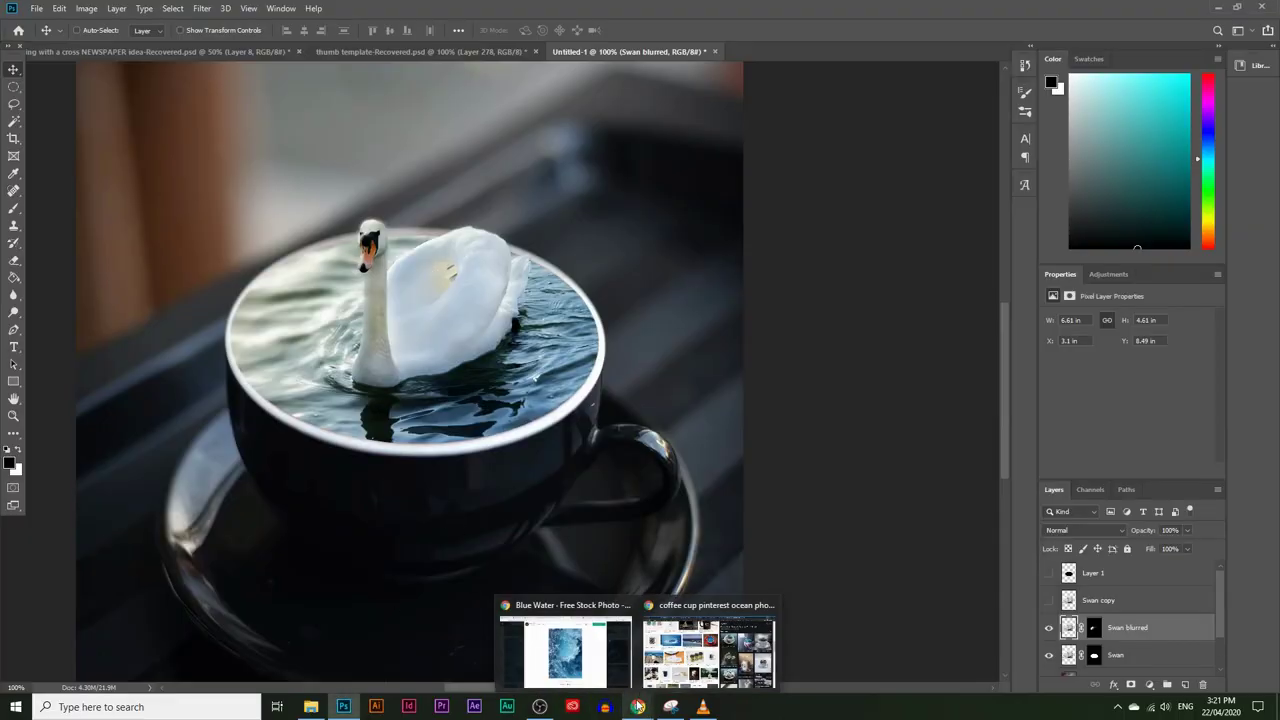
left_click(586, 659)
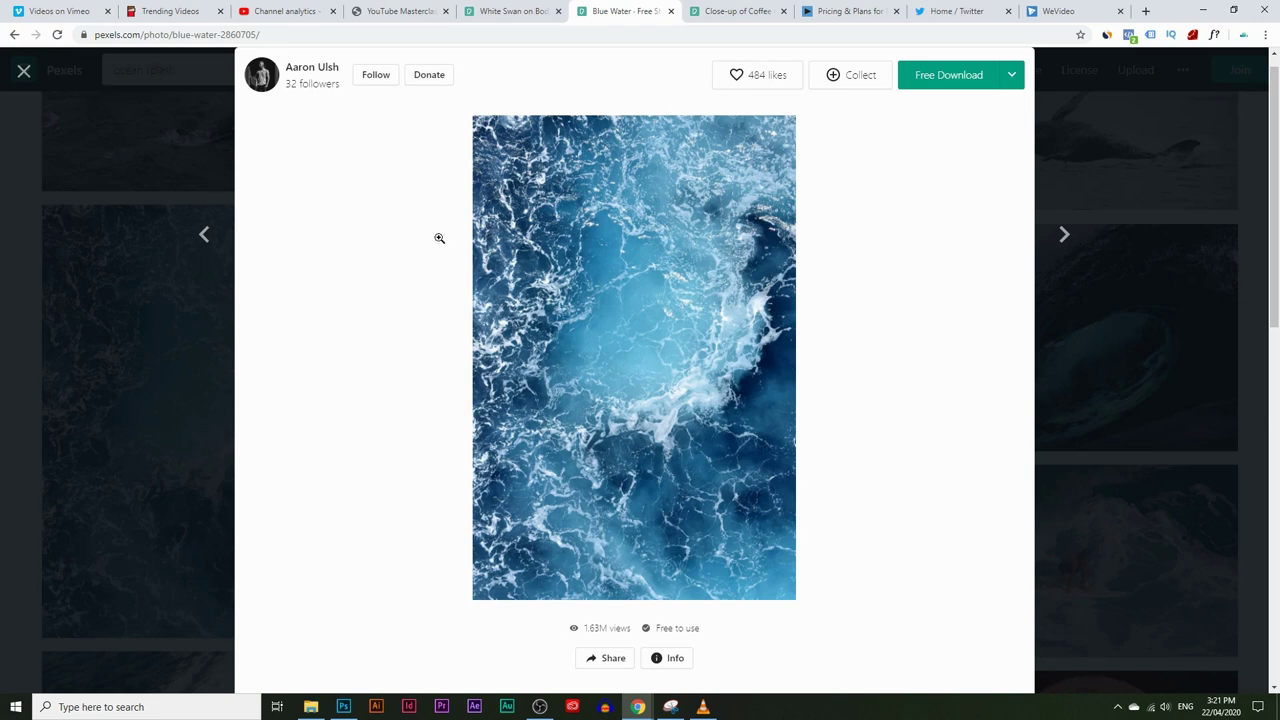
left_click(230, 352)
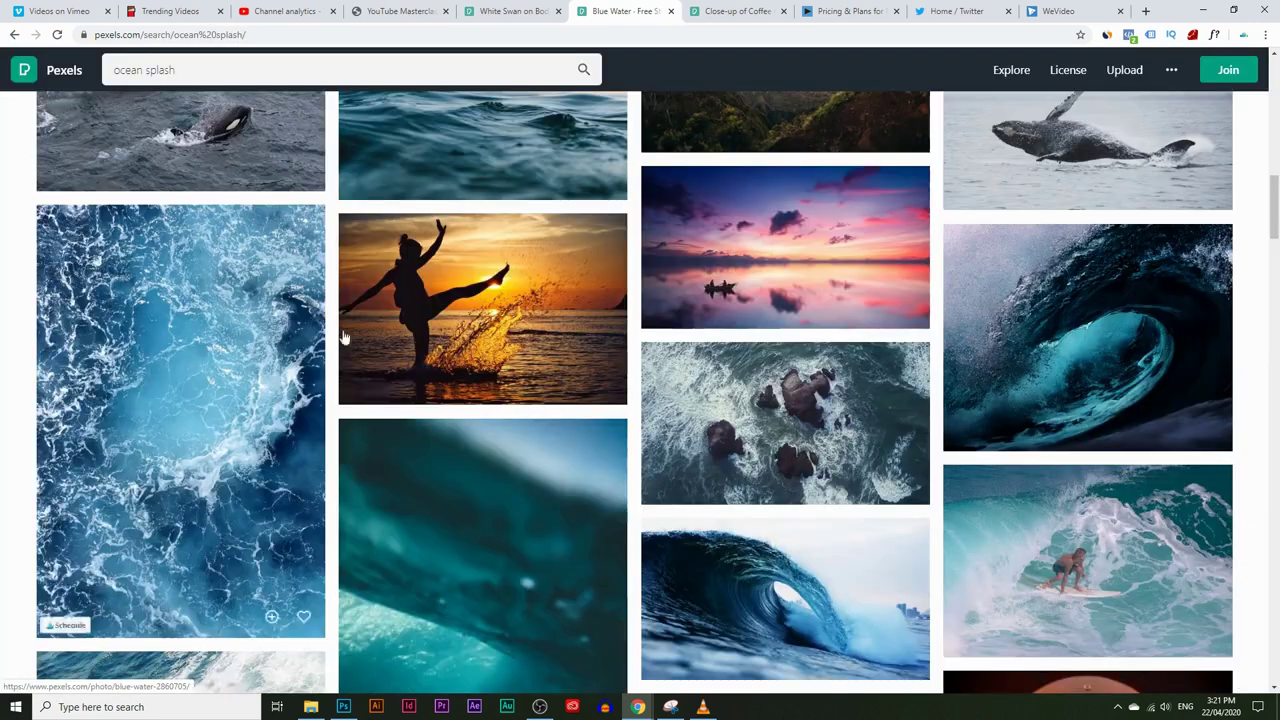
scroll(267, 432, "up", 1)
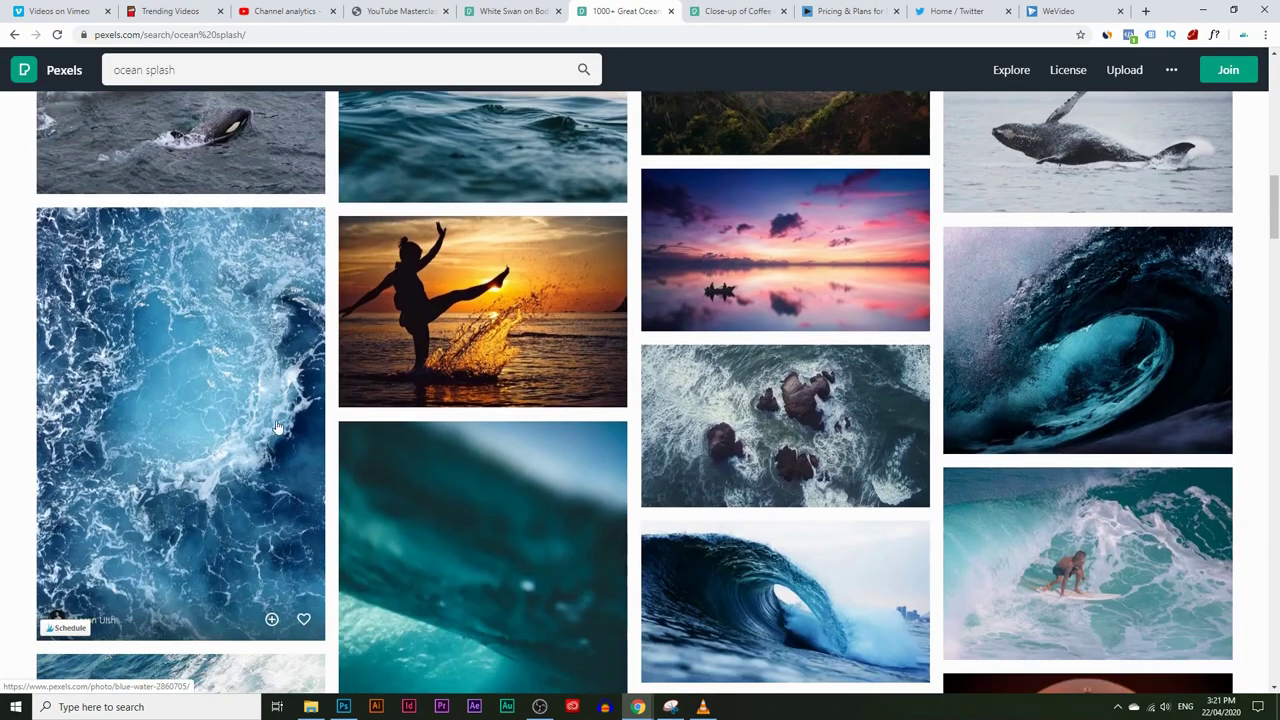
Copy the Blue Water photo from Pexels in Chrome and paste it into the coffee cup document in Photoshop
left_click(267, 432)
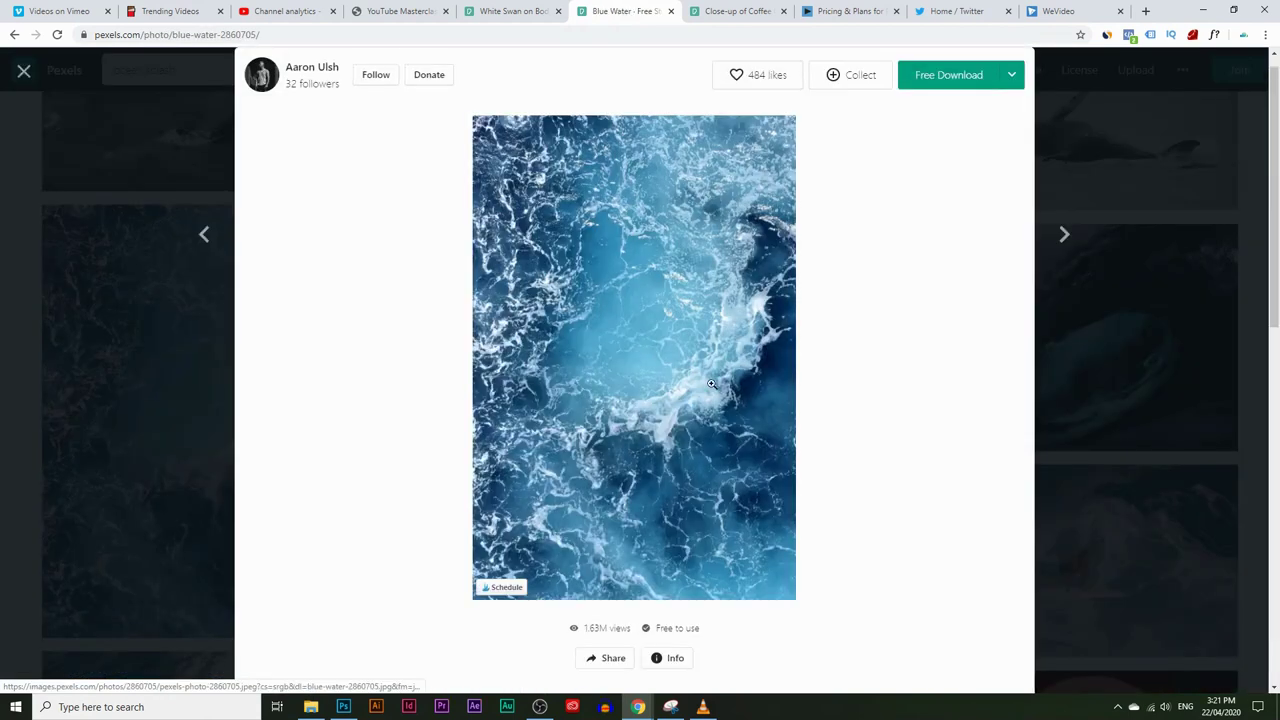
left_click(343, 707)
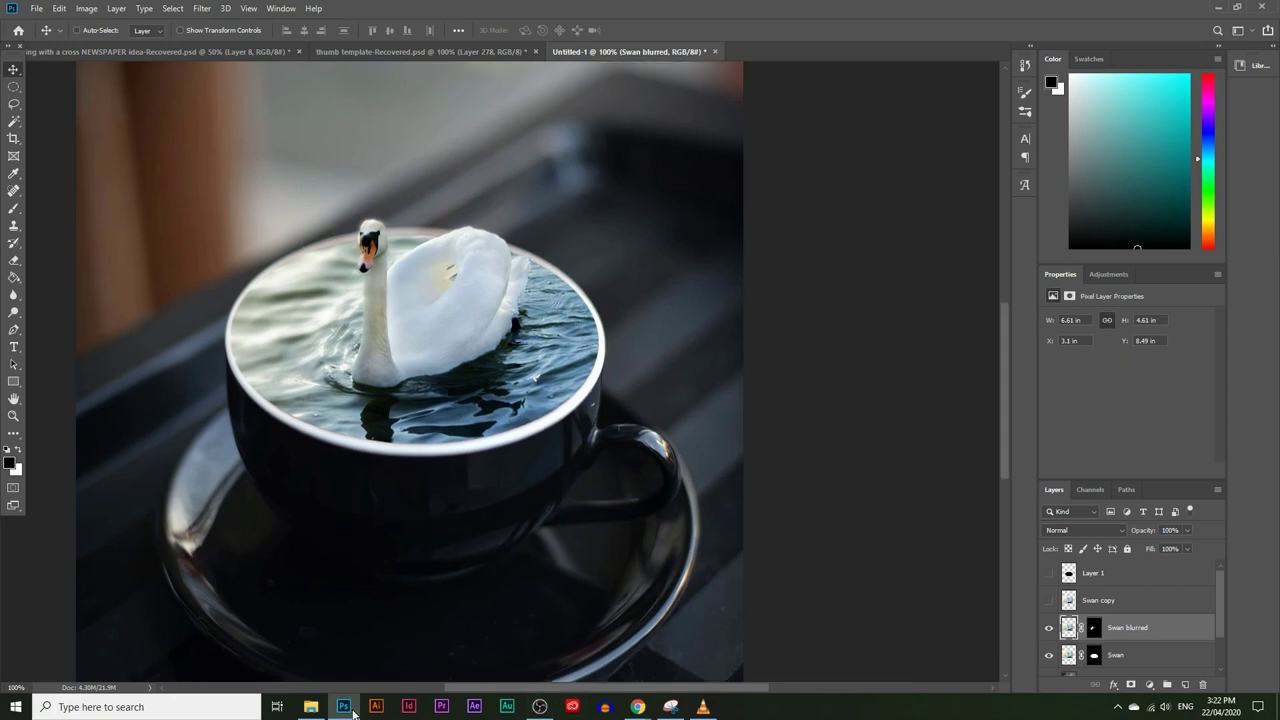
mouse_move(343, 707)
mouse_move(637, 706)
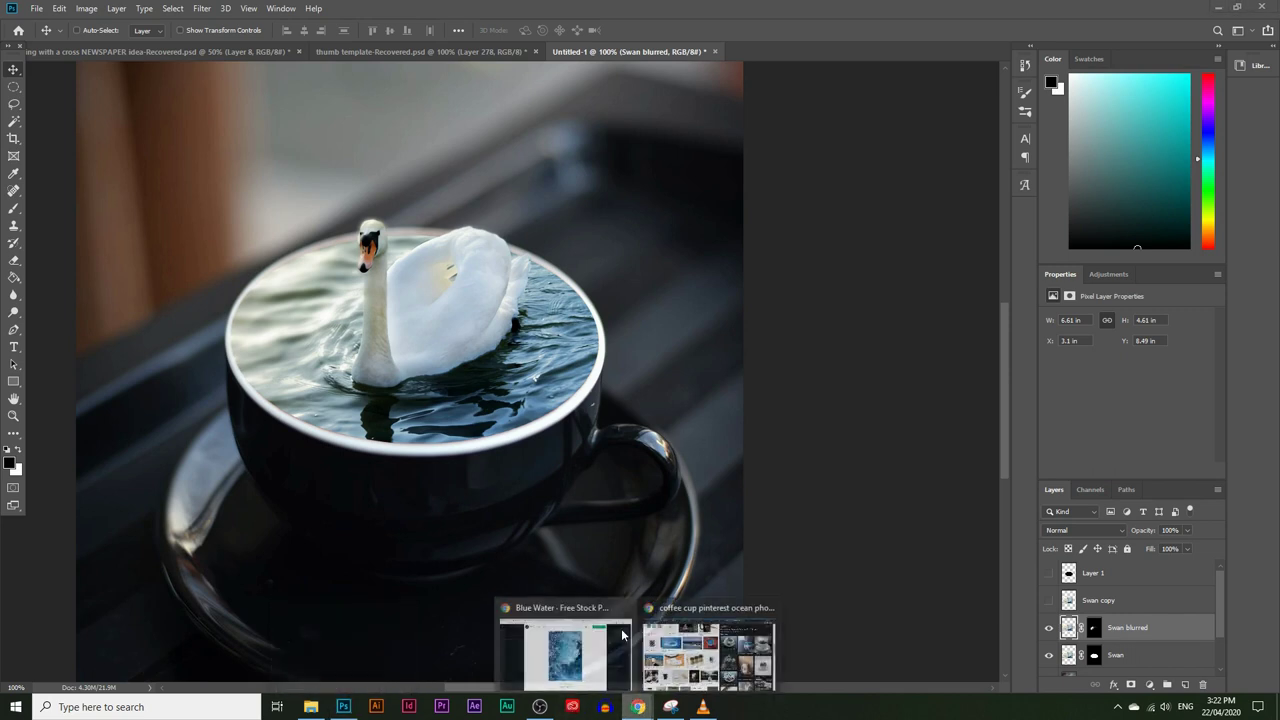
left_click(609, 660)
right_click(583, 309)
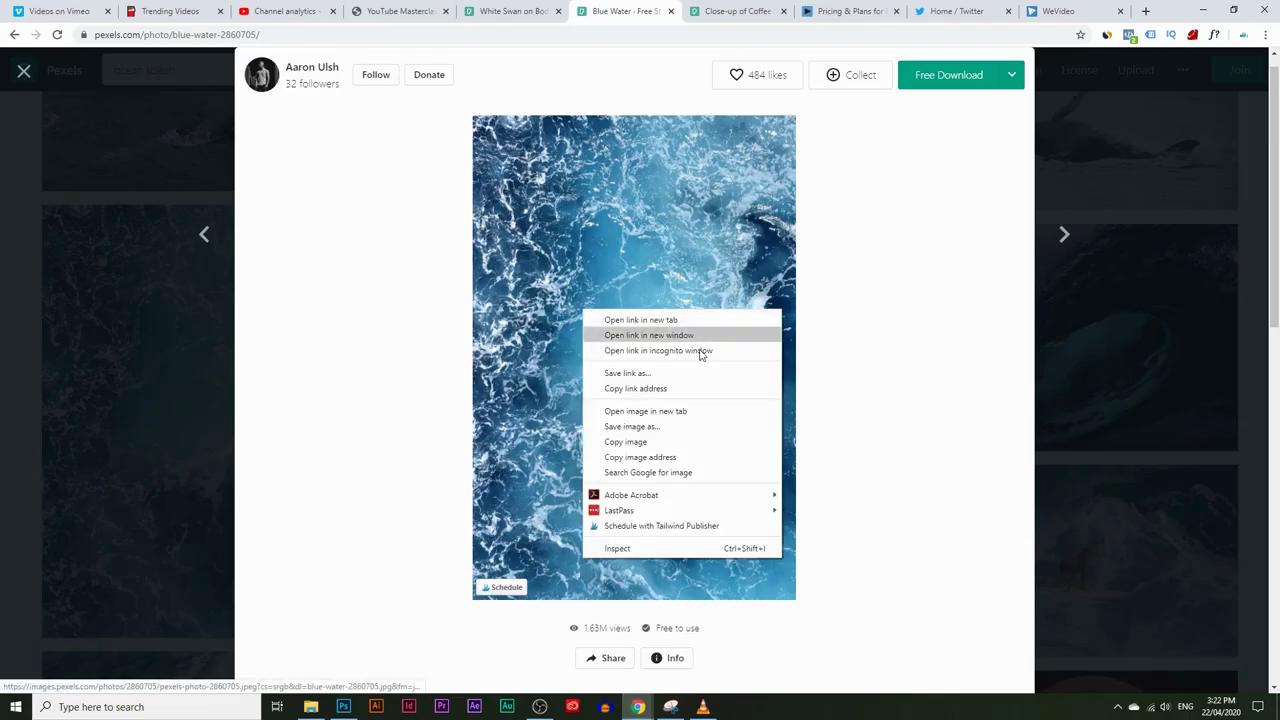
left_click(680, 440)
left_click(344, 706)
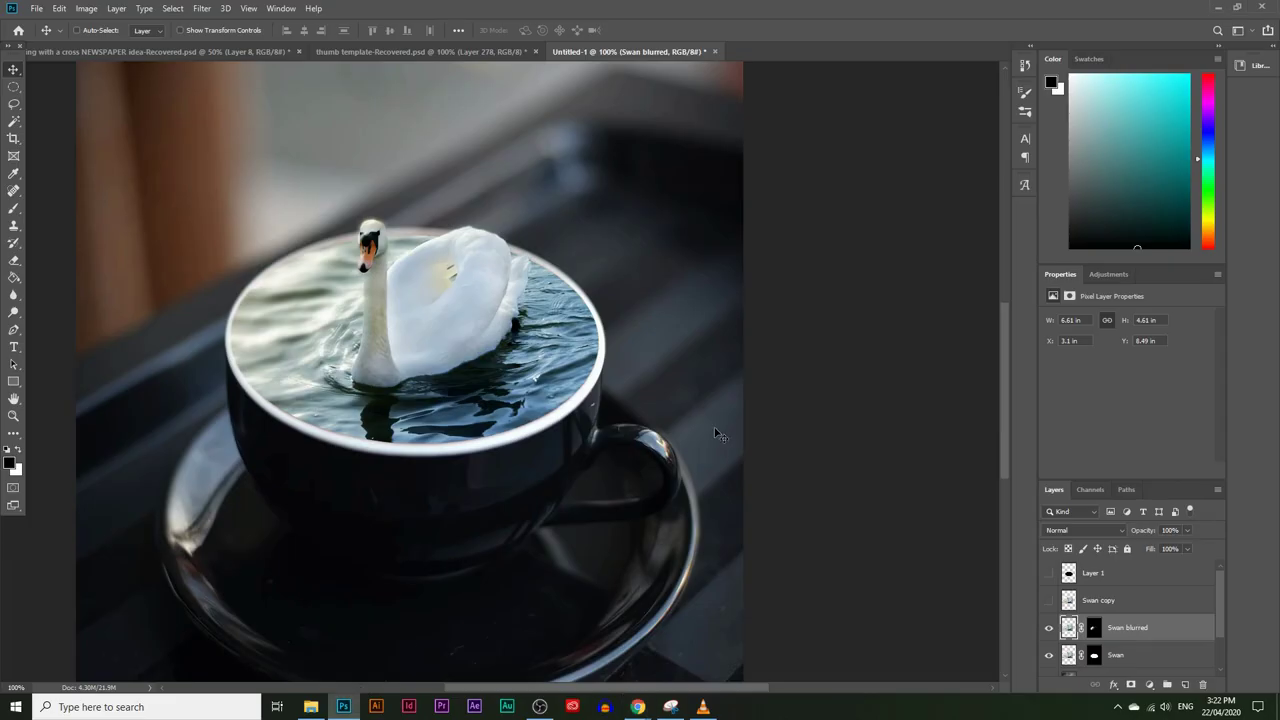
key("ctrl+v")
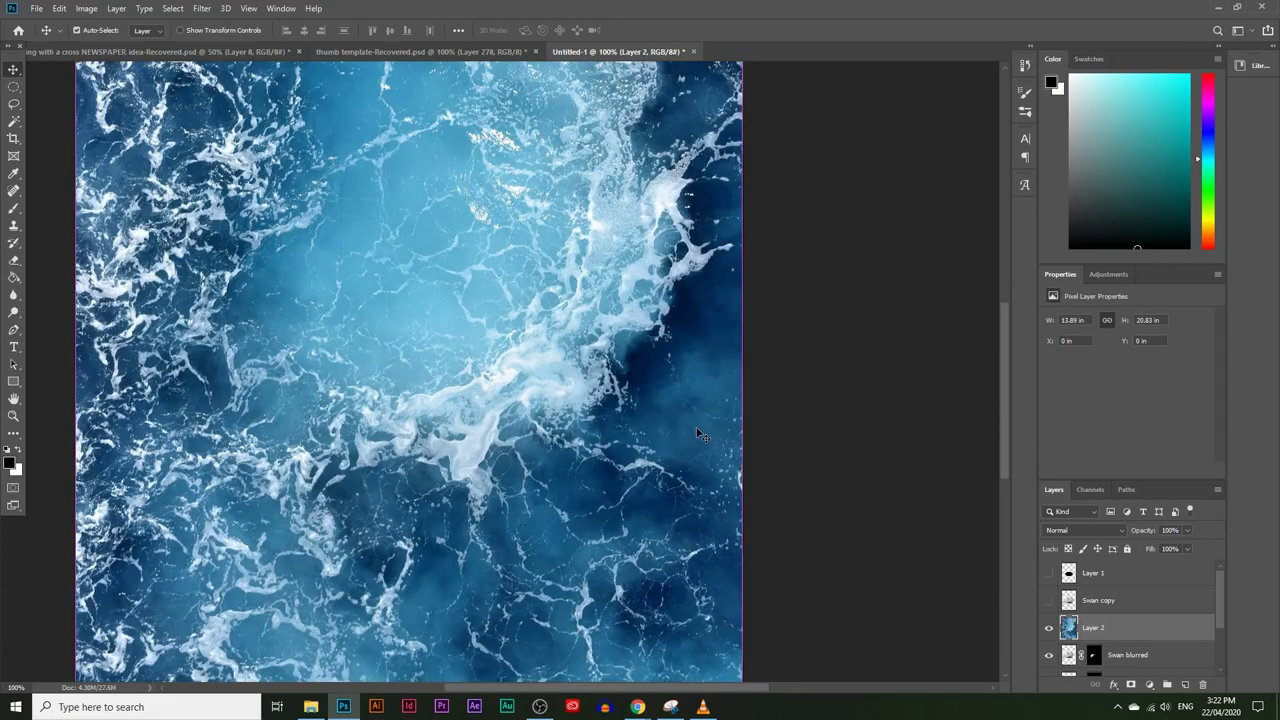
Scale the pasted ocean layer down to about 11.78 x 17.65 in and position it over the coffee cup
key("ctrl+t")
left_click_drag(617, 271, 430, 305)
left_click_drag(385, 131, 388, 270)
left_click_drag(390, 387, 400, 220)
key("Return")
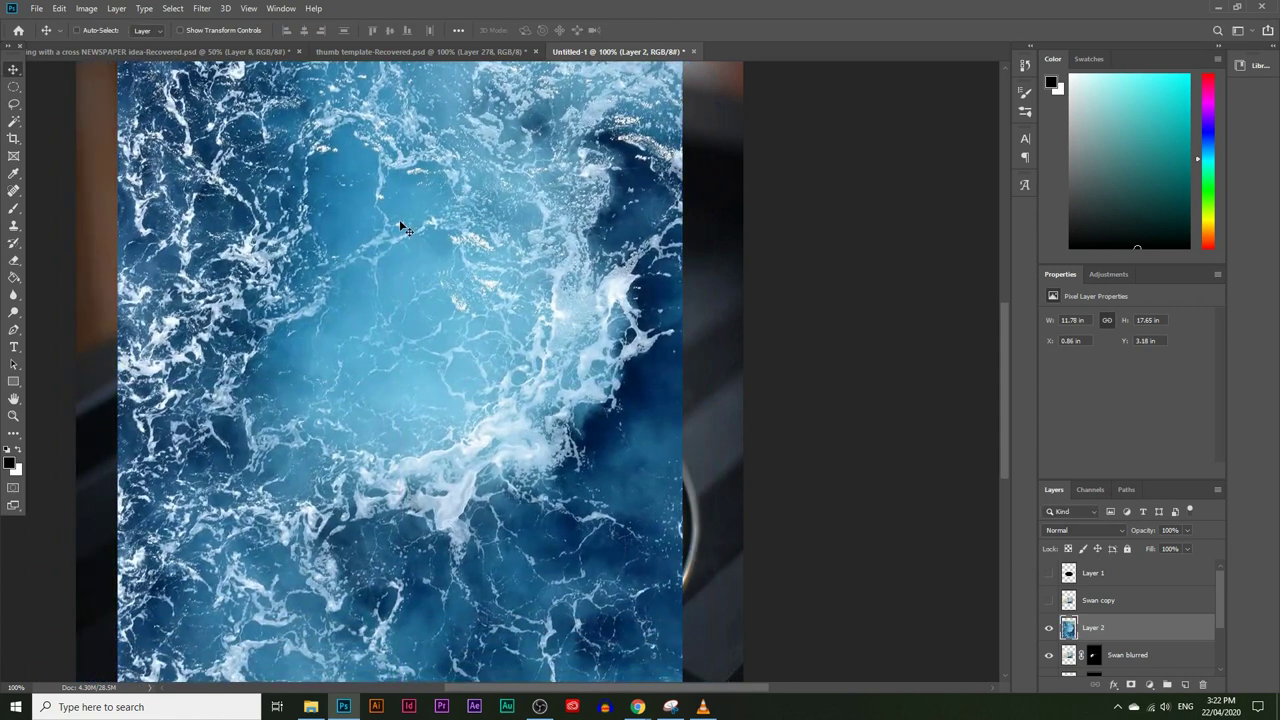
left_click(13, 415)
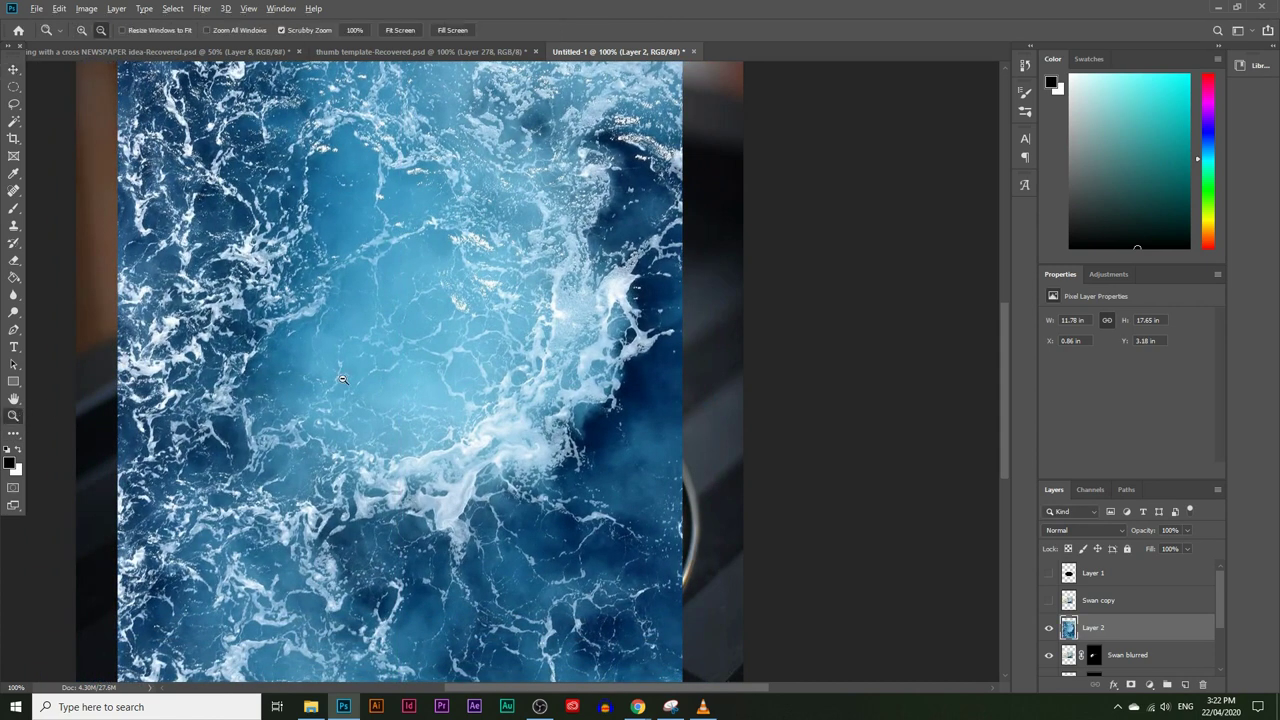
left_click(342, 379, "alt")
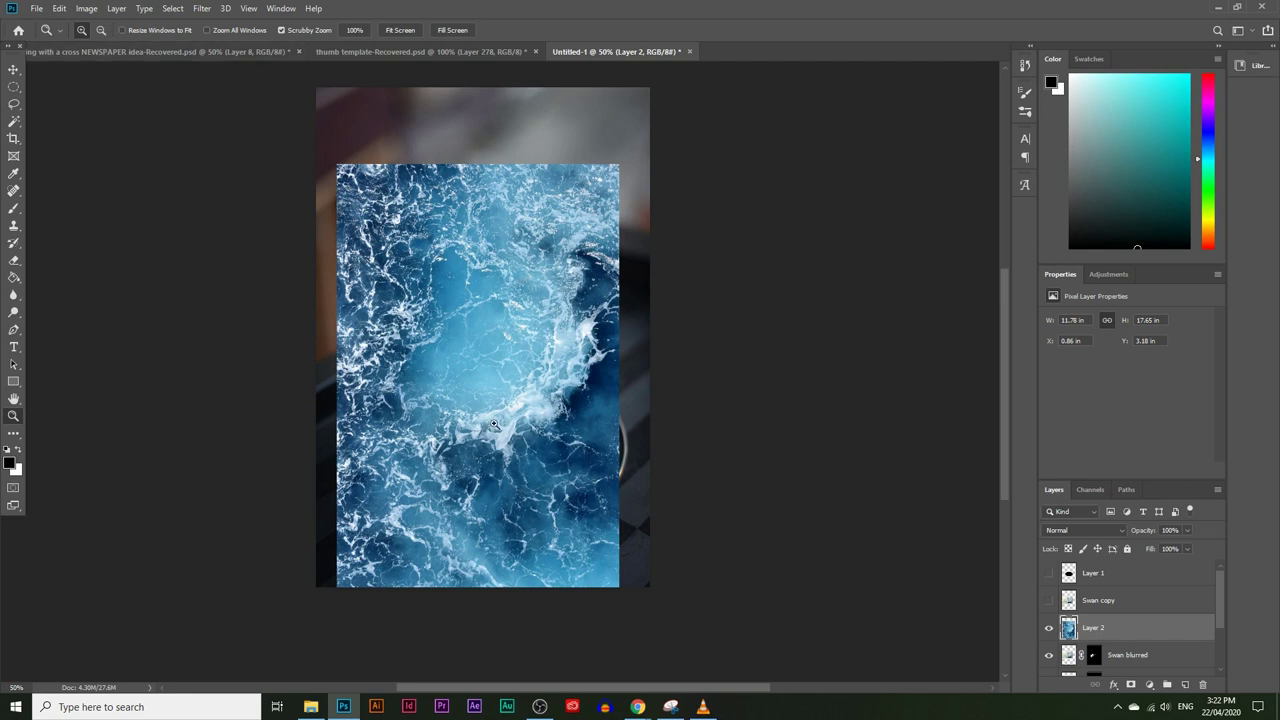
left_click(80, 12)
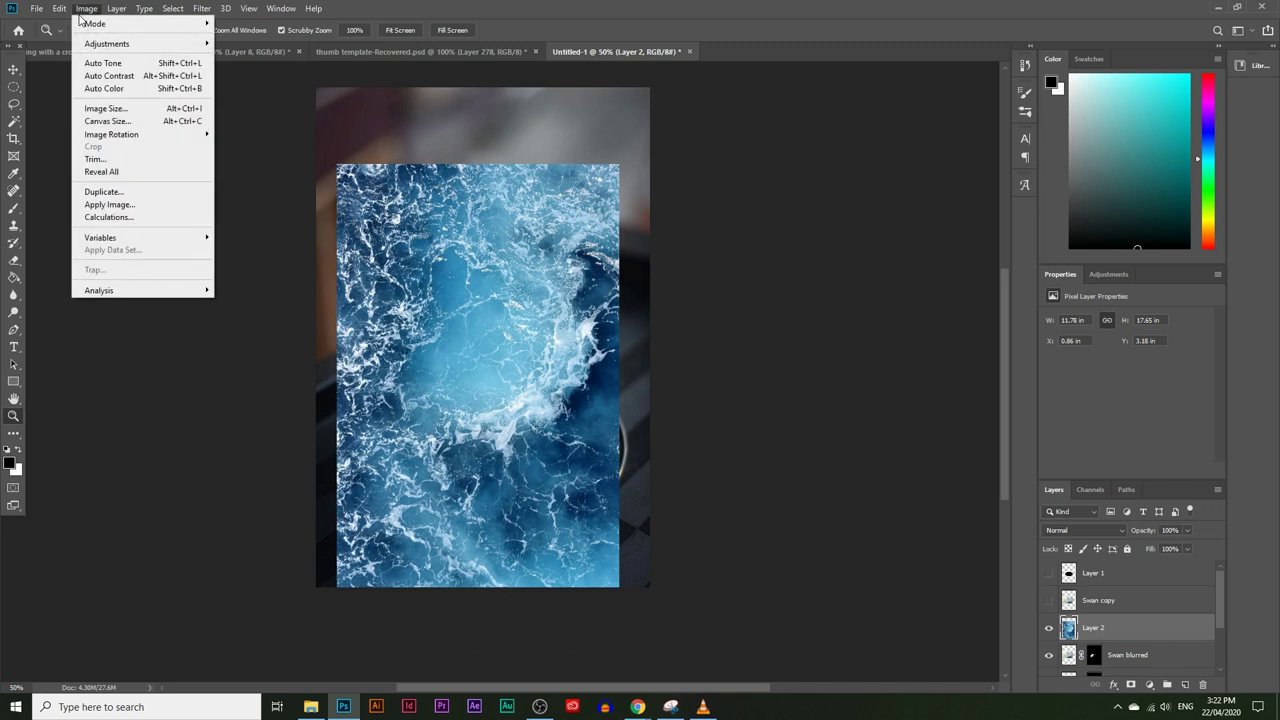
mouse_move(66, 10)
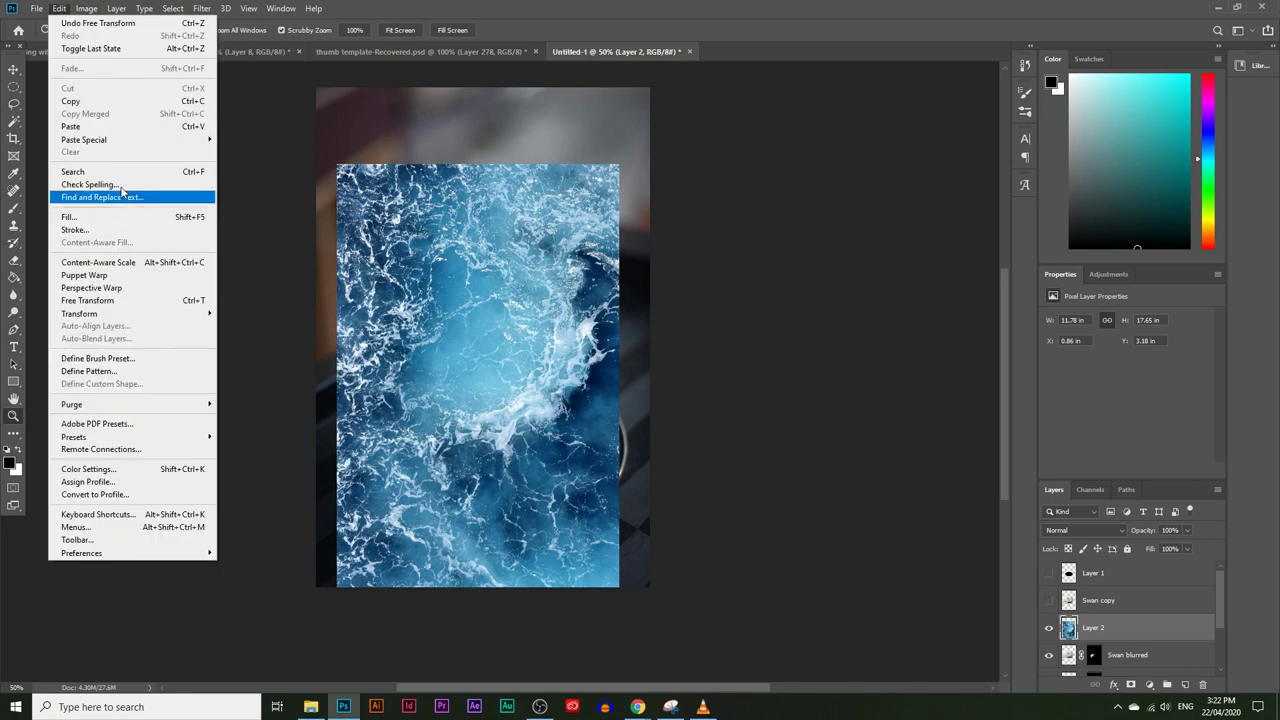
mouse_move(205, 314)
left_click(258, 403)
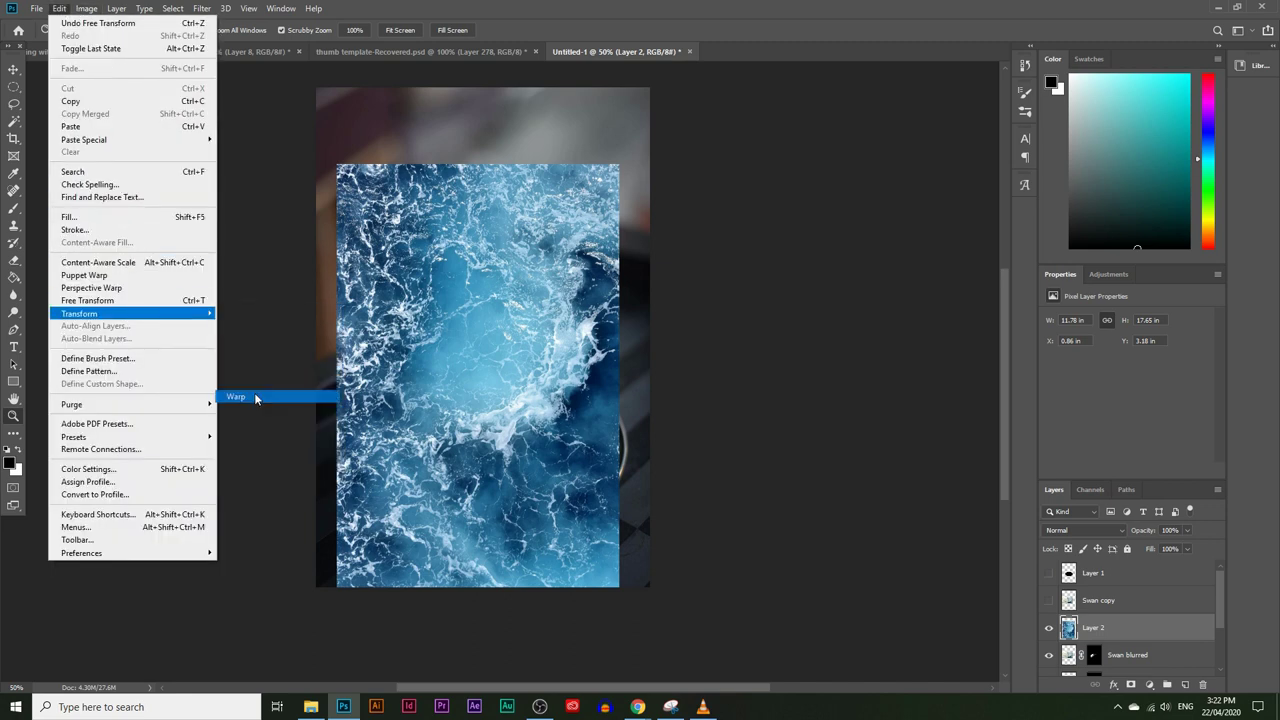
mouse_move(523, 323)
left_mouse_down()
mouse_move(570, 303)
mouse_move(414, 251)
mouse_move(418, 388)
mouse_move(508, 346)
mouse_move(451, 342)
mouse_move(530, 300)
left_mouse_up()
mouse_move(428, 172)
left_mouse_down()
mouse_move(435, 440)
mouse_move(519, 388)
mouse_move(476, 375)
mouse_move(437, 172)
left_mouse_up()
mouse_move(344, 171)
left_mouse_down()
mouse_move(414, 255)
mouse_move(365, 177)
left_mouse_up()
left_click_drag(338, 447, 356, 392)
key("Escape")
key("z")
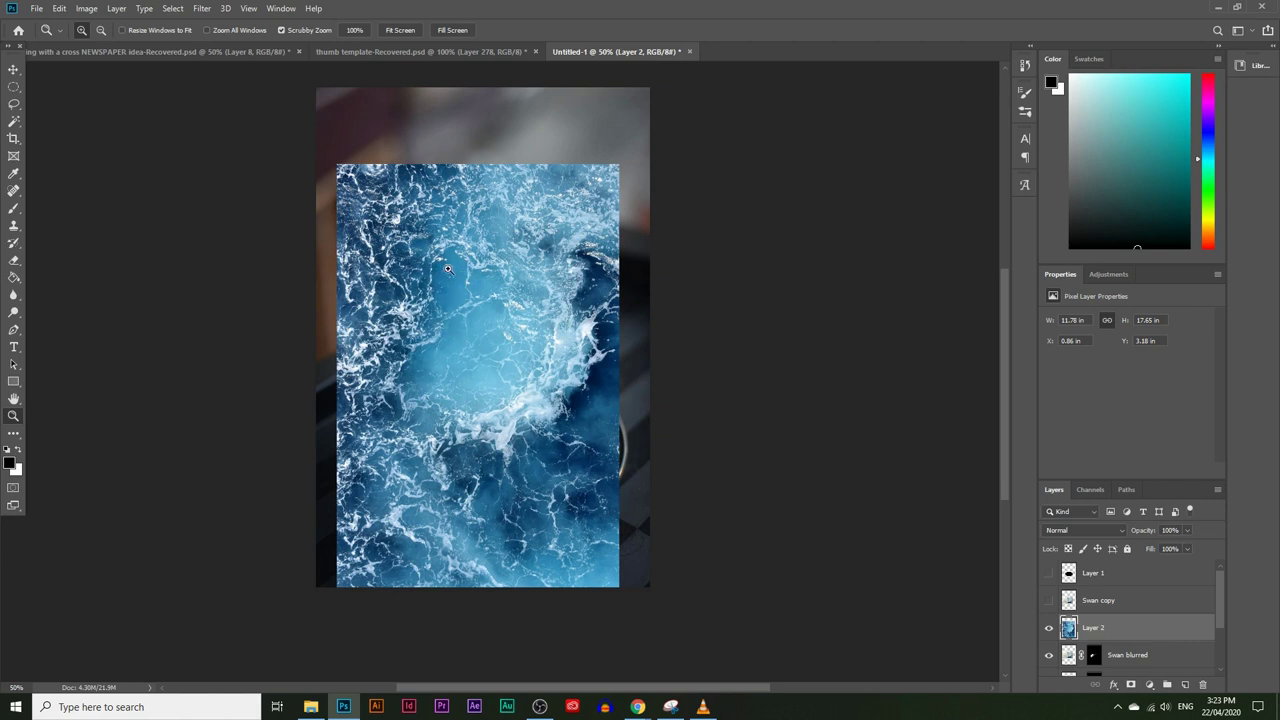
Move the ocean layer up slightly to about Y 2.46 in and rename it "Water Splash"
left_click(11, 72)
left_click_drag(421, 260, 421, 242)
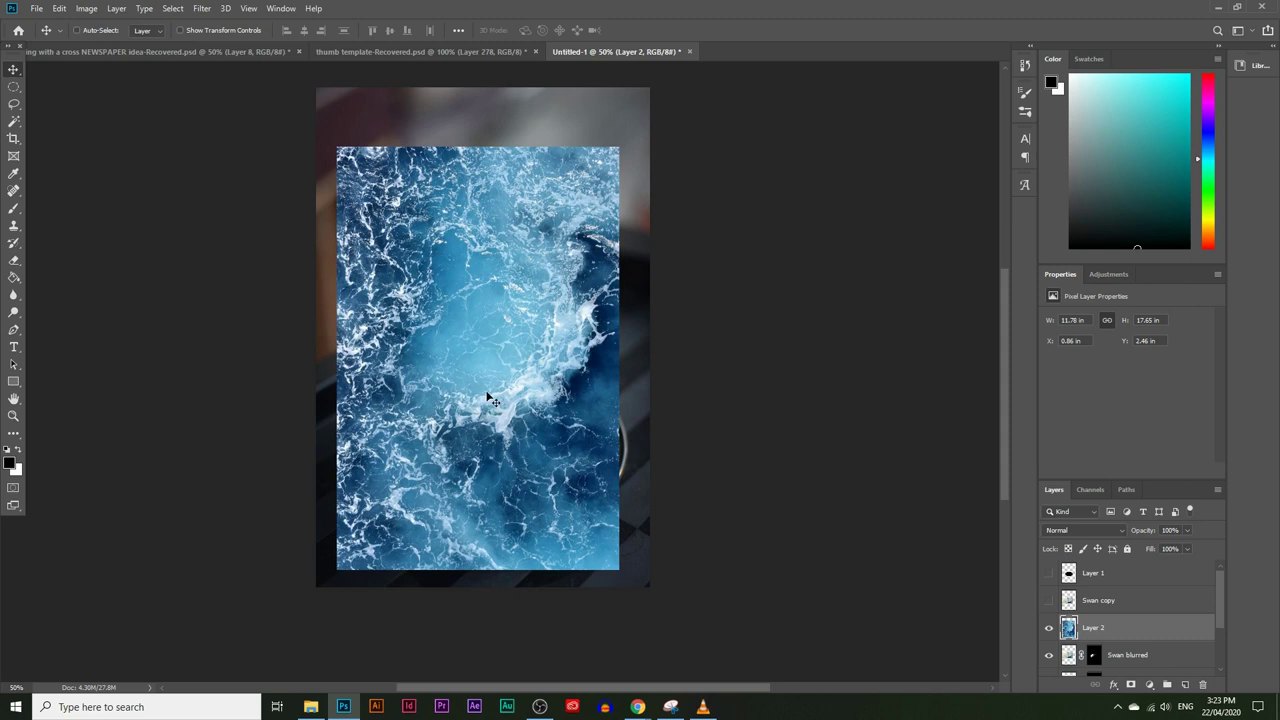
double_click(1094, 628)
type("Water Splash")
key("Return")
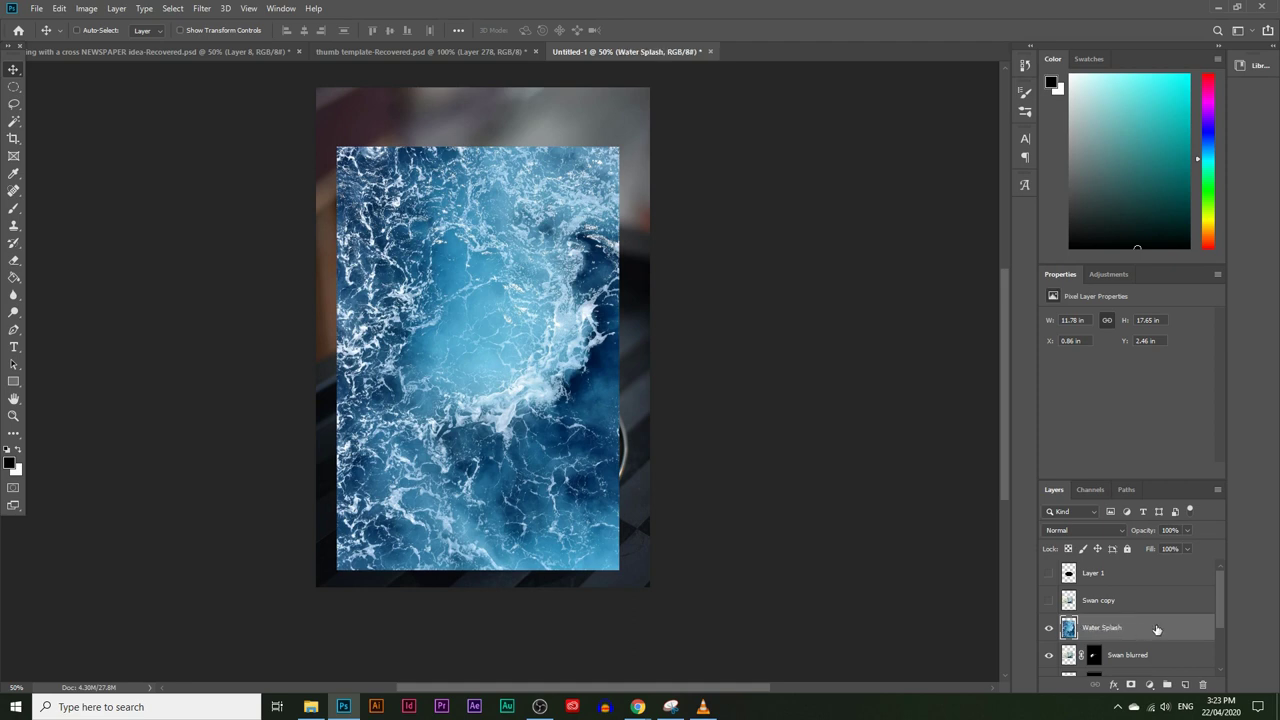
left_click(90, 8)
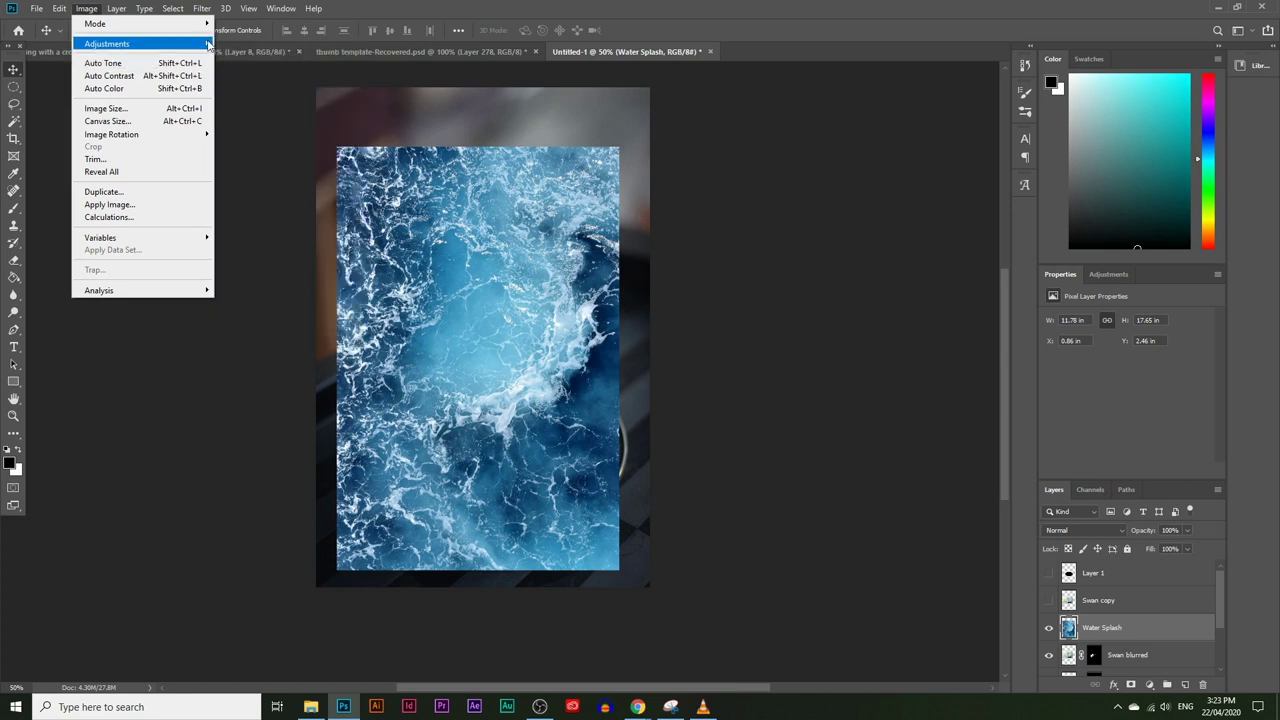
mouse_move(200, 43)
left_click(252, 228)
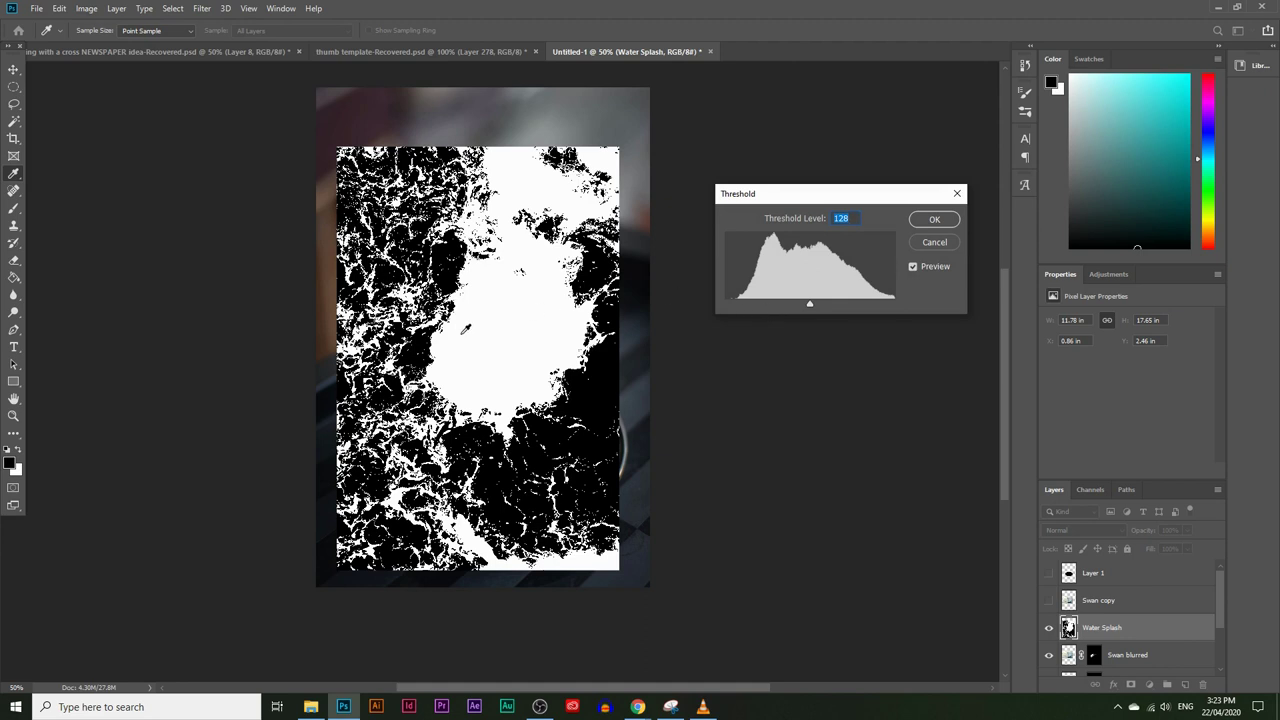
left_click_drag(806, 307, 850, 303)
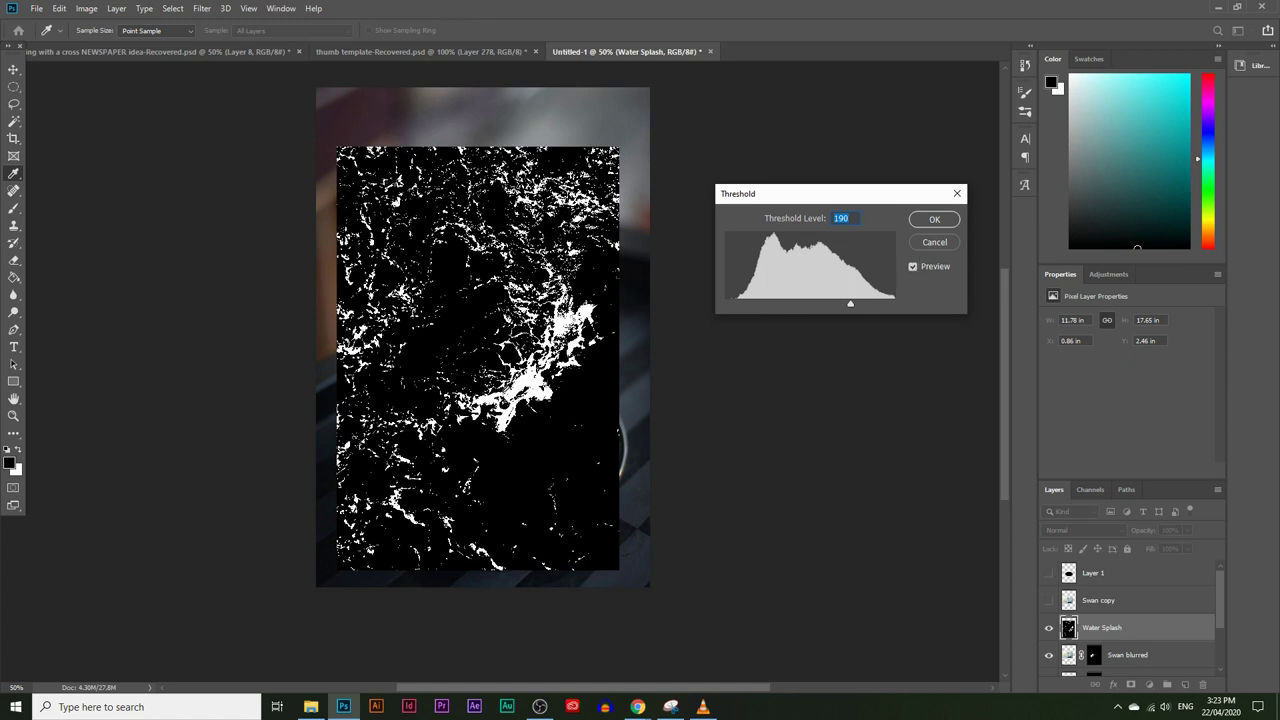
left_click(931, 246)
Duplicate the Water Splash layer and apply a Threshold adjustment at level 187 to the copy
left_click_drag(1119, 624, 1187, 684)
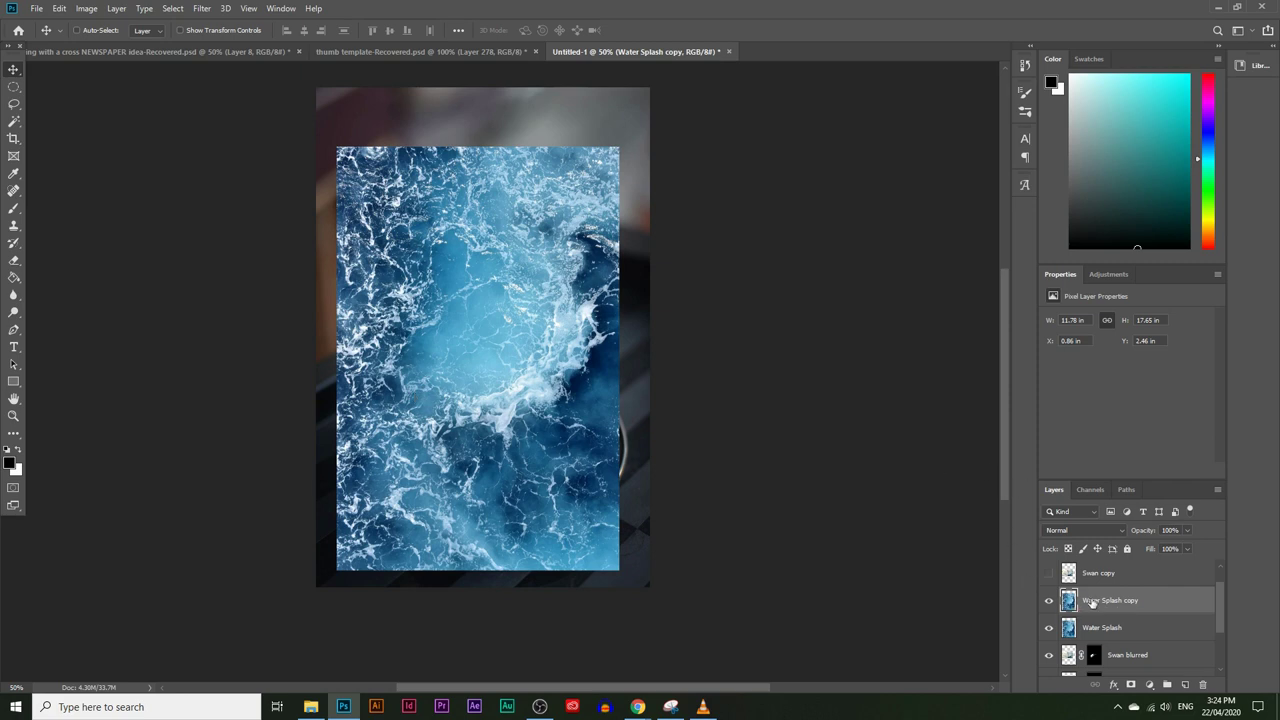
left_click(87, 9)
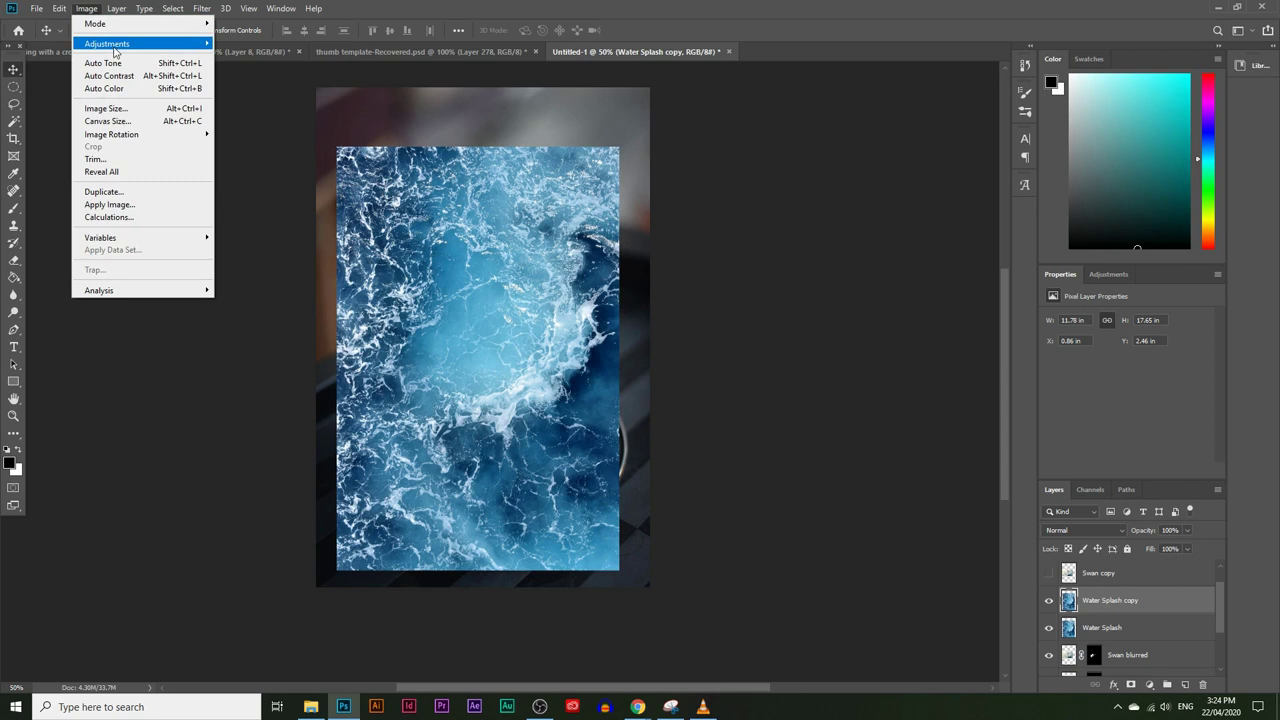
mouse_move(110, 44)
left_click(250, 222)
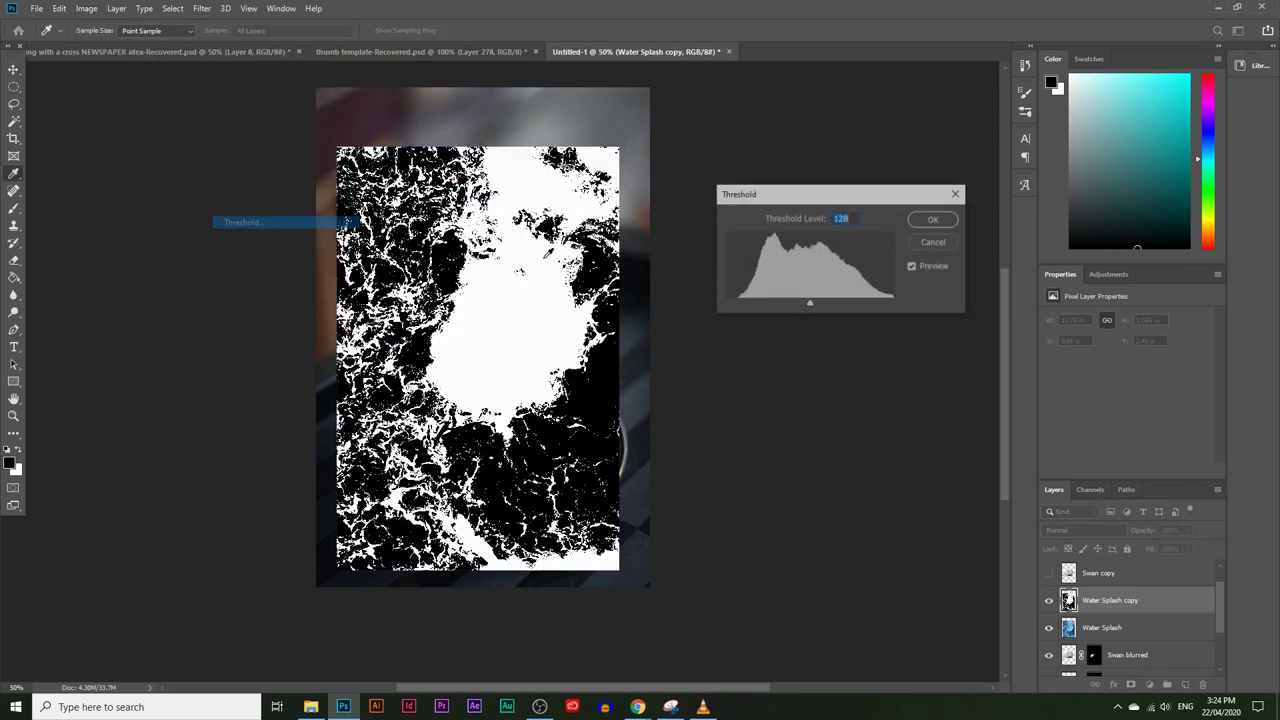
left_click_drag(815, 304, 850, 305)
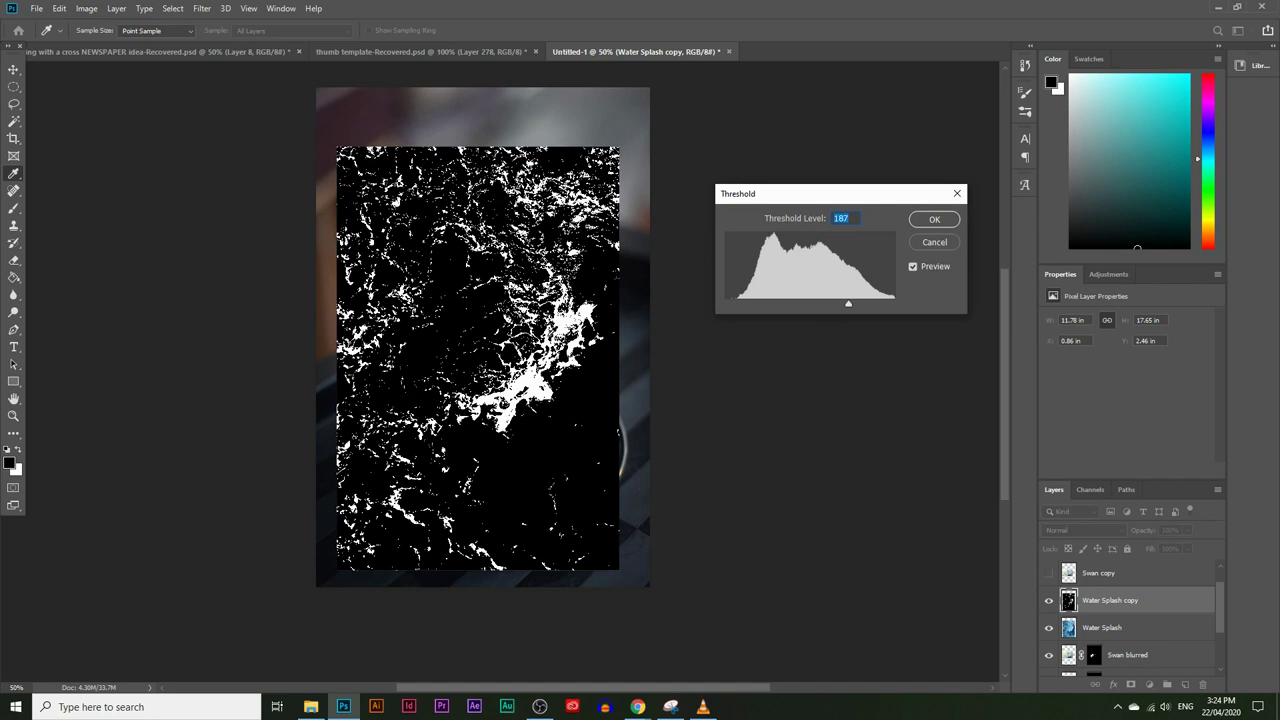
left_click(934, 219)
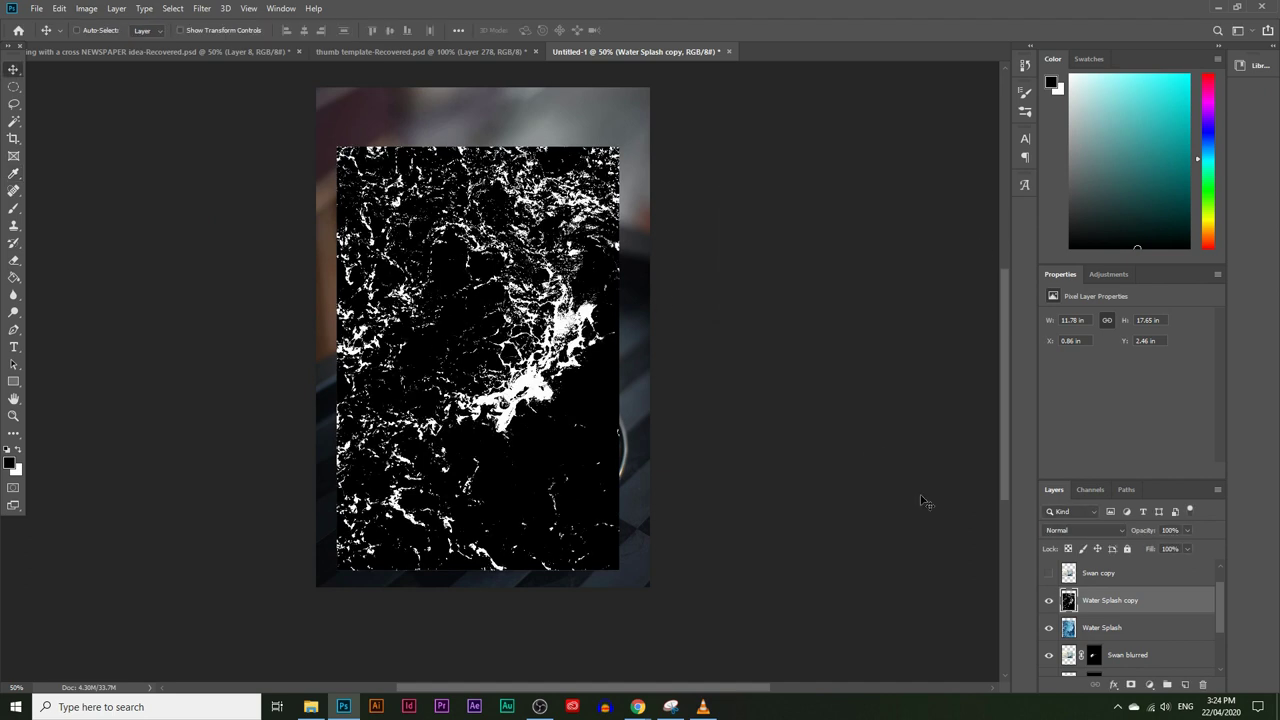
Select all the white foam areas of the Water Splash copy layer with the Magic Wand tool
left_click(12, 125)
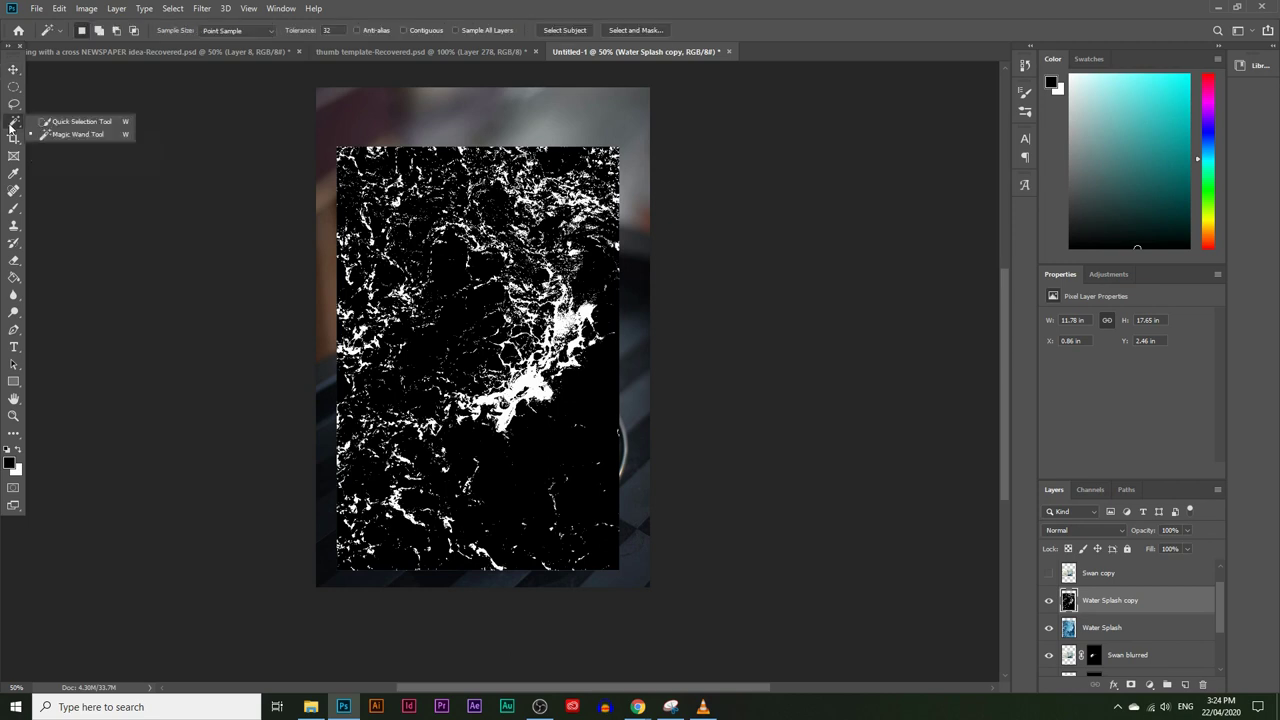
left_click(63, 136)
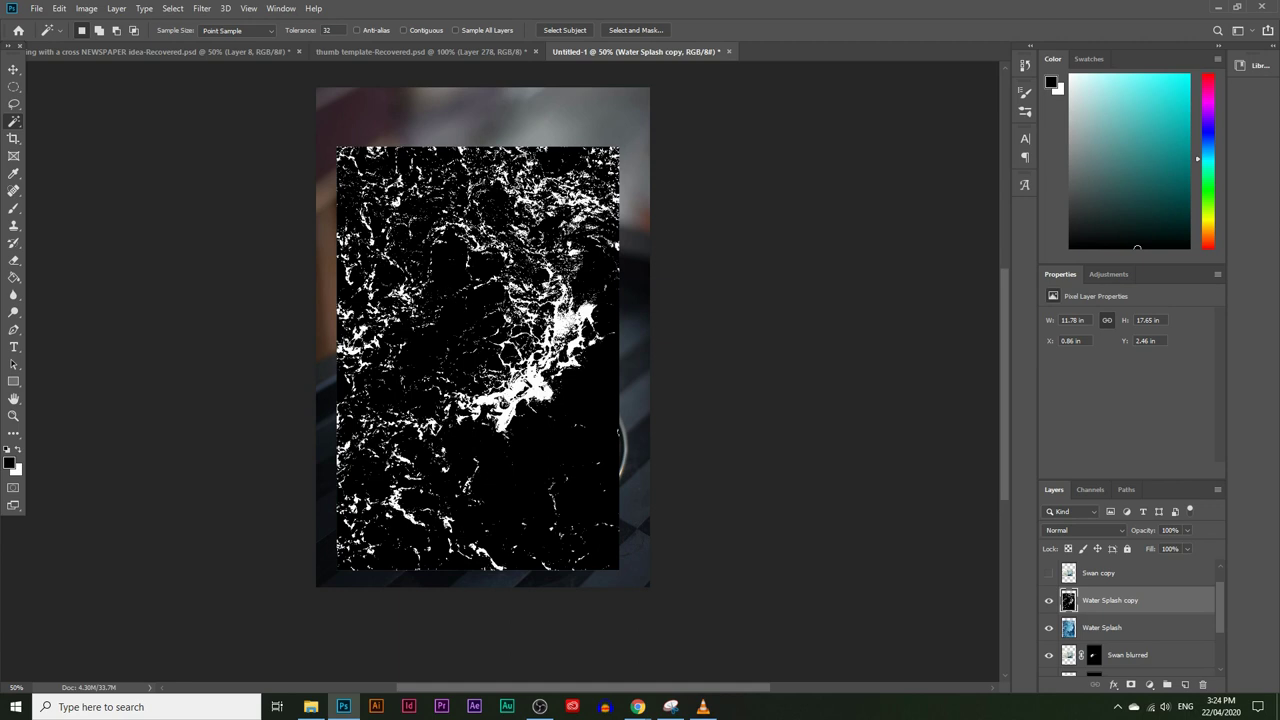
left_click(522, 390)
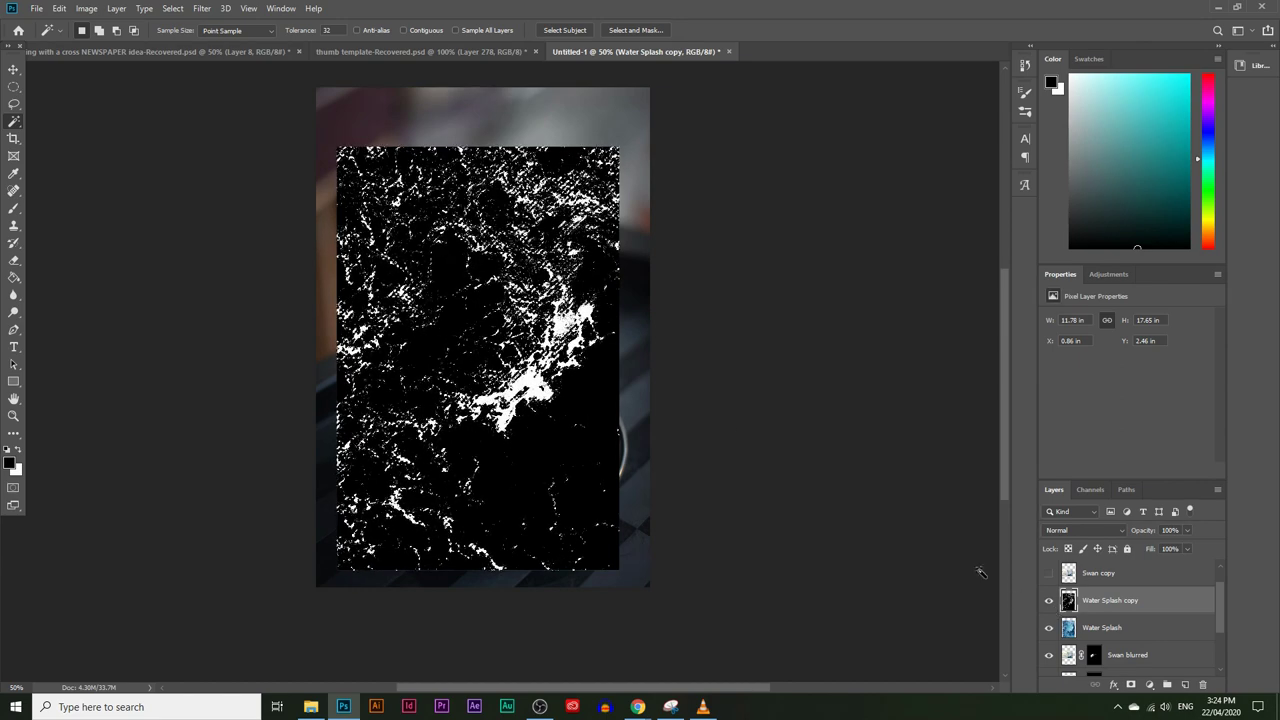
Hide the Water Splash copy layer and mask the original Water Splash layer with the foam selection
left_click(1050, 605)
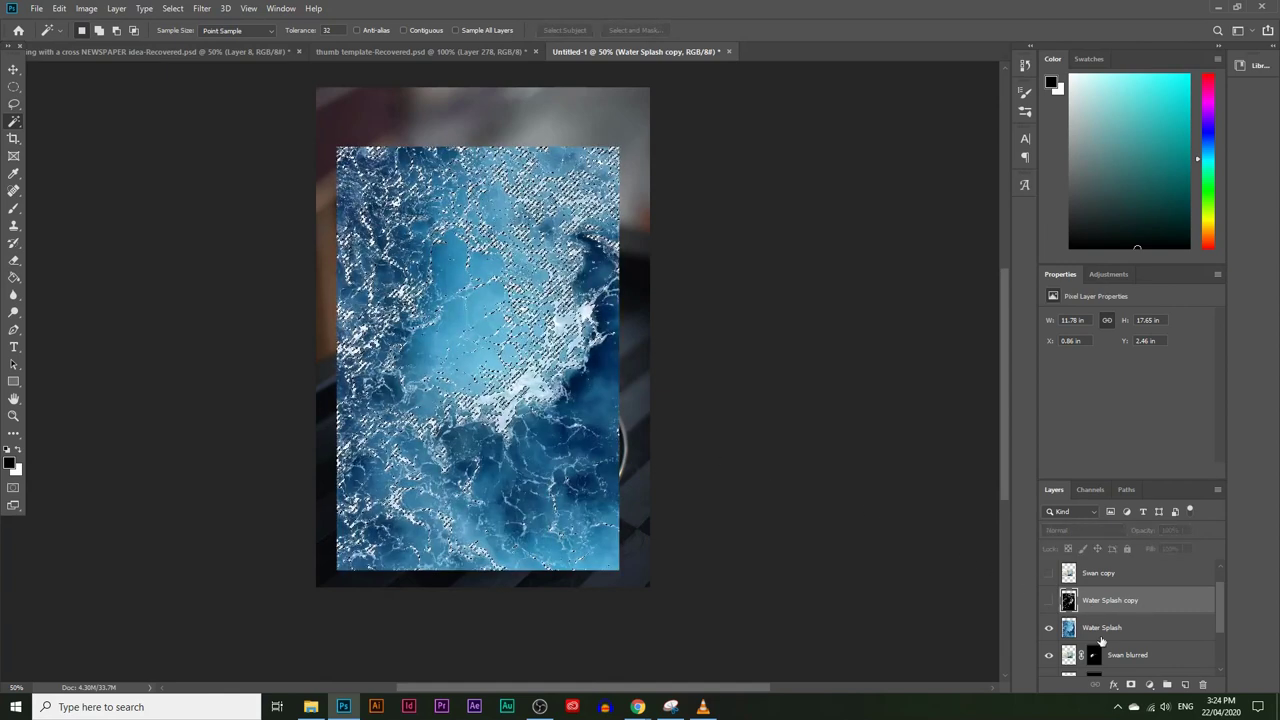
left_click(1101, 630)
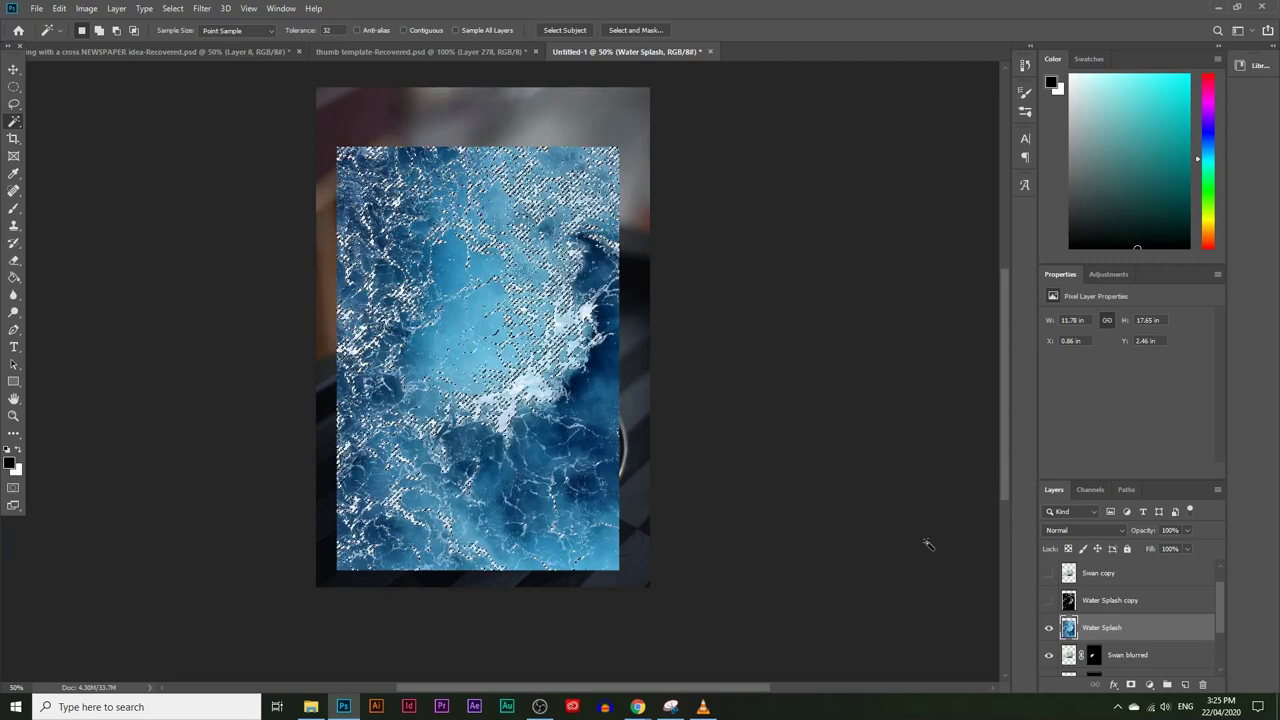
left_click(1130, 686)
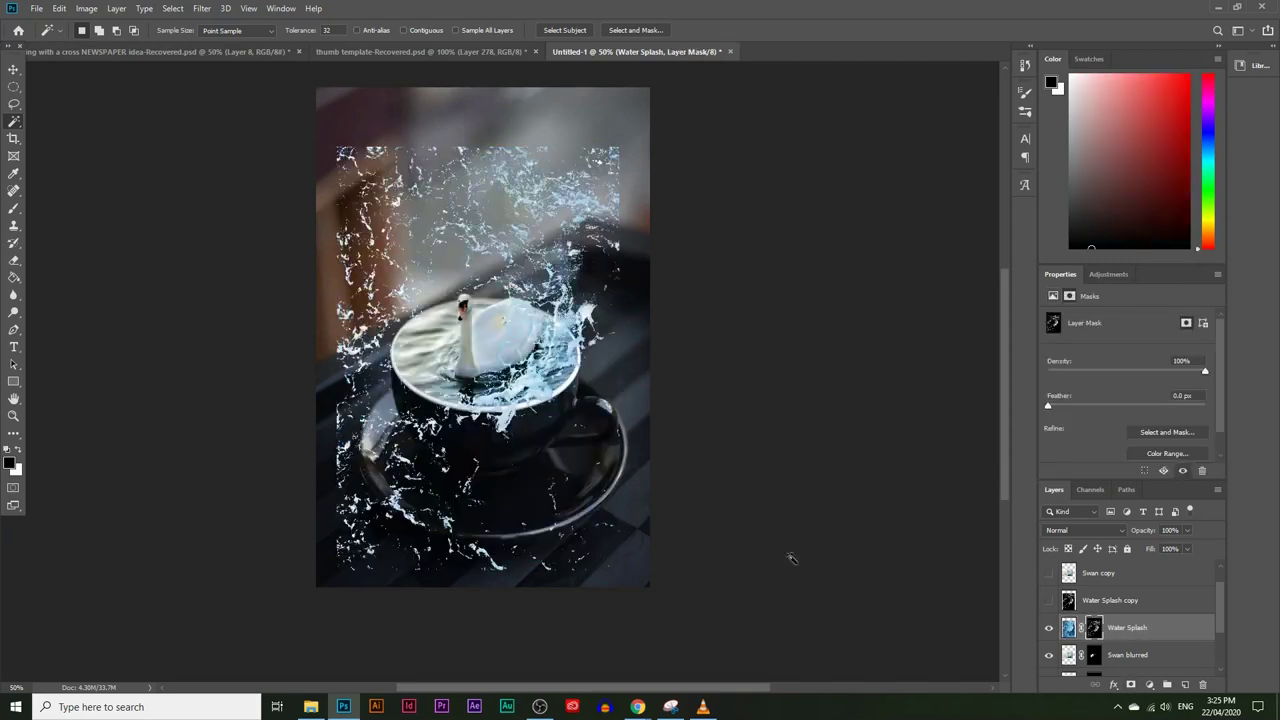
Scale the masked Water Splash layer down slightly and position its thickest foam along the cup's rim near the handle
left_click(14, 69)
left_click_drag(459, 231, 474, 246)
key("ctrl+t")
left_click_drag(490, 163, 490, 192)
left_click_drag(484, 276, 488, 268)
key("Return")
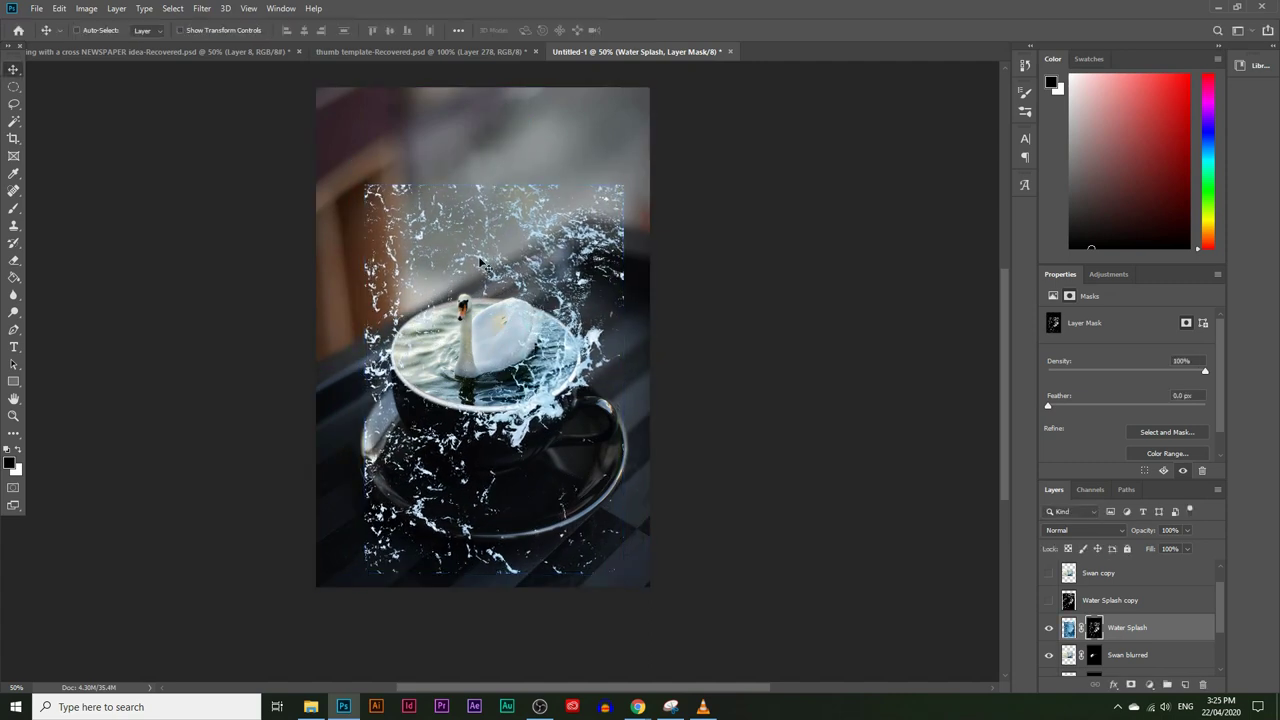
Warp the Water Splash layer so its upper edge dips and the foam follows the curve of the cup
left_click(59, 8)
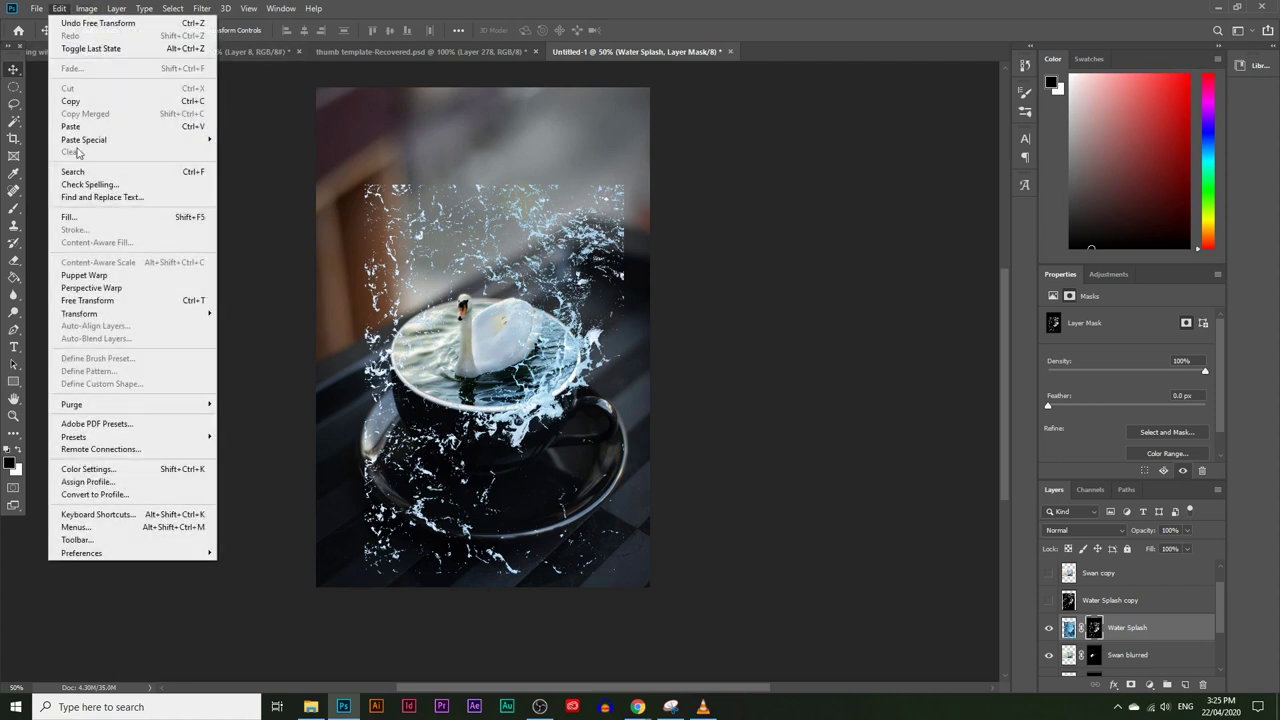
mouse_move(132, 314)
left_click(270, 398)
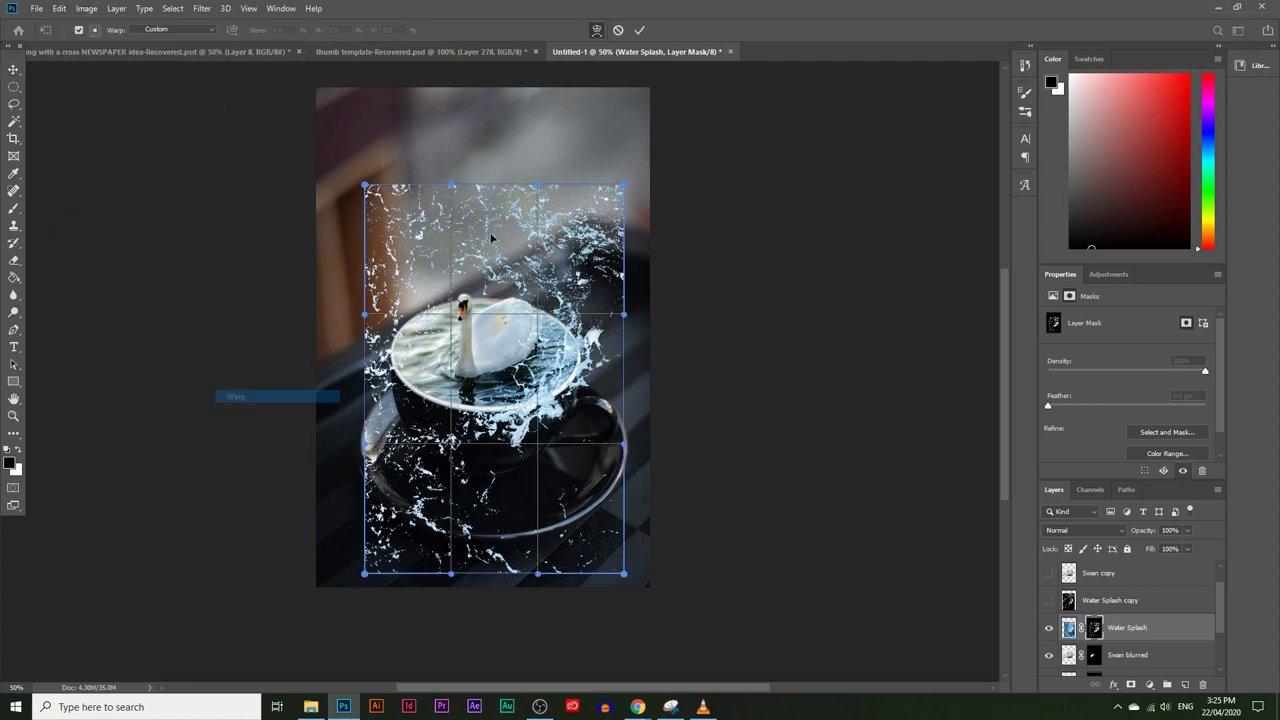
left_click_drag(525, 190, 595, 335)
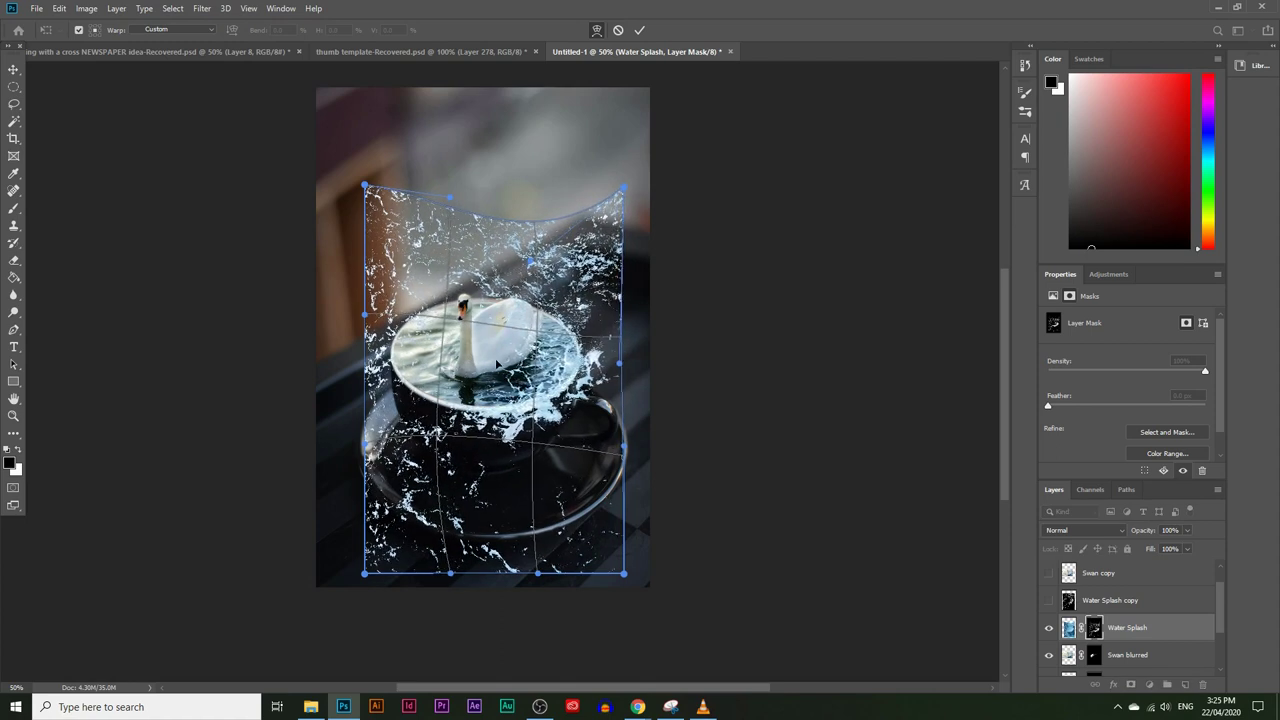
left_click_drag(444, 323, 376, 327)
left_click_drag(365, 187, 373, 200)
left_click_drag(537, 437, 538, 437)
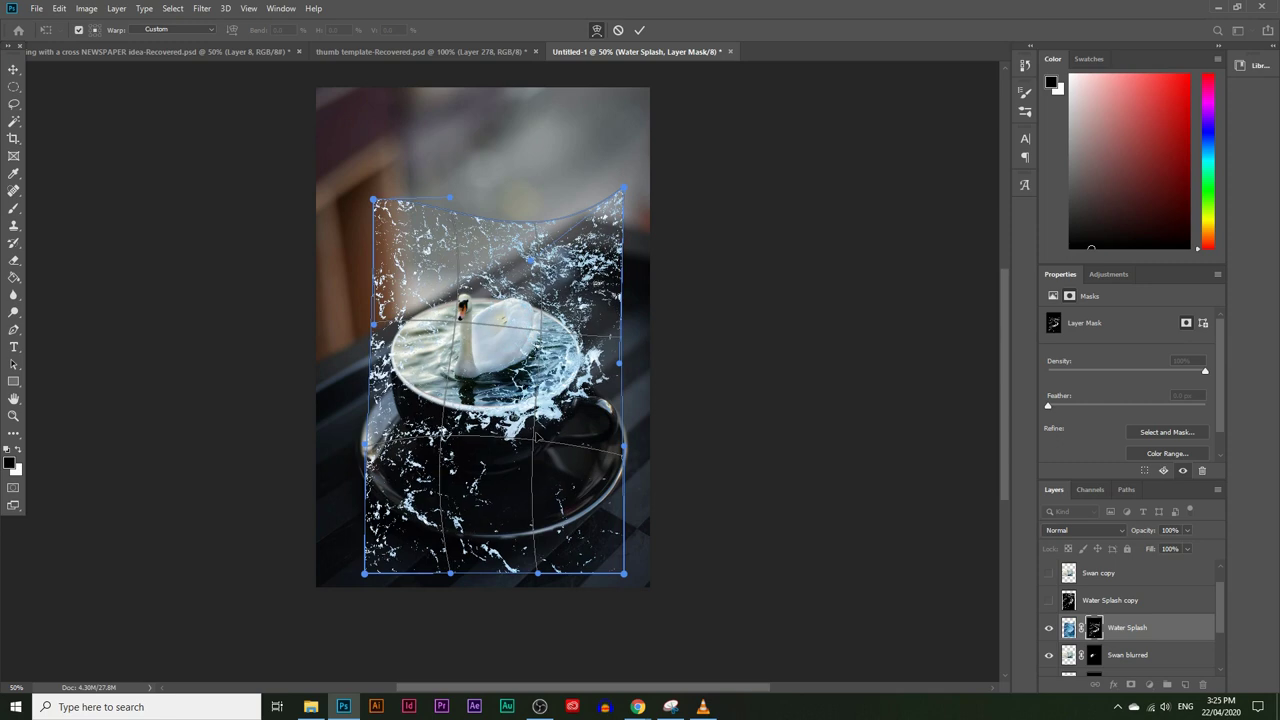
key("Return")
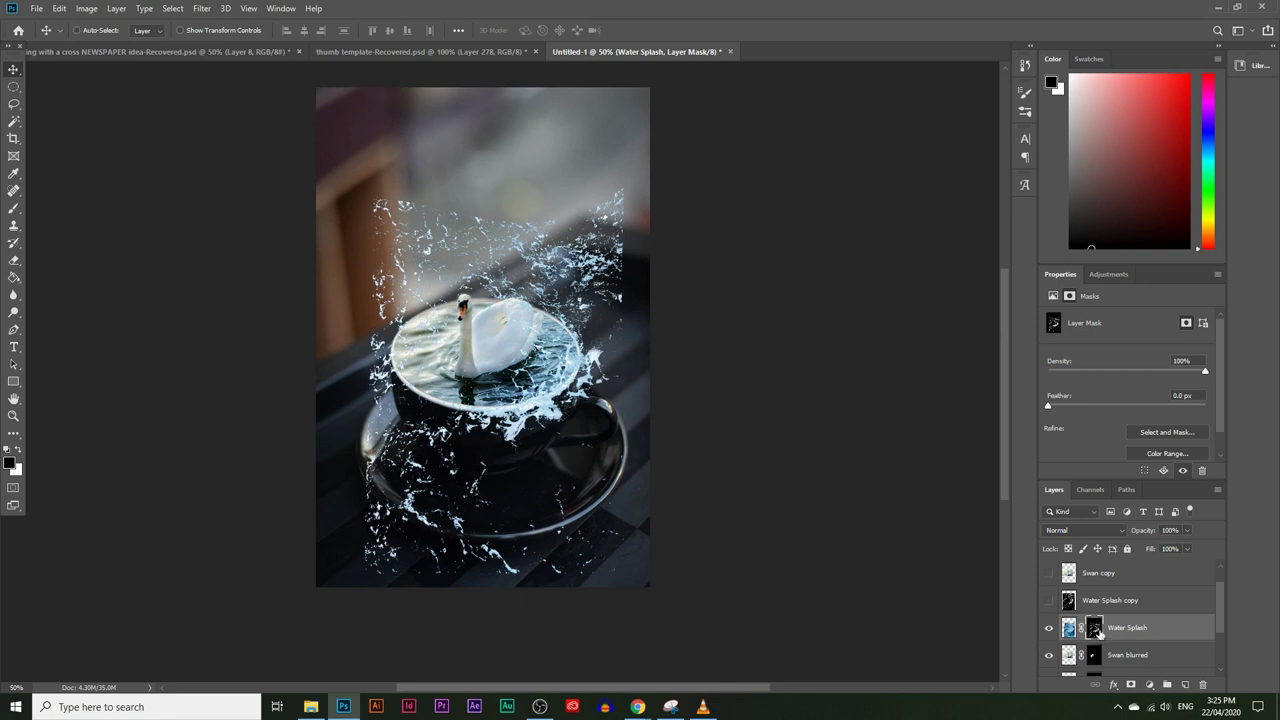
Mask out the stray splash below the saucer on the Water Splash mask with a black 136 px soft round brush at 100% flow
left_click(14, 208)
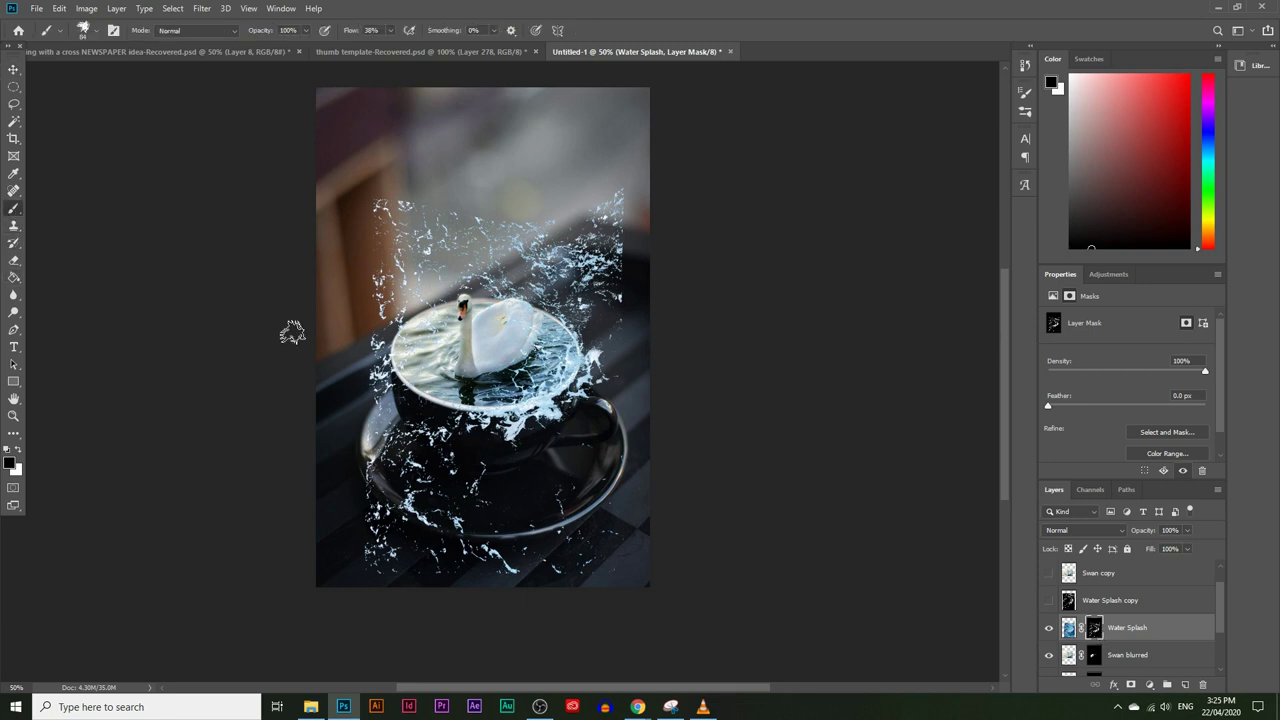
left_click(95, 31)
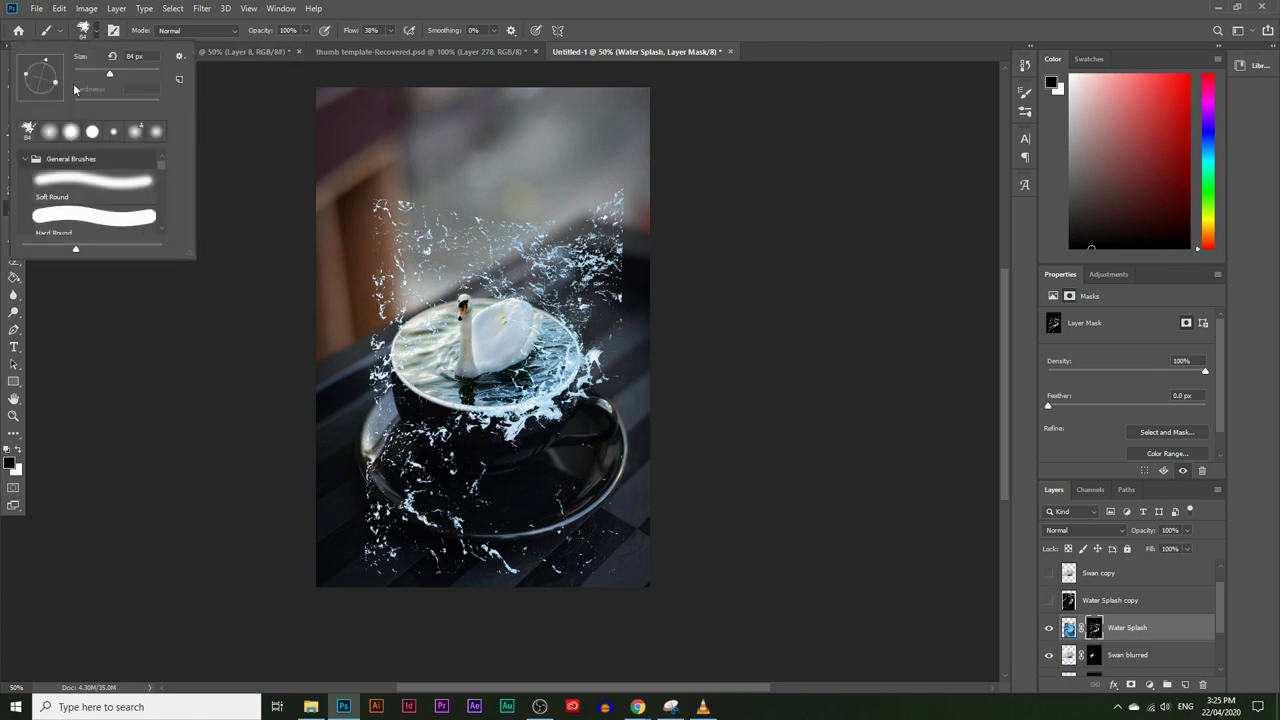
left_click(78, 178)
left_click_drag(108, 78, 124, 78)
left_click(406, 478)
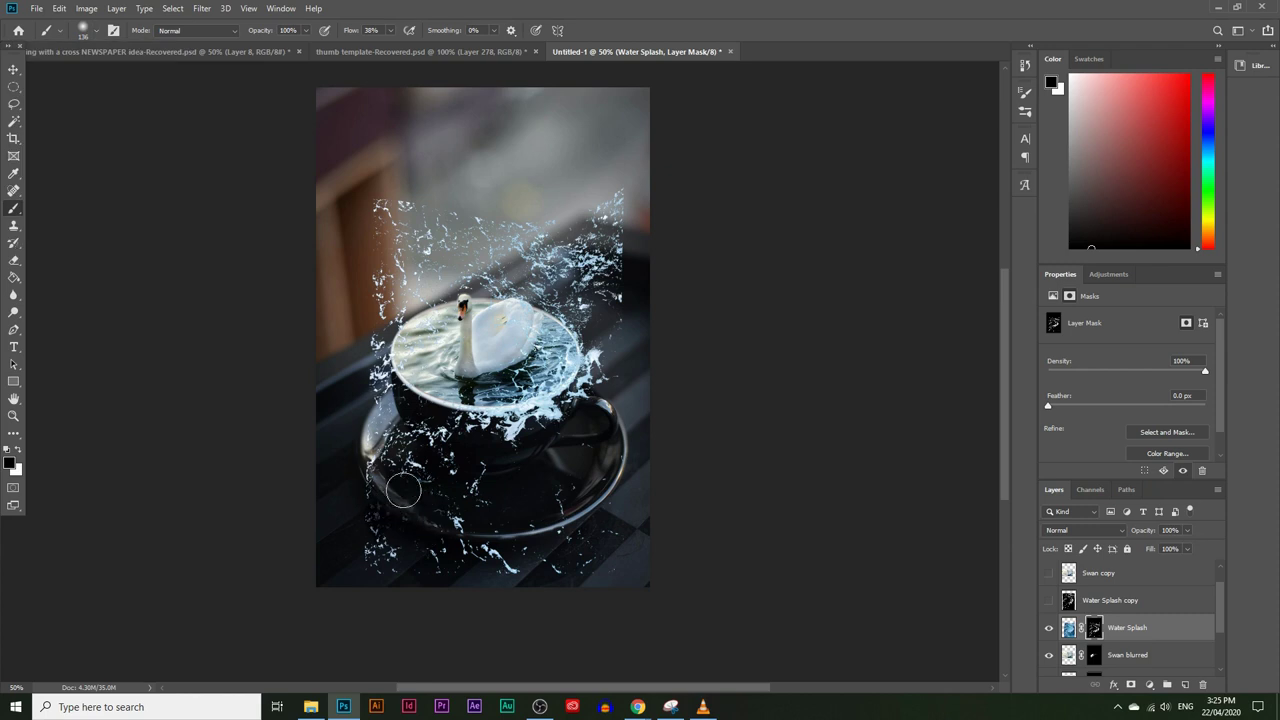
left_click(390, 30)
left_click_drag(392, 46, 493, 72)
left_click(405, 487)
mouse_move(391, 541)
left_mouse_down()
mouse_move(431, 544)
mouse_move(366, 548)
mouse_move(487, 565)
left_mouse_up()
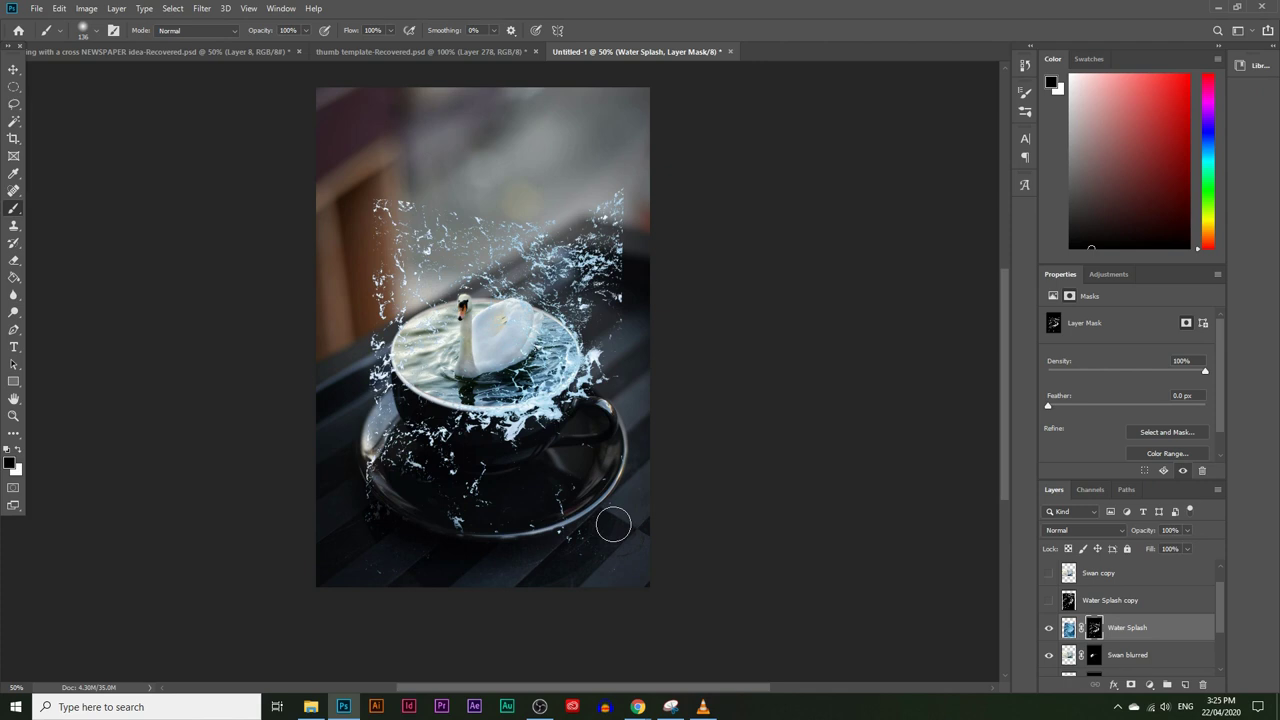
Mask out the splash above, beside and below the cup with a 338 px brush, keeping only the foam along the rim near the handle
left_click(98, 30)
left_click_drag(124, 74, 135, 74)
left_click(309, 343)
mouse_move(330, 360)
left_mouse_down()
mouse_move(370, 375)
mouse_move(384, 249)
mouse_move(391, 312)
mouse_move(416, 277)
mouse_move(450, 289)
mouse_move(519, 250)
mouse_move(495, 286)
mouse_move(579, 218)
mouse_move(590, 278)
mouse_move(634, 281)
mouse_move(612, 245)
mouse_move(424, 221)
mouse_move(609, 194)
left_mouse_up()
mouse_move(345, 465)
left_mouse_down()
mouse_move(543, 514)
mouse_move(514, 523)
mouse_move(397, 489)
mouse_move(360, 390)
mouse_move(414, 463)
left_mouse_up()
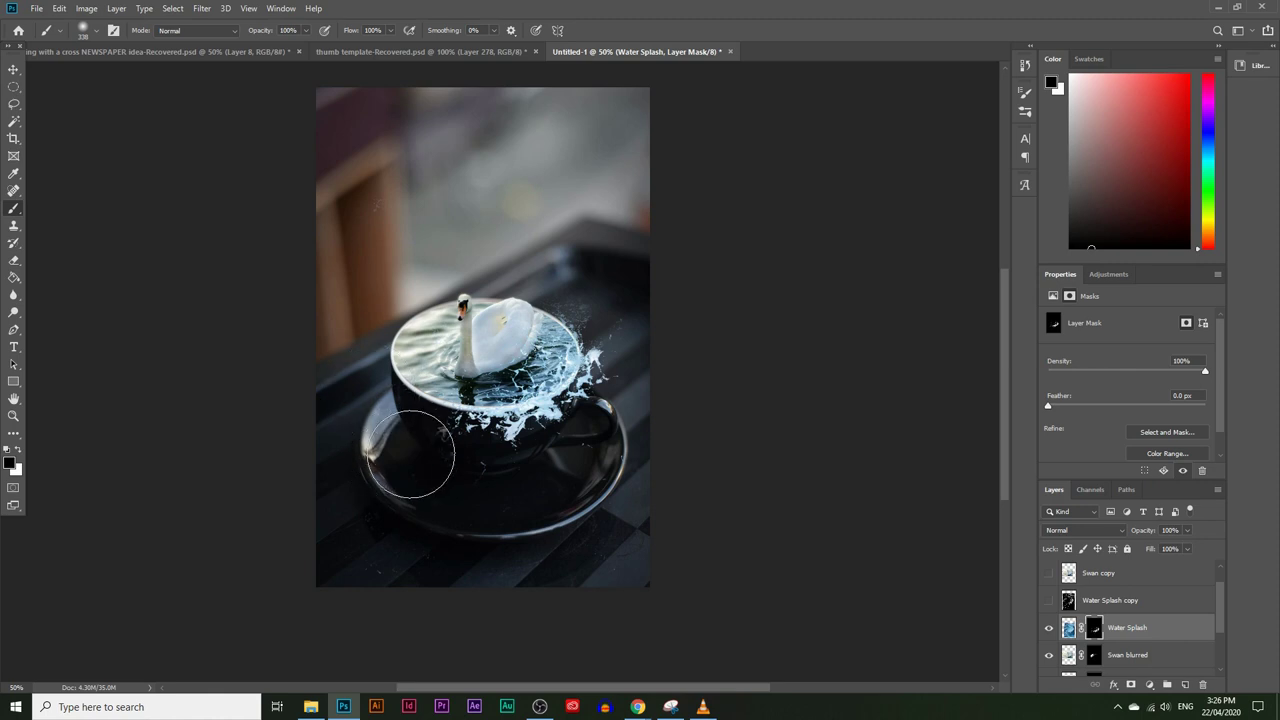
left_click(100, 35)
left_click(114, 99)
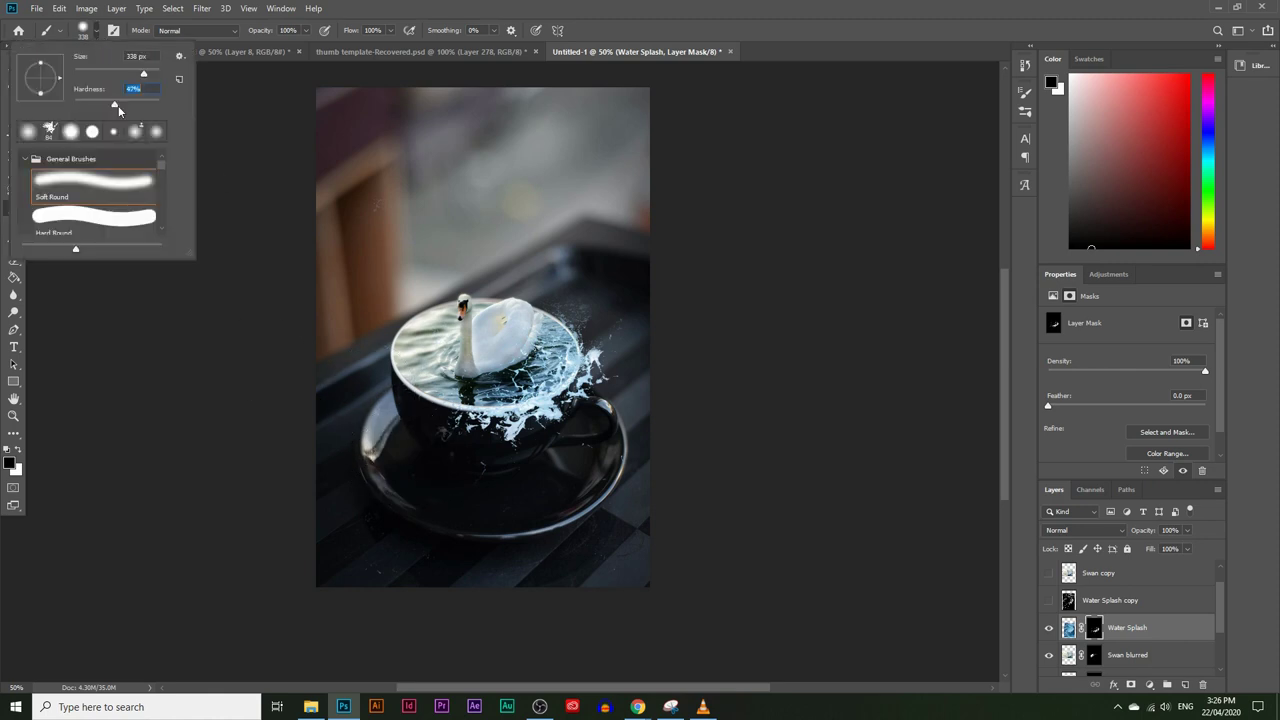
left_click(405, 462)
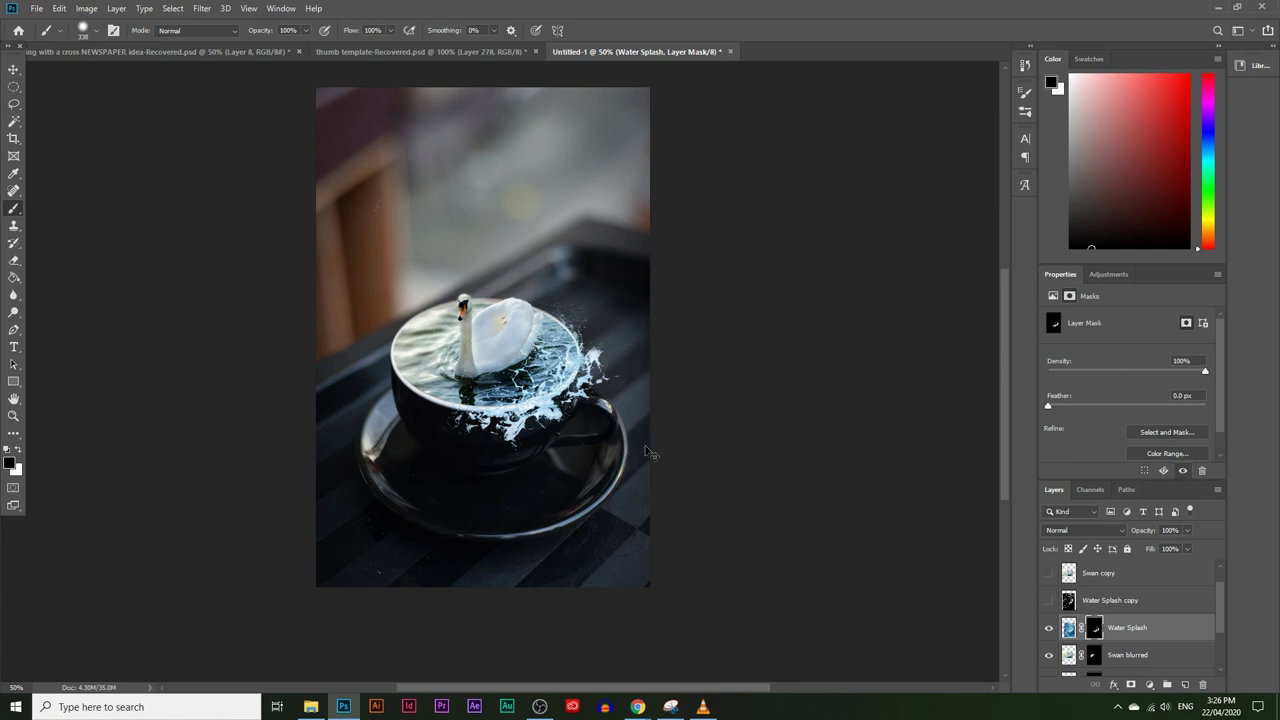
Scale the Water Splash layer to about 95%, rotate it about 3.3 degrees and position its foam over the cup's front rim
key("ctrl+t")
left_click_drag(493, 572, 493, 543)
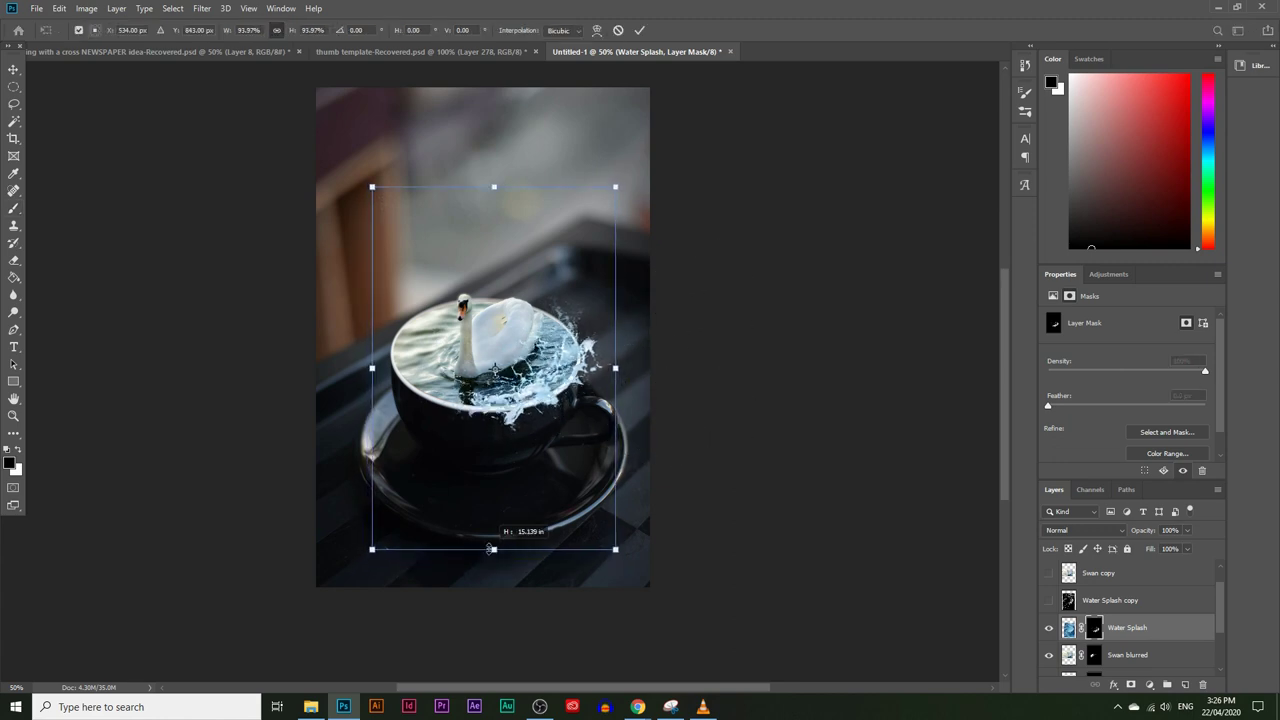
mouse_move(495, 362)
left_mouse_down()
mouse_move(493, 376)
mouse_move(511, 364)
mouse_move(514, 377)
left_mouse_up()
left_click_drag(525, 333, 516, 334)
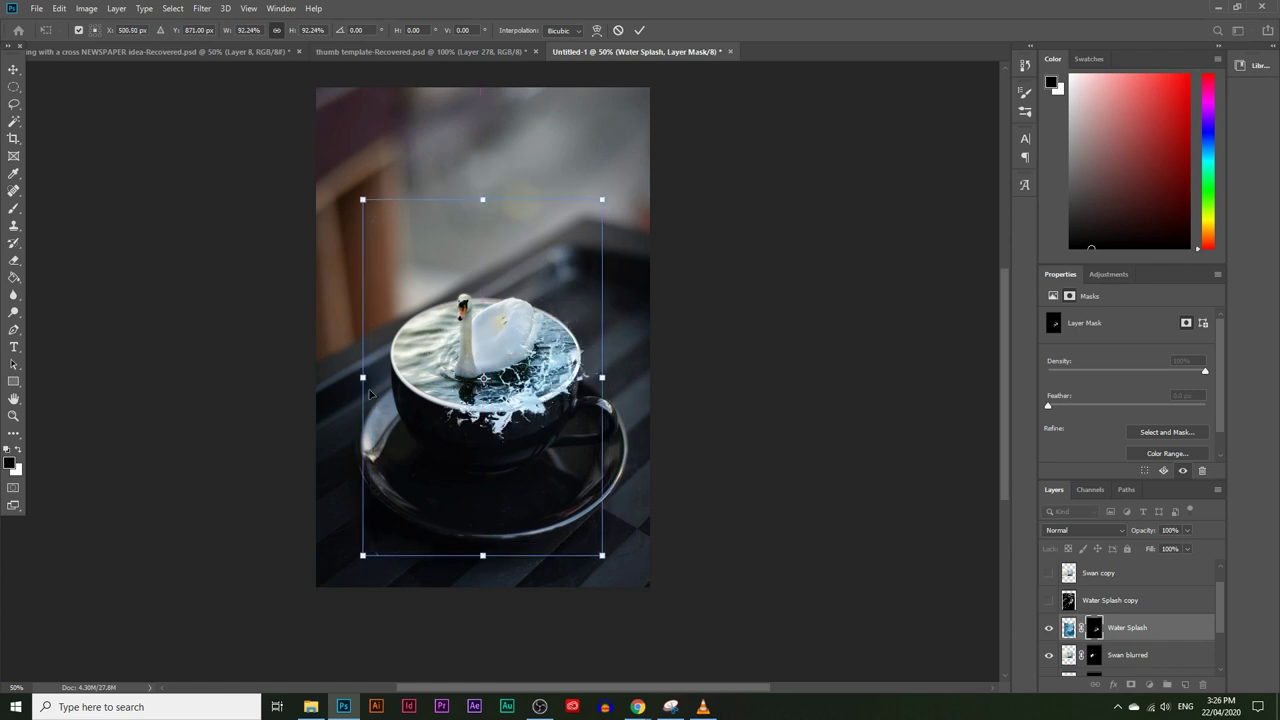
left_click_drag(362, 378, 355, 378)
left_click_drag(583, 180, 533, 268)
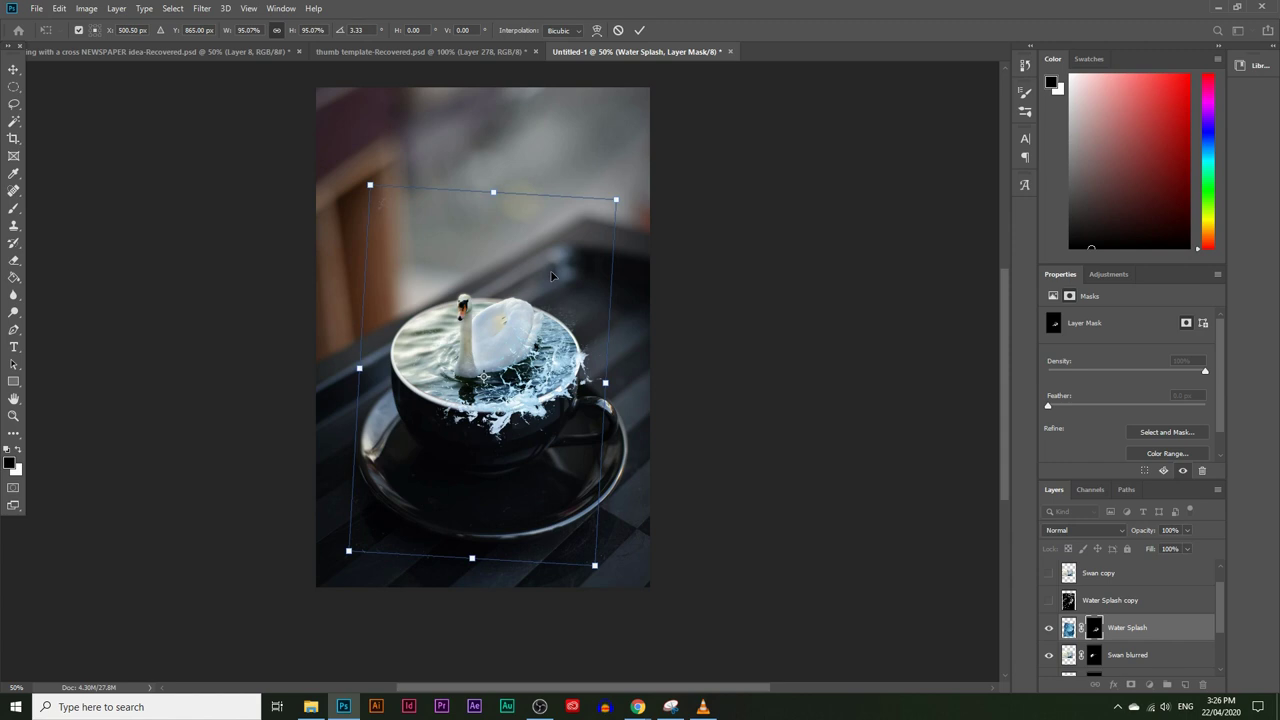
key("Return")
Mask out the splash covering the swan's body and neck with progressively smaller black brushes on the Water Splash mask
key("b")
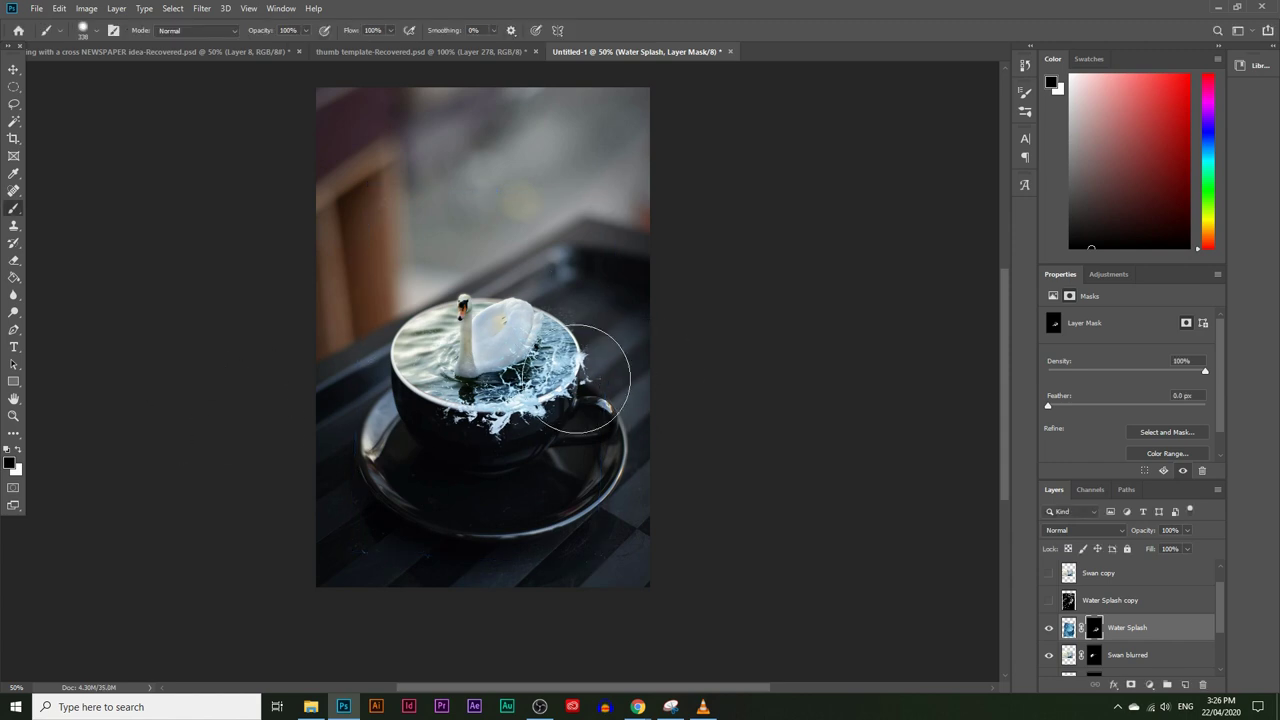
left_click(13, 416)
left_click_drag(517, 362, 406, 354)
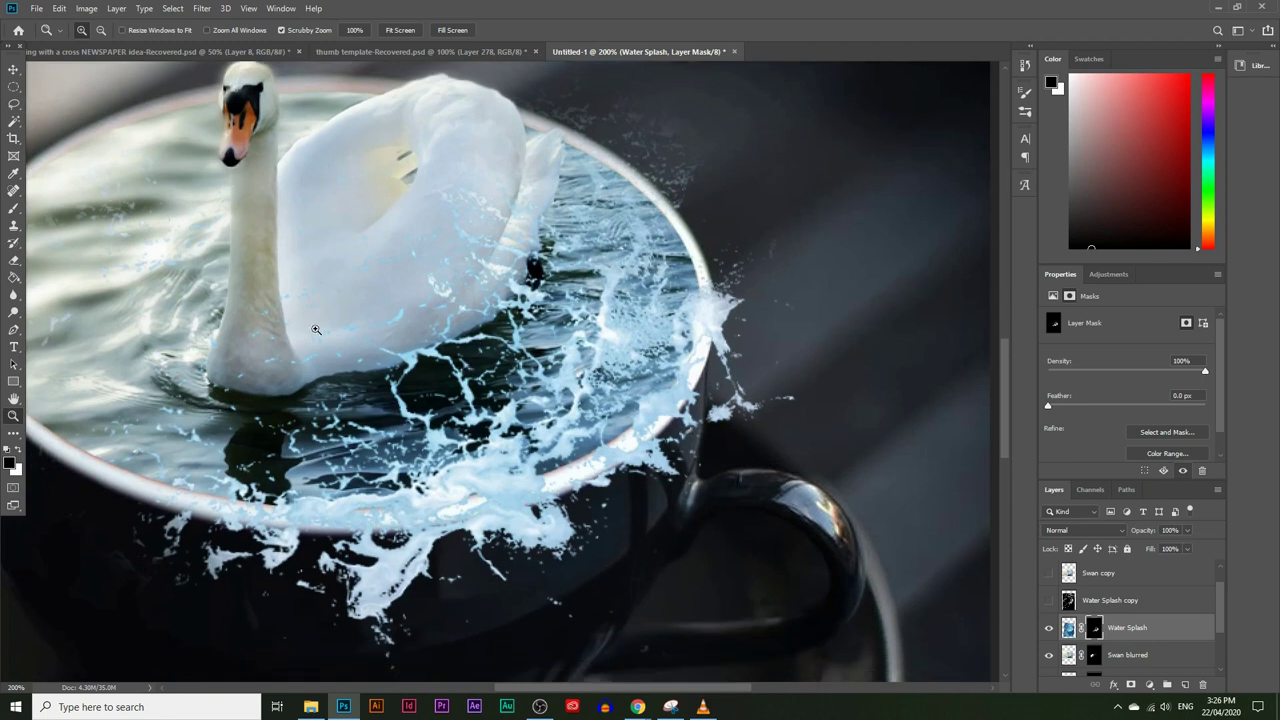
left_click(13, 208)
key("bracketleft")
key("bracketleft")
key("bracketleft")
key("bracketleft")
mouse_move(371, 214)
left_mouse_down()
mouse_move(423, 257)
mouse_move(435, 240)
left_mouse_up()
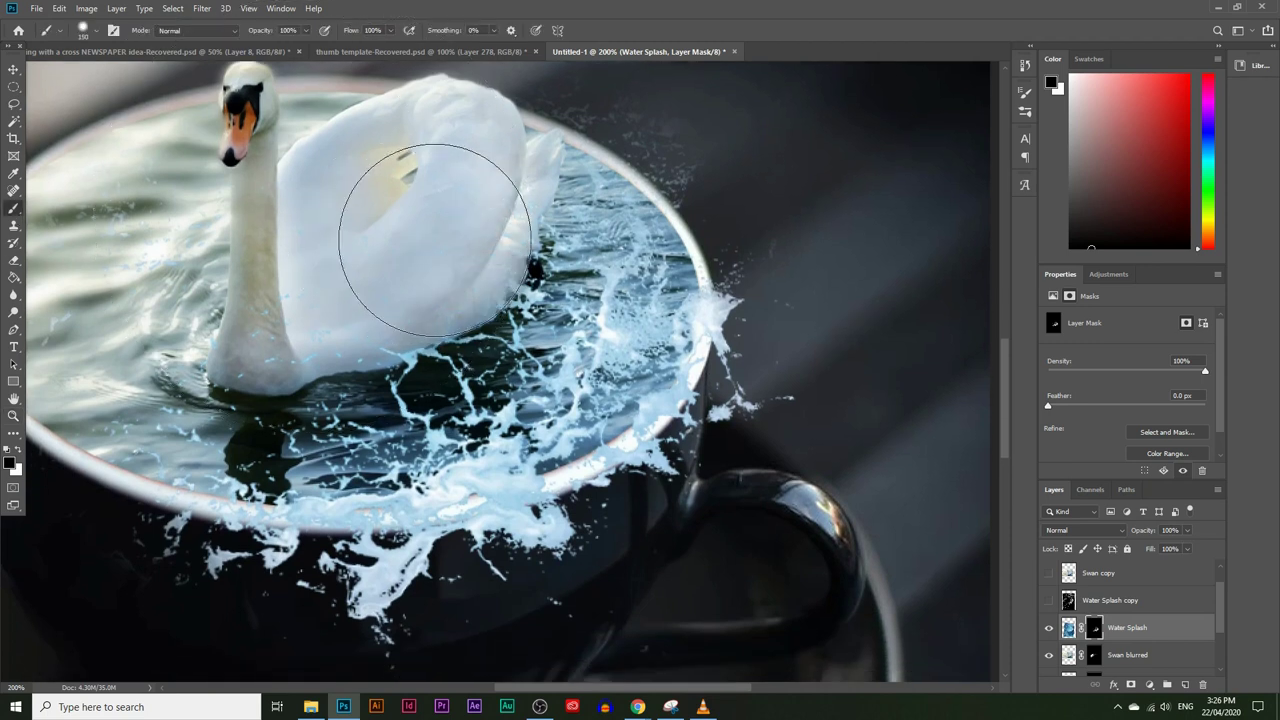
key("bracketleft")
key("bracketleft")
left_click_drag(300, 308, 255, 335)
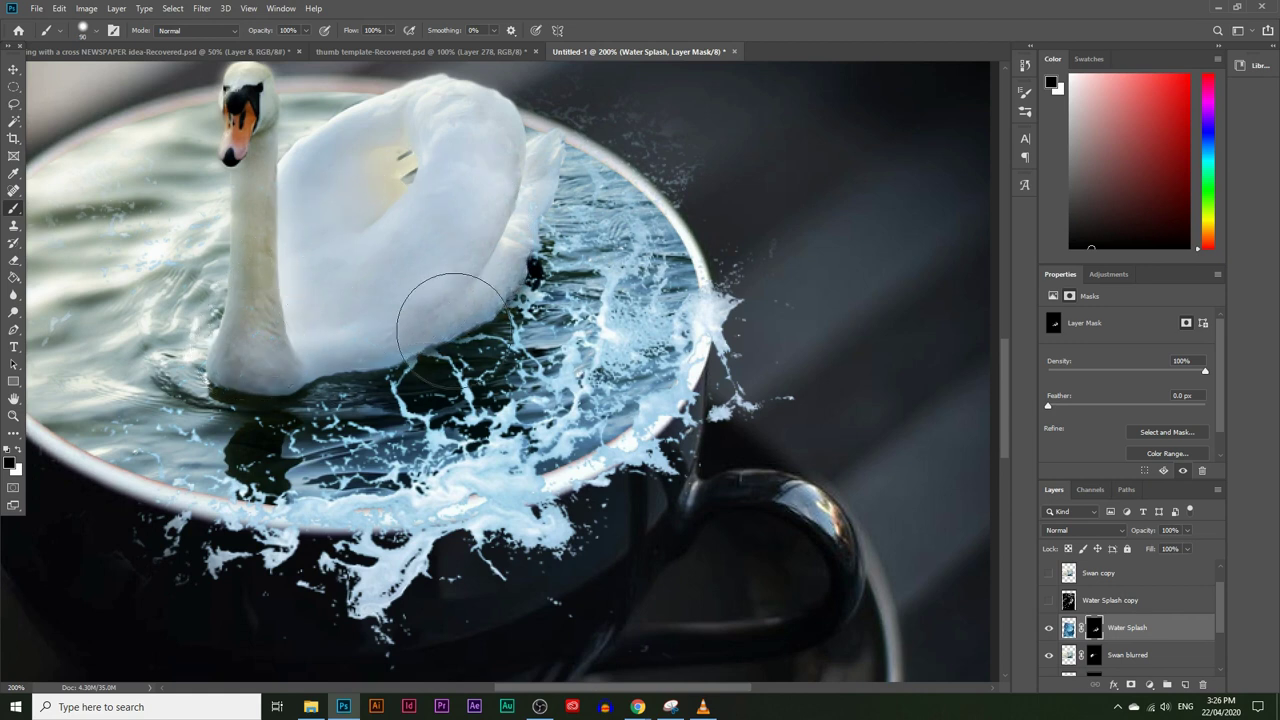
Paint white on the Water Splash mask with a soft brush to restore the blue water between the foam and the cup's rim near the handle
left_click(10, 463)
left_click_drag(405, 522, 385, 455)
left_click(710, 456)
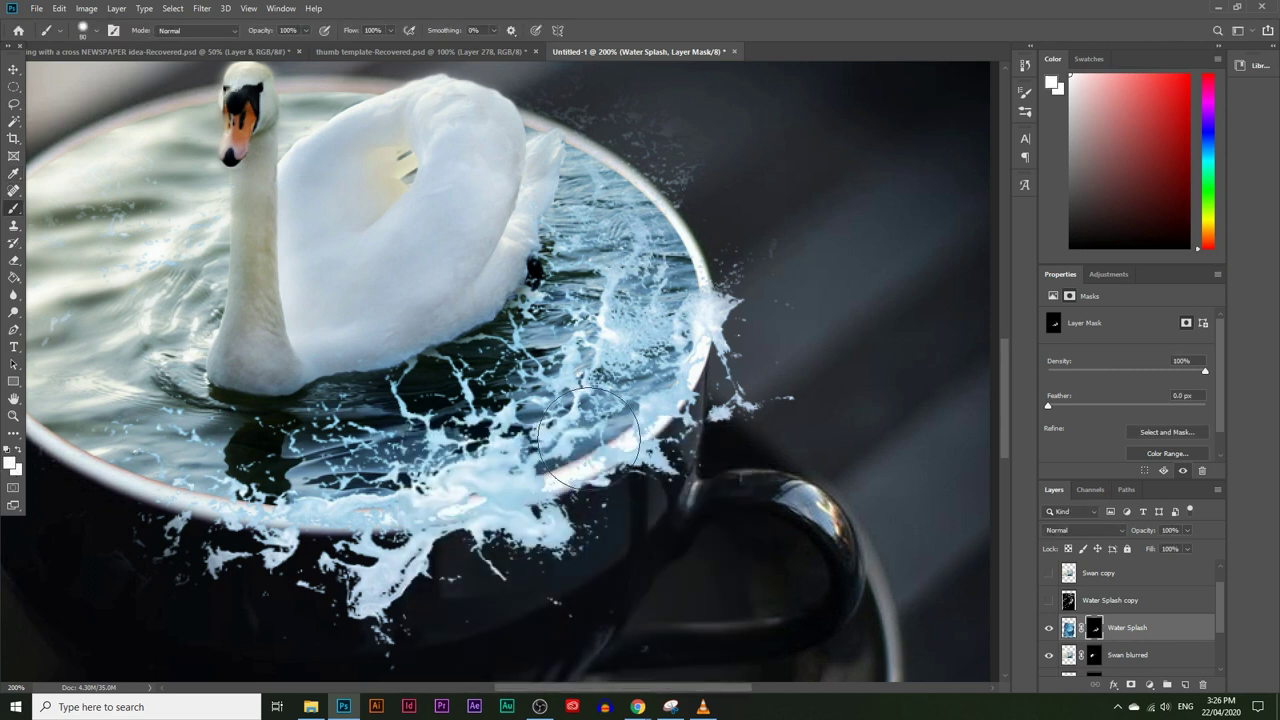
mouse_move(587, 437)
left_mouse_down()
mouse_move(544, 464)
mouse_move(577, 446)
mouse_move(555, 464)
mouse_move(567, 466)
mouse_move(512, 400)
left_mouse_up()
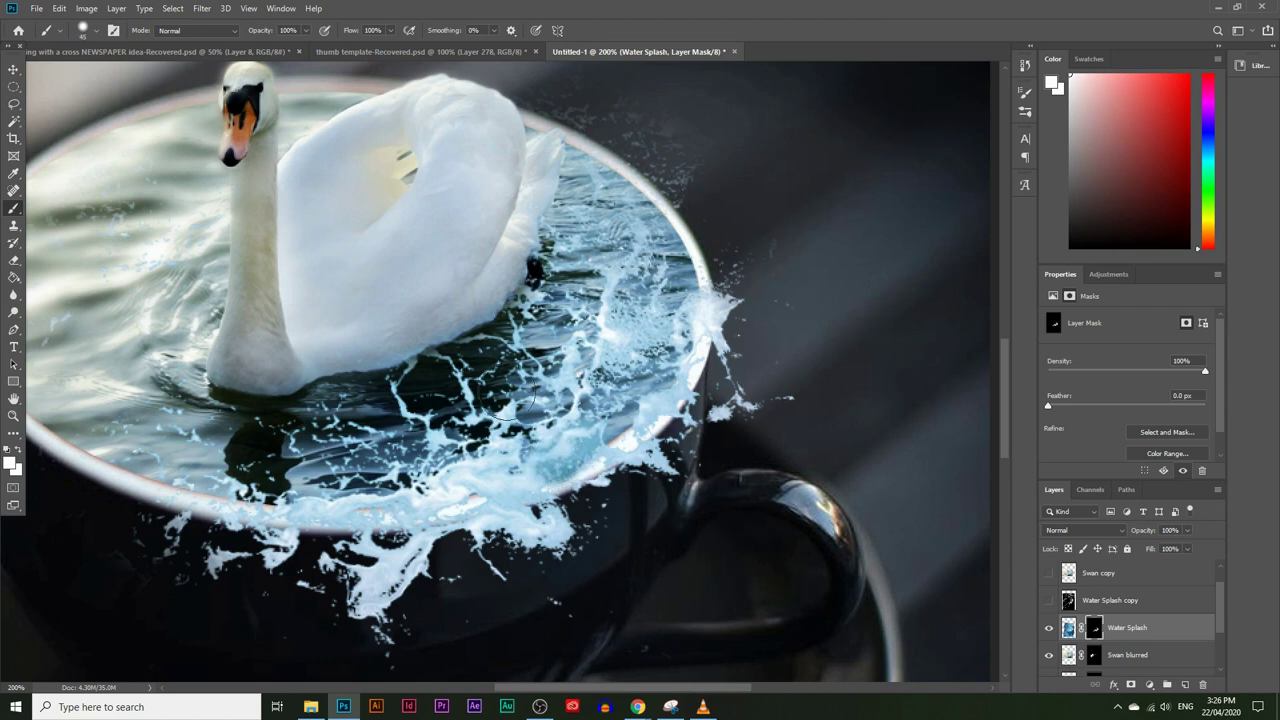
left_click(97, 30)
double_click(106, 112)
mouse_move(592, 390)
left_mouse_down()
mouse_move(575, 440)
mouse_move(652, 350)
left_mouse_up()
key("bracketright")
key("bracketright")
key("bracketright")
mouse_move(443, 492)
left_mouse_down()
mouse_move(394, 511)
mouse_move(288, 495)
mouse_move(468, 487)
mouse_move(525, 470)
mouse_move(650, 367)
mouse_move(660, 318)
mouse_move(635, 260)
left_mouse_up()
Extend the restored blue water along the cup's inner front rim toward the side opposite the handle, using progressively smaller white brushes
scroll(507, 438, "down", 1)
key("bracketleft")
key("bracketleft")
key("bracketleft")
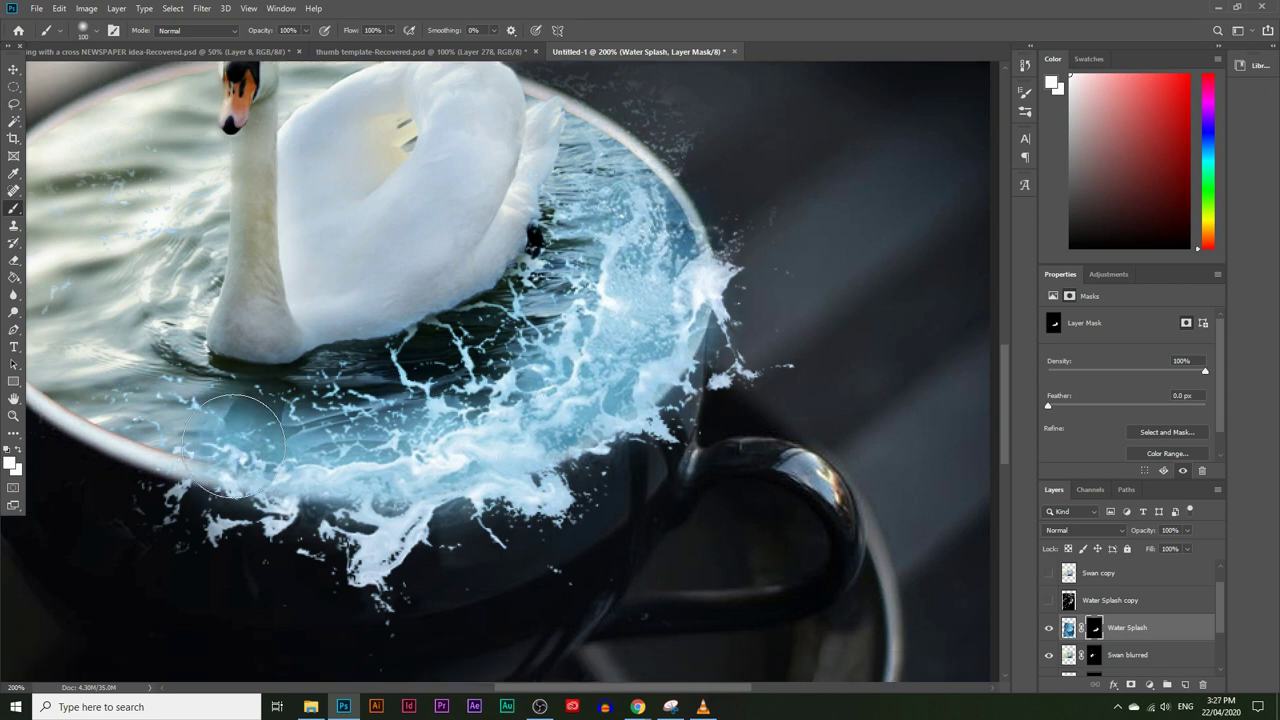
key("bracketleft")
key("bracketleft")
key("bracketleft")
key("bracketleft")
key("bracketleft")
key("bracketleft")
key("bracketleft")
mouse_move(200, 440)
left_mouse_down()
mouse_move(180, 447)
mouse_move(71, 401)
left_mouse_up()
key("bracketleft")
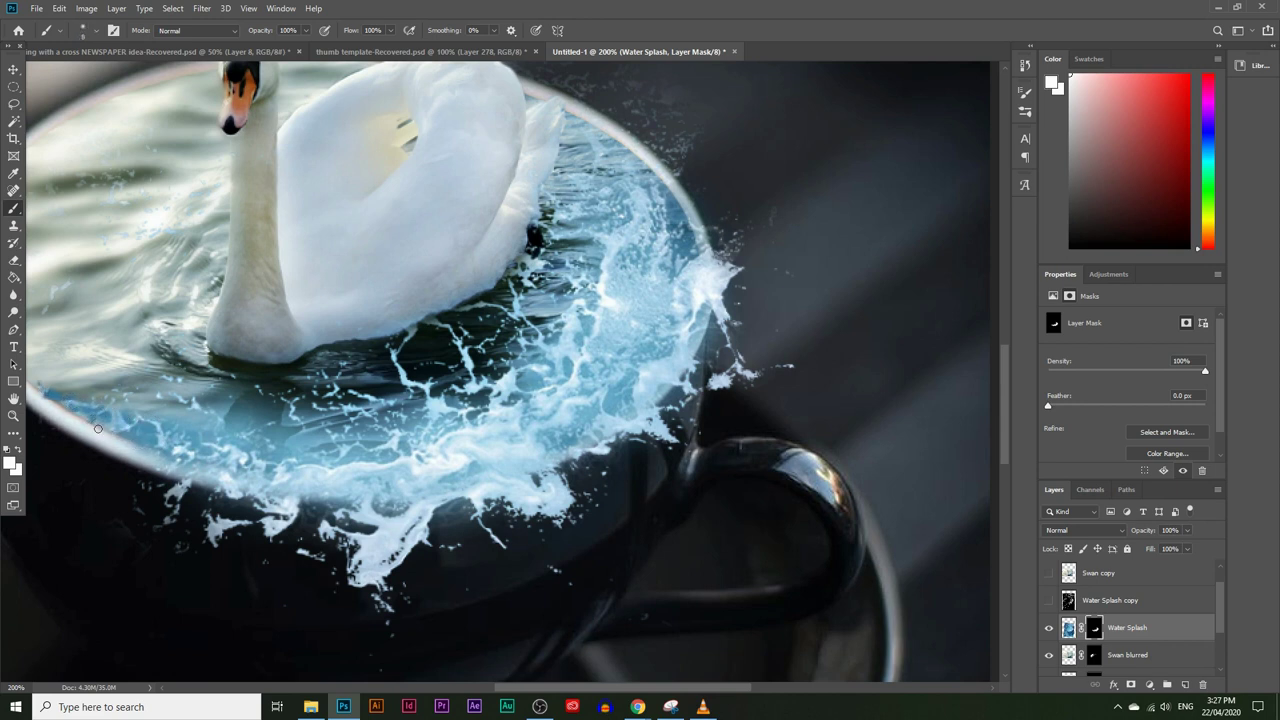
key("bracketright")
key("bracketright")
mouse_move(104, 409)
left_mouse_down()
mouse_move(76, 406)
mouse_move(180, 418)
left_mouse_up()
key("bracketright")
Scale the Water Splash layer to 95% and shift it slightly down so the foam fits the cup's front rim
left_click(13, 415)
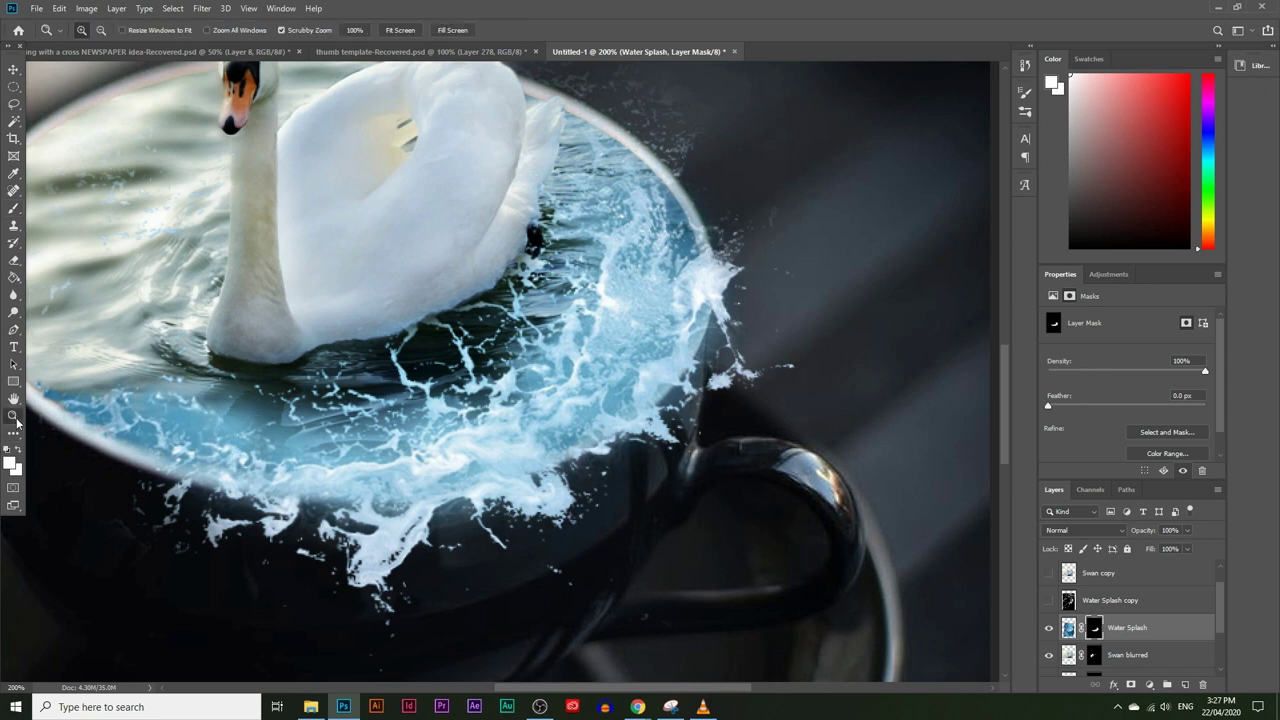
left_click(452, 440, "alt")
left_click(519, 426, "alt")
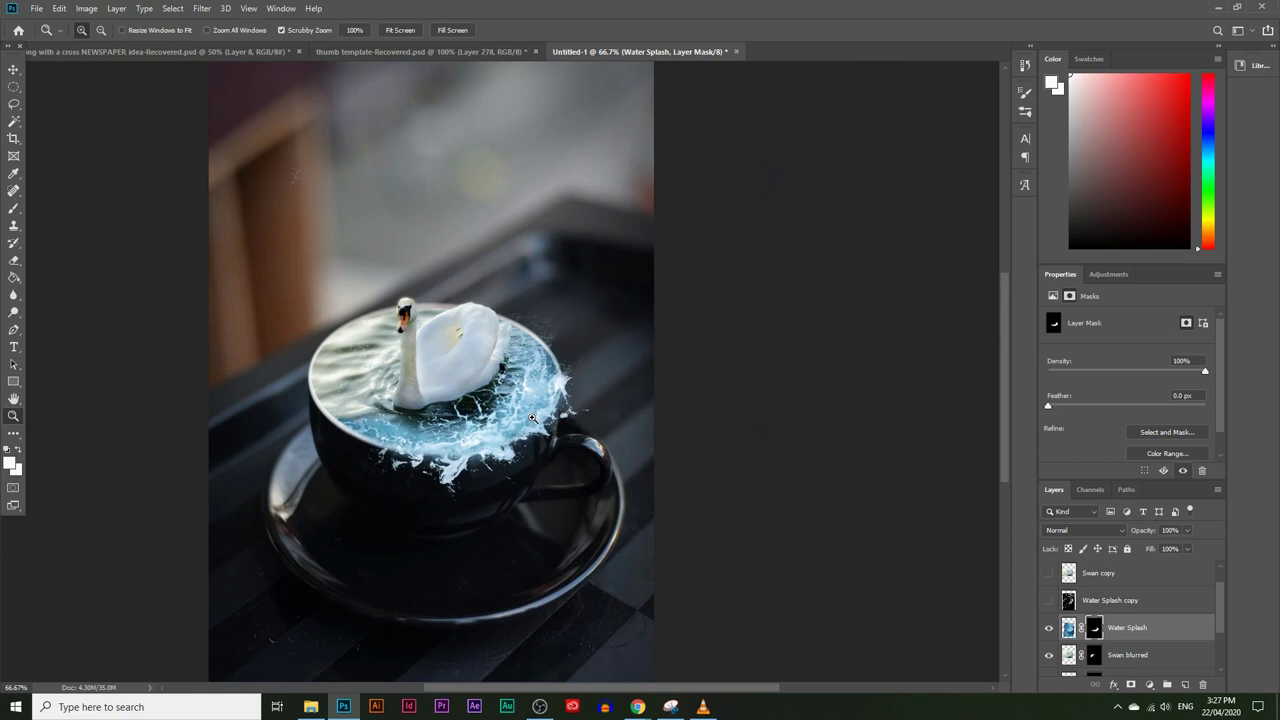
key("ctrl+t")
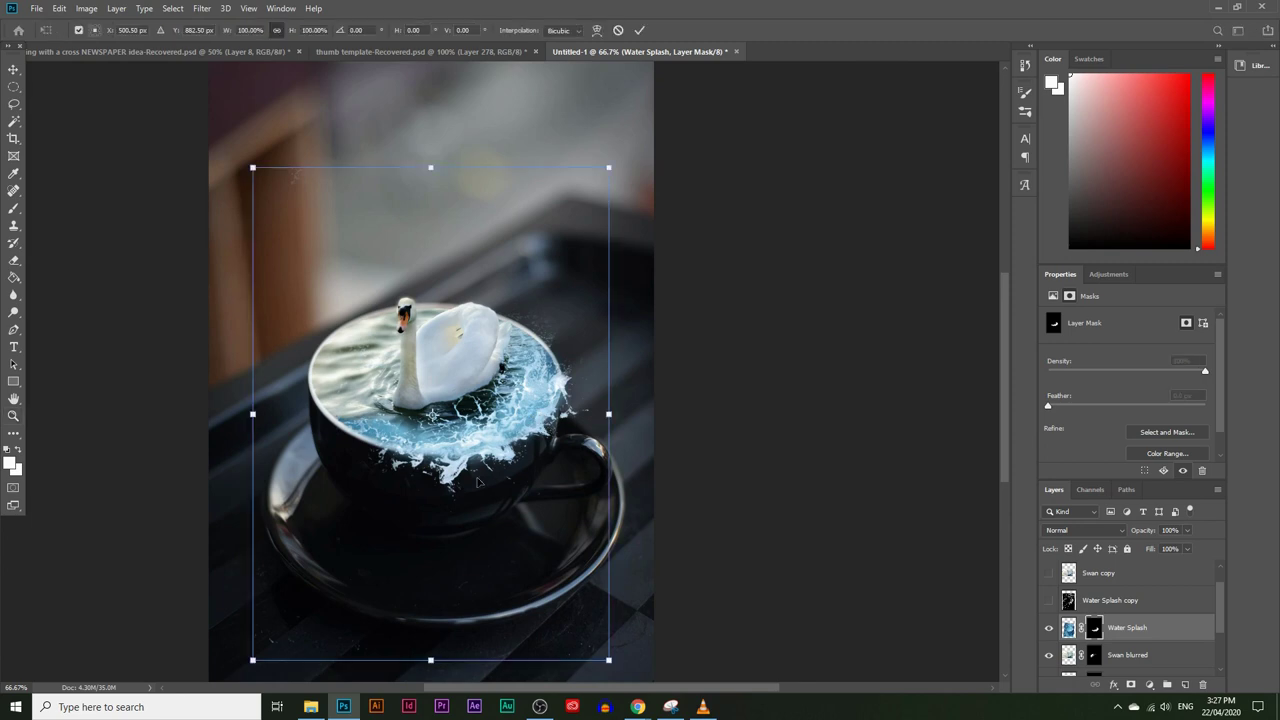
mouse_move(428, 660)
left_mouse_down()
mouse_move(440, 615)
mouse_move(432, 635)
left_mouse_up()
left_click_drag(499, 431, 497, 447)
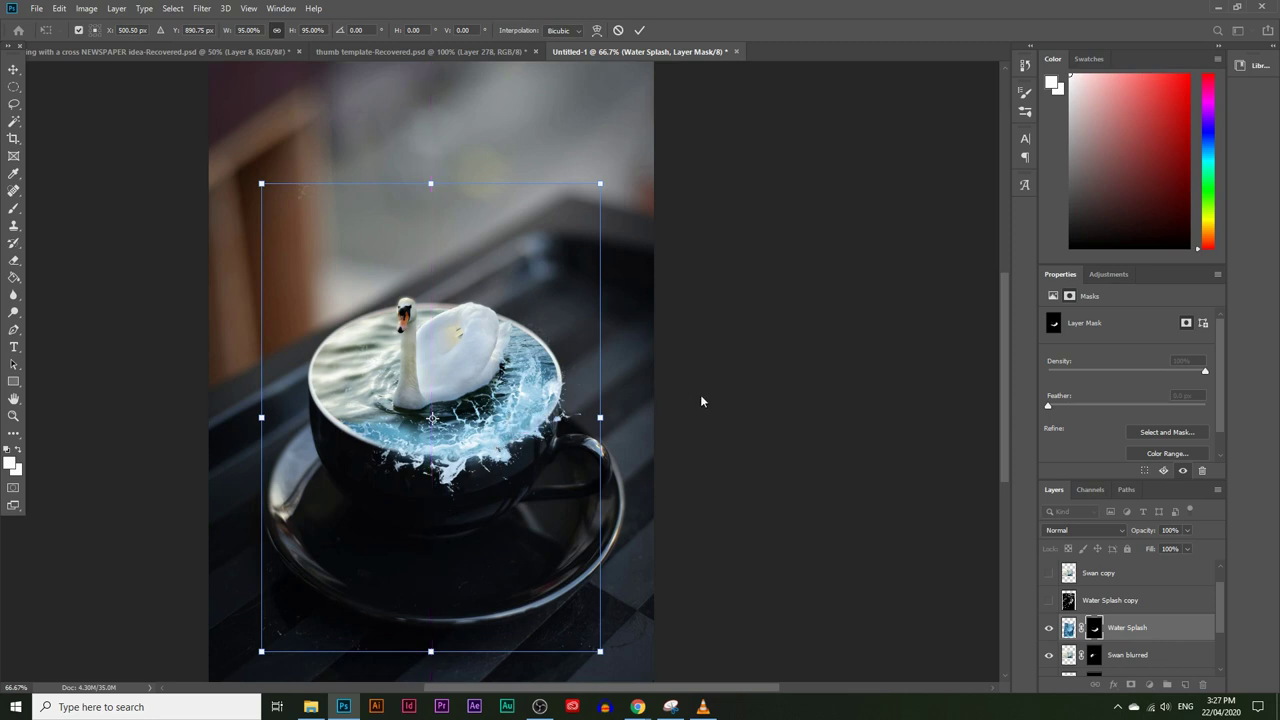
key("Return")
Duplicate the Water Splash layer, rotate the copy around and place it over the cup's far rim behind the swan
key("z")
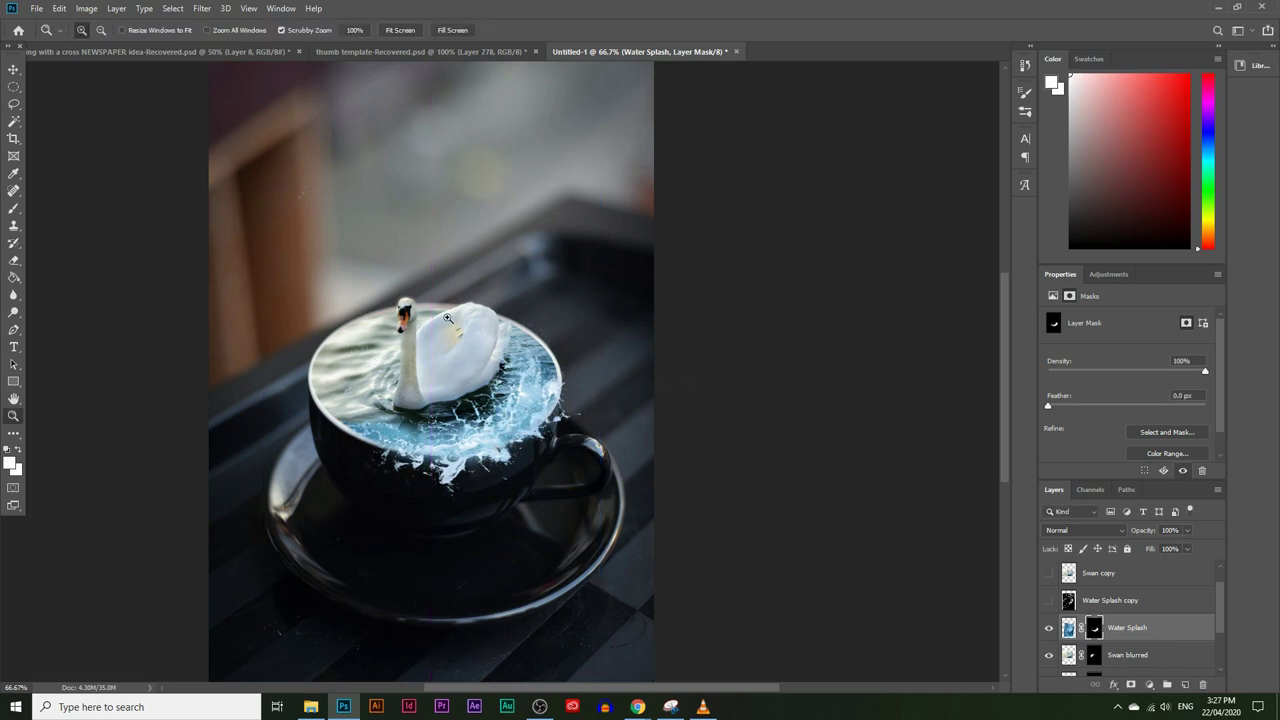
key("ctrl+j")
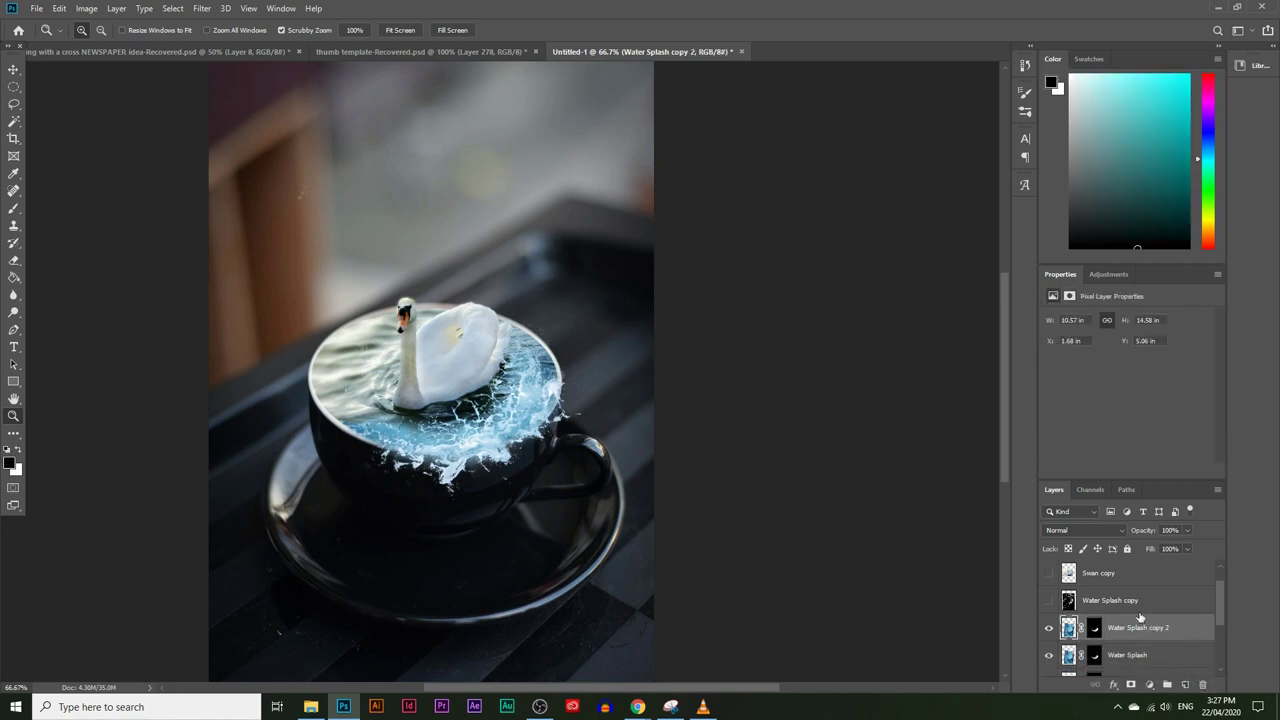
key("ctrl+t")
left_click_drag(671, 481, 225, 379)
left_click_drag(391, 424, 386, 344)
key("Return")
key("z")
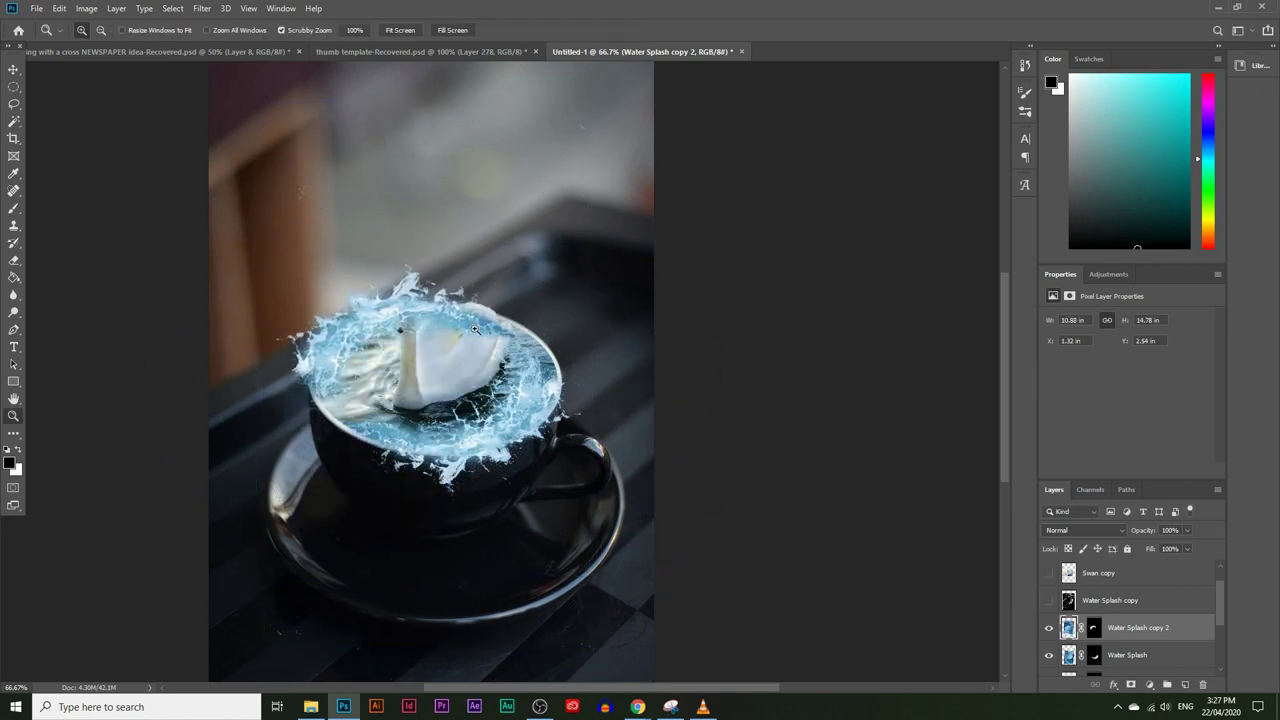
Apply a Gaussian Blur with a 7.8 px radius to Water Splash copy 2 and lower the layer's opacity to 85%
left_click(177, 9)
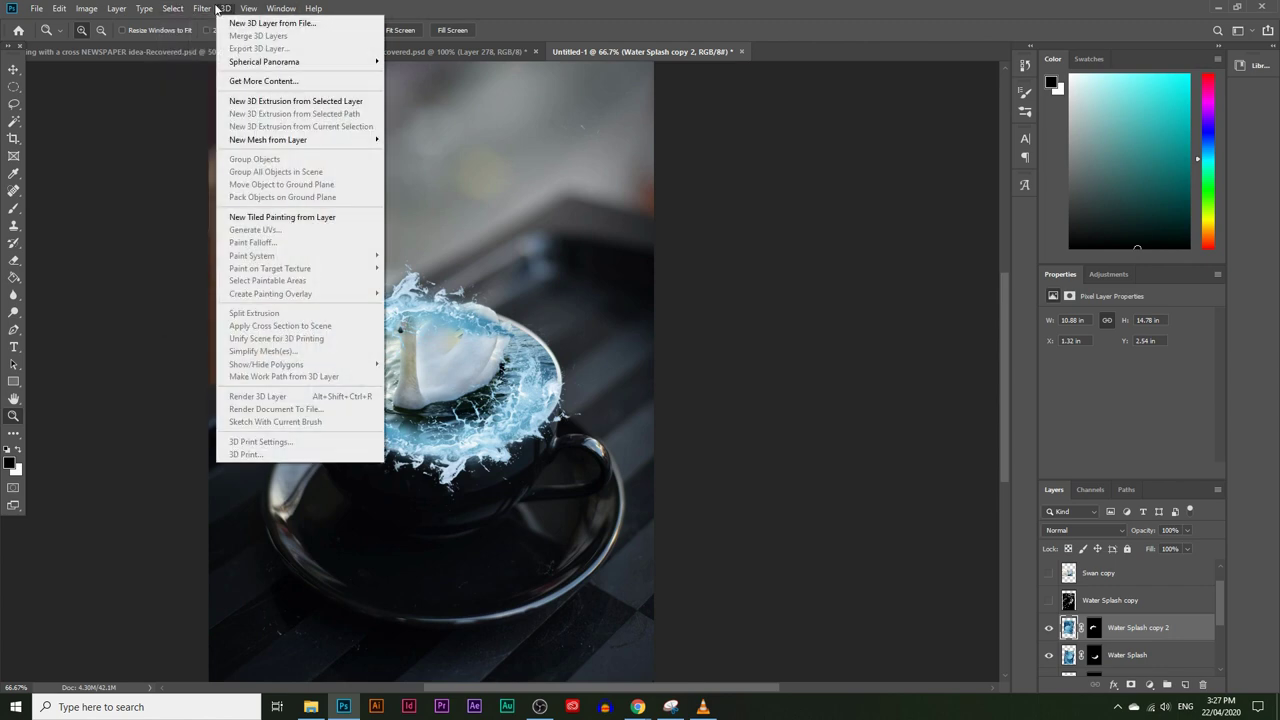
mouse_move(249, 160)
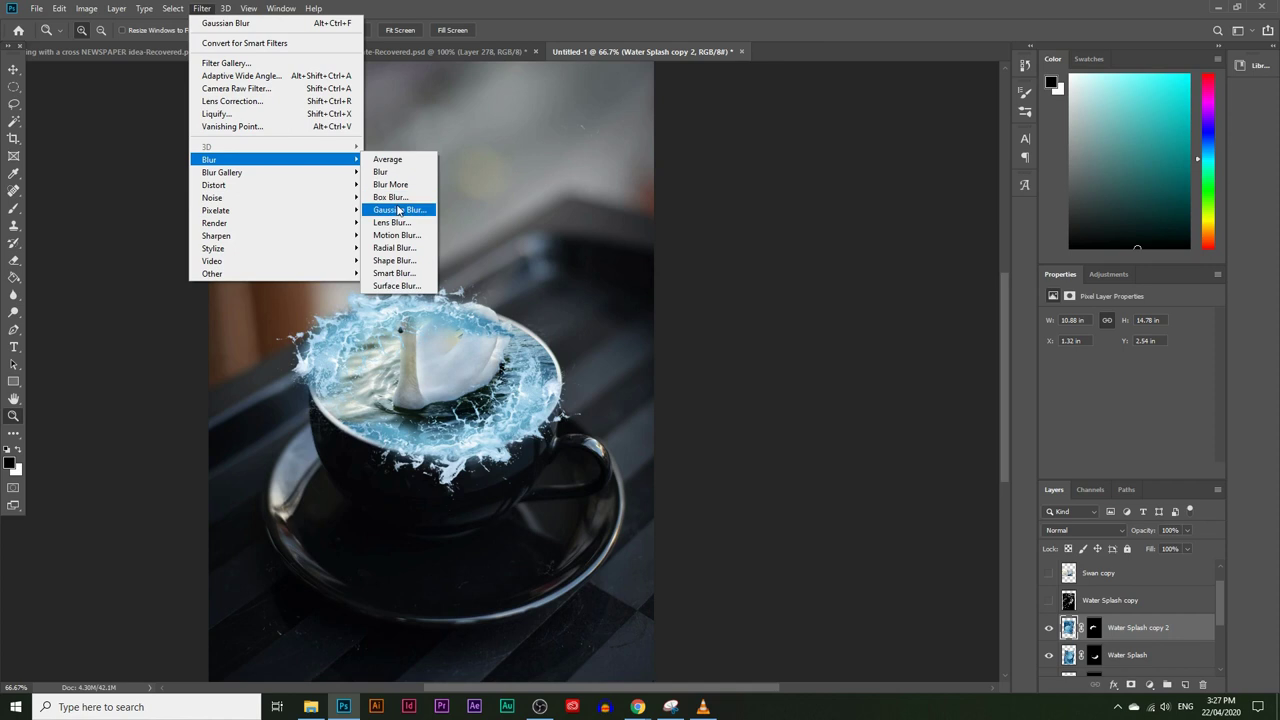
left_click(399, 210)
left_click(865, 360)
left_click(857, 361)
left_click_drag(858, 363, 869, 364)
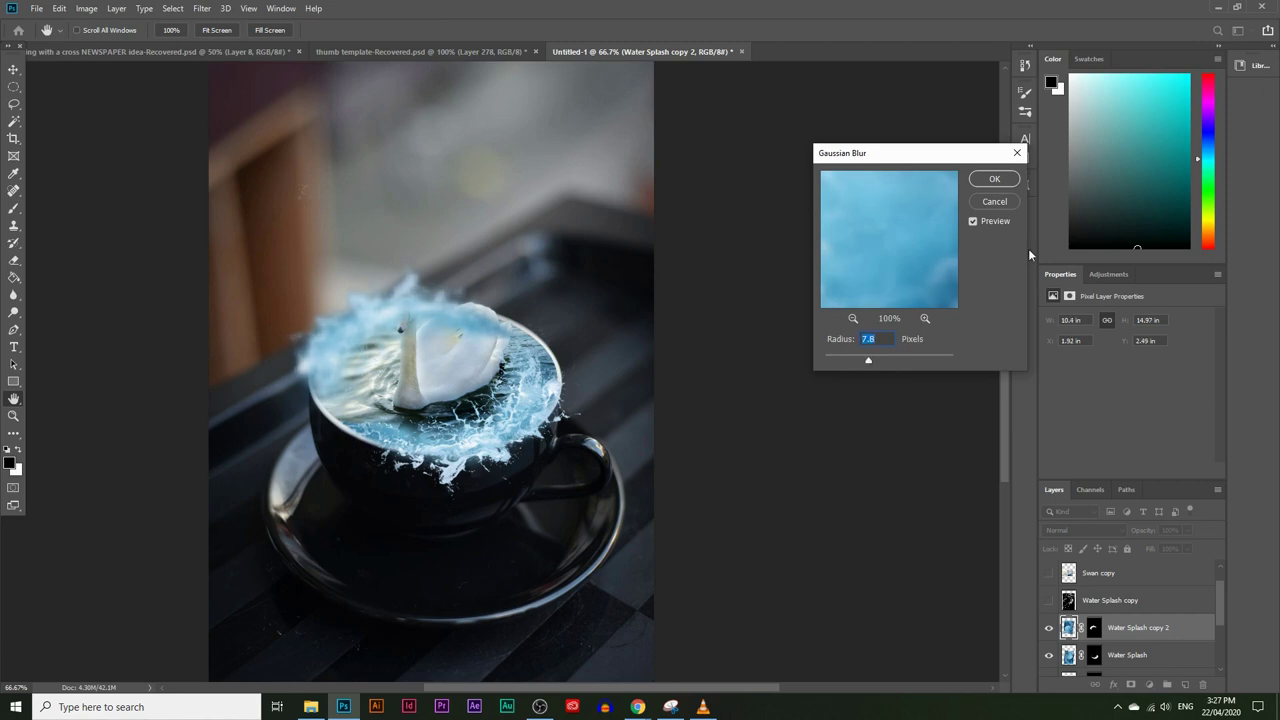
left_click(994, 178)
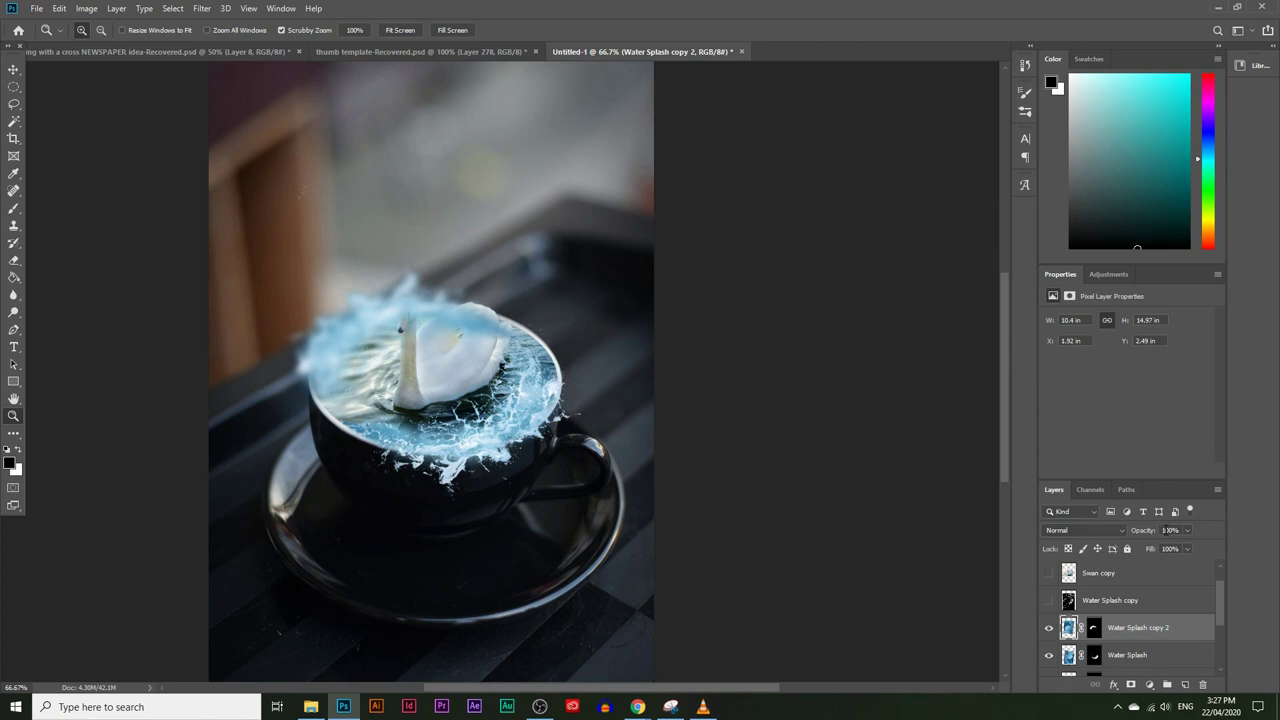
left_click_drag(1183, 546, 1173, 548)
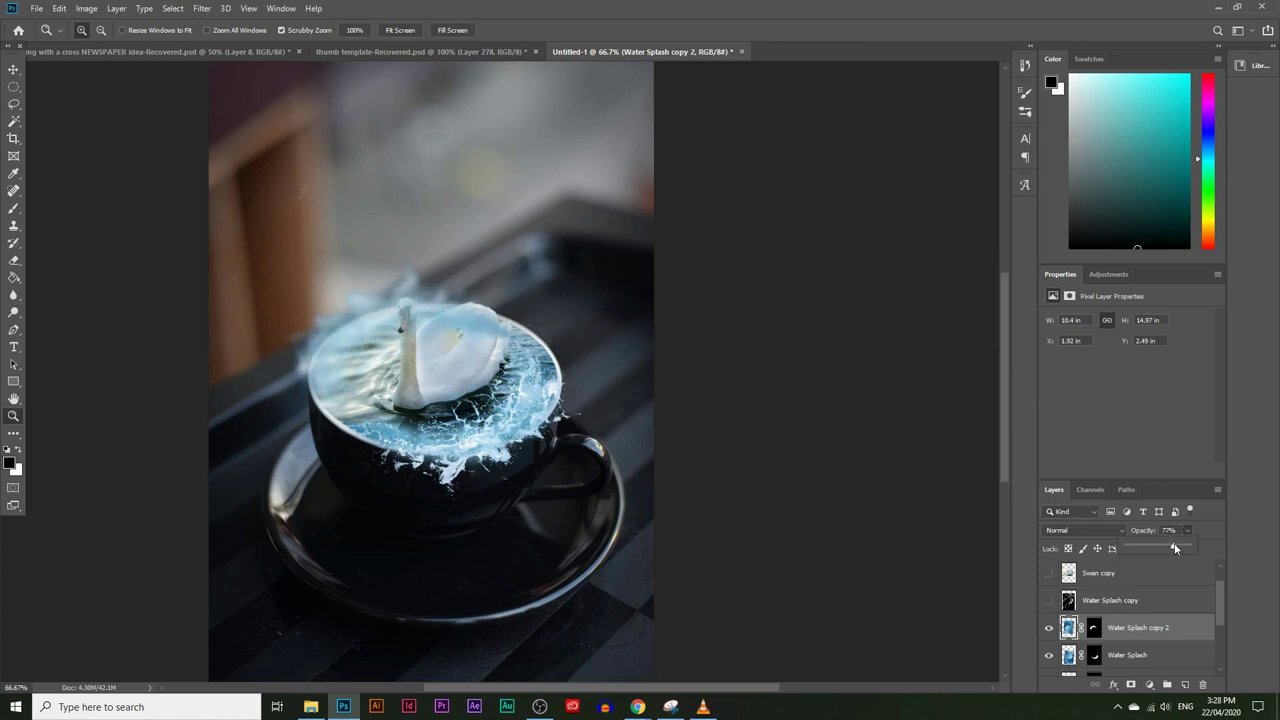
Try painting black over the swan's head on Water Splash copy 2 with a small brush, and undo the strokes
left_click(417, 307)
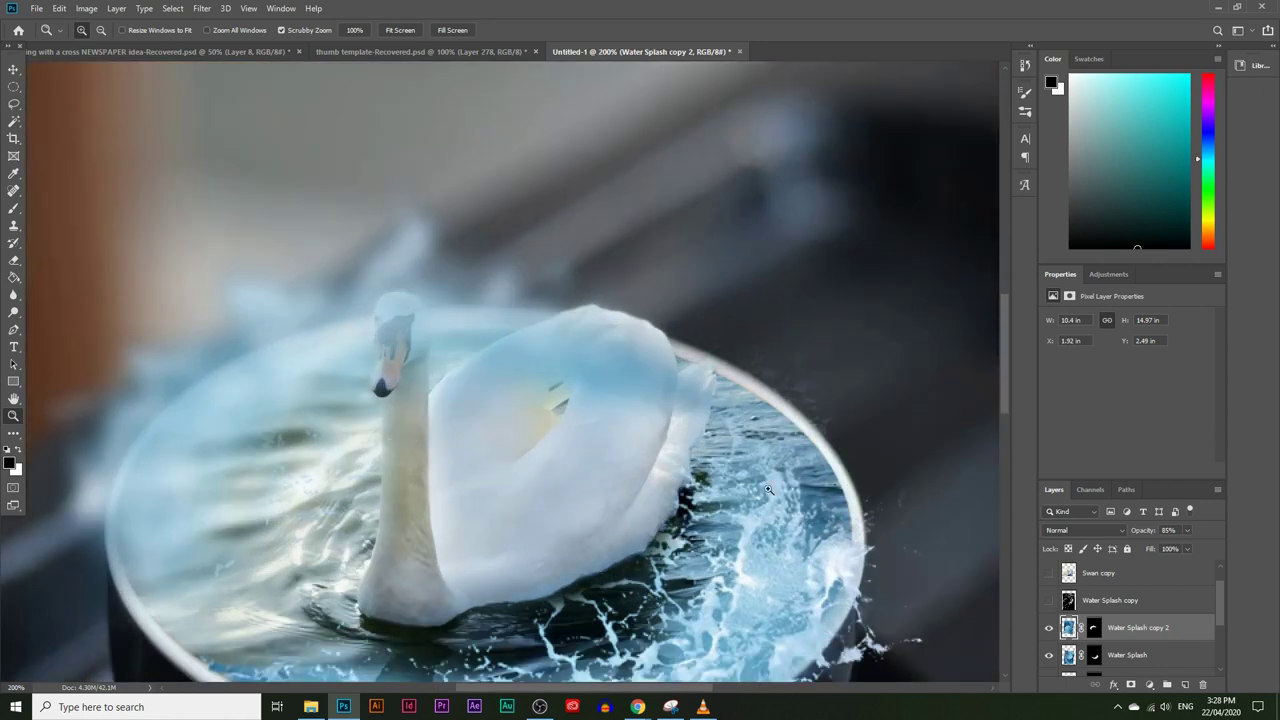
left_click(14, 208)
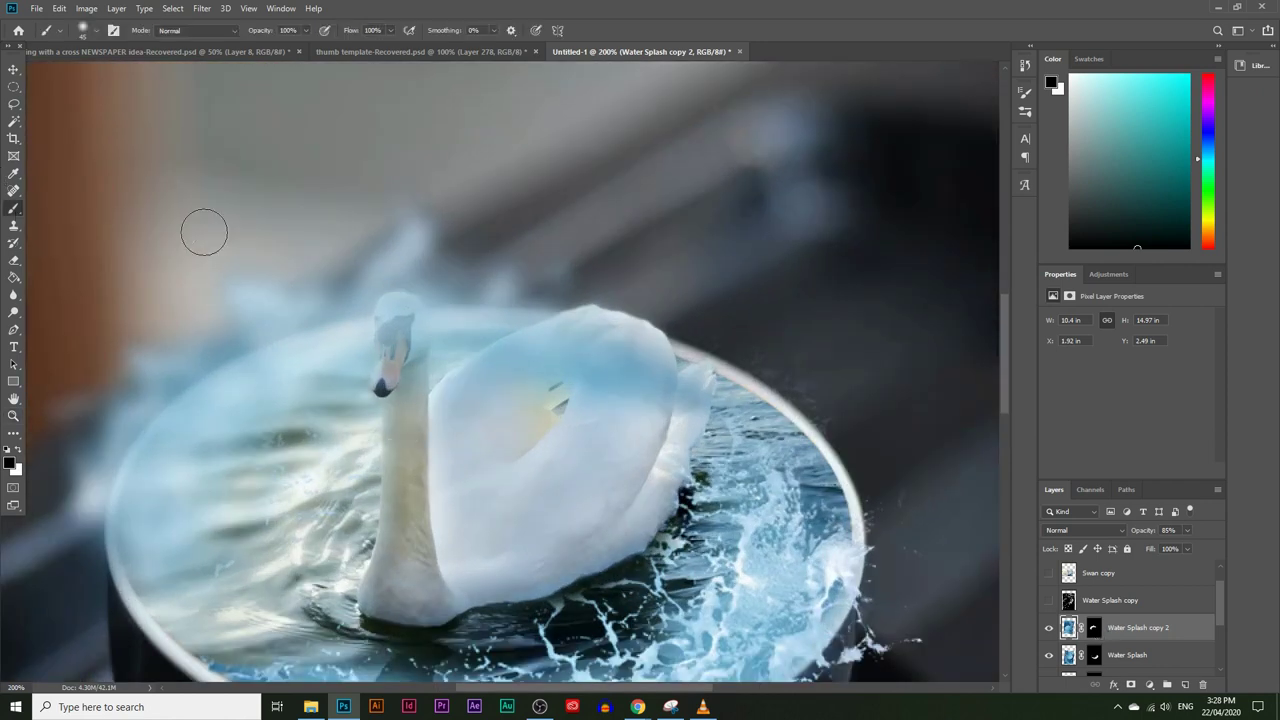
left_click_drag(394, 335, 402, 350)
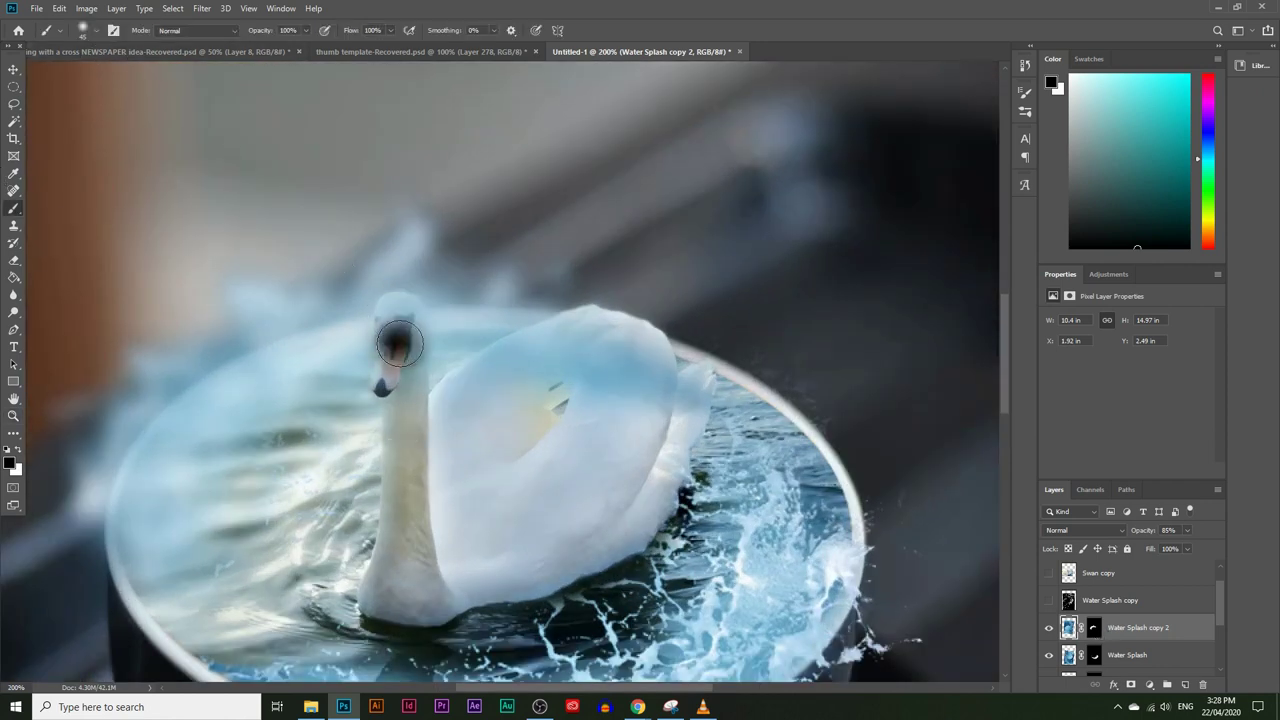
left_click(98, 29)
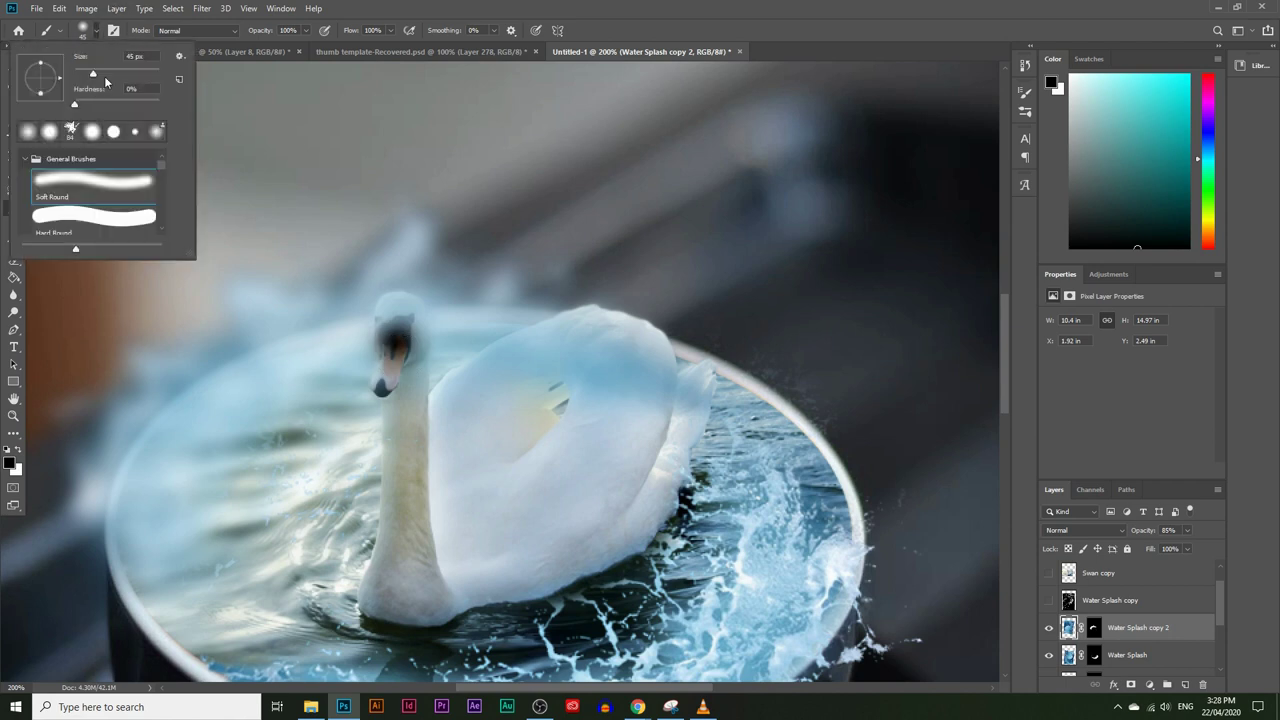
left_click_drag(103, 72, 176, 105)
left_click(395, 328)
left_click_drag(395, 328, 396, 322)
key("ctrl+z")
key("ctrl+z")
key("ctrl+z")
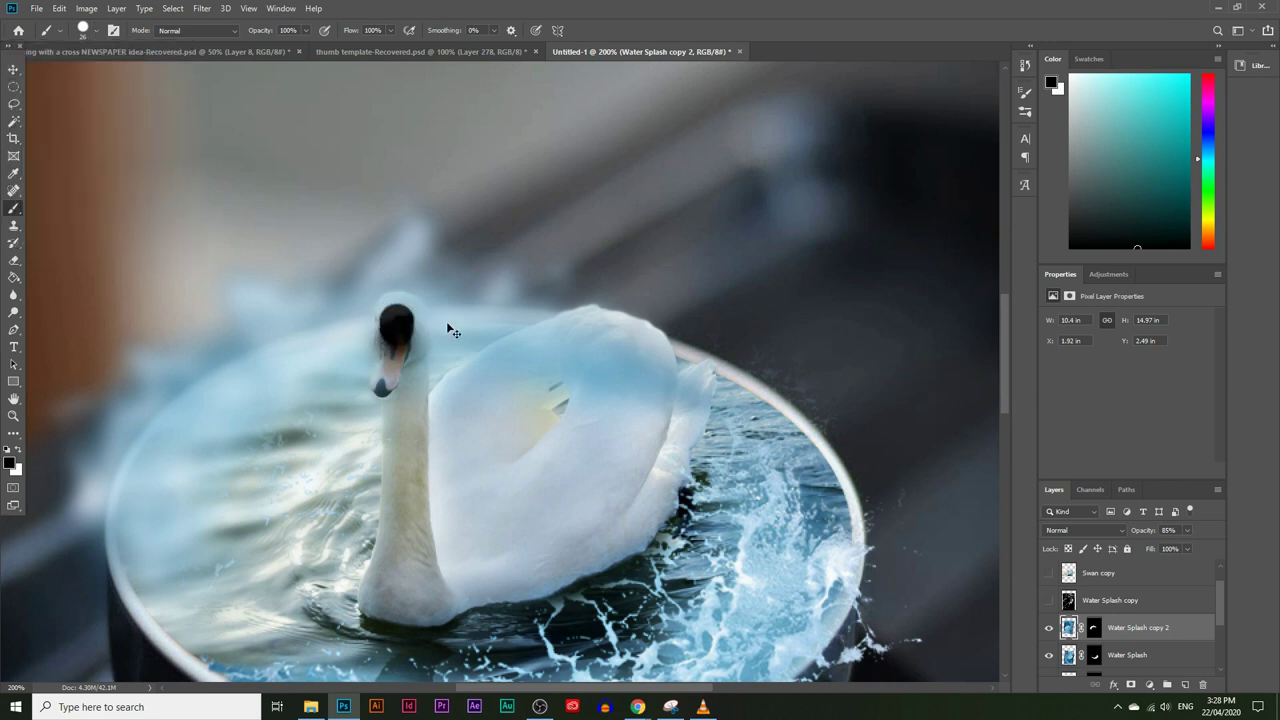
Paint black on the Water Splash copy 2 layer mask to clear the splash from the swan's head and beak
left_click(1092, 628)
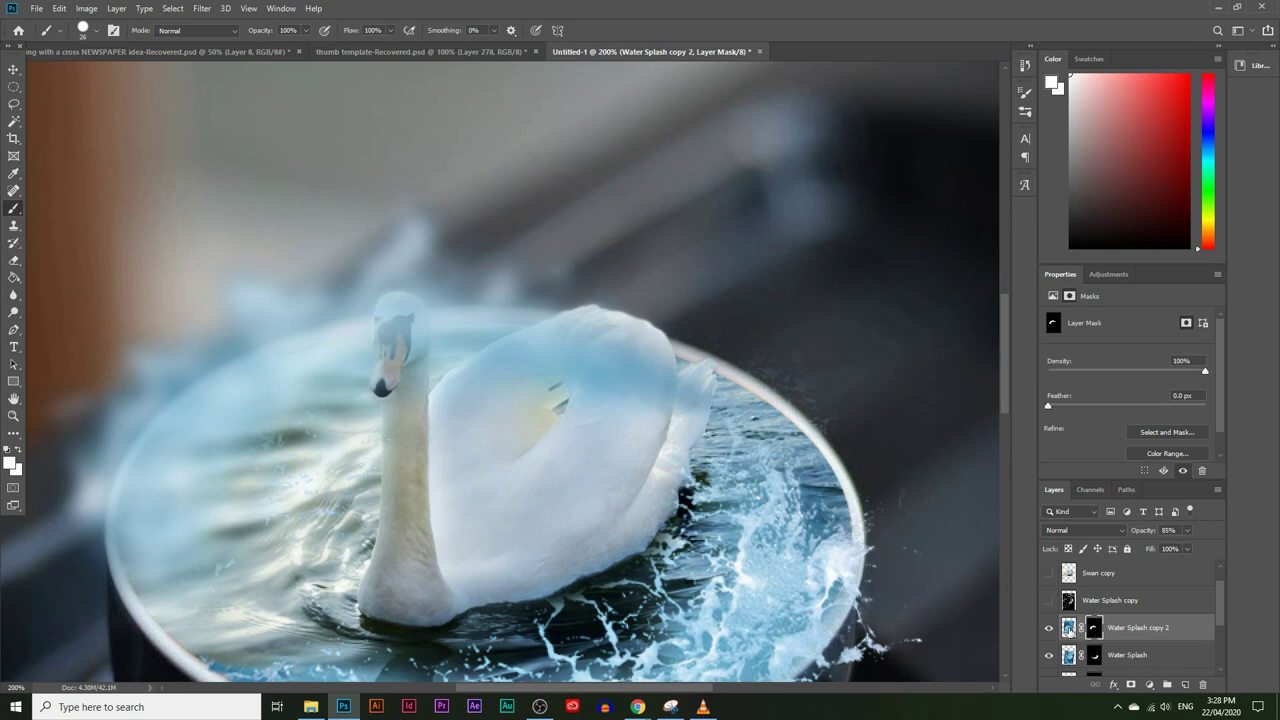
left_click(1068, 630)
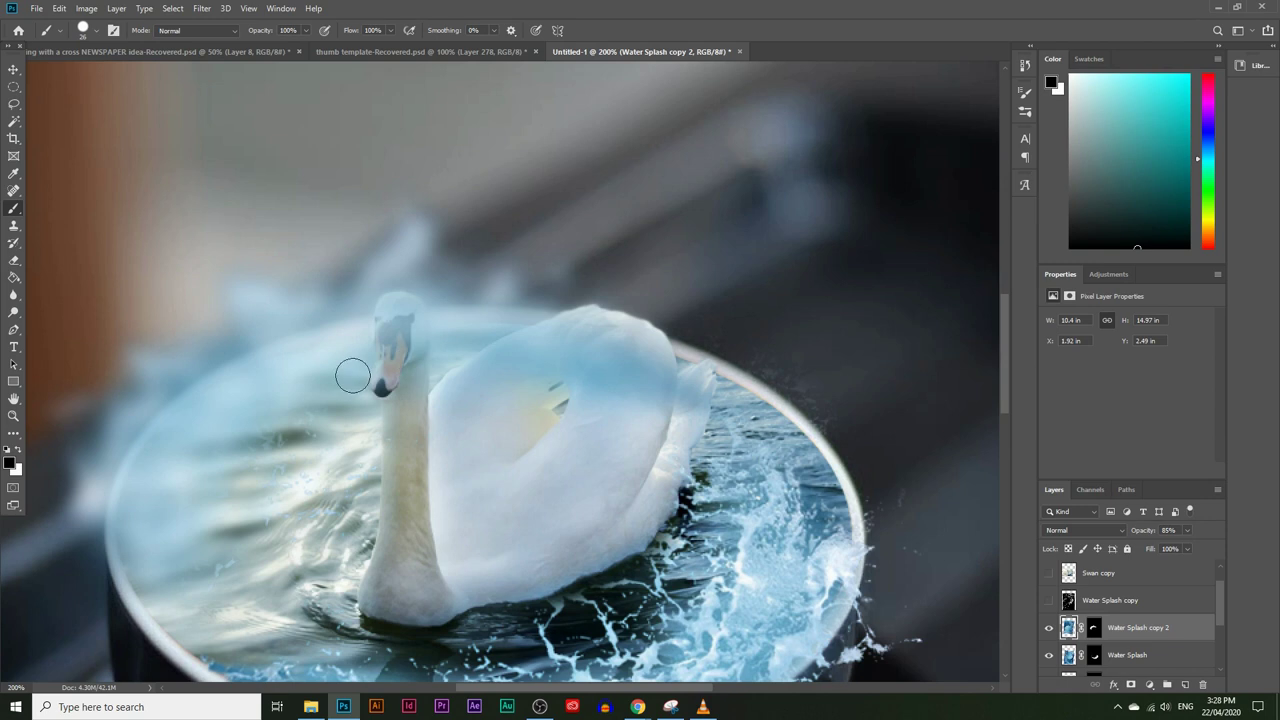
left_click(1094, 632)
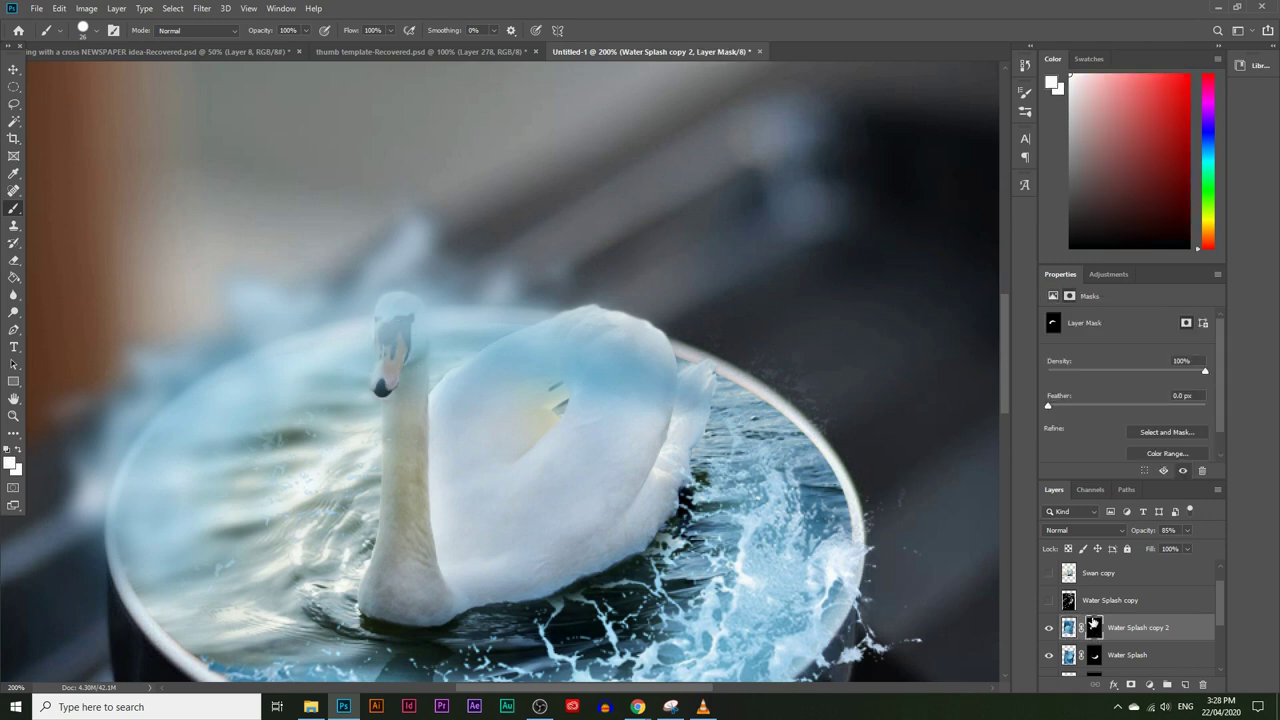
left_click(8, 463)
left_click(486, 631)
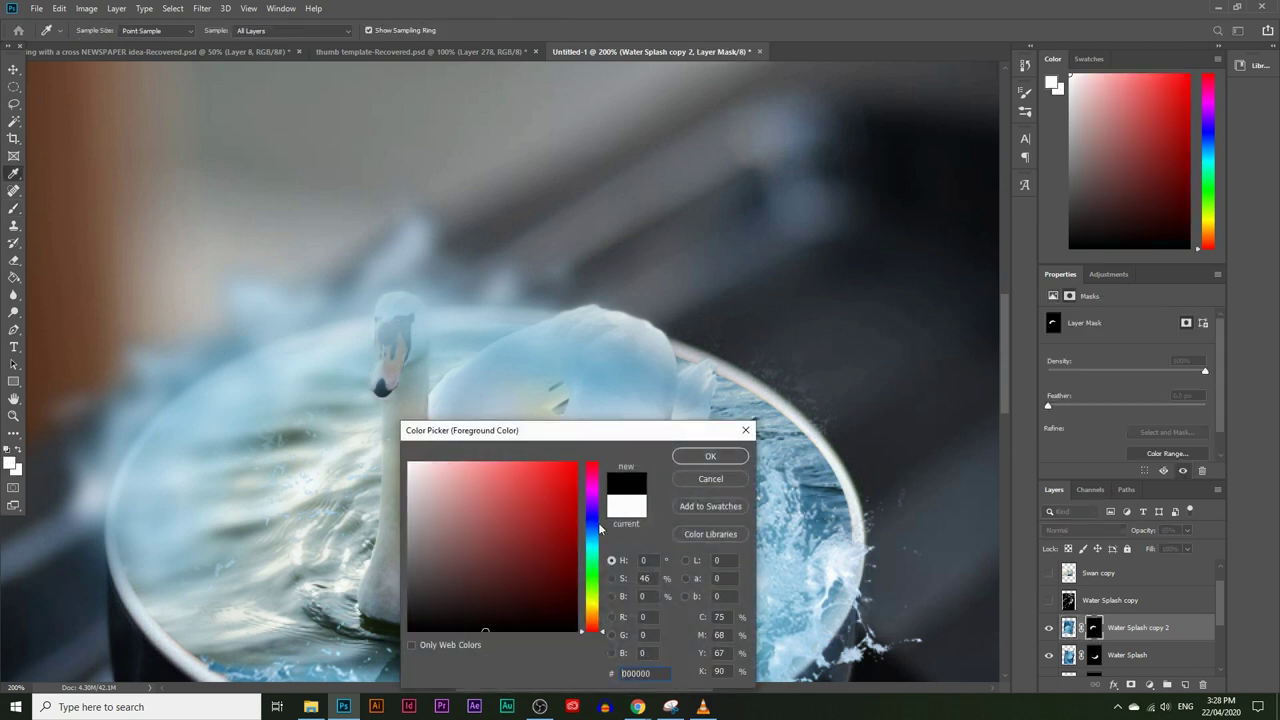
left_click(710, 456)
key("b")
mouse_move(392, 352)
left_mouse_down()
mouse_move(402, 372)
mouse_move(388, 385)
mouse_move(407, 422)
mouse_move(400, 305)
mouse_move(392, 364)
mouse_move(396, 314)
mouse_move(388, 338)
left_mouse_up()
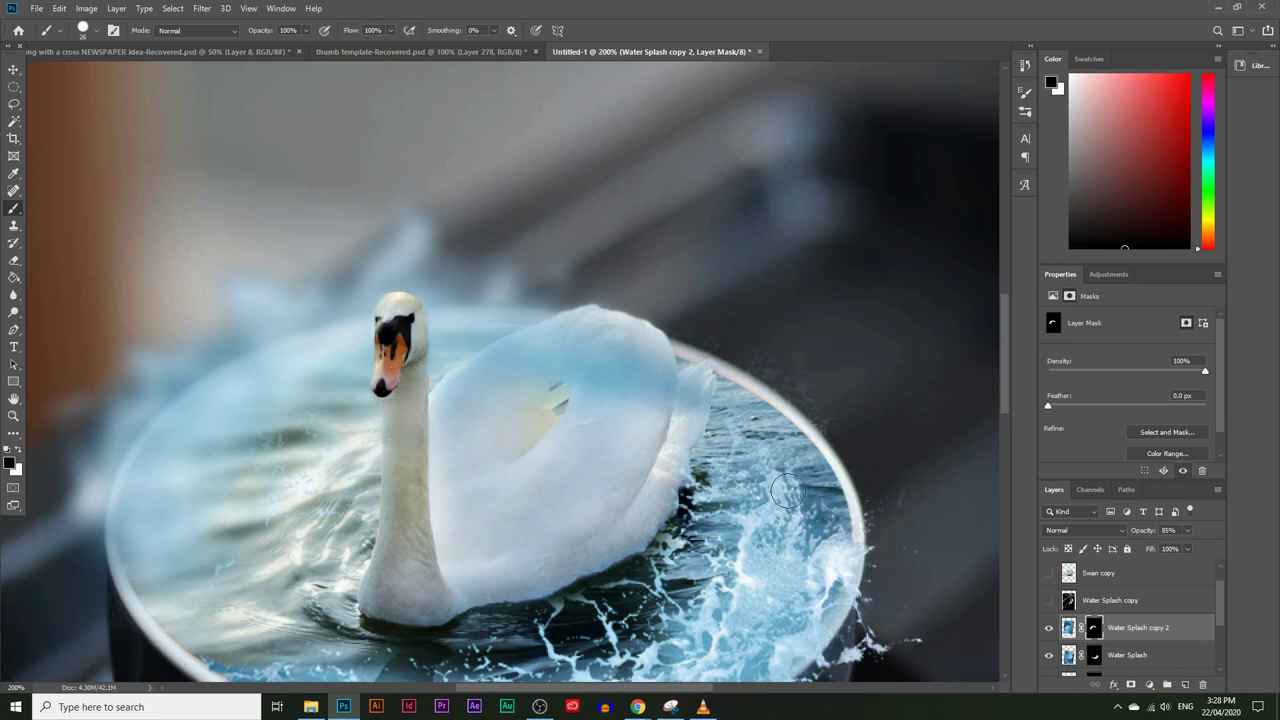
Raise Water Splash copy 2's opacity to 100% and paint black on its mask to clear the splash from the swan's body
scroll(787, 490, "down", 1)
left_click(1189, 530)
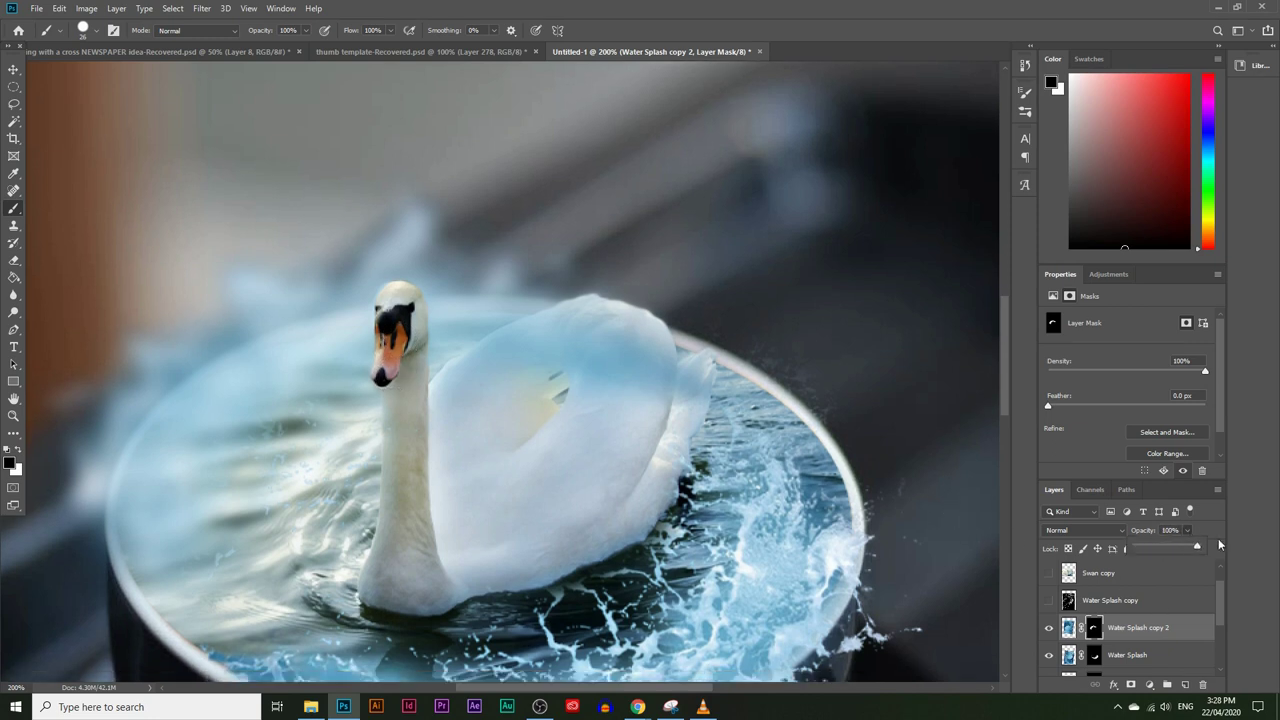
left_click_drag(1187, 545, 1198, 545)
mouse_move(656, 422)
left_mouse_down()
mouse_move(642, 381)
mouse_move(558, 365)
mouse_move(602, 416)
mouse_move(543, 366)
mouse_move(462, 407)
mouse_move(446, 390)
mouse_move(456, 367)
mouse_move(510, 340)
mouse_move(601, 315)
mouse_move(687, 389)
mouse_move(582, 378)
mouse_move(511, 349)
mouse_move(561, 362)
mouse_move(604, 354)
mouse_move(661, 382)
mouse_move(688, 384)
mouse_move(691, 367)
mouse_move(692, 397)
mouse_move(574, 356)
mouse_move(629, 348)
mouse_move(655, 394)
mouse_move(629, 433)
mouse_move(568, 398)
mouse_move(621, 418)
mouse_move(657, 463)
left_mouse_up()
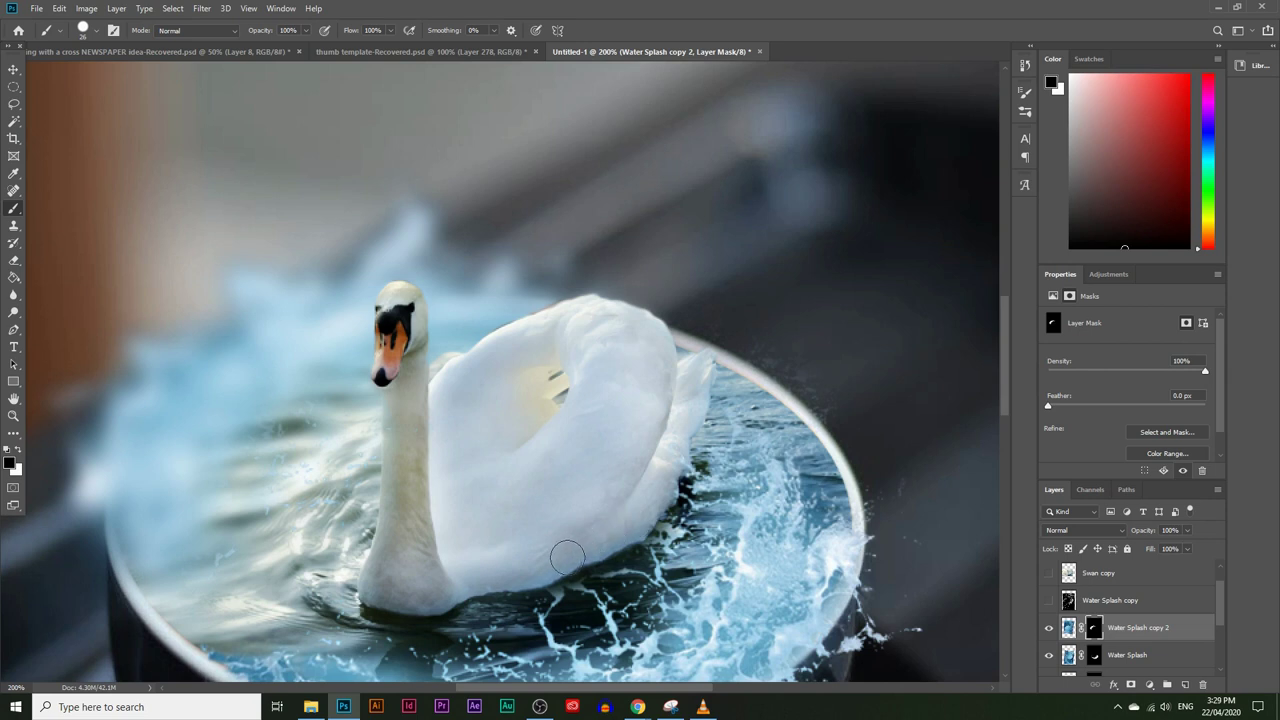
Paint white with a 3 px brush on the Water Splash copy 2 mask to restore the splash along the edge of the swan's back
left_click(14, 416)
left_click_drag(486, 266, 537, 310)
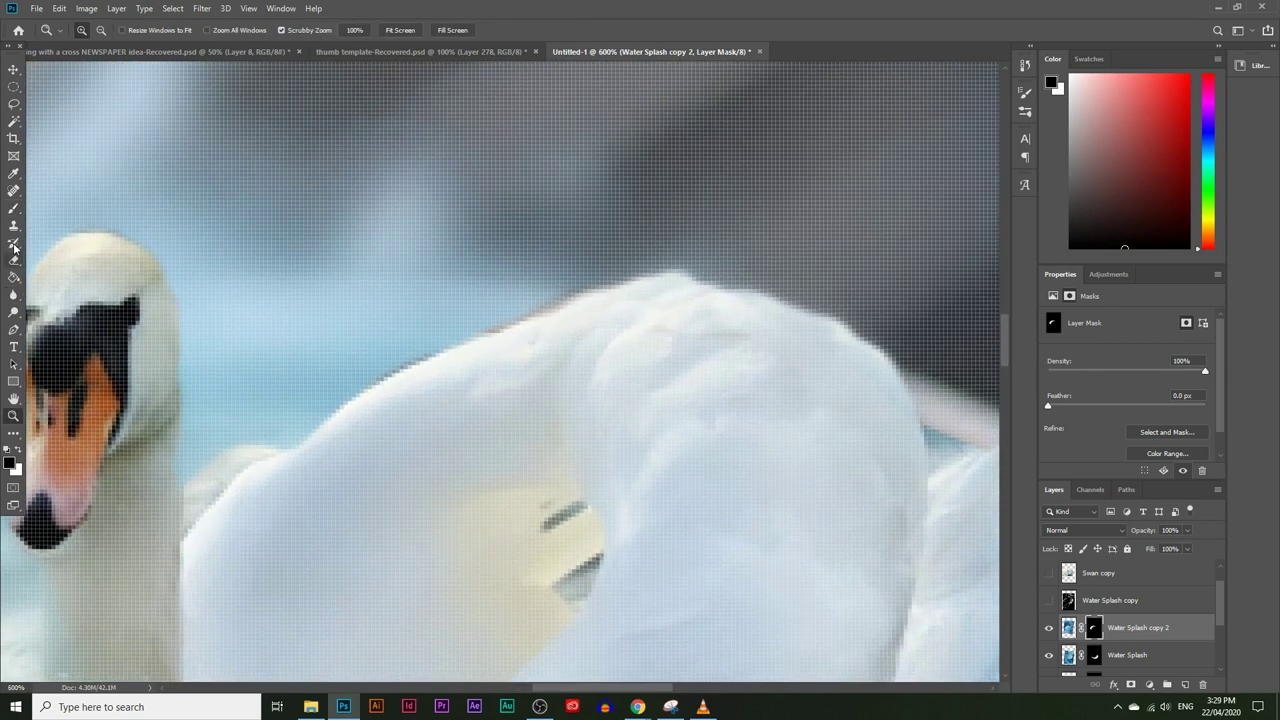
left_click(10, 462)
left_click(378, 534)
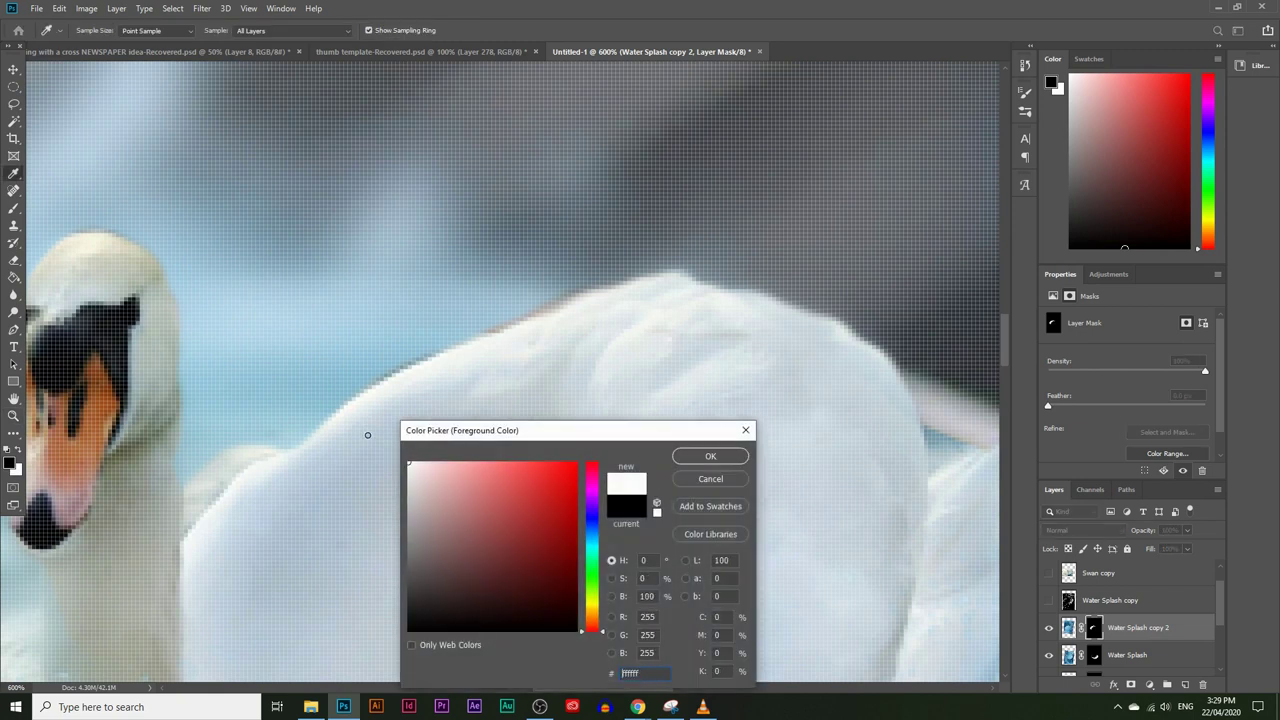
left_click(710, 456)
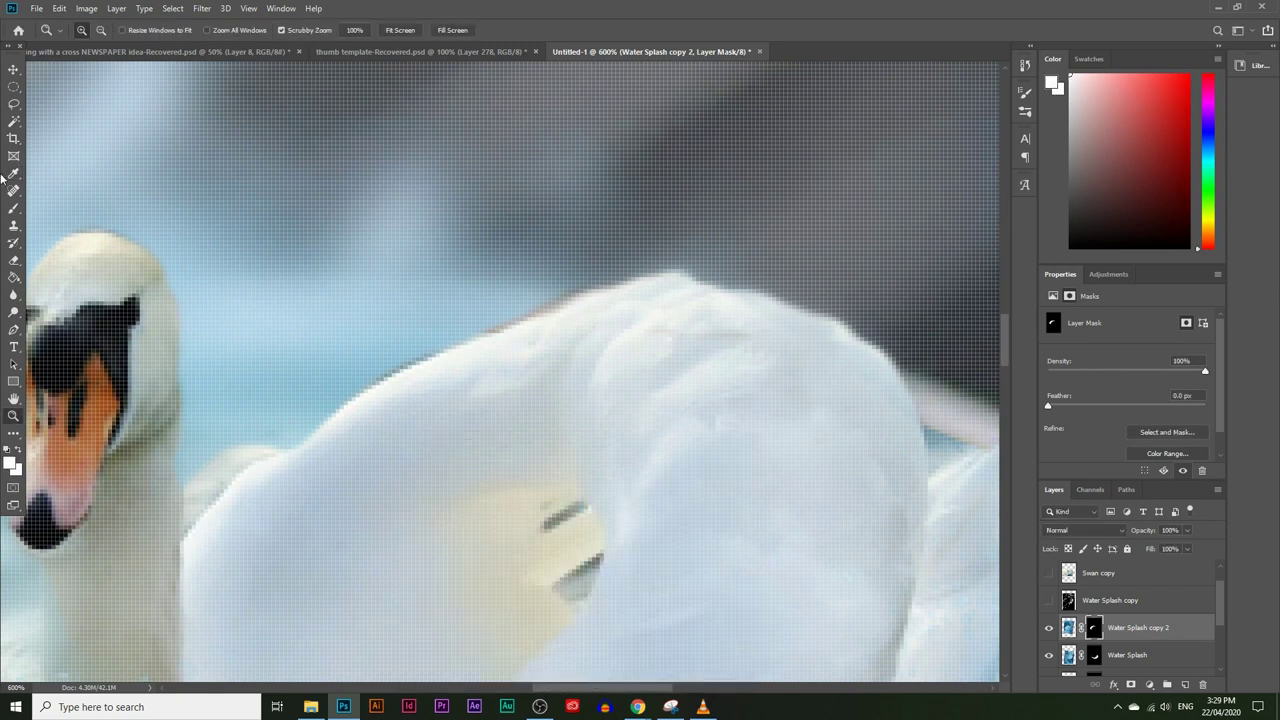
left_click(14, 225)
left_click(14, 208)
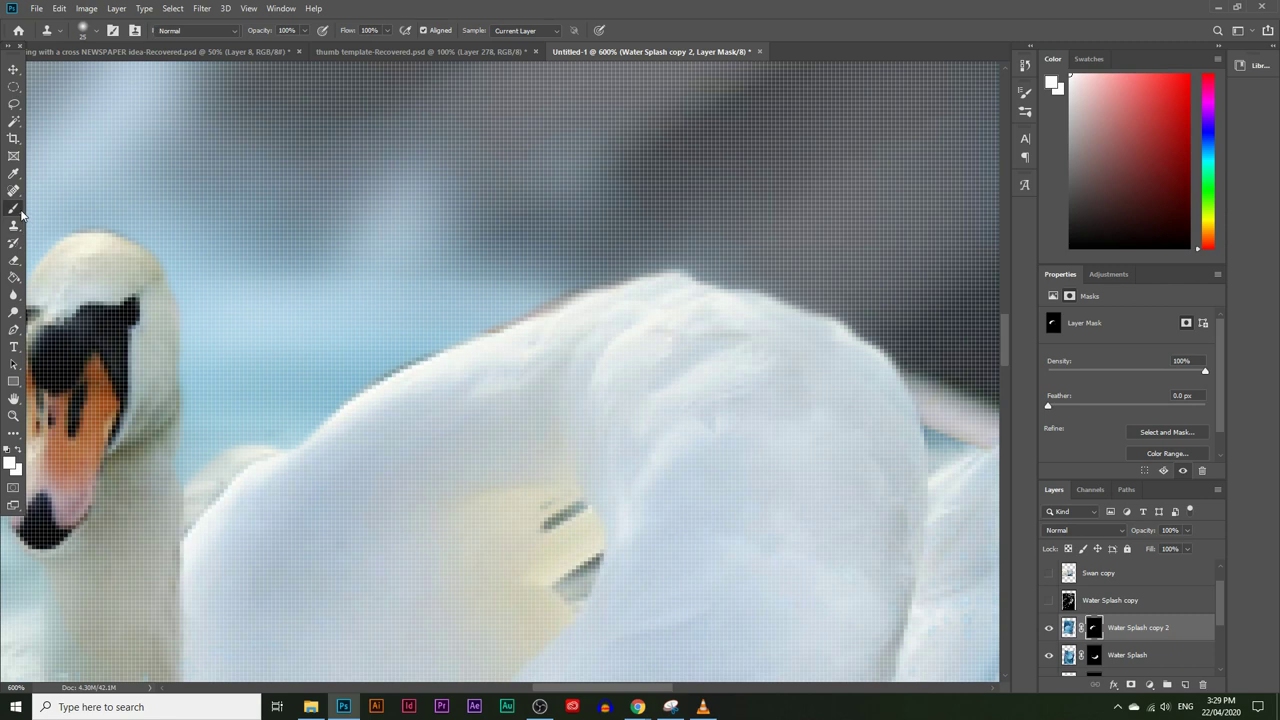
key("bracketleft")
key("bracketleft")
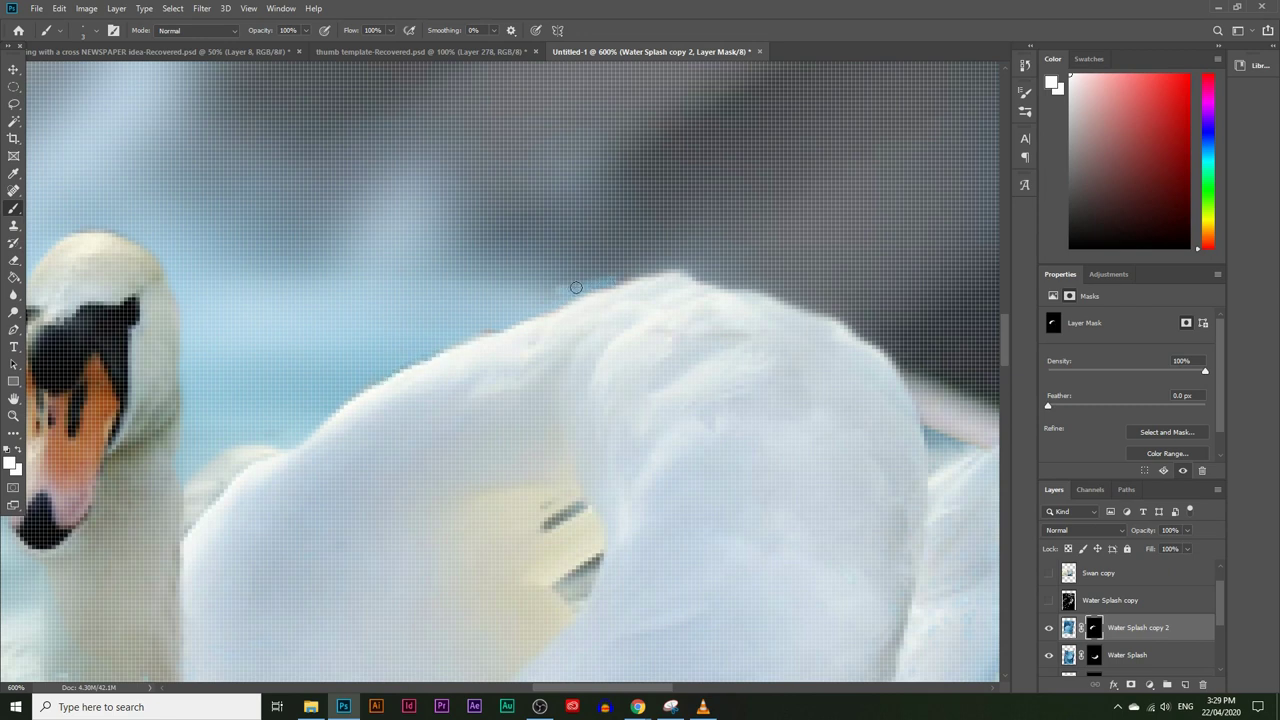
View the whole composition and readjust the opacity of Water Splash copy 2, ending at 100%
left_click(13, 415)
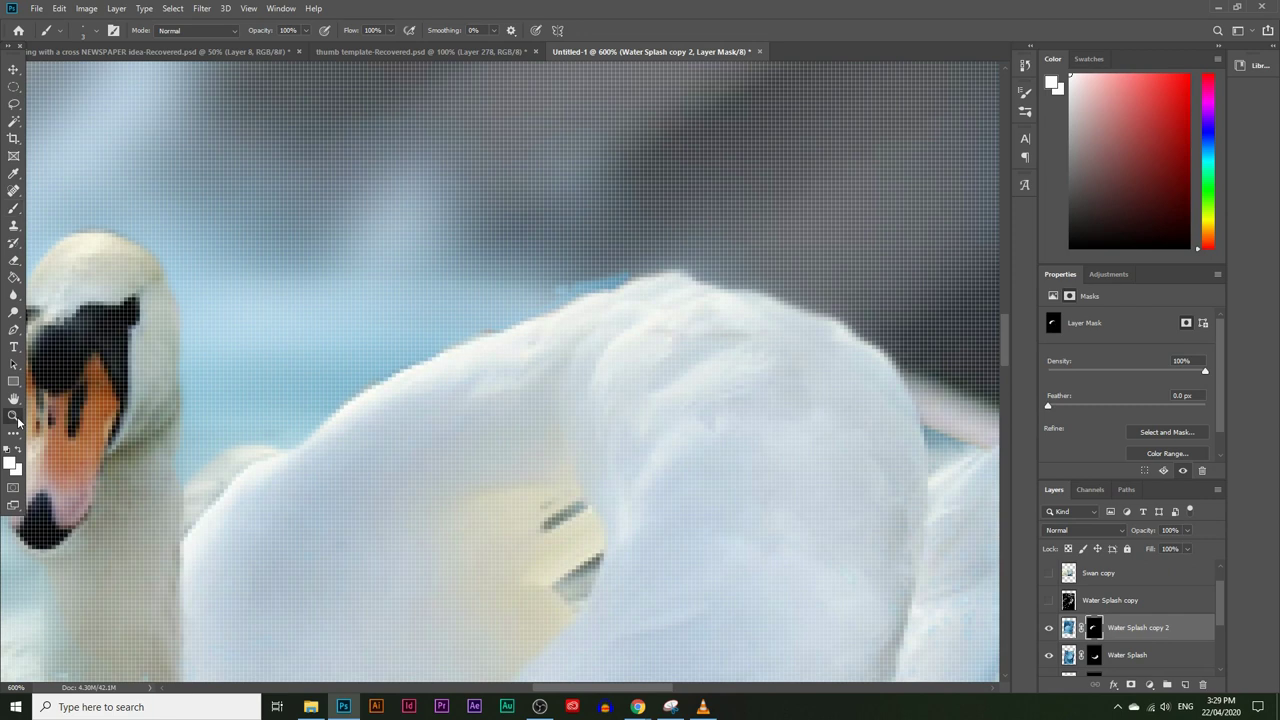
left_click(538, 333, "alt")
left_click(538, 333, "alt")
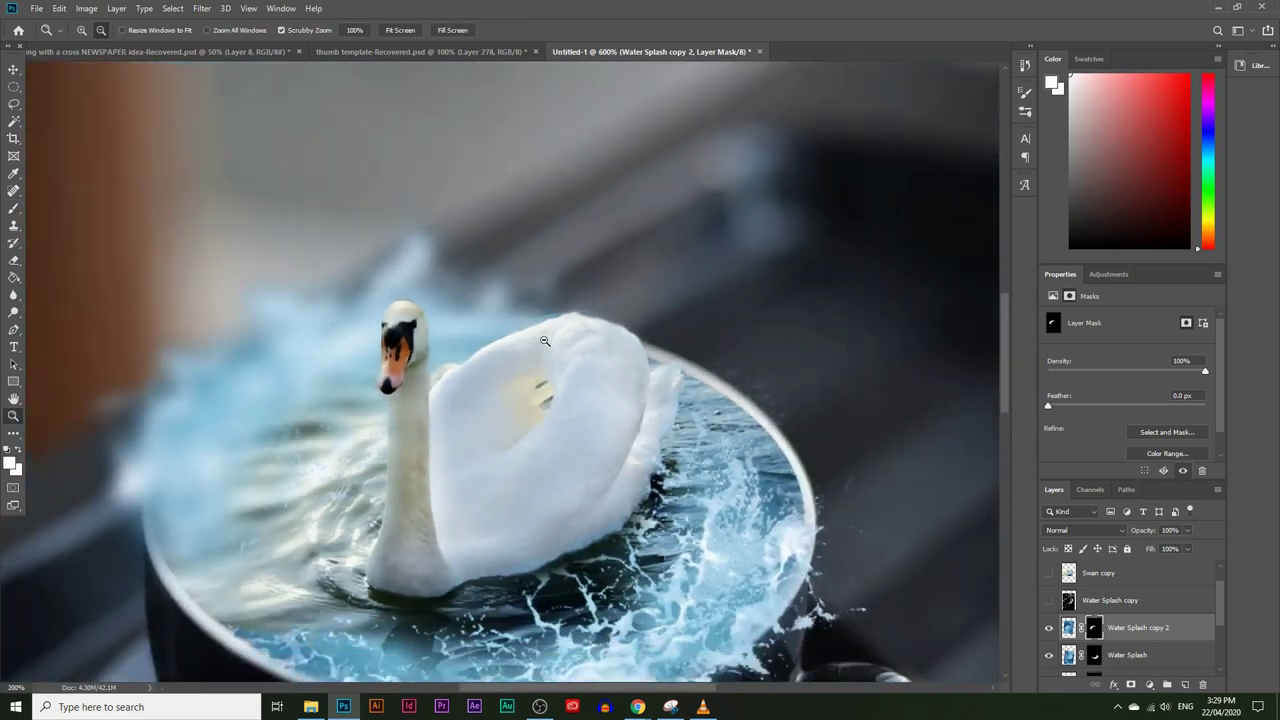
left_click(549, 348, "alt")
scroll(616, 350, "down", 2)
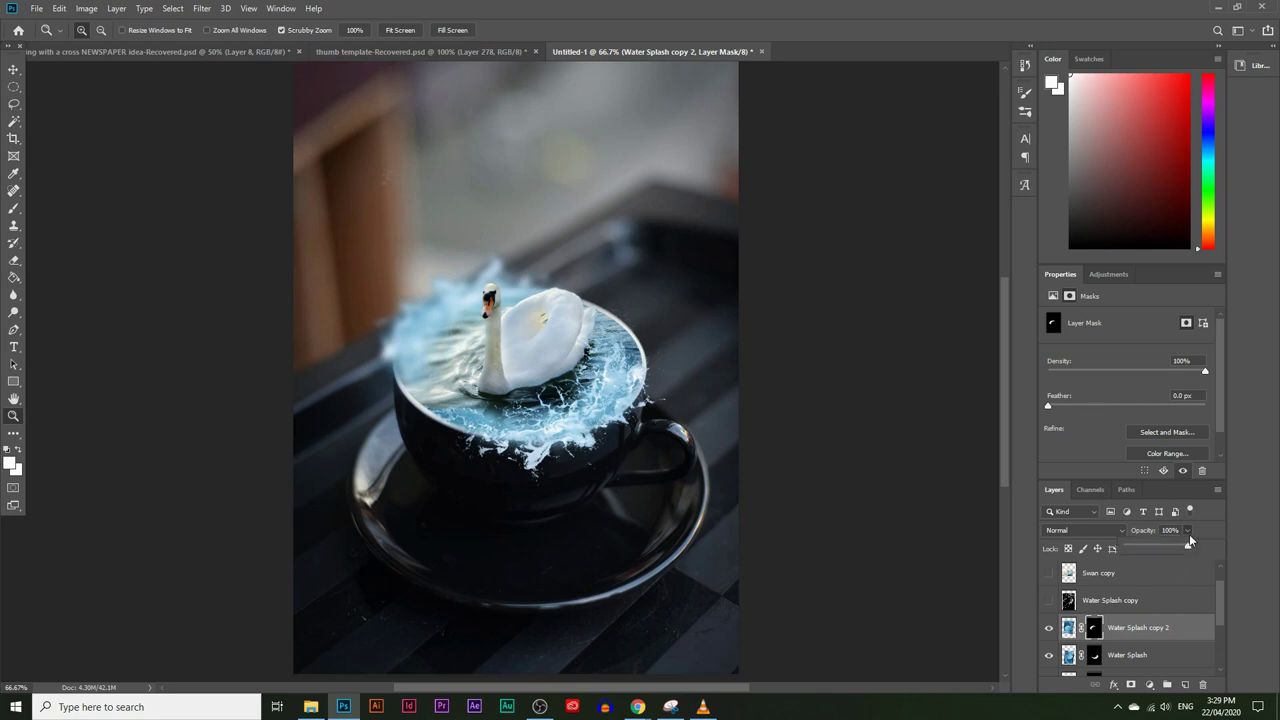
left_click_drag(1183, 548, 1187, 548)
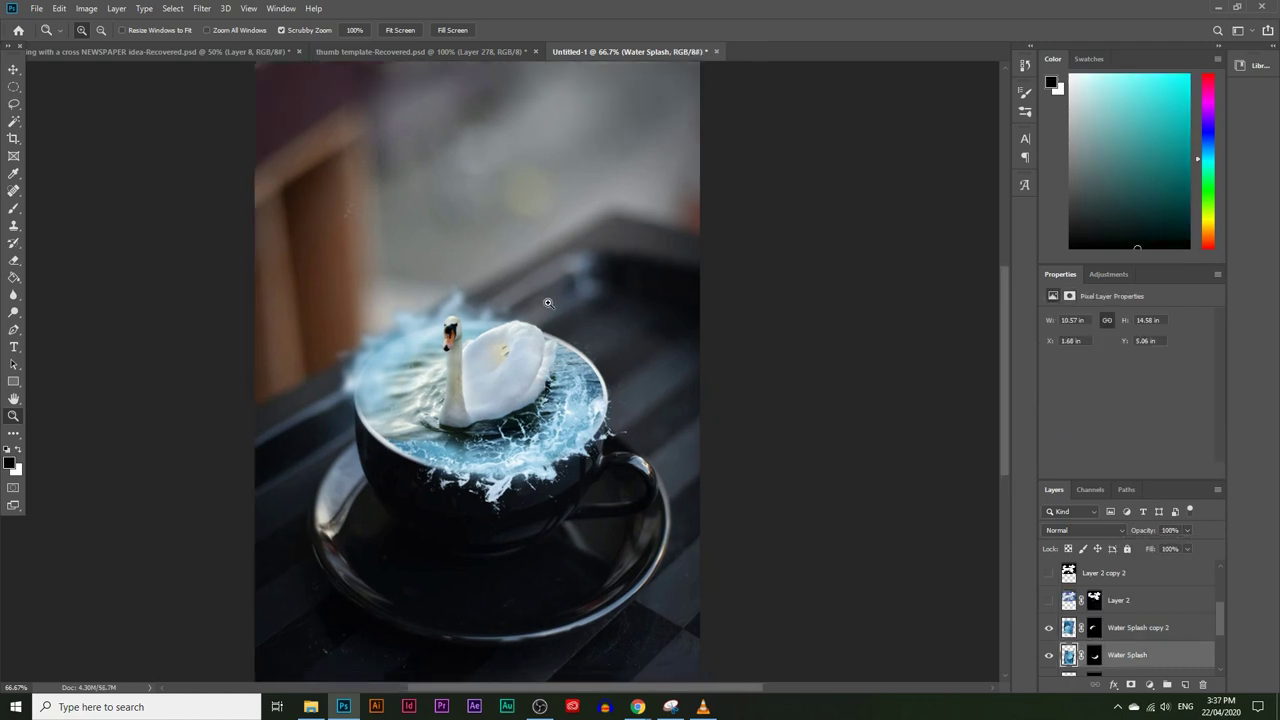
Examine the blurred background and the splash behind the swan up close and in the full composition
left_click(367, 339)
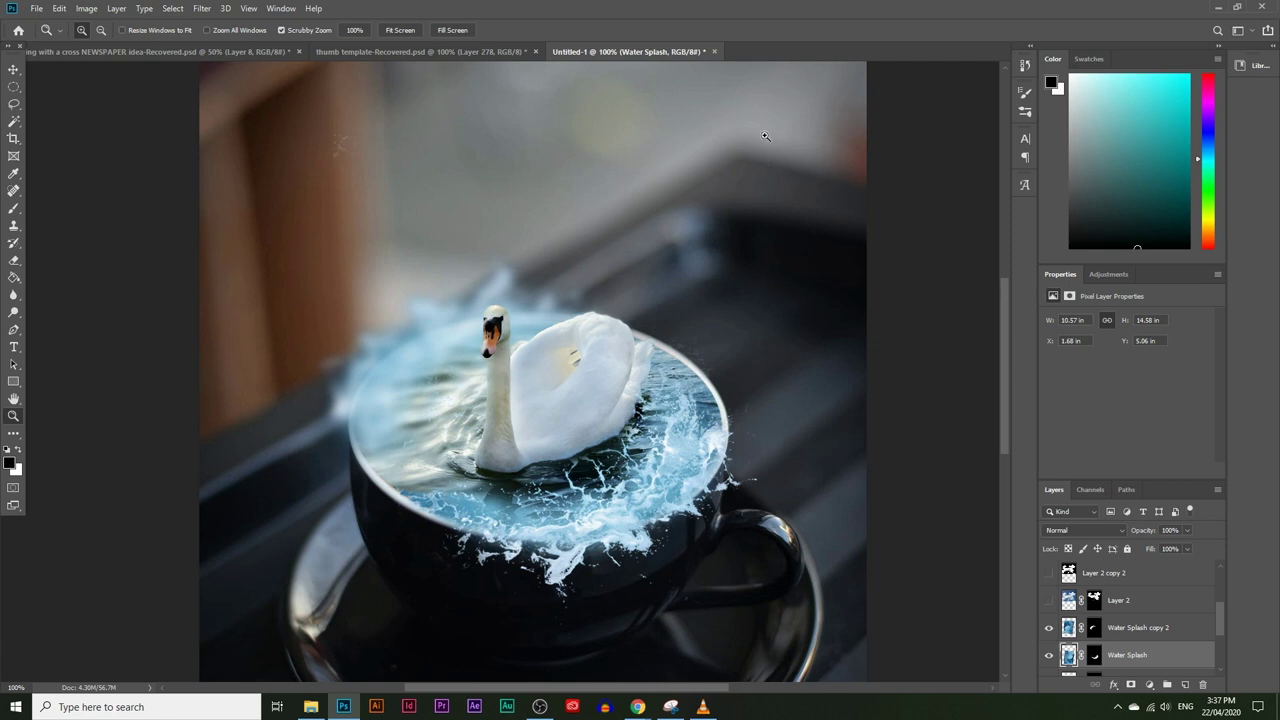
left_click(790, 156)
left_click(803, 126)
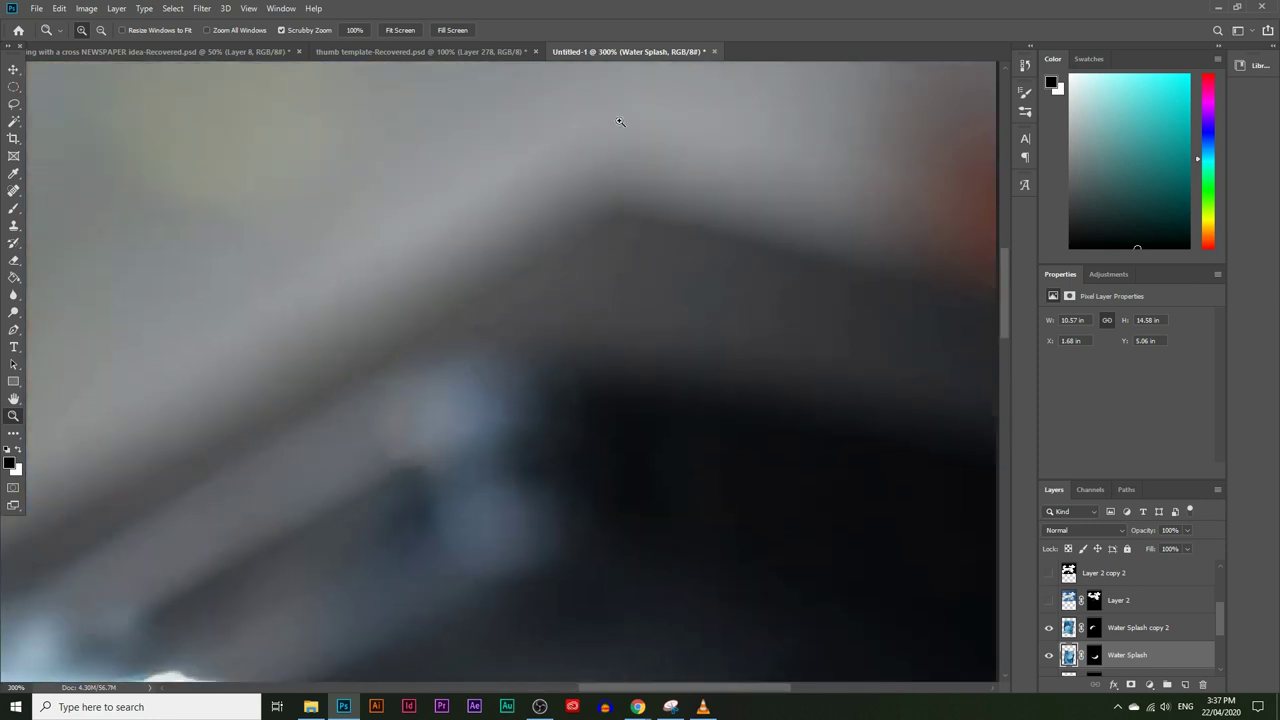
left_click(737, 240, "alt")
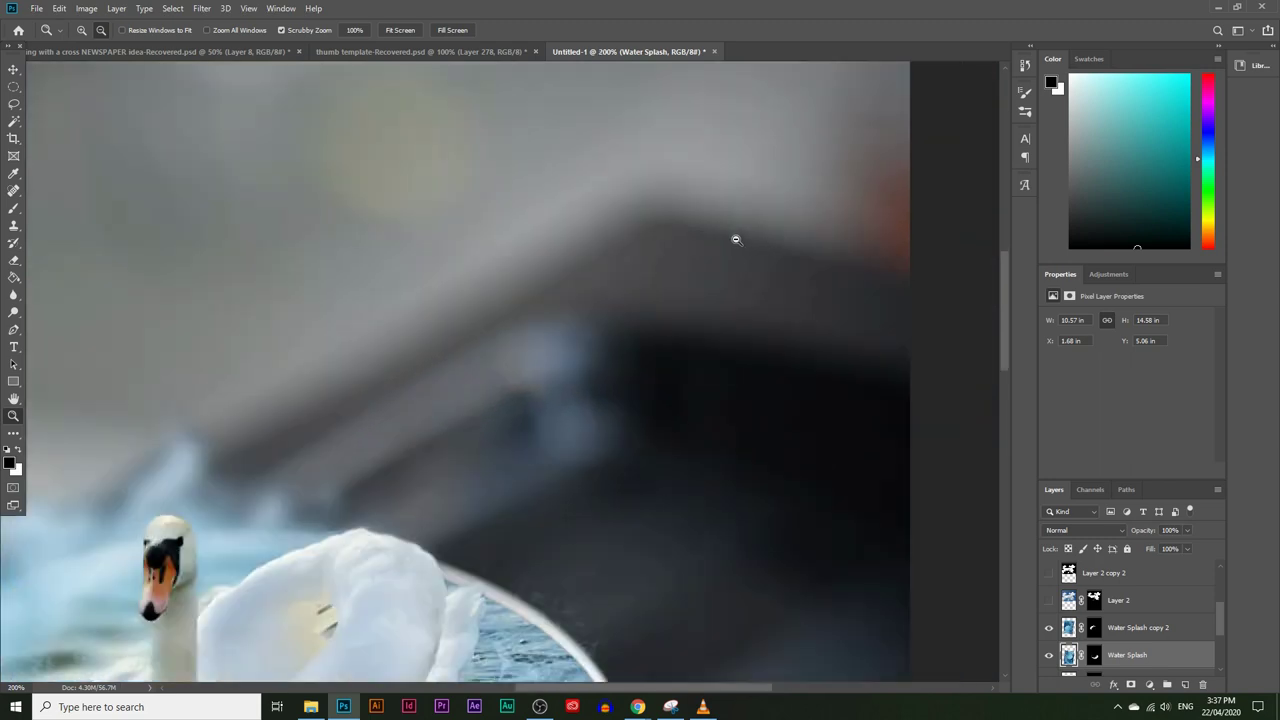
left_click(600, 285, "alt")
left_click(350, 418)
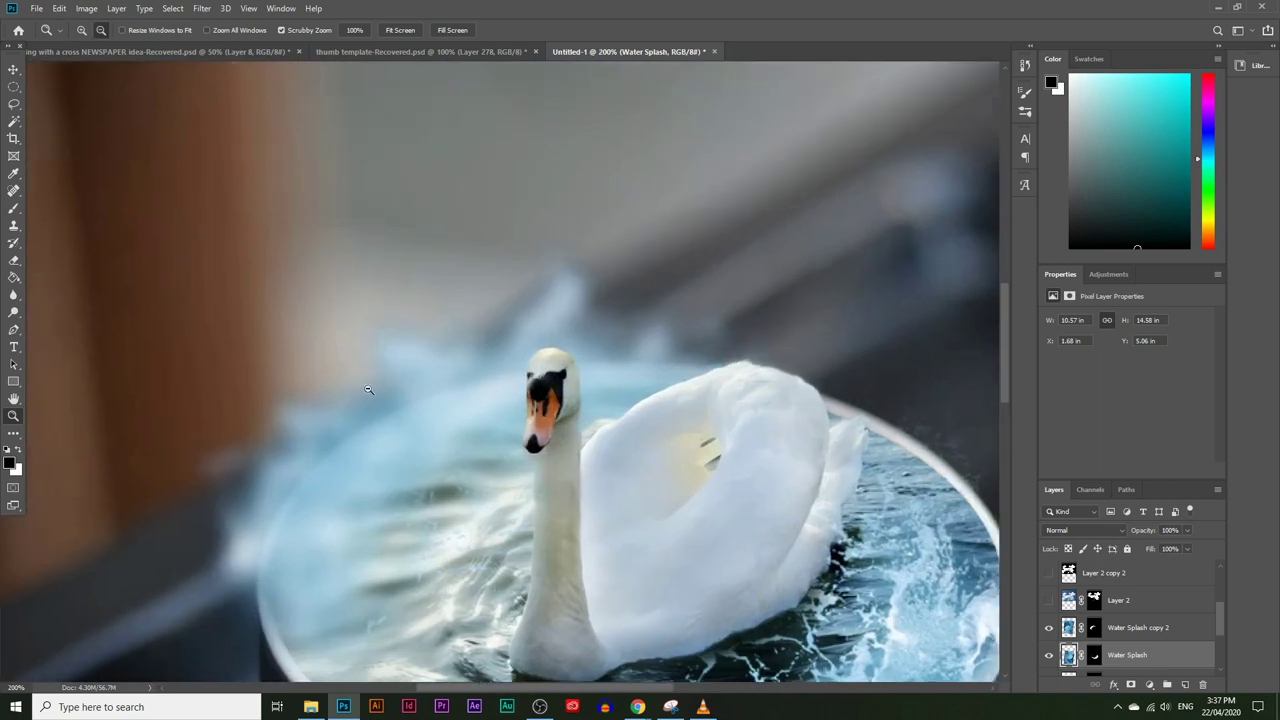
left_click(371, 412, "alt")
scroll(590, 450, "down", 1)
scroll(590, 450, "down", 1)
scroll(1077, 597, "down", 1)
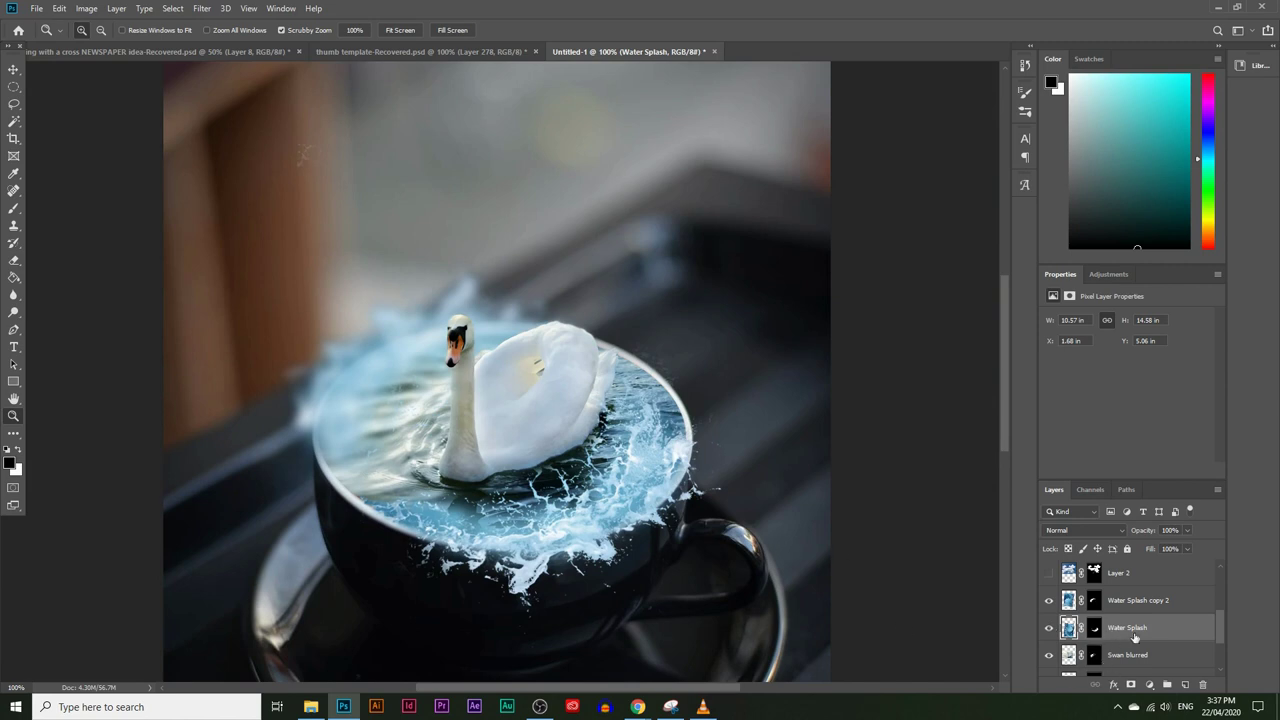
Duplicate the Water Splash layer, rotate the copy around and position it over the cup's far rim behind the swan
left_click_drag(1133, 622, 1184, 684)
key("ctrl+t")
left_click_drag(800, 482, 198, 488)
left_click_drag(305, 481, 297, 369)
key("Return")
key("z")
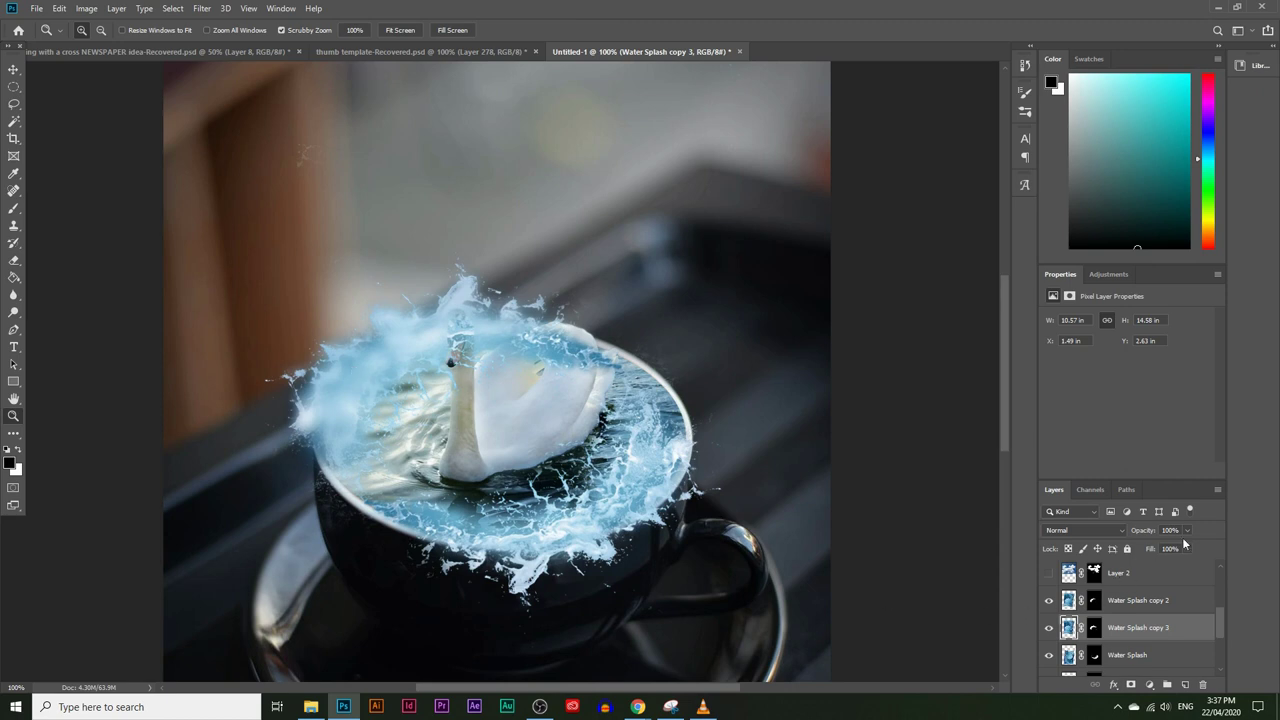
Lower Water Splash copy 3's opacity to 27% and paint black on its mask over the swan's head, neck and body
left_click_drag(1157, 547, 1145, 548)
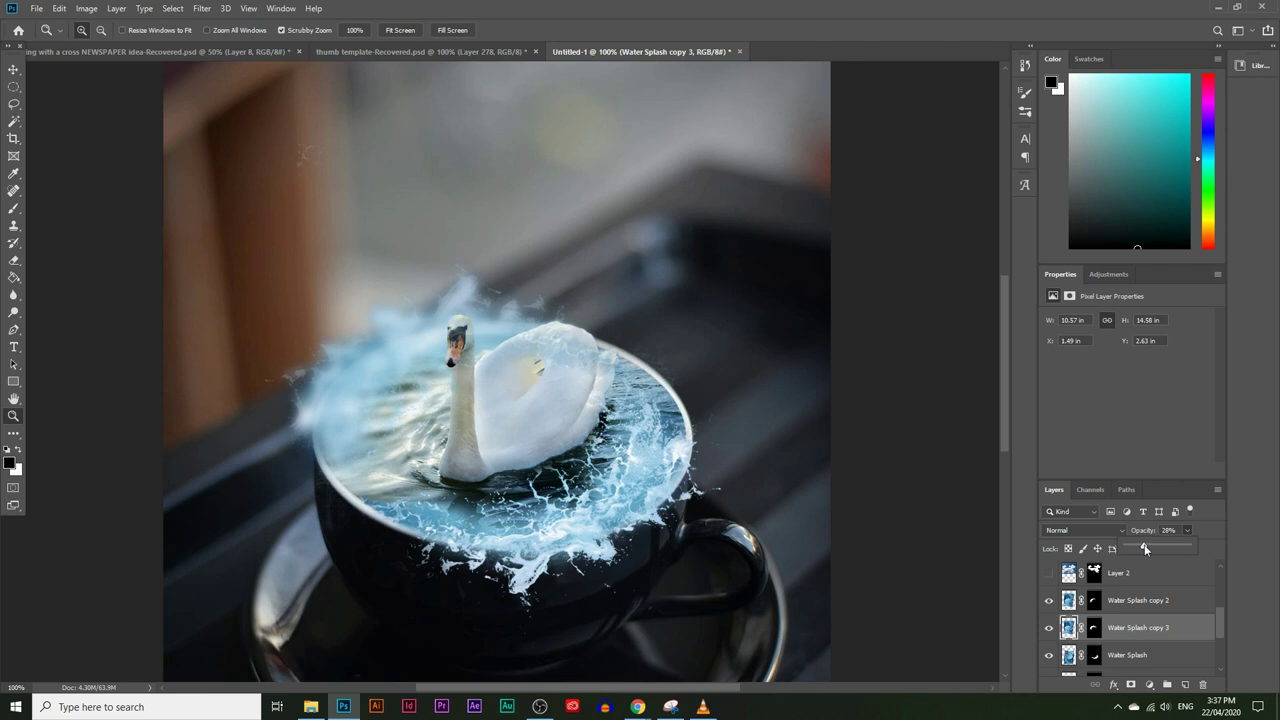
left_click(1093, 627)
left_click_drag(456, 319, 481, 360)
left_click(13, 208)
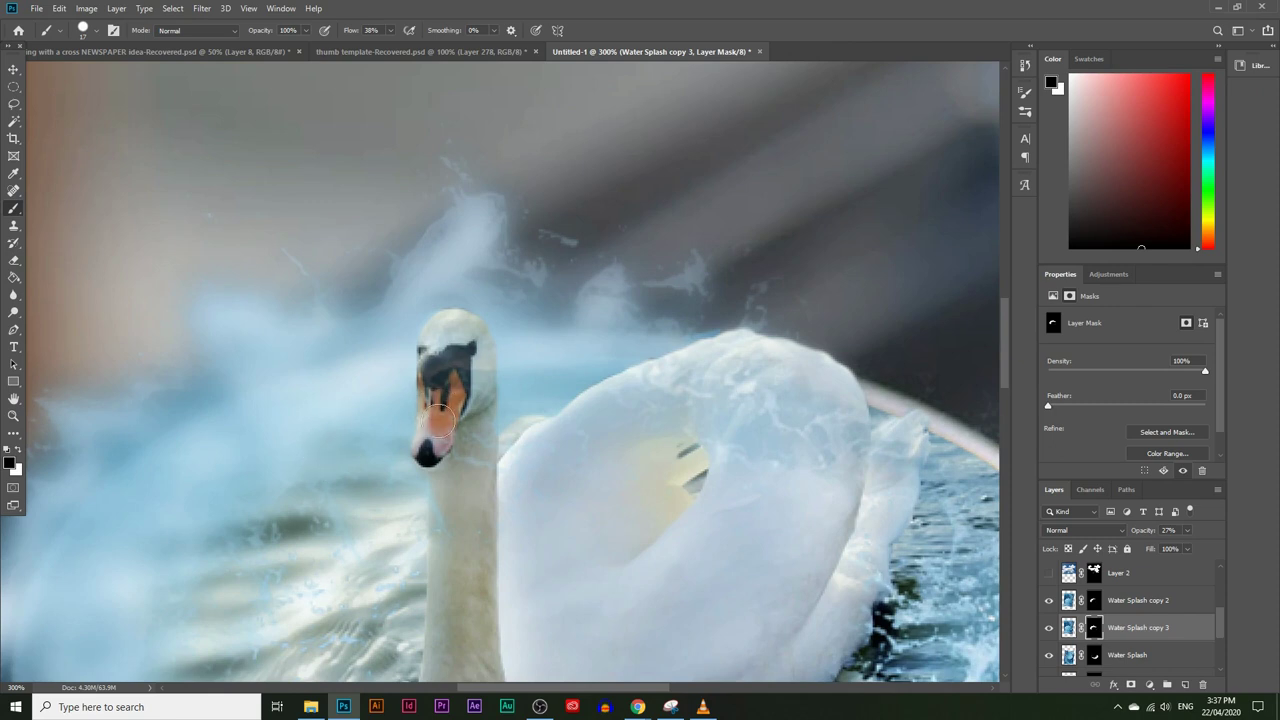
mouse_move(440, 402)
left_mouse_down()
mouse_move(436, 346)
mouse_move(450, 334)
mouse_move(468, 340)
mouse_move(470, 468)
left_mouse_up()
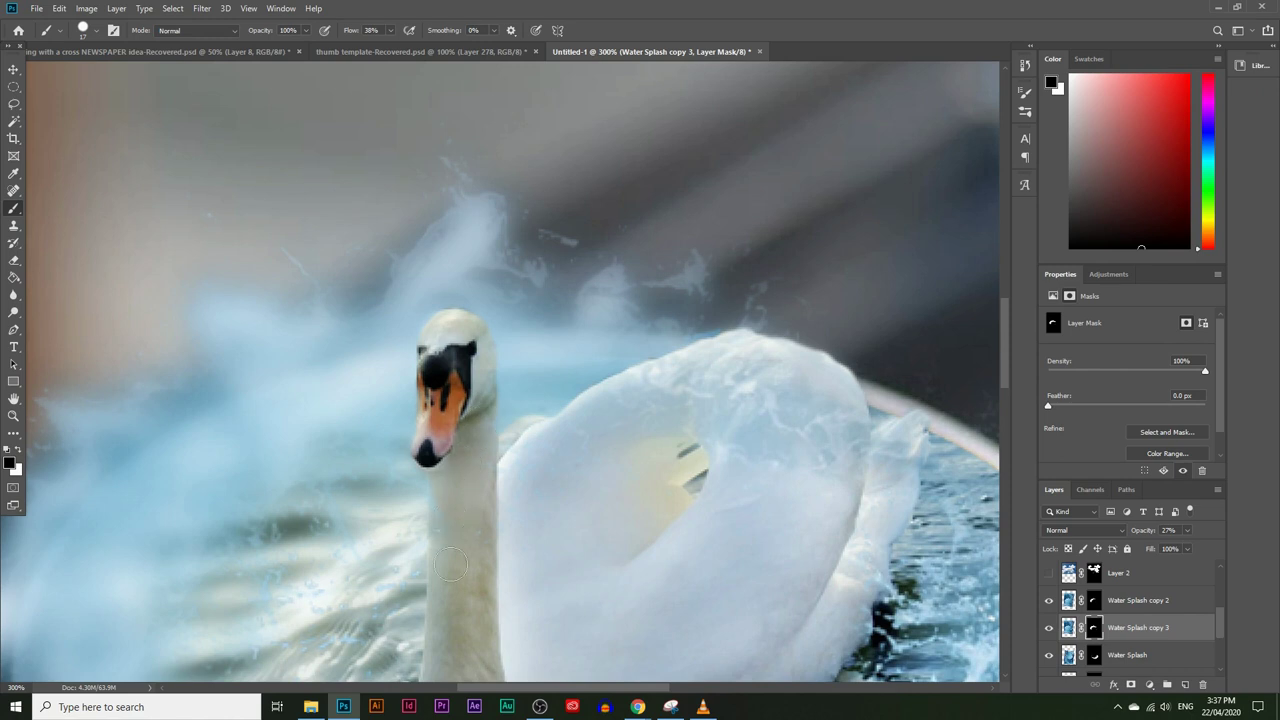
mouse_move(575, 471)
left_mouse_down()
mouse_move(608, 423)
mouse_move(722, 381)
mouse_move(714, 442)
mouse_move(782, 419)
mouse_move(855, 485)
mouse_move(902, 441)
mouse_move(867, 462)
mouse_move(838, 431)
mouse_move(841, 393)
mouse_move(854, 442)
mouse_move(813, 383)
mouse_move(768, 355)
mouse_move(736, 354)
mouse_move(572, 439)
mouse_move(593, 413)
mouse_move(566, 438)
mouse_move(770, 413)
left_mouse_up()
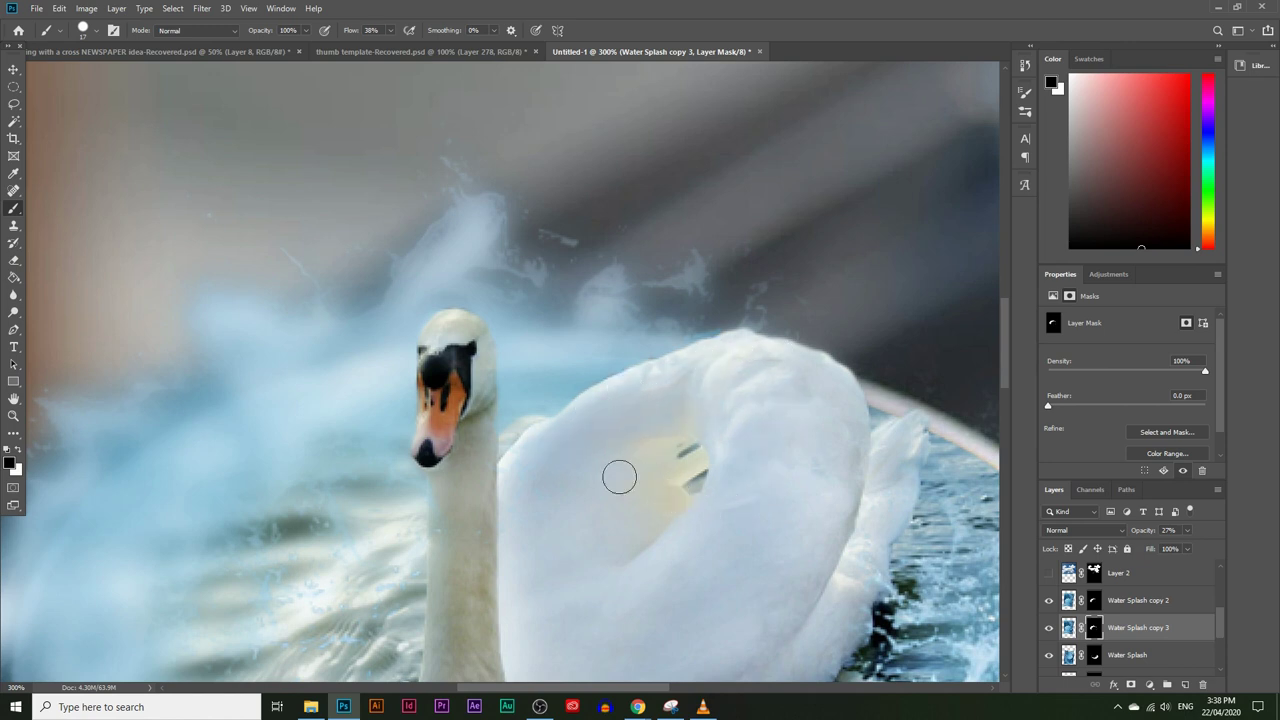
Examine how the sharp and blurred splashes blend behind the swan in the whole composition
left_click(13, 415)
left_click(391, 372)
key("super")
key("super")
left_click(461, 370, "alt")
left_click(470, 375, "alt")
left_click(485, 382, "alt")
left_click(501, 389, "alt")
left_click(501, 389)
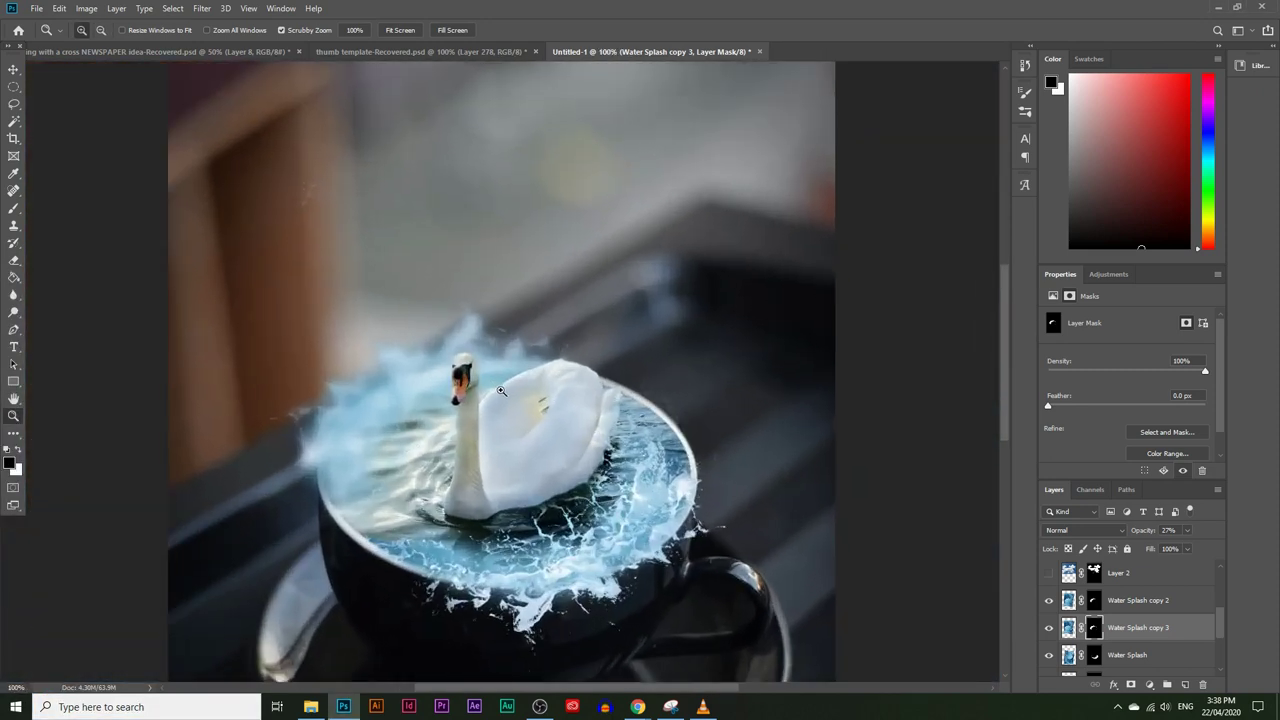
left_click(480, 407, "alt")
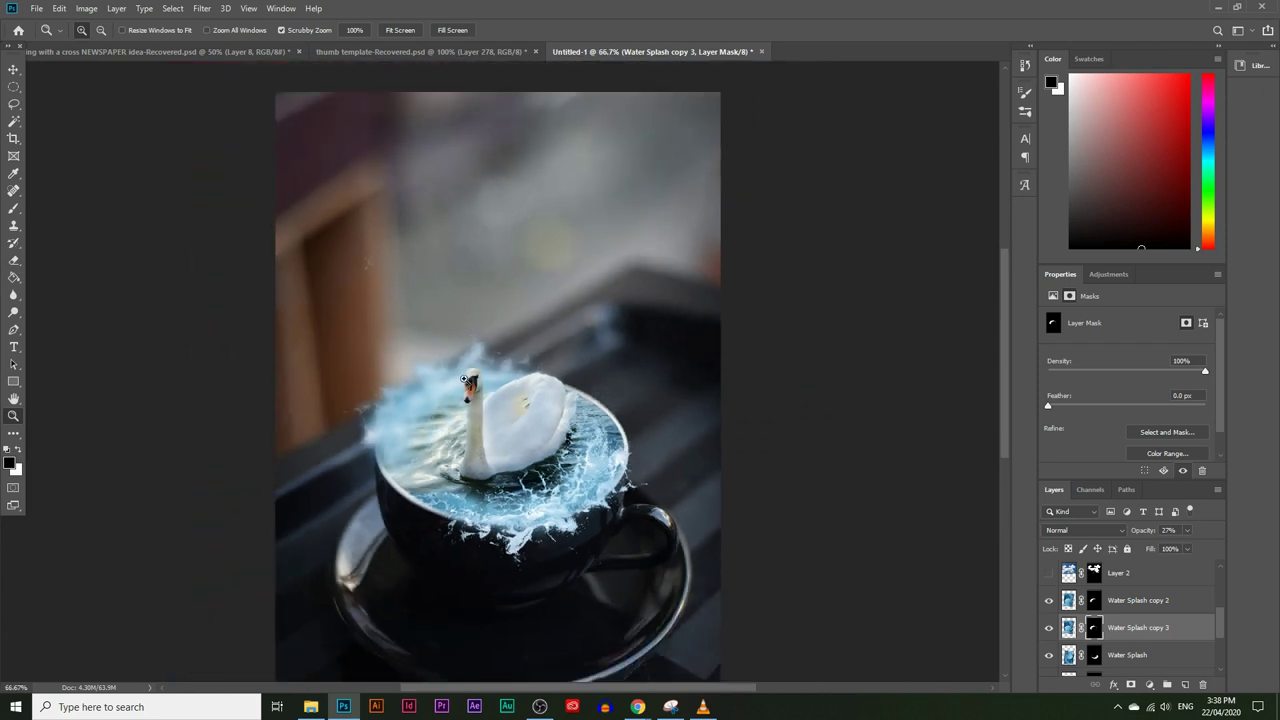
left_click(466, 388)
Try out the opacity of Water Splash copy 3 around 27% and toggle the Water Splash layer off and on to compare
left_click(1187, 530)
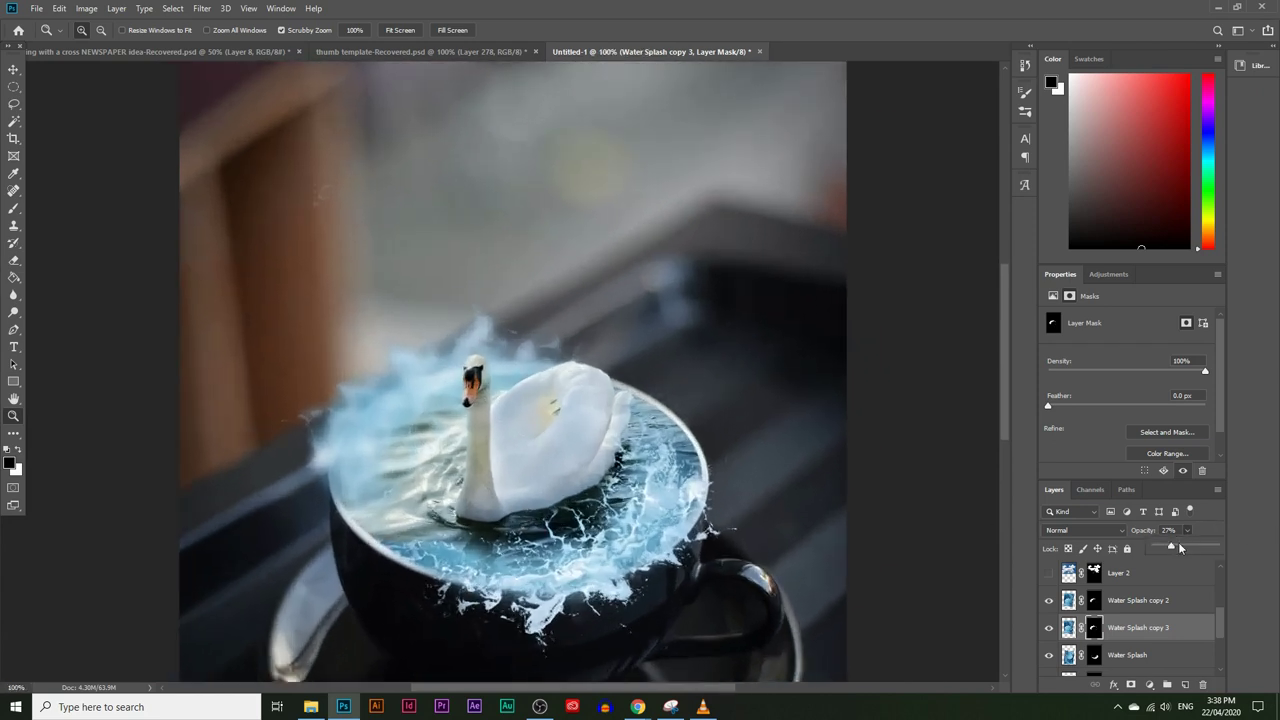
left_click_drag(1175, 546, 1171, 546)
scroll(548, 473, "down", 2)
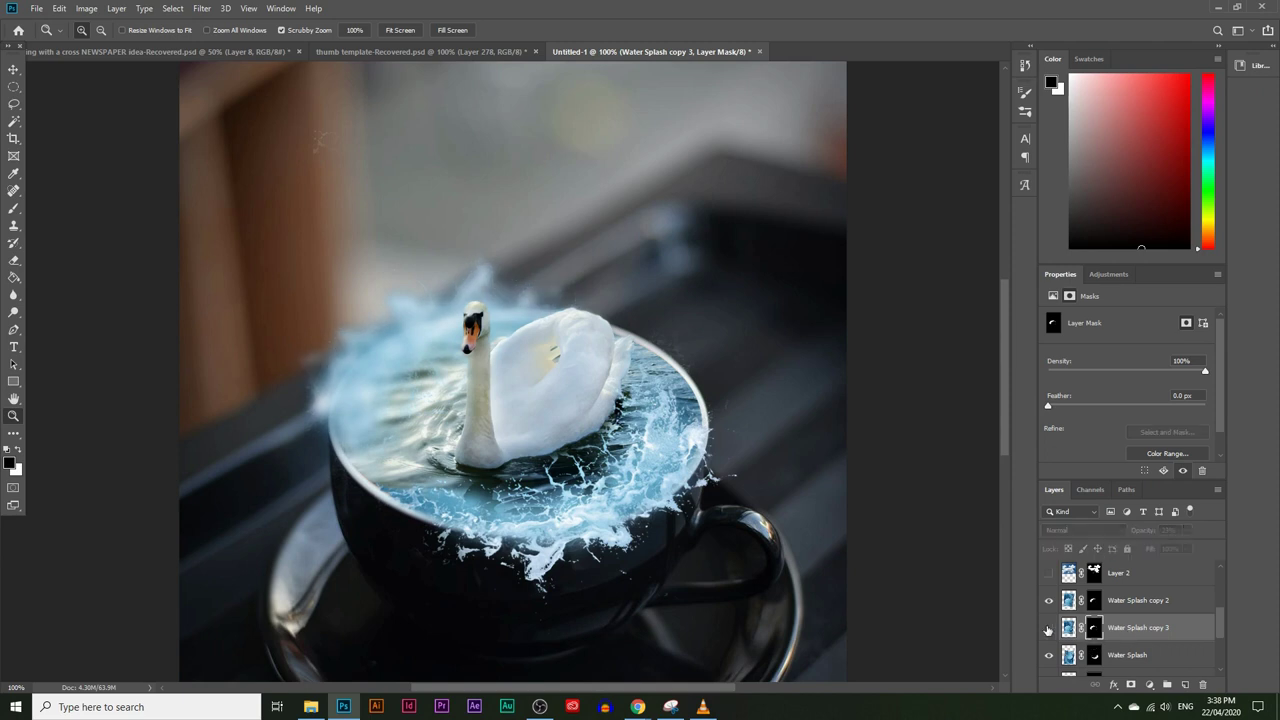
left_click(1049, 655)
left_click(1049, 655)
Fade the left end of the front splash by painting black on the Water Splash mask with a soft 100 px brush at 38% flow
left_click(1093, 658)
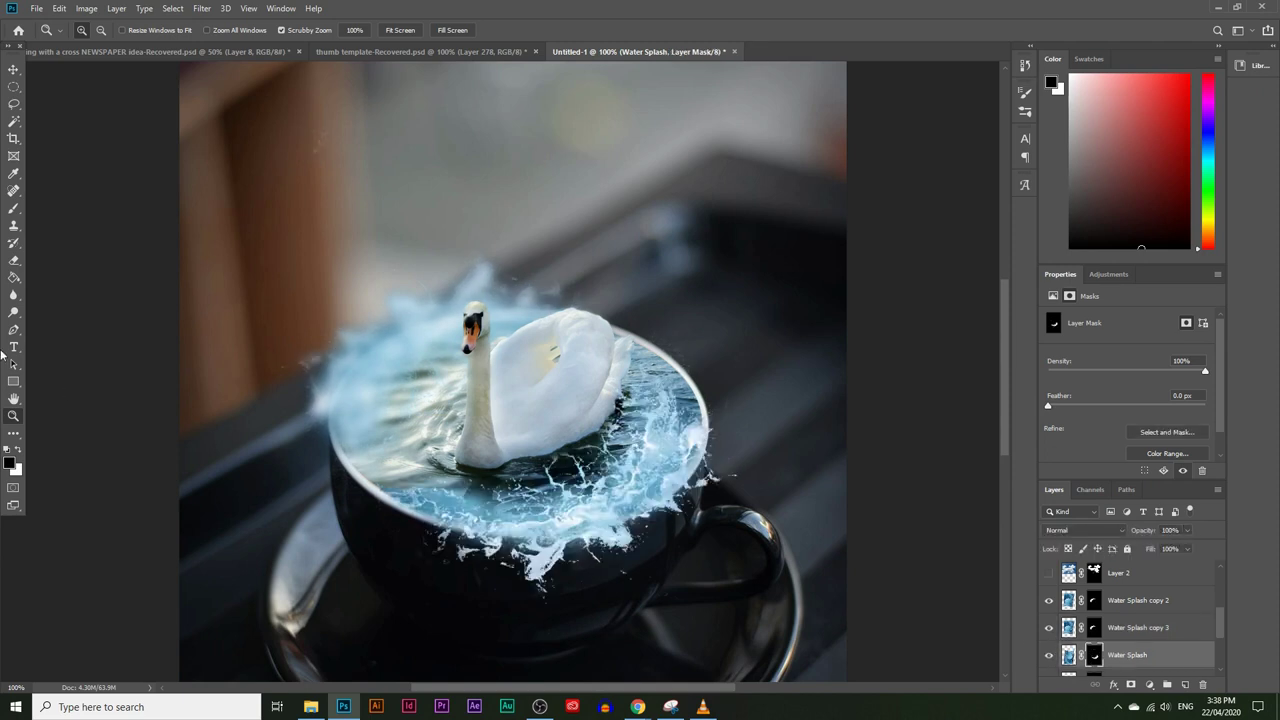
left_click(14, 209)
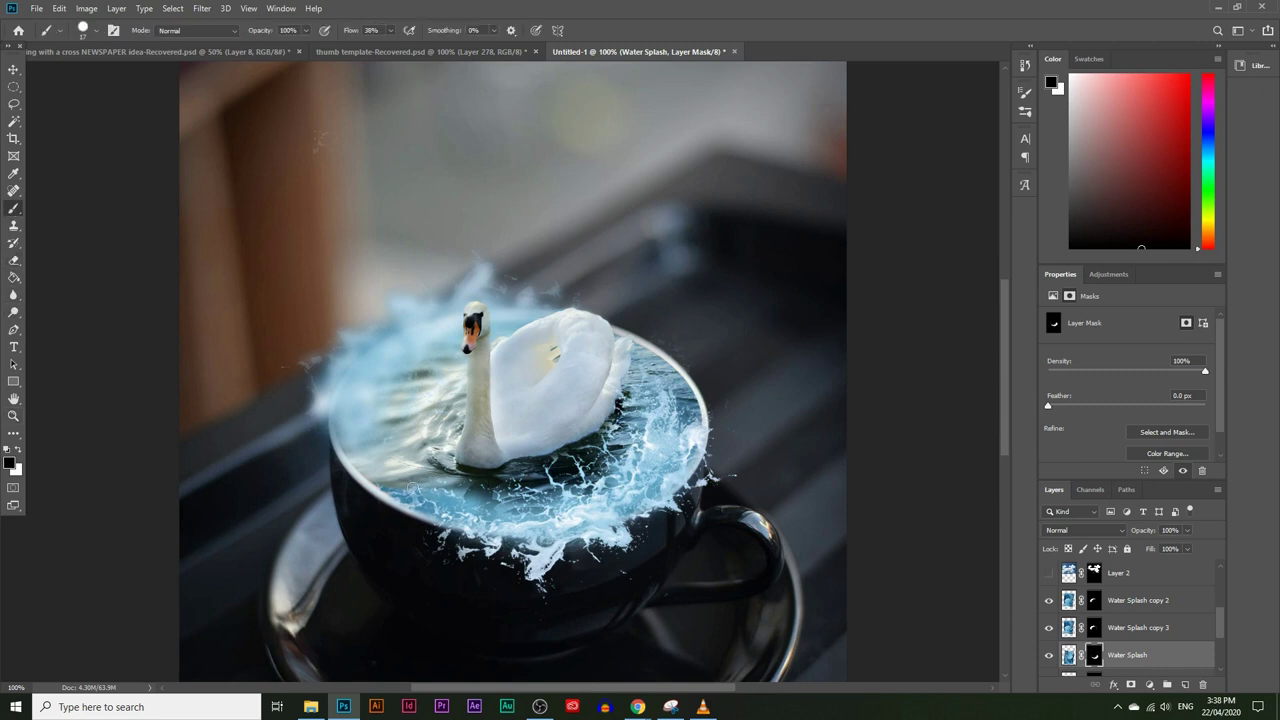
mouse_move(421, 478)
left_mouse_down()
mouse_move(397, 476)
mouse_move(416, 487)
left_mouse_up()
left_click(95, 32)
key("Return")
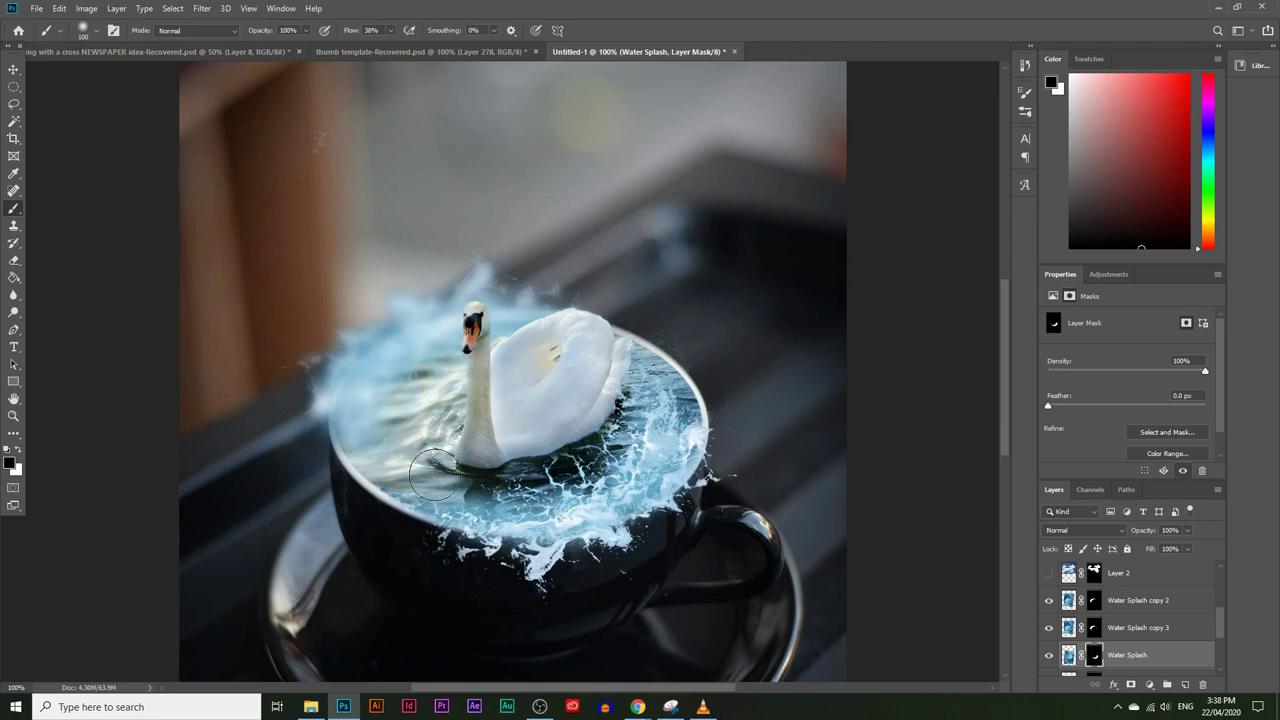
left_click(13, 415)
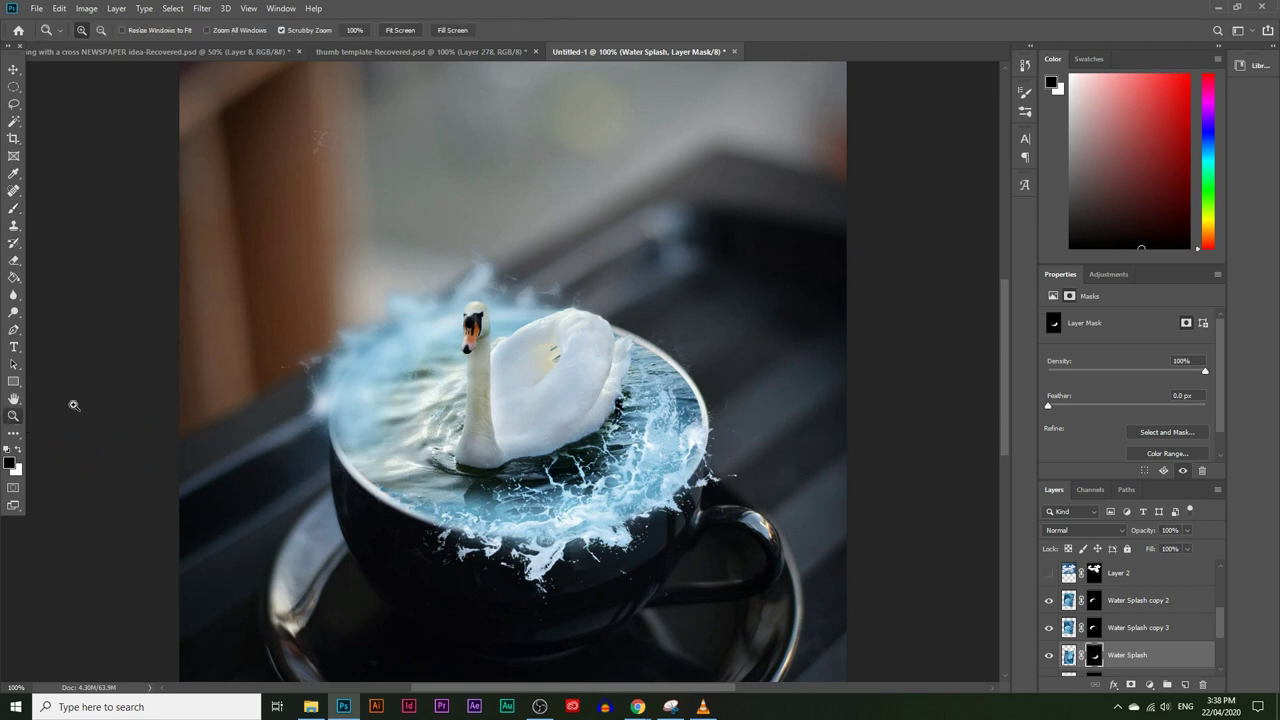
left_click(477, 415, "alt")
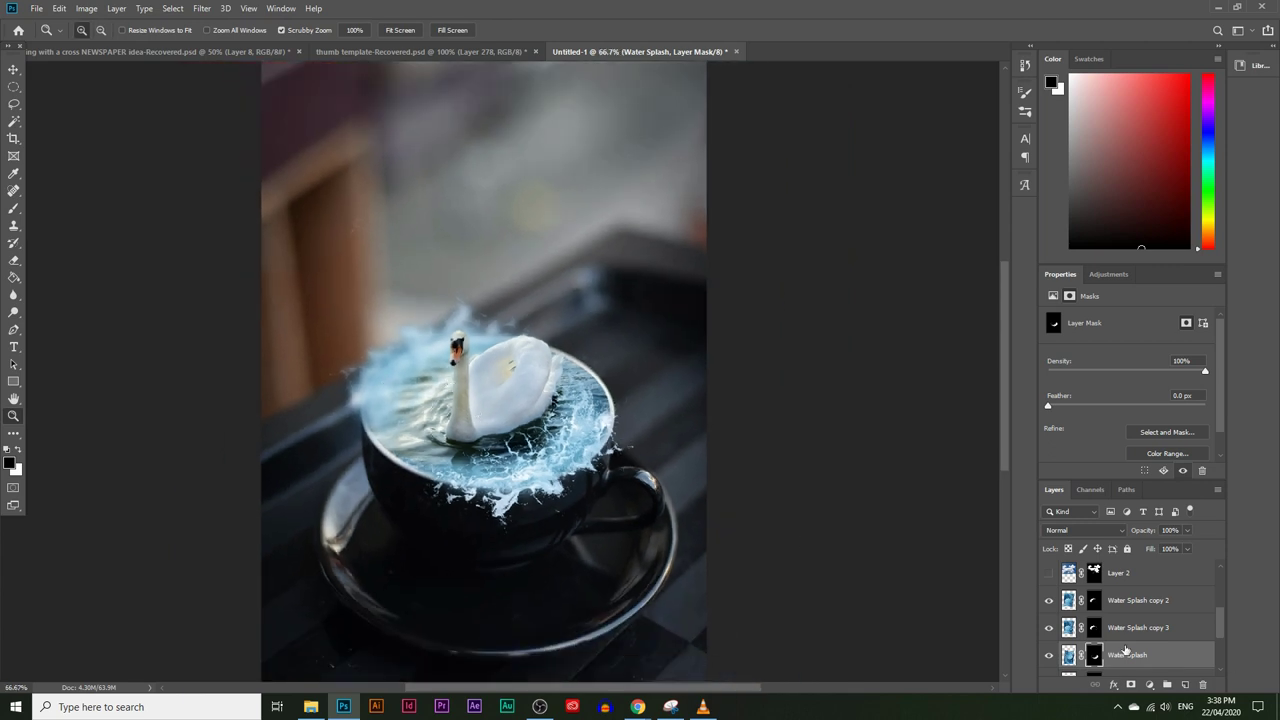
Open Selective Color on the Water Splash layer's image and adjust the cyan, magenta, yellow and black amounts of its Cyans
scroll(1125, 650, "down", 3)
scroll(1127, 648, "up", 3)
left_click(1070, 655)
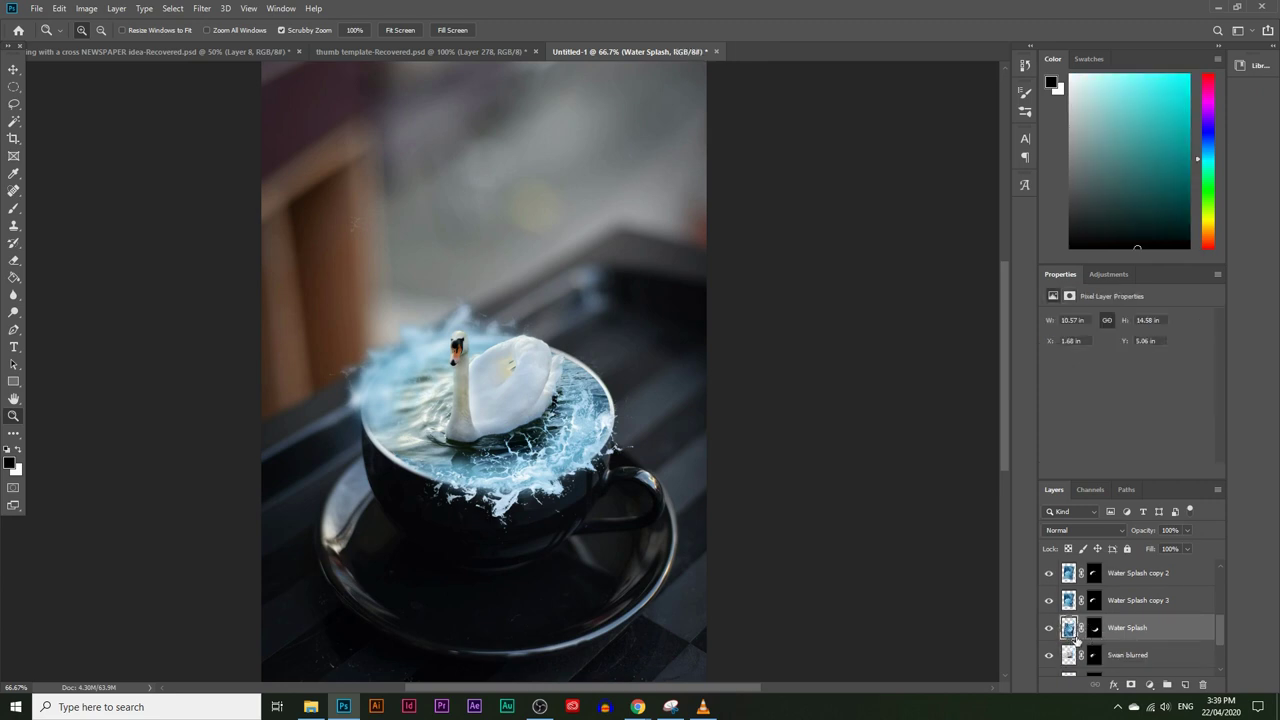
left_click(86, 8)
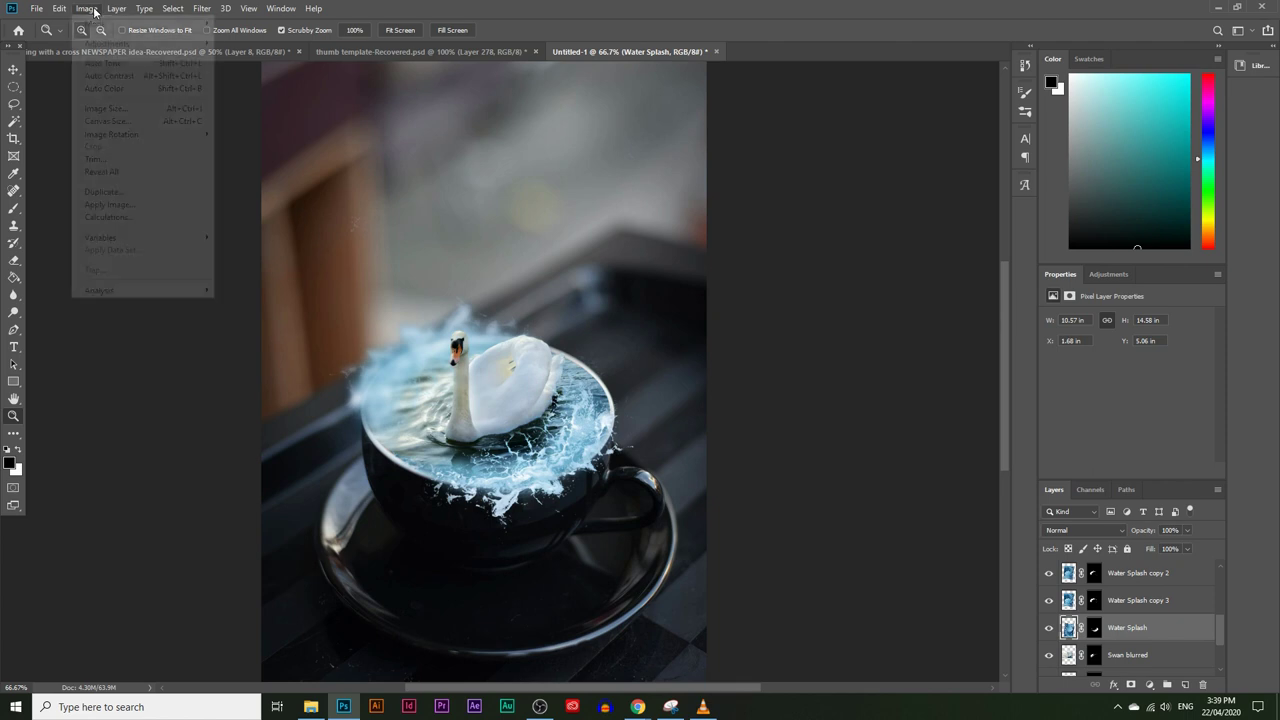
mouse_move(134, 44)
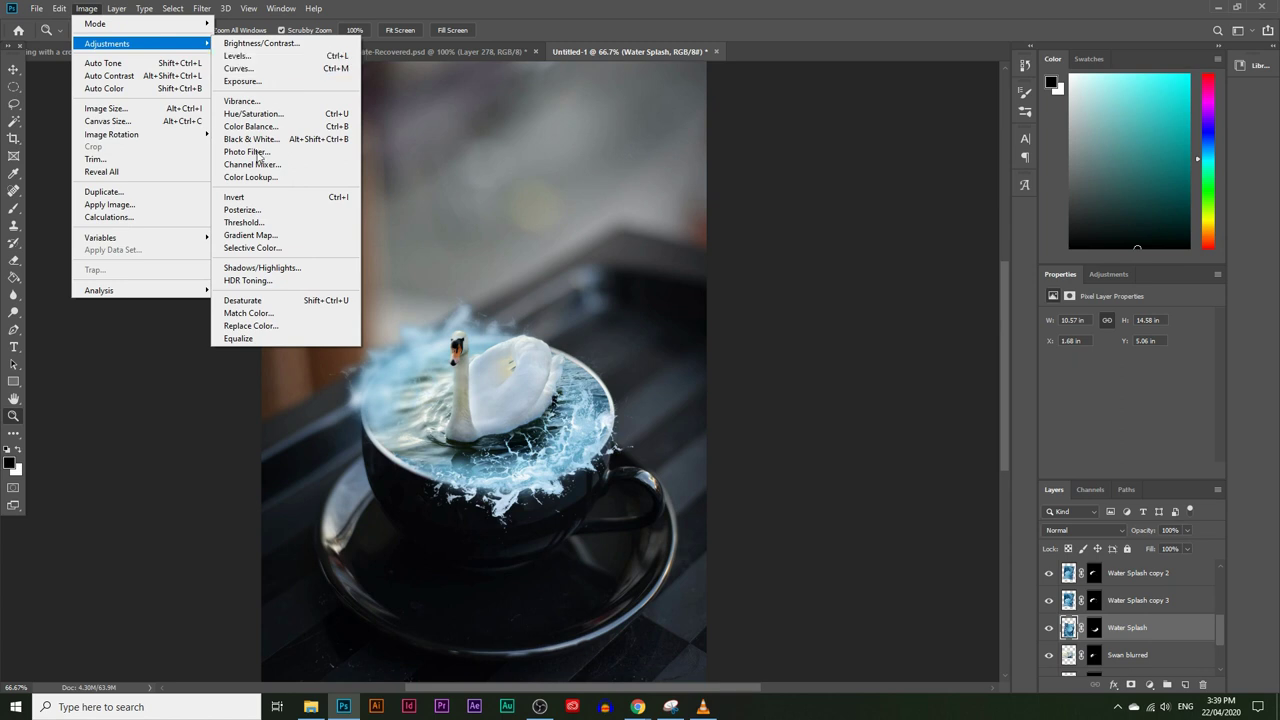
left_click(243, 251)
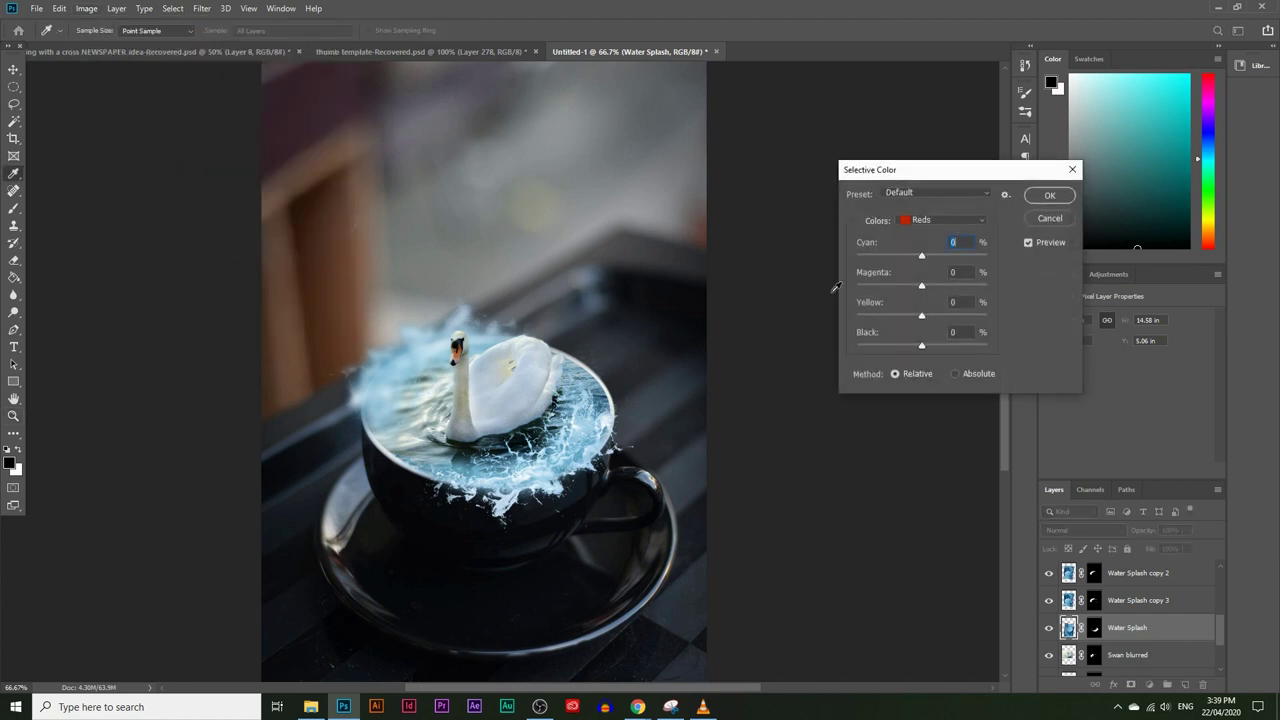
left_click(942, 228)
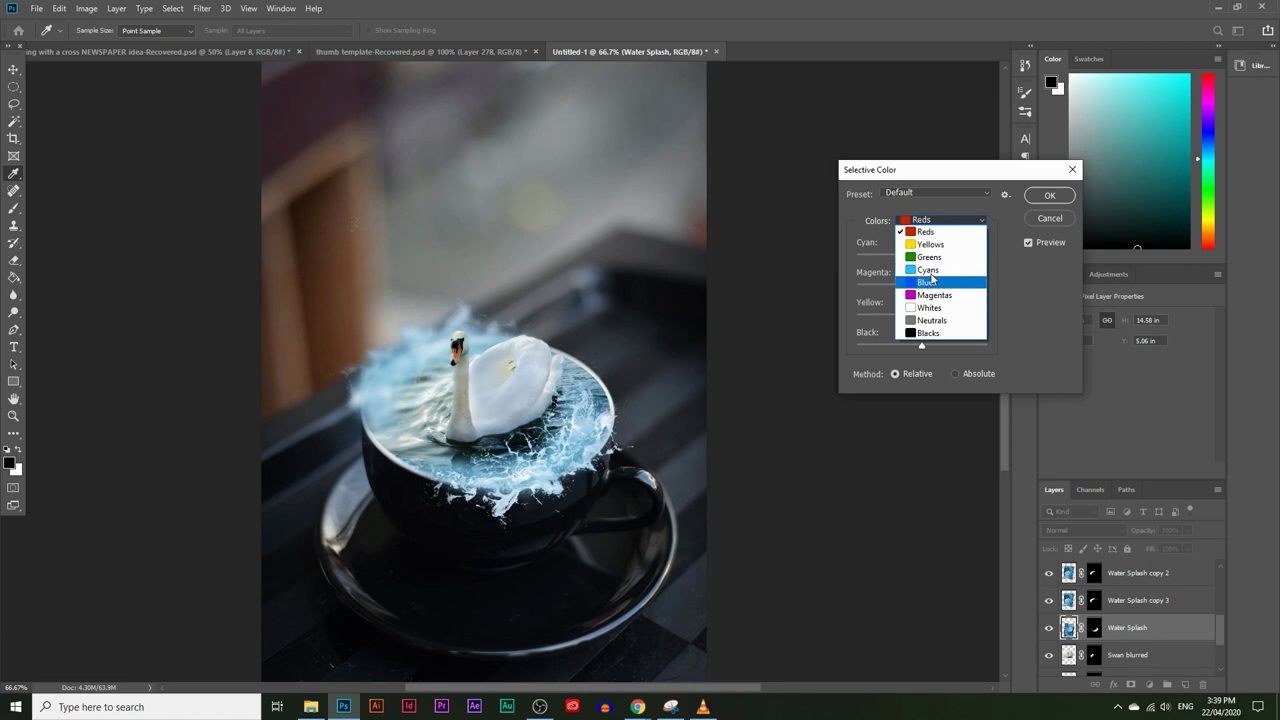
left_click(927, 272)
mouse_move(928, 255)
left_mouse_down()
mouse_move(886, 259)
mouse_move(892, 290)
mouse_move(938, 293)
mouse_move(920, 261)
left_mouse_up()
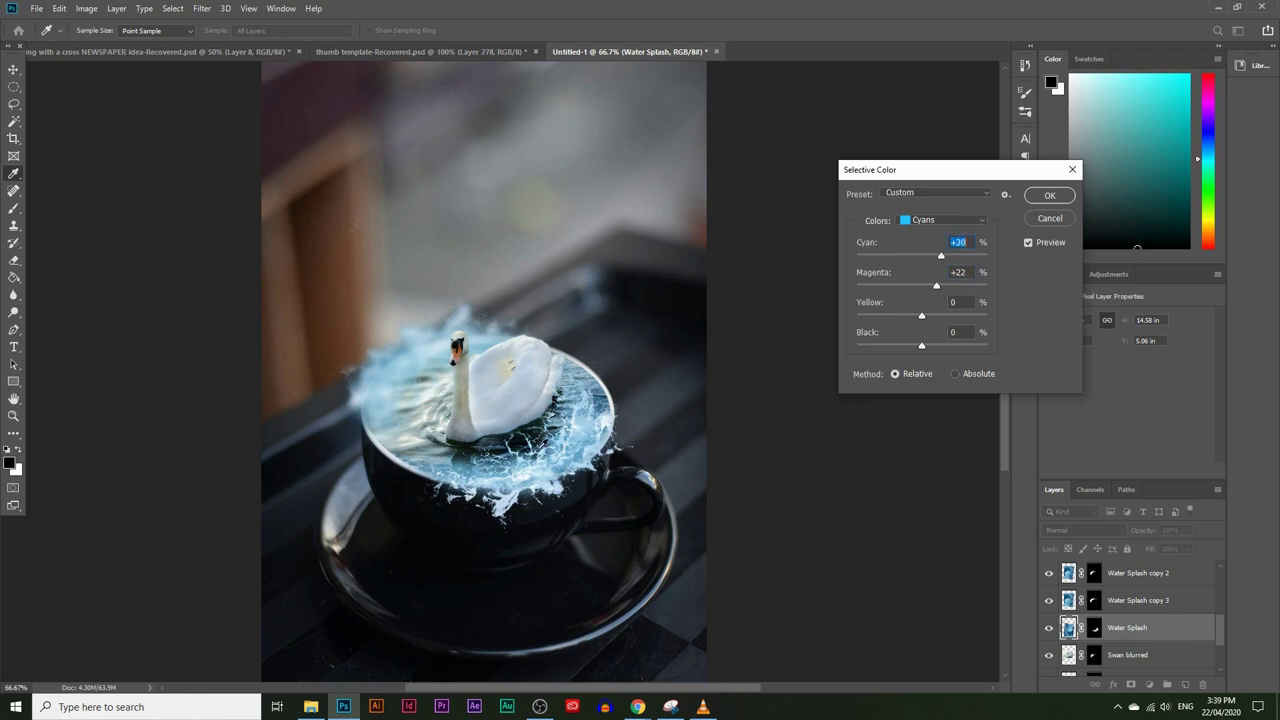
left_click_drag(940, 257, 918, 261)
left_click_drag(959, 318, 953, 258)
mouse_move(969, 350)
left_mouse_down()
mouse_move(942, 349)
mouse_move(974, 346)
left_mouse_up()
Adjust the Blues of the Water Splash layer, with cyan at -57%, magenta at -71%, raised yellow and strongly lowered black
left_click(940, 220)
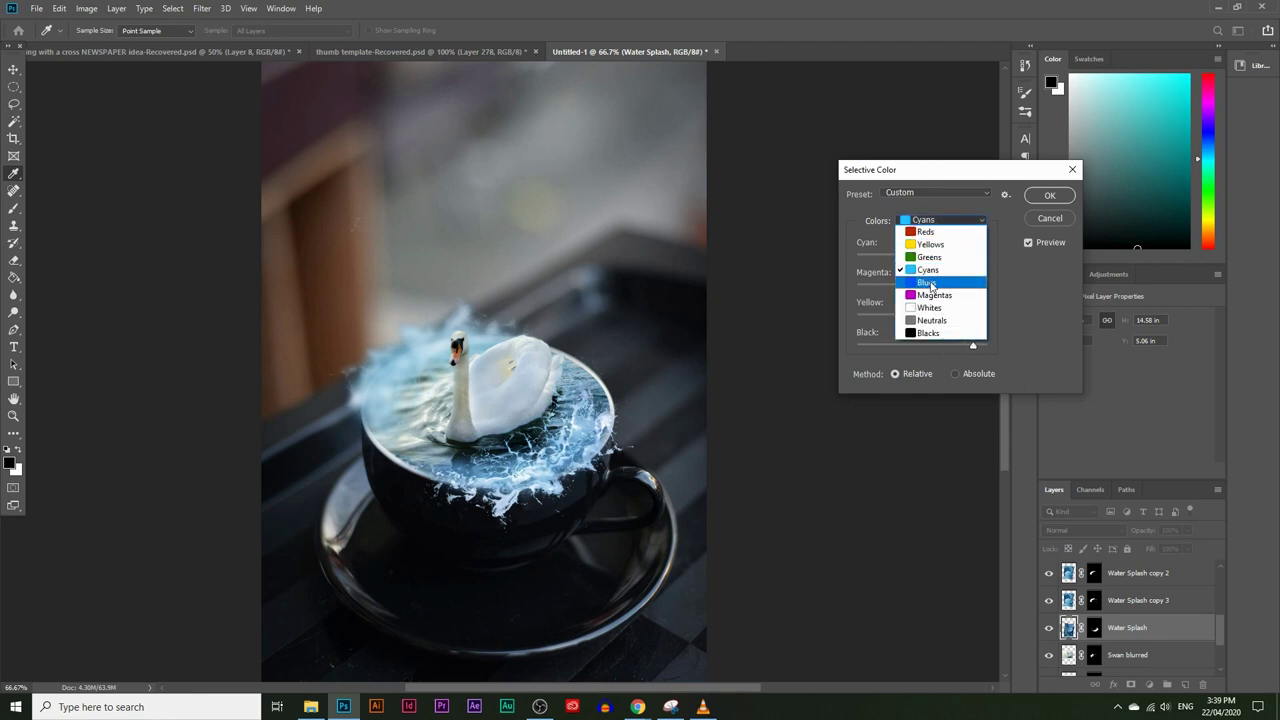
left_click(936, 285)
left_click_drag(935, 256, 957, 287)
left_click_drag(877, 288, 858, 346)
left_click_drag(963, 256, 886, 268)
left_click_drag(892, 315, 931, 312)
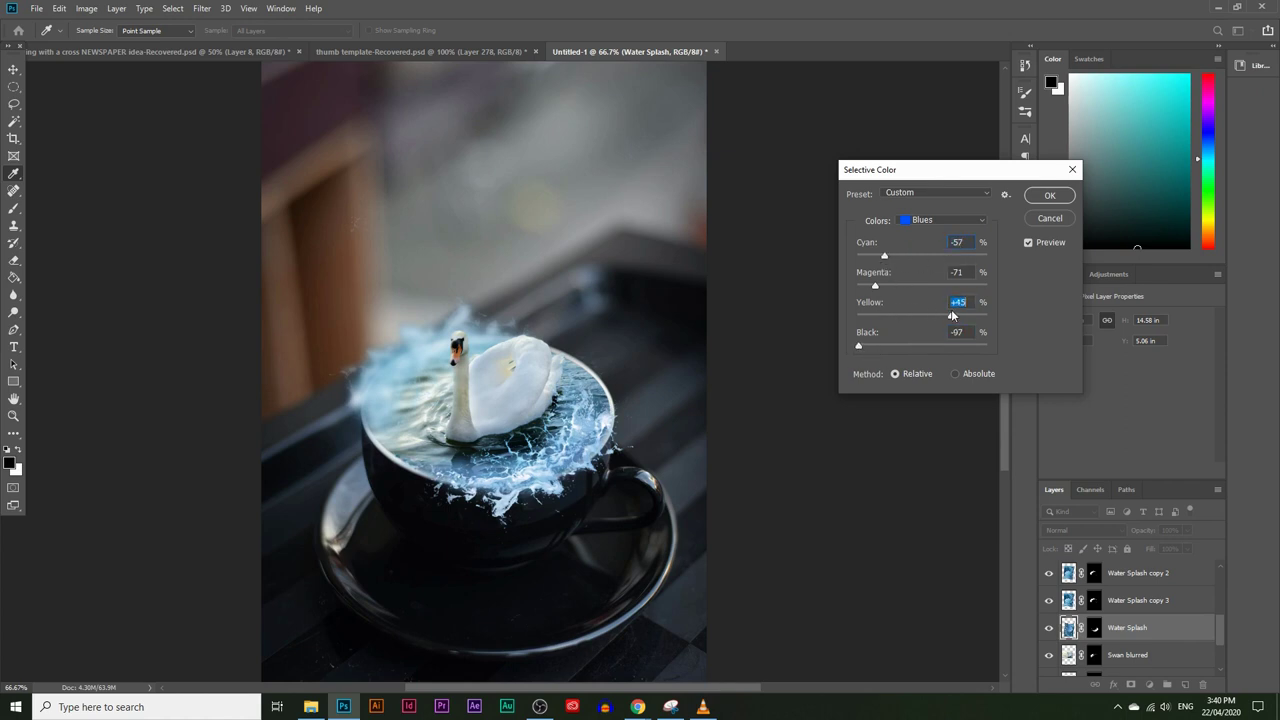
left_click_drag(858, 346, 879, 346)
Set the Water Splash layer's Neutrals to cyan +23, magenta +11, yellow +72 and black +54%, and apply the Selective Color adjustment
left_click(935, 220)
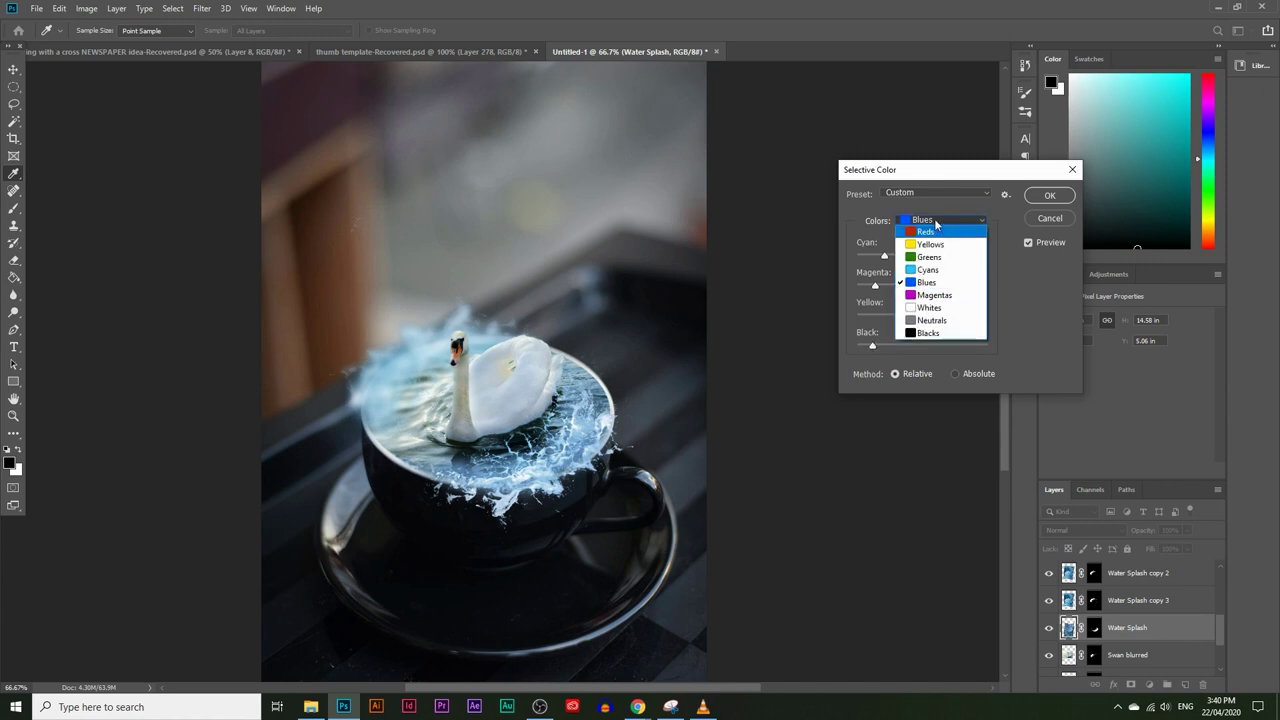
left_click(866, 228)
left_click(951, 221)
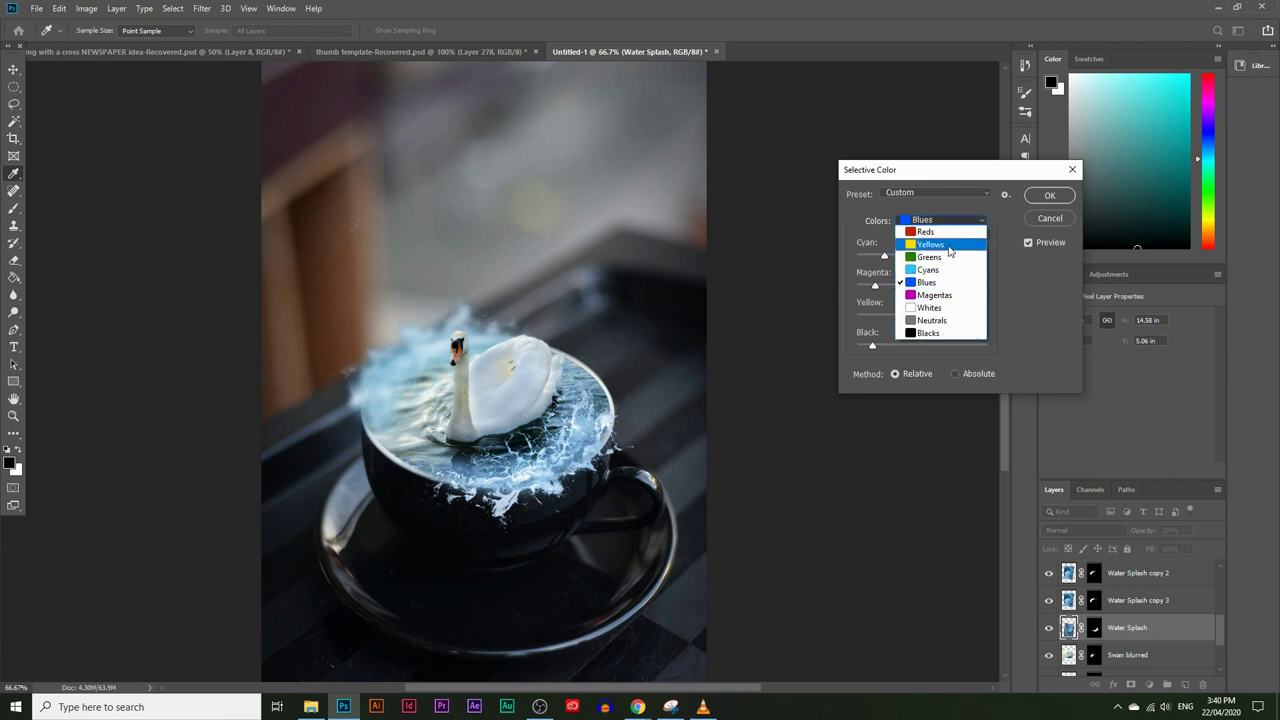
left_click(935, 320)
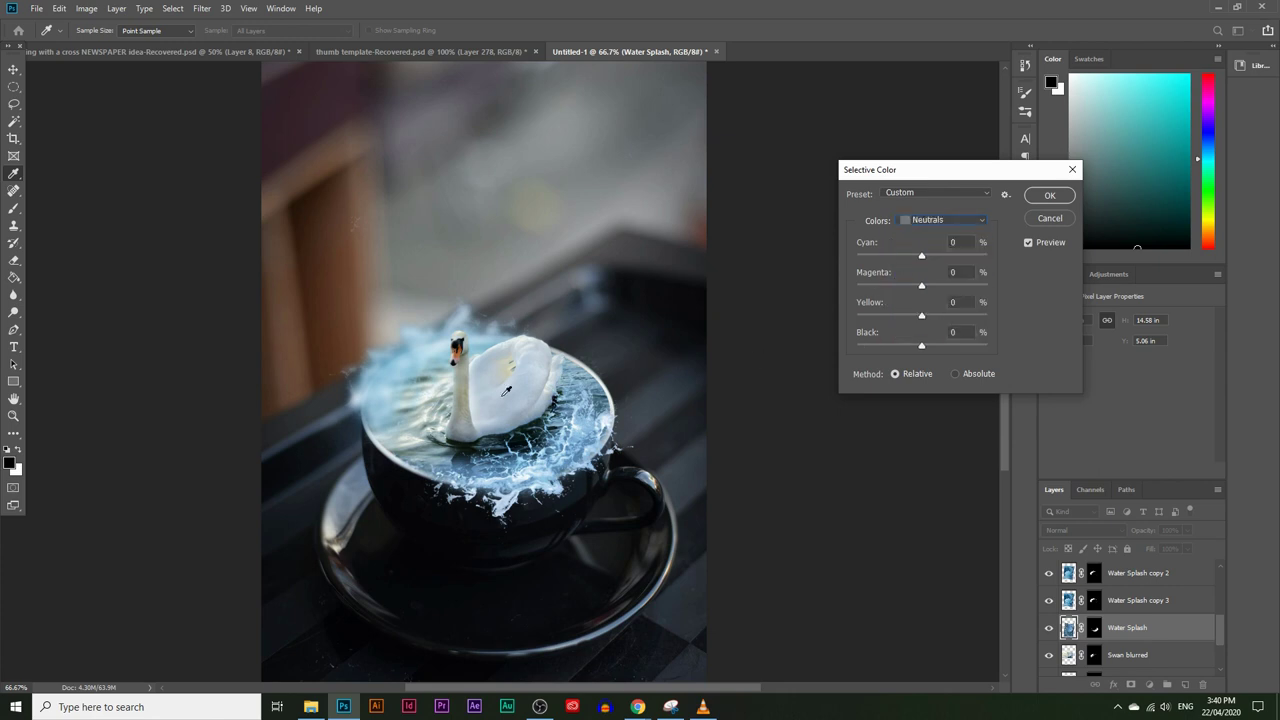
mouse_move(921, 254)
left_mouse_down()
mouse_move(892, 256)
mouse_move(945, 254)
left_mouse_up()
left_click_drag(921, 285, 957, 340)
left_click_drag(952, 285, 970, 306)
left_click_drag(951, 257, 922, 258)
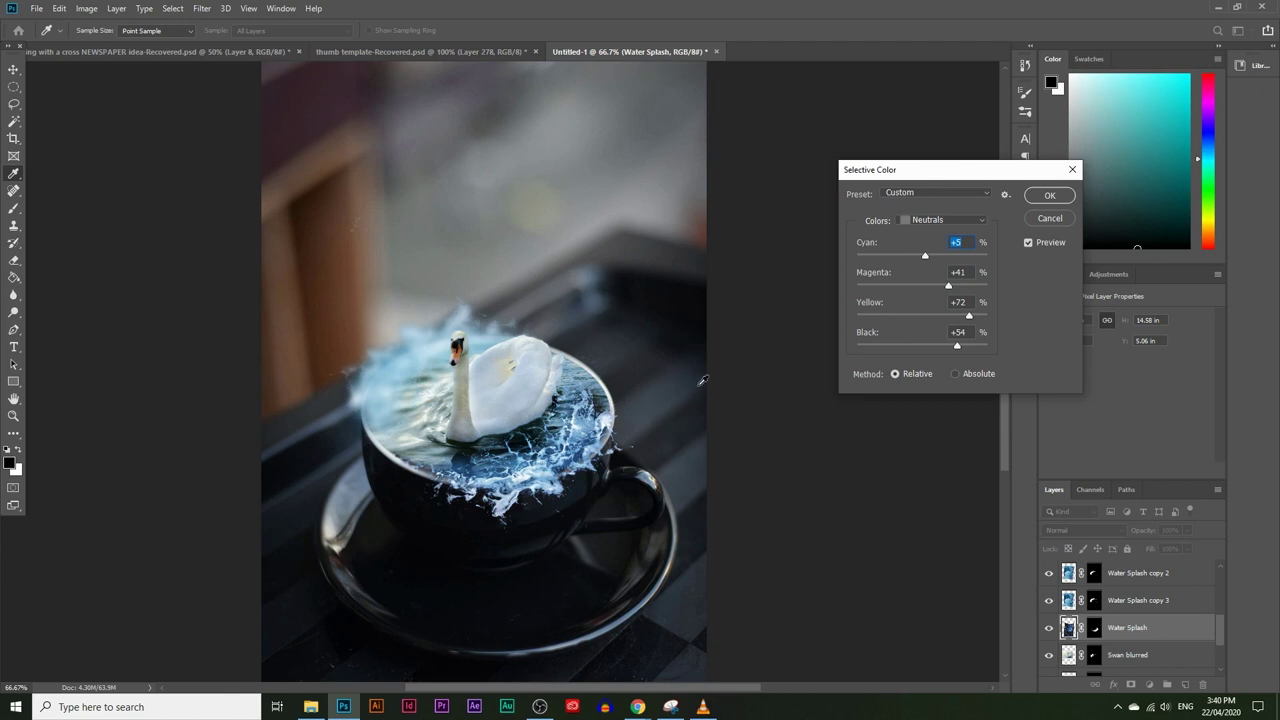
left_click_drag(919, 259, 929, 285)
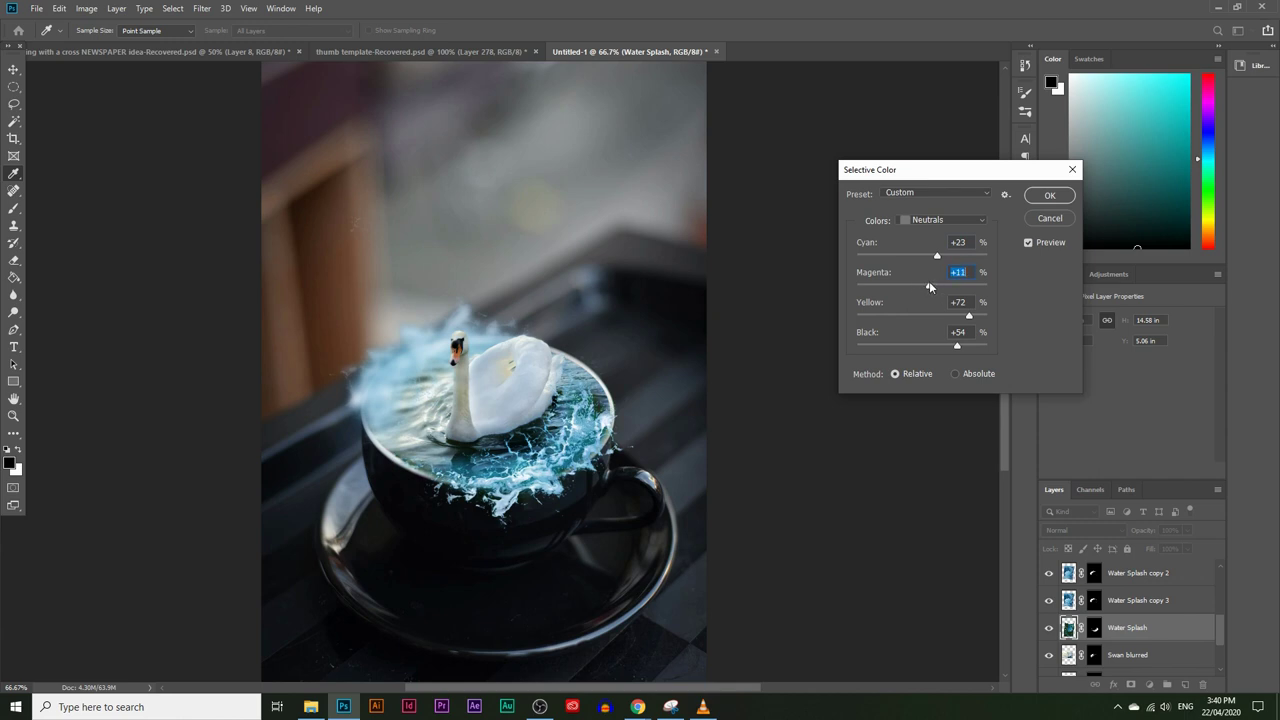
left_click(1049, 195)
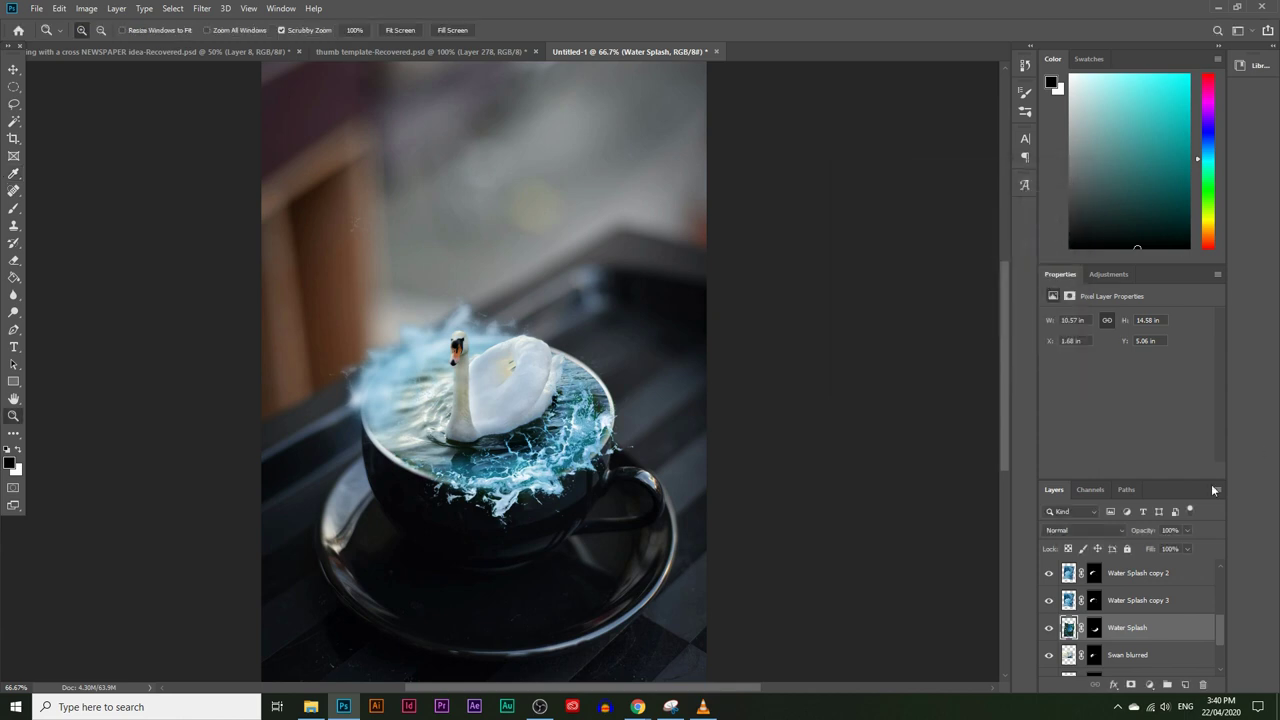
Darken the Water Splash layer with a Brightness/Contrast adjustment of brightness -41 and contrast 4
scroll(955, 525, "down", 1)
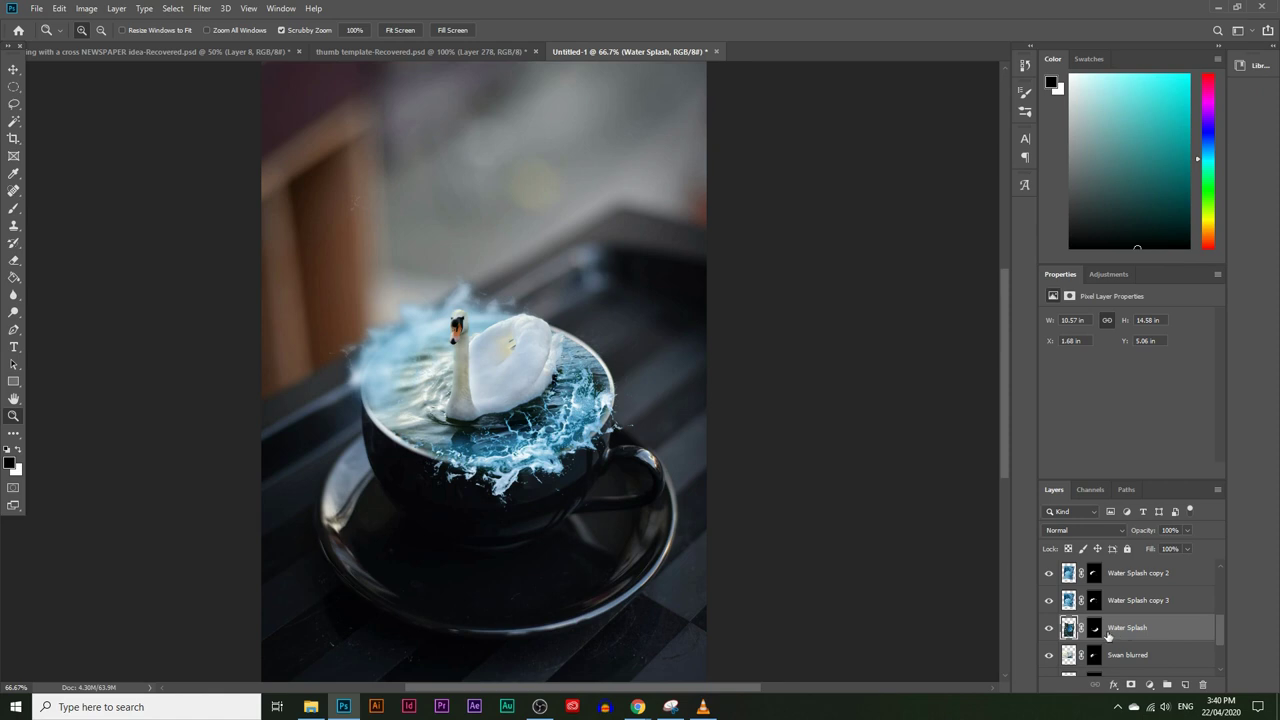
left_click(90, 8)
mouse_move(130, 44)
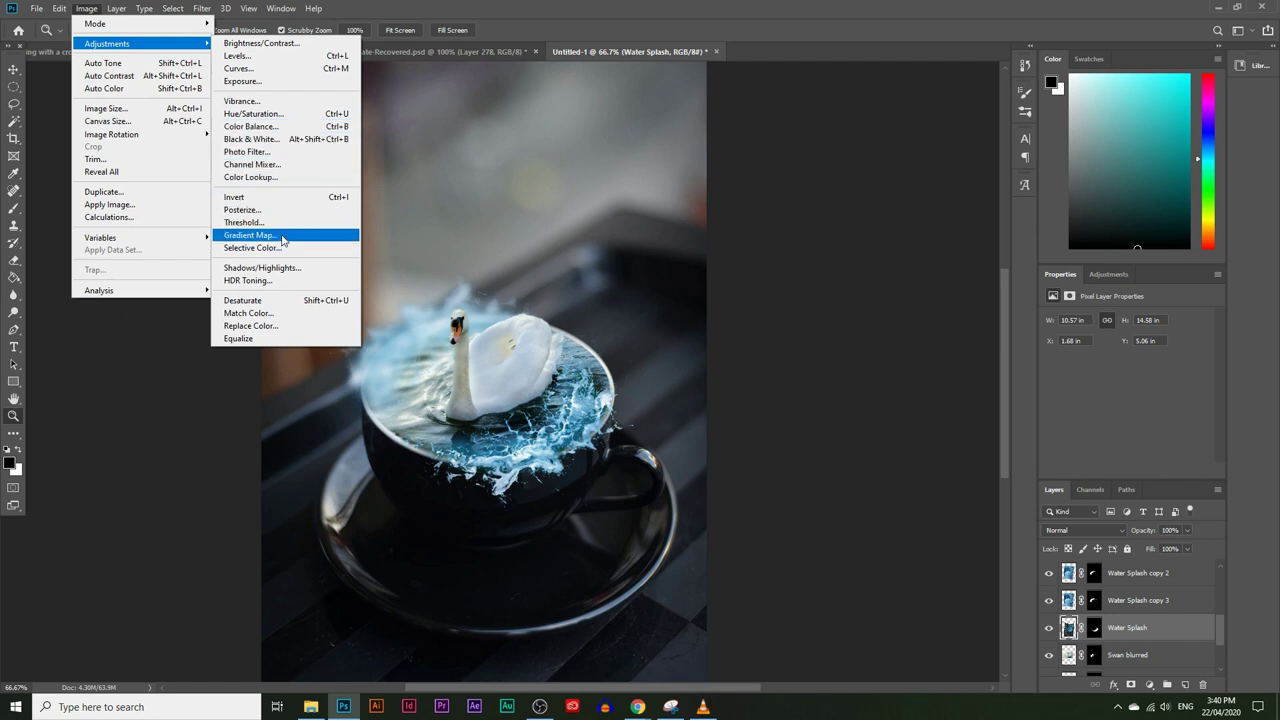
left_click(263, 44)
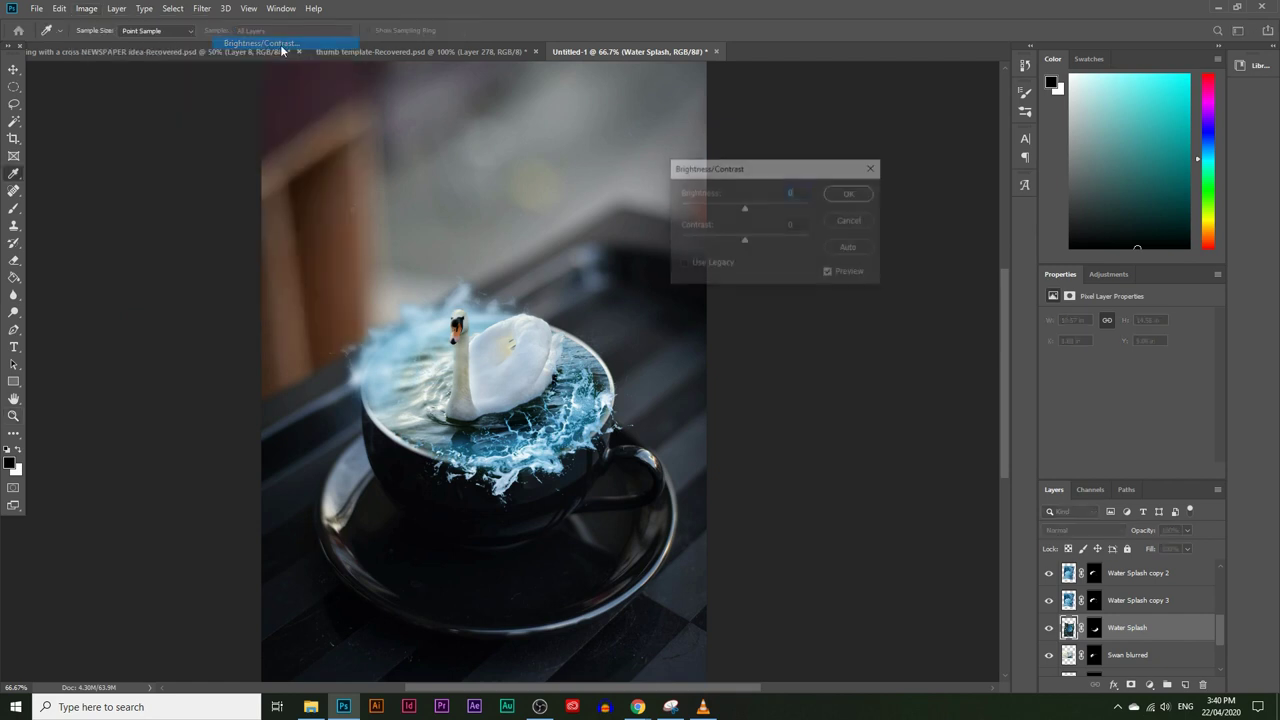
mouse_move(744, 208)
left_mouse_down()
mouse_move(715, 202)
mouse_move(756, 244)
mouse_move(728, 209)
left_mouse_up()
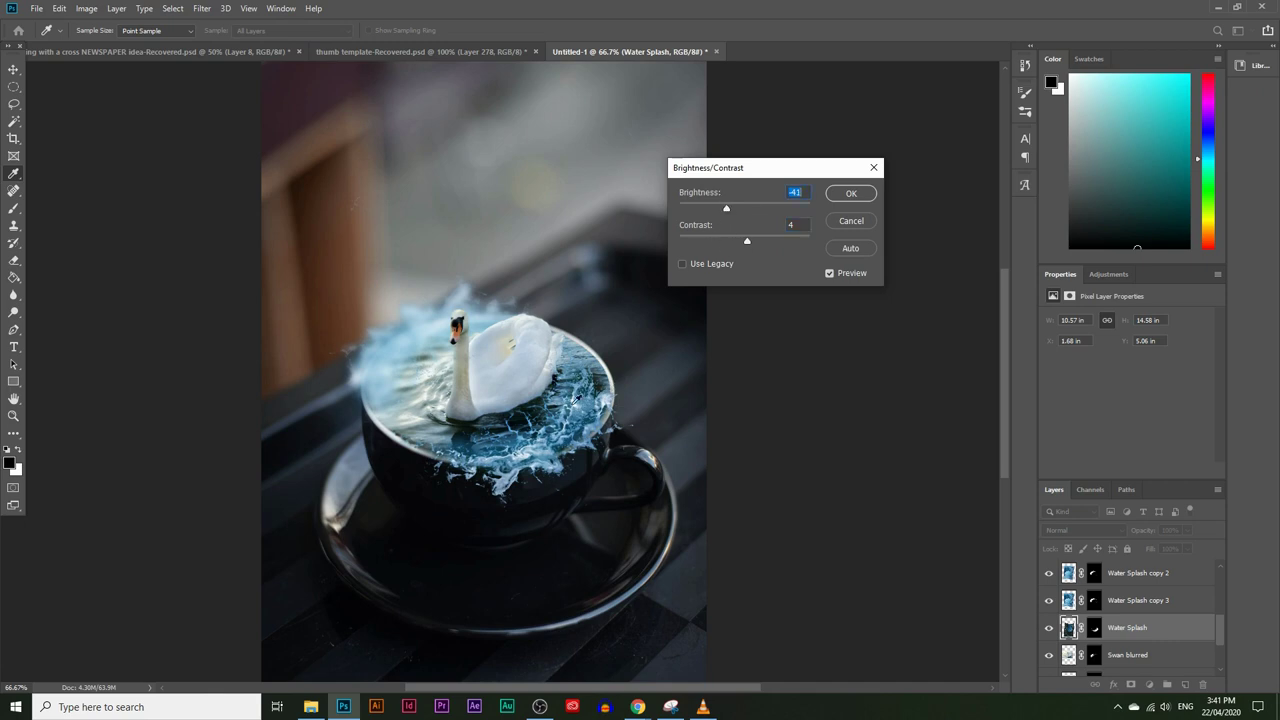
left_click_drag(747, 241, 748, 243)
left_click(851, 194)
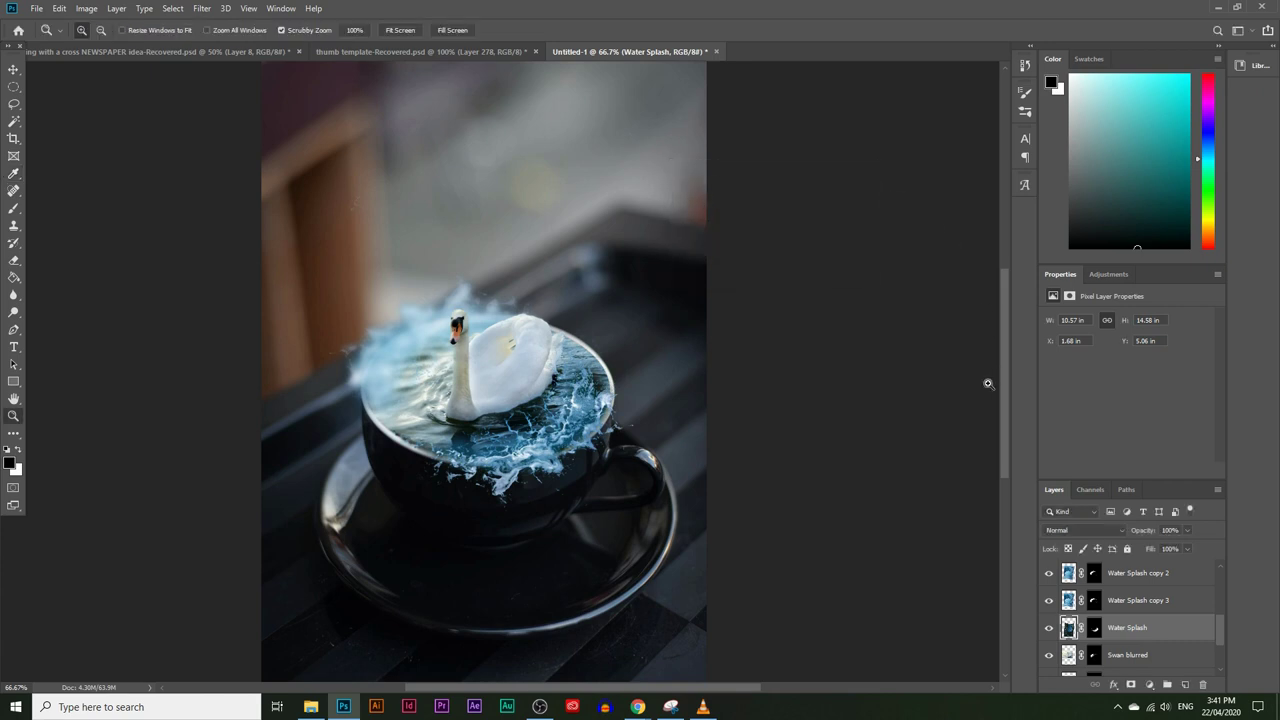
Apply Selective Color to the Water Splash copy 3 image with Neutrals at cyan +29, magenta +8, yellow -64 and black -43%
scroll(740, 450, "down", 1)
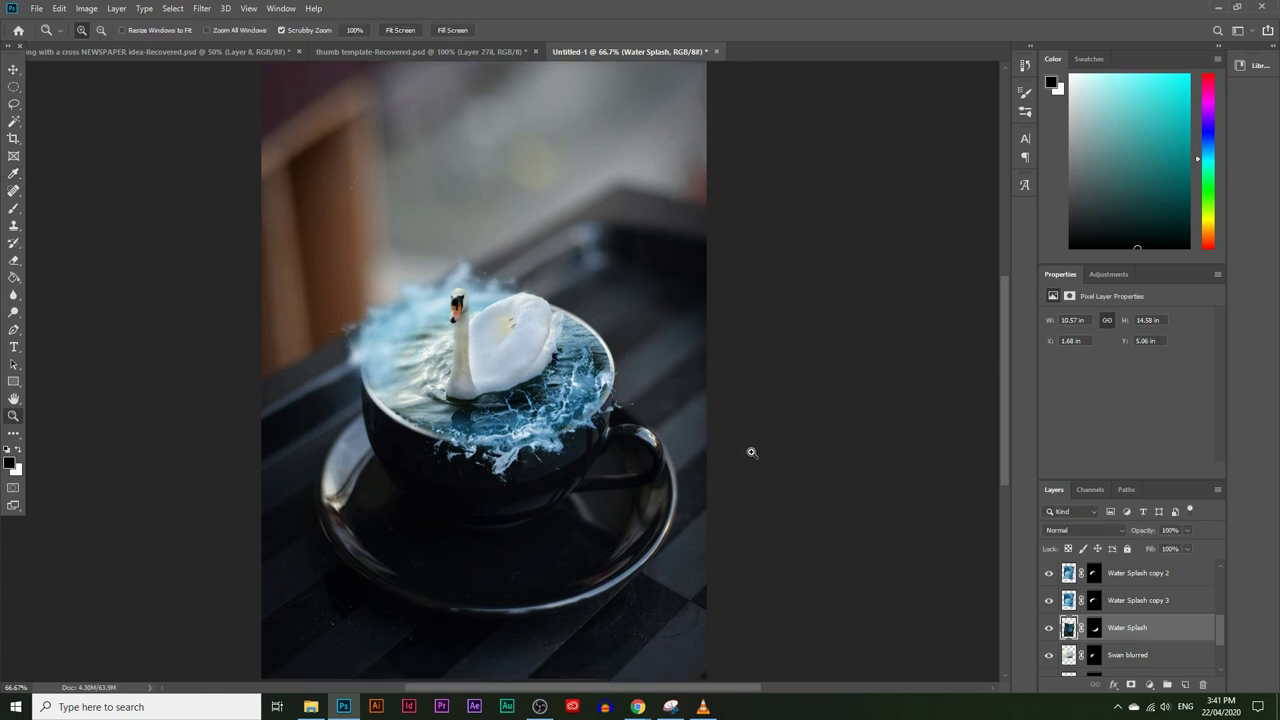
scroll(1068, 574, "up", 1)
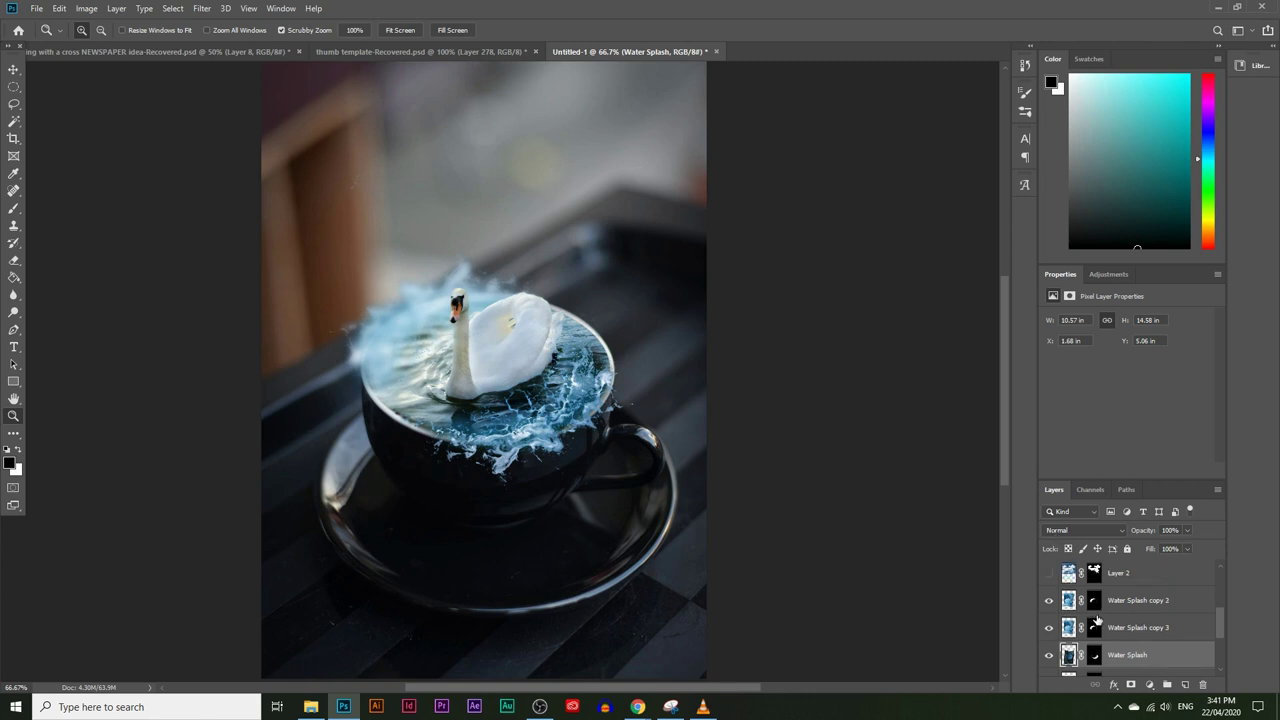
left_click(1094, 600)
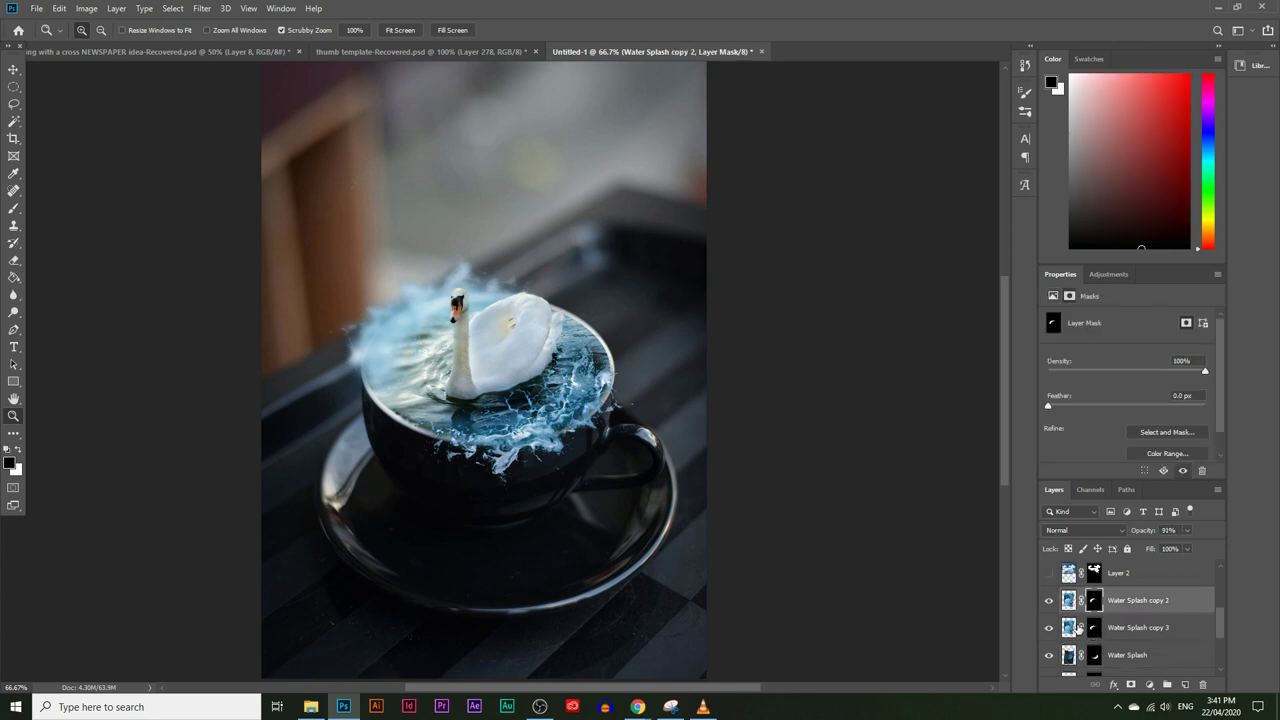
left_click(1069, 627)
left_click(84, 8)
mouse_move(129, 46)
left_click(250, 248)
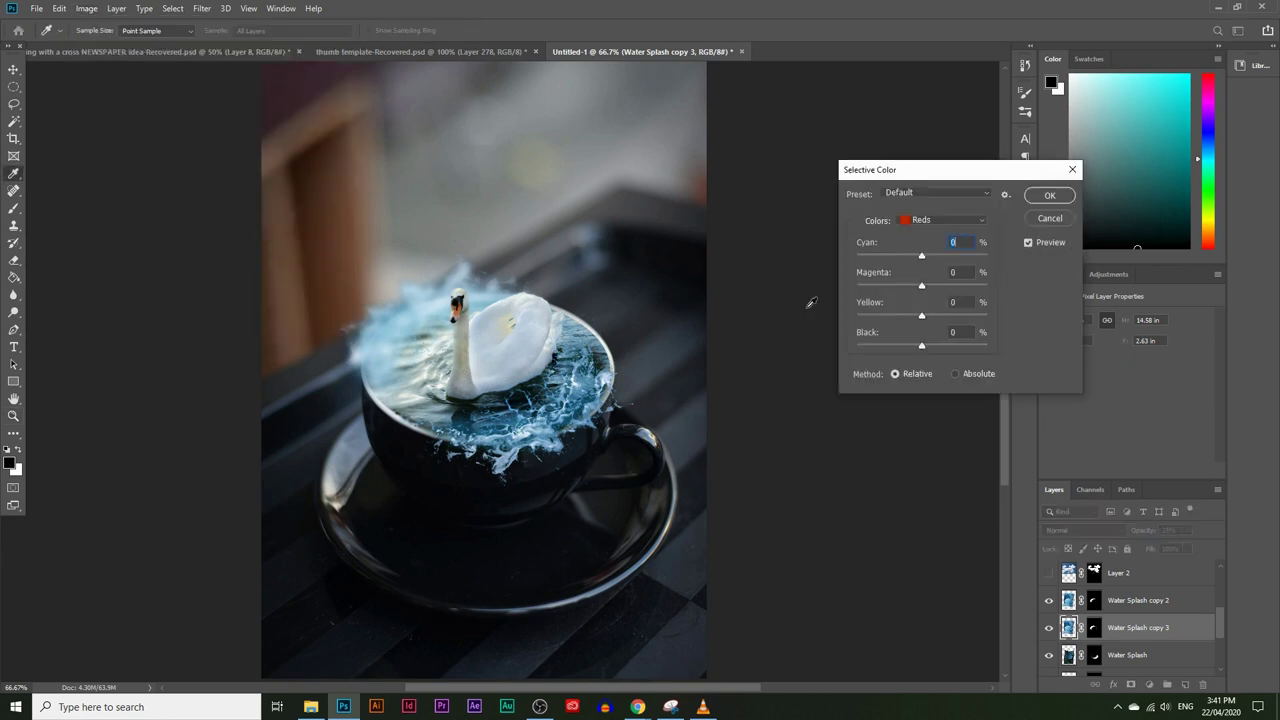
left_click(941, 220)
left_click(930, 318)
mouse_move(918, 258)
left_mouse_down()
mouse_move(886, 262)
mouse_move(881, 318)
mouse_move(906, 342)
mouse_move(894, 346)
mouse_move(939, 255)
left_mouse_up()
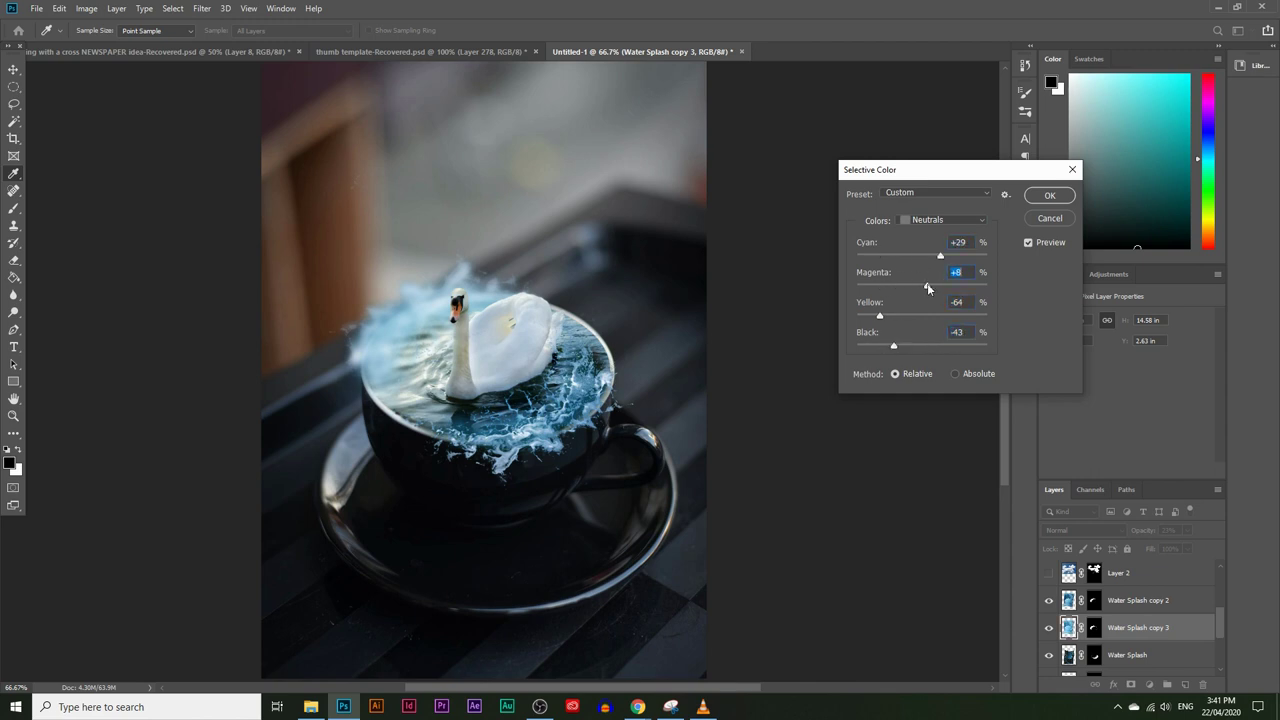
left_click(1049, 195)
key("z")
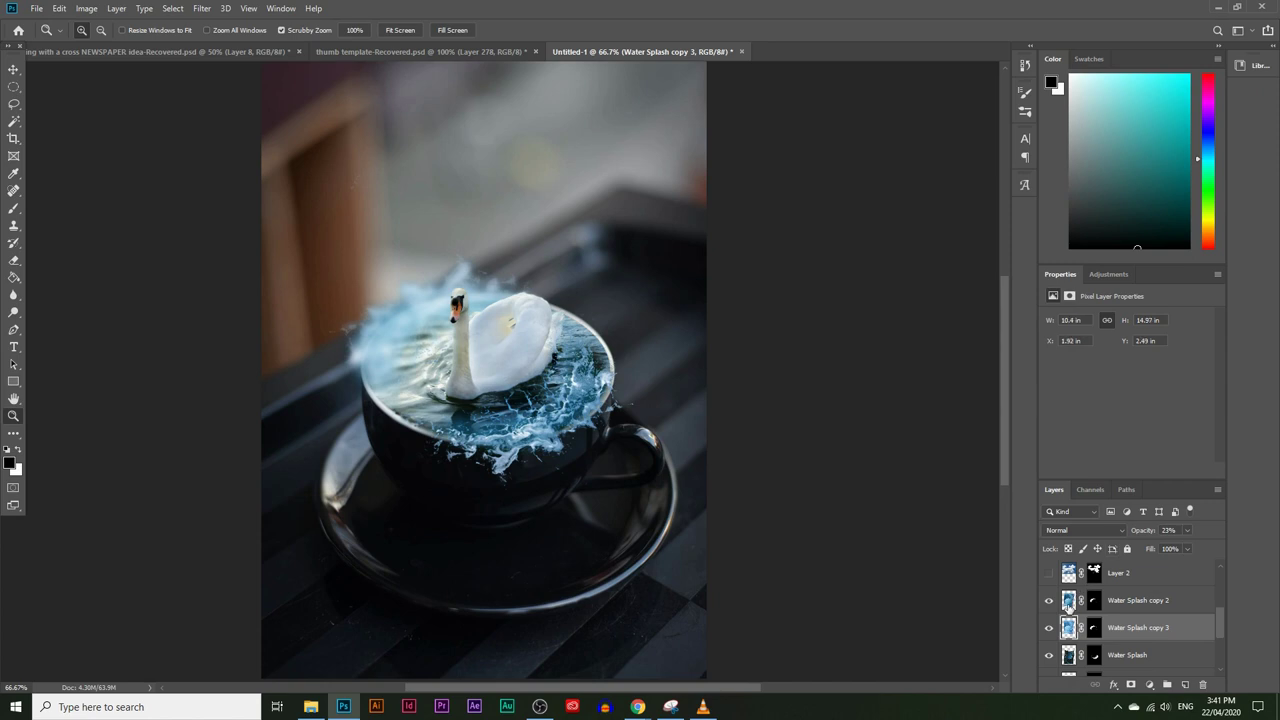
Apply Selective Color to the Water Splash copy 2 image with Neutrals at cyan -12, magenta +16, yellow +23 and black -65%
left_click(1072, 604)
left_click(60, 8)
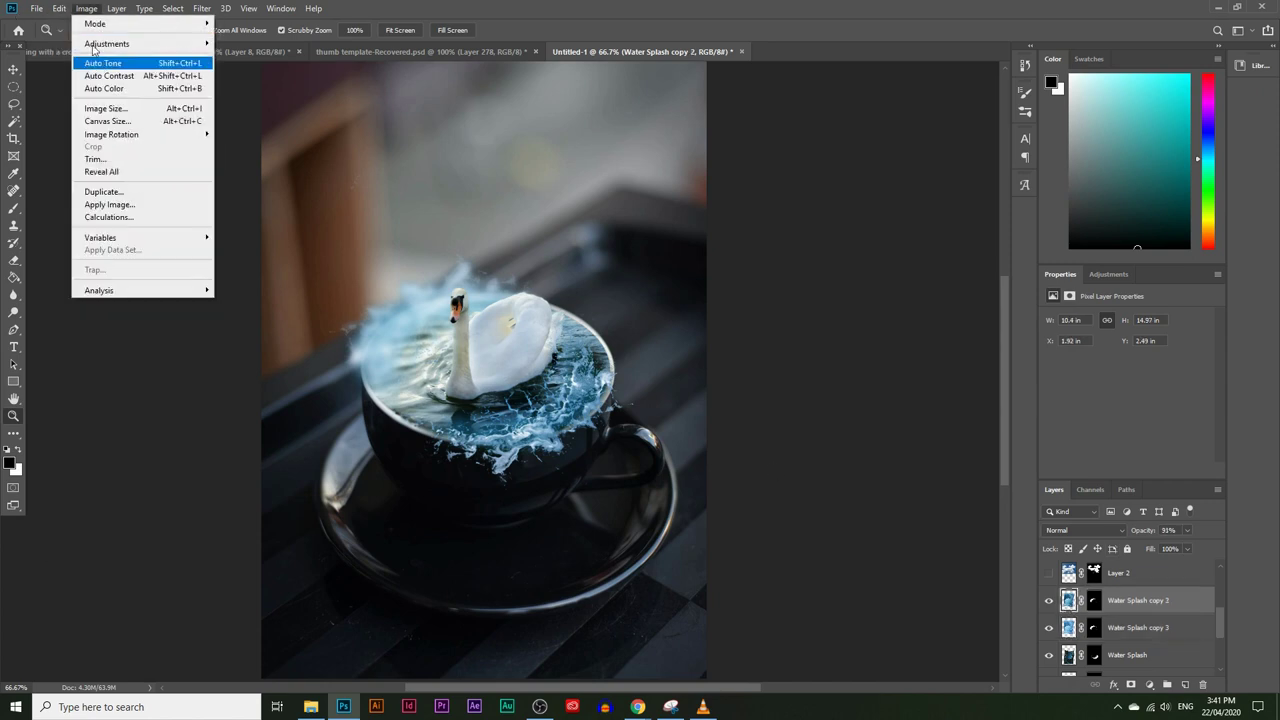
left_click(60, 8)
left_click(116, 8)
mouse_move(120, 49)
left_click(293, 247)
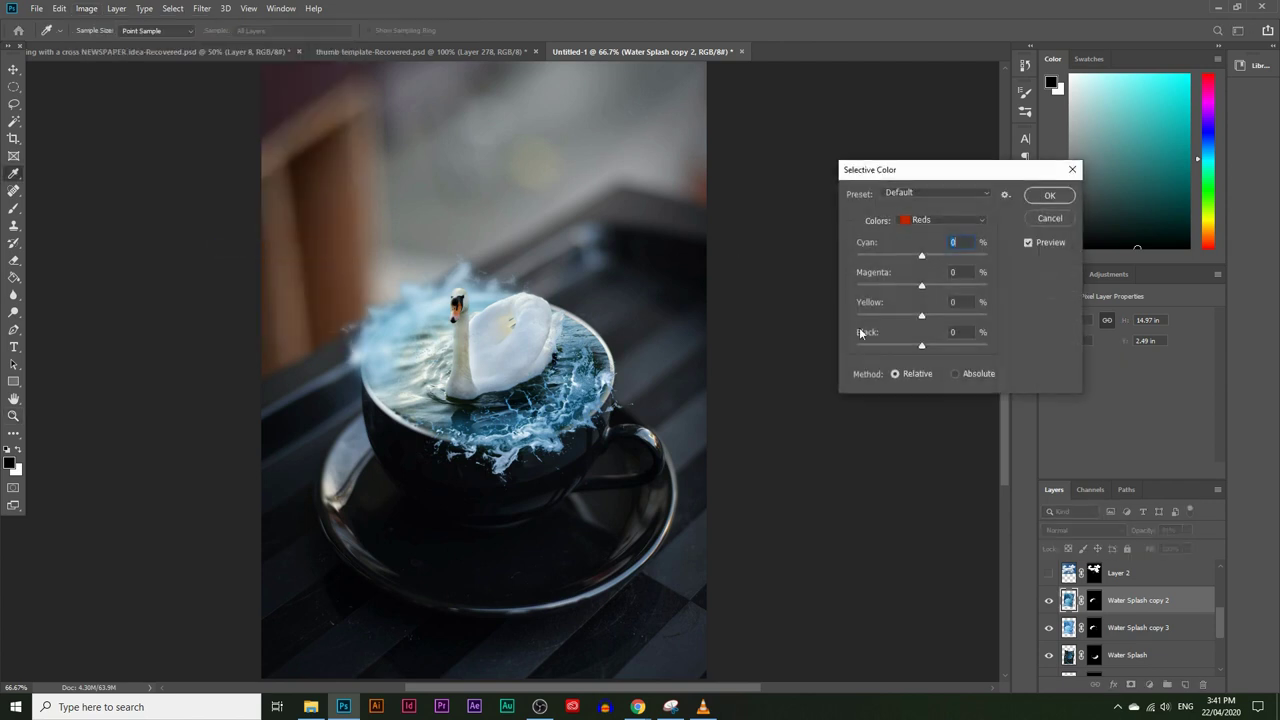
left_click(947, 225)
left_click(930, 317)
left_click_drag(917, 261, 886, 348)
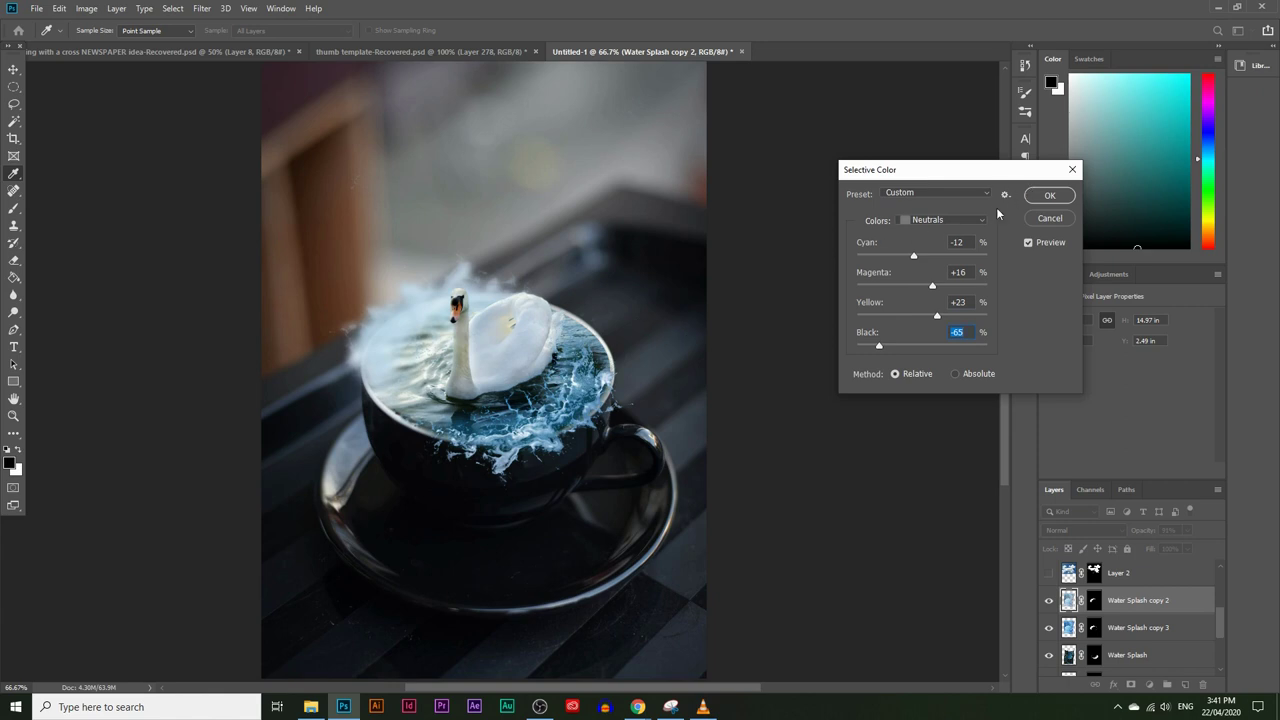
left_click(1050, 195)
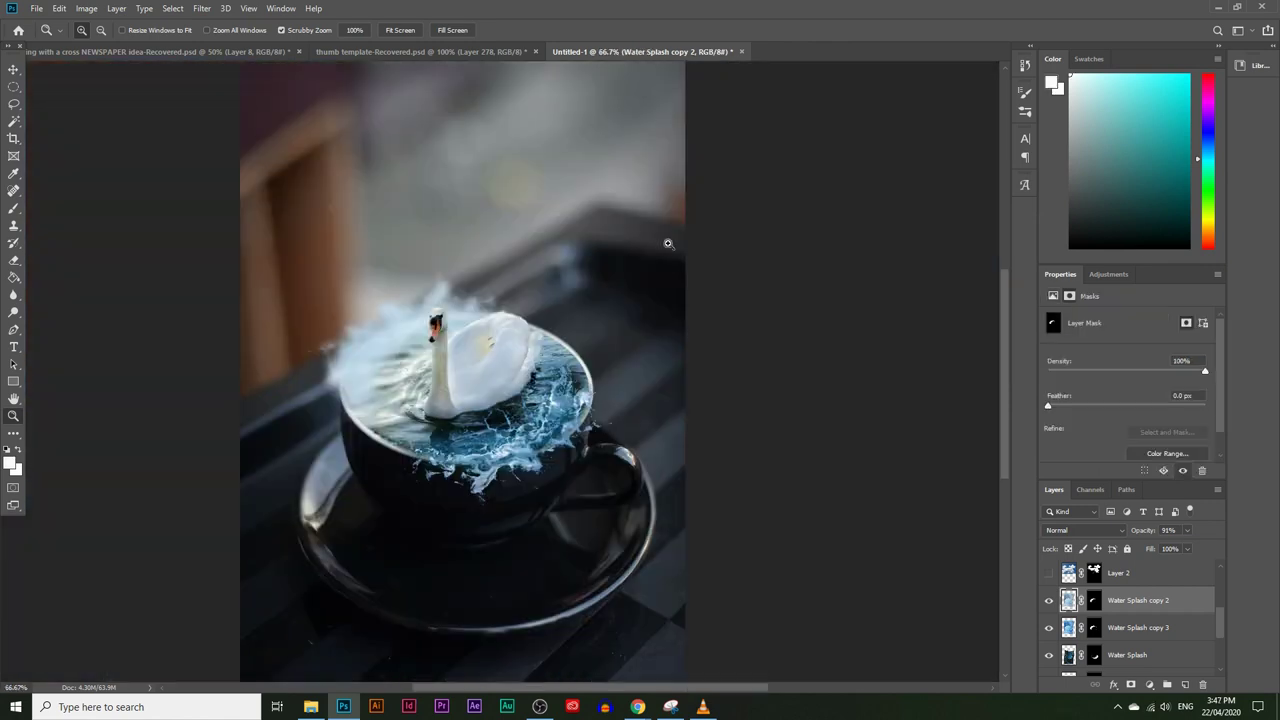
Examine how the recoloured splashes blend around the swan, both up close and in the whole composition
left_click(330, 319)
left_click(310, 337)
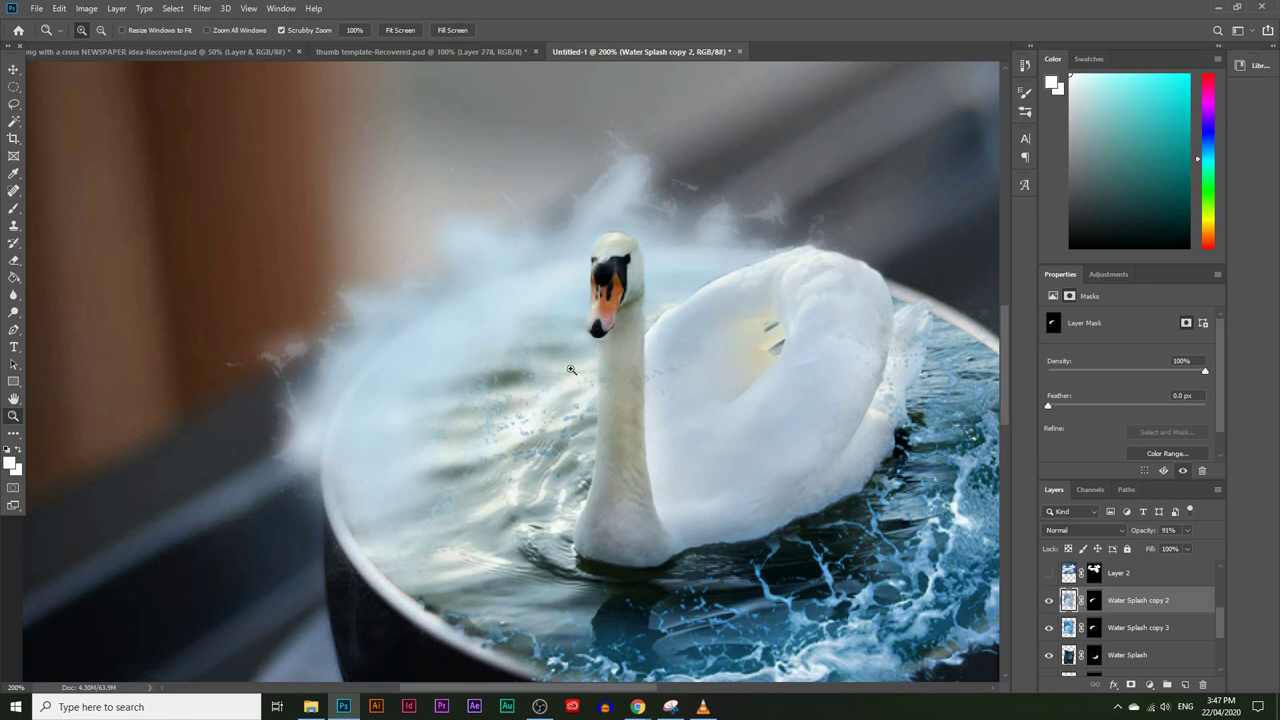
left_click(530, 410, "alt")
left_click(530, 405, "alt")
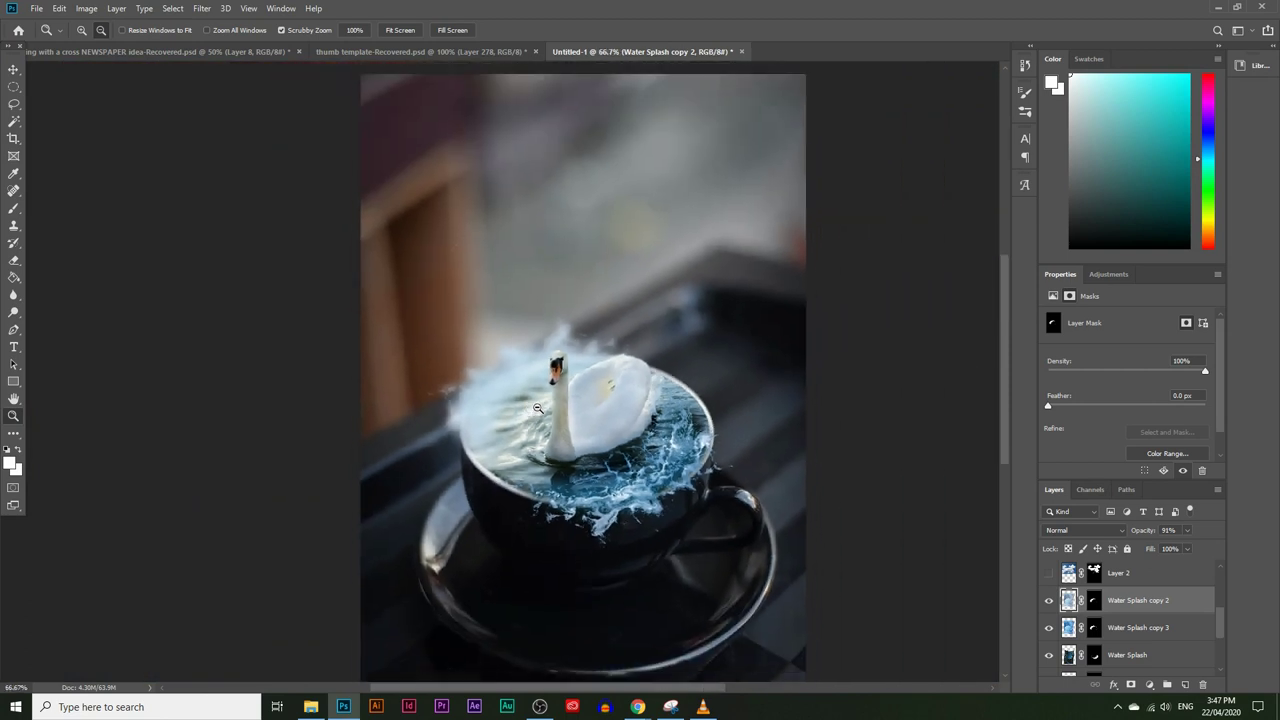
left_click(521, 173, "alt")
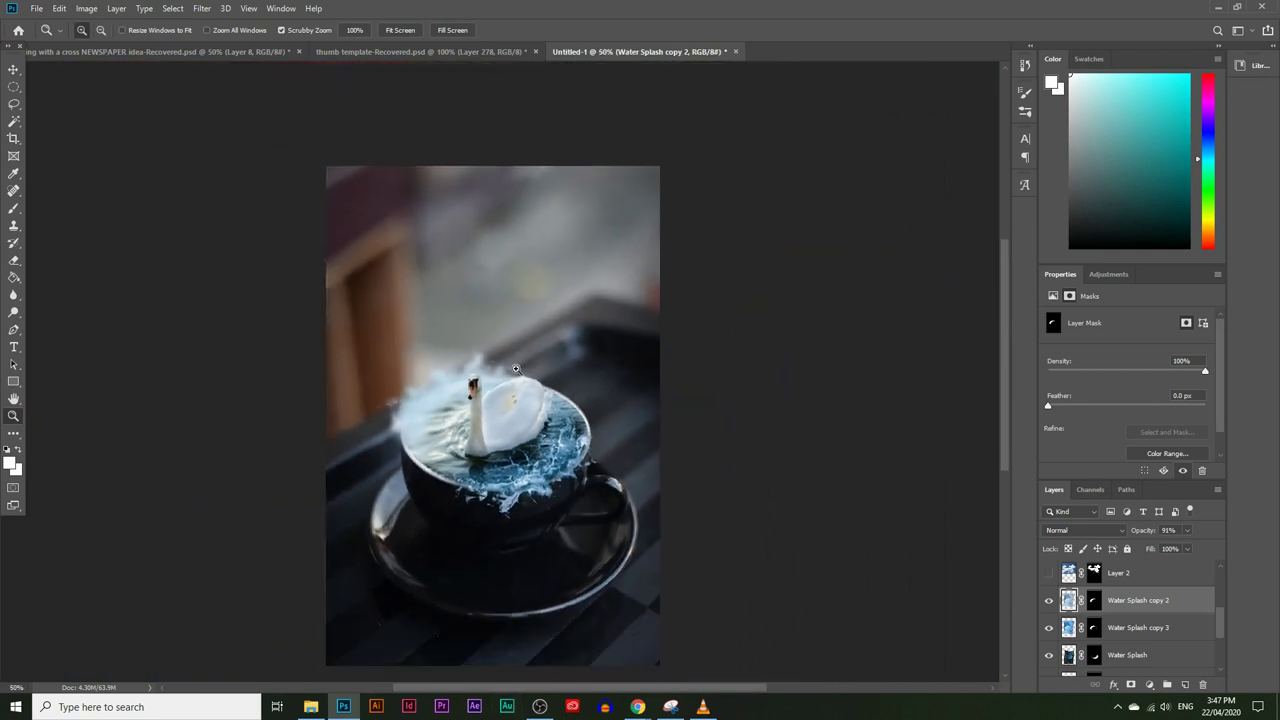
left_click(430, 405)
left_click(448, 430)
left_click(449, 395)
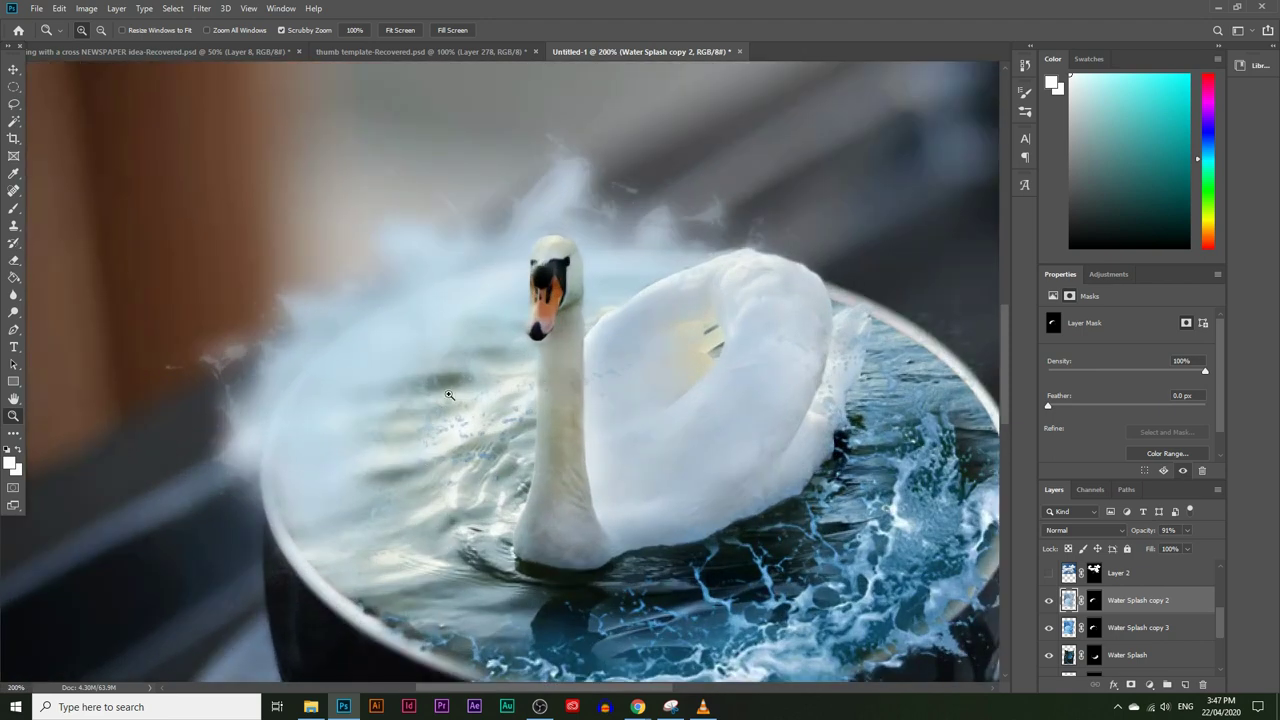
Paint white with a larger brush on the Water Splash copy 2 mask to extend the splash over the open water beside the swan's neck
left_click(1049, 600)
left_click(1094, 600)
left_click(14, 173)
left_click(11, 462)
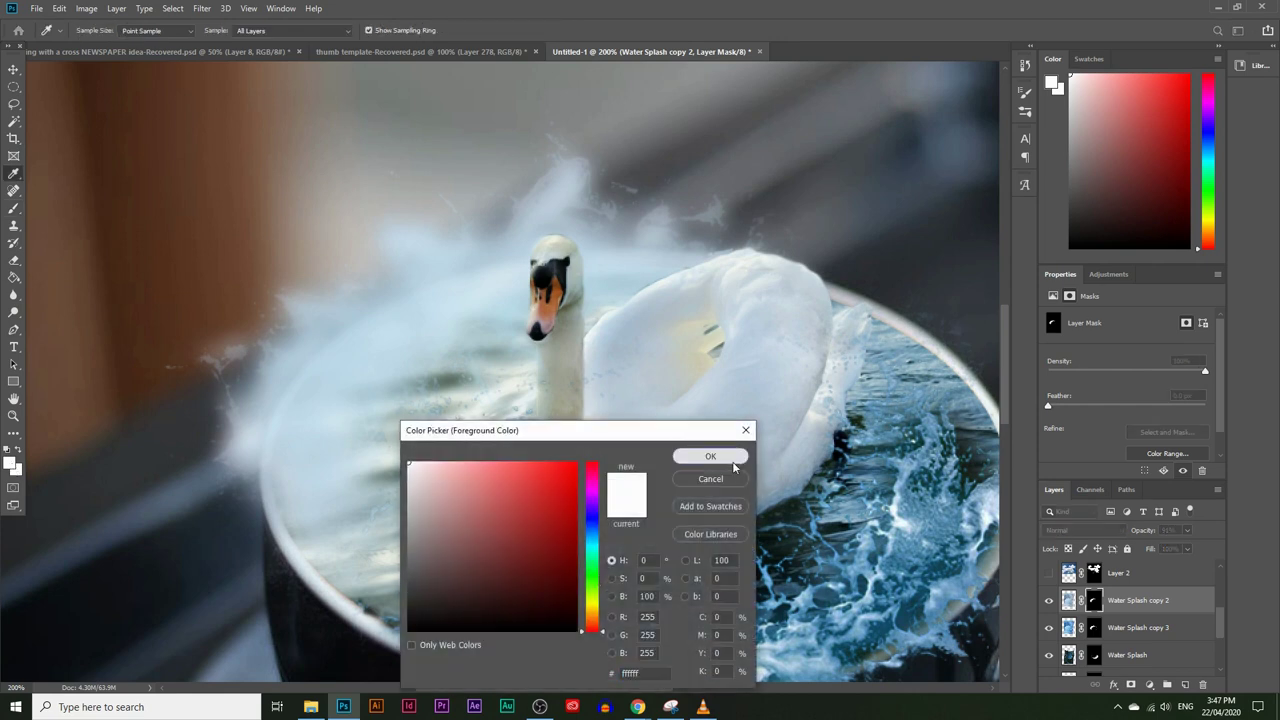
left_click(706, 458)
key("b")
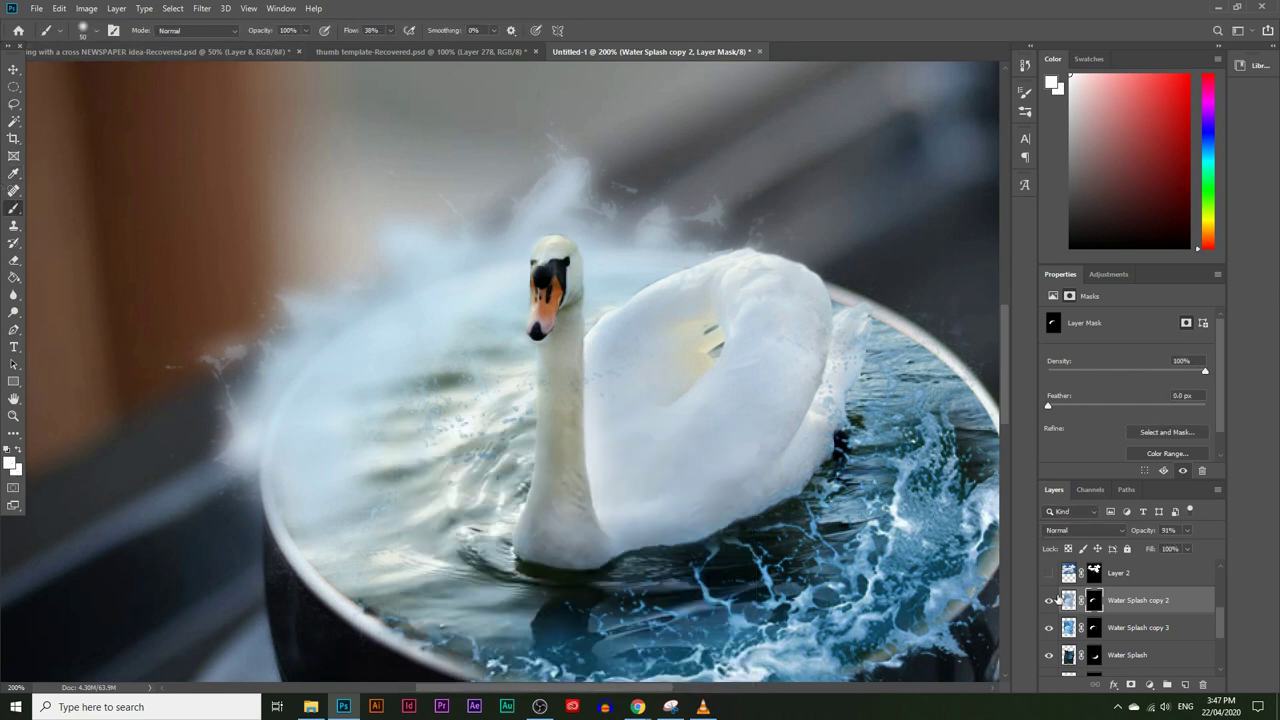
mouse_move(448, 381)
left_mouse_down()
mouse_move(411, 392)
mouse_move(440, 449)
mouse_move(492, 418)
mouse_move(488, 450)
mouse_move(503, 424)
mouse_move(493, 374)
mouse_move(495, 461)
mouse_move(506, 442)
mouse_move(397, 505)
mouse_move(491, 496)
mouse_move(512, 388)
mouse_move(503, 371)
mouse_move(515, 471)
mouse_move(523, 391)
mouse_move(501, 354)
mouse_move(475, 359)
mouse_move(474, 458)
mouse_move(504, 481)
mouse_move(480, 508)
mouse_move(391, 500)
mouse_move(383, 419)
mouse_move(388, 477)
mouse_move(455, 503)
mouse_move(514, 475)
mouse_move(498, 400)
mouse_move(510, 362)
mouse_move(445, 377)
mouse_move(383, 419)
mouse_move(426, 457)
mouse_move(408, 487)
mouse_move(375, 458)
mouse_move(368, 485)
mouse_move(406, 510)
mouse_move(428, 447)
mouse_move(441, 475)
mouse_move(441, 504)
mouse_move(424, 504)
mouse_move(389, 362)
mouse_move(365, 347)
mouse_move(244, 365)
left_mouse_up()
key("bracketright")
key("bracketright")
key("bracketright")
key("bracketright")
key("bracketright")
key("bracketright")
key("bracketright")
key("bracketright")
scroll(408, 490, "down", 1)
Paint black on the Water Splash copy 2 mask with a harder 31 px brush to clear the splash from the swan's neck
left_click(12, 416)
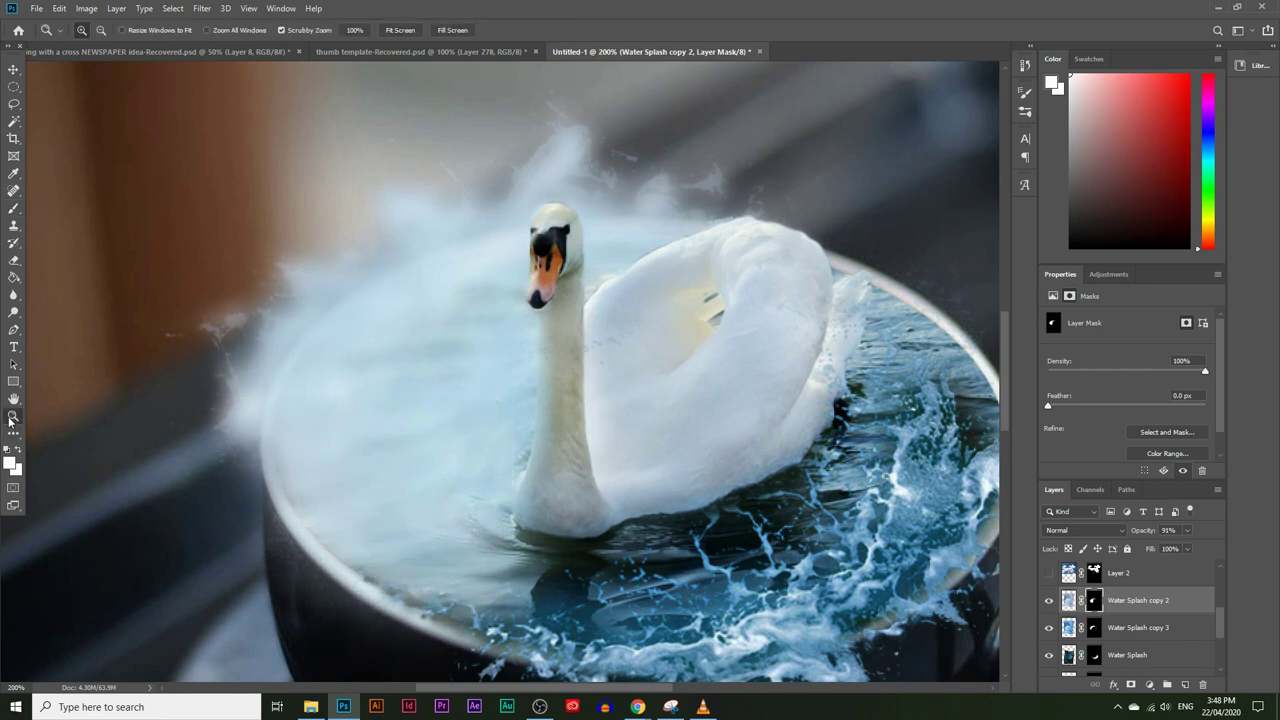
left_click(508, 431)
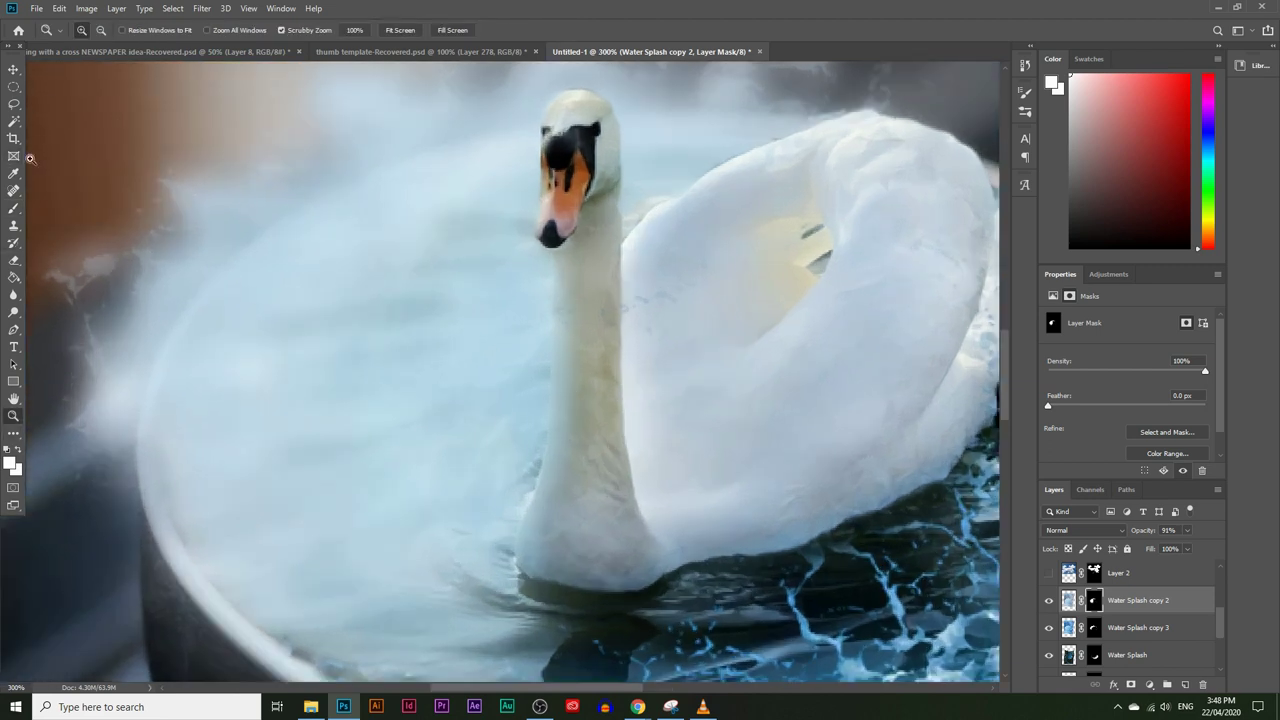
left_click(14, 209)
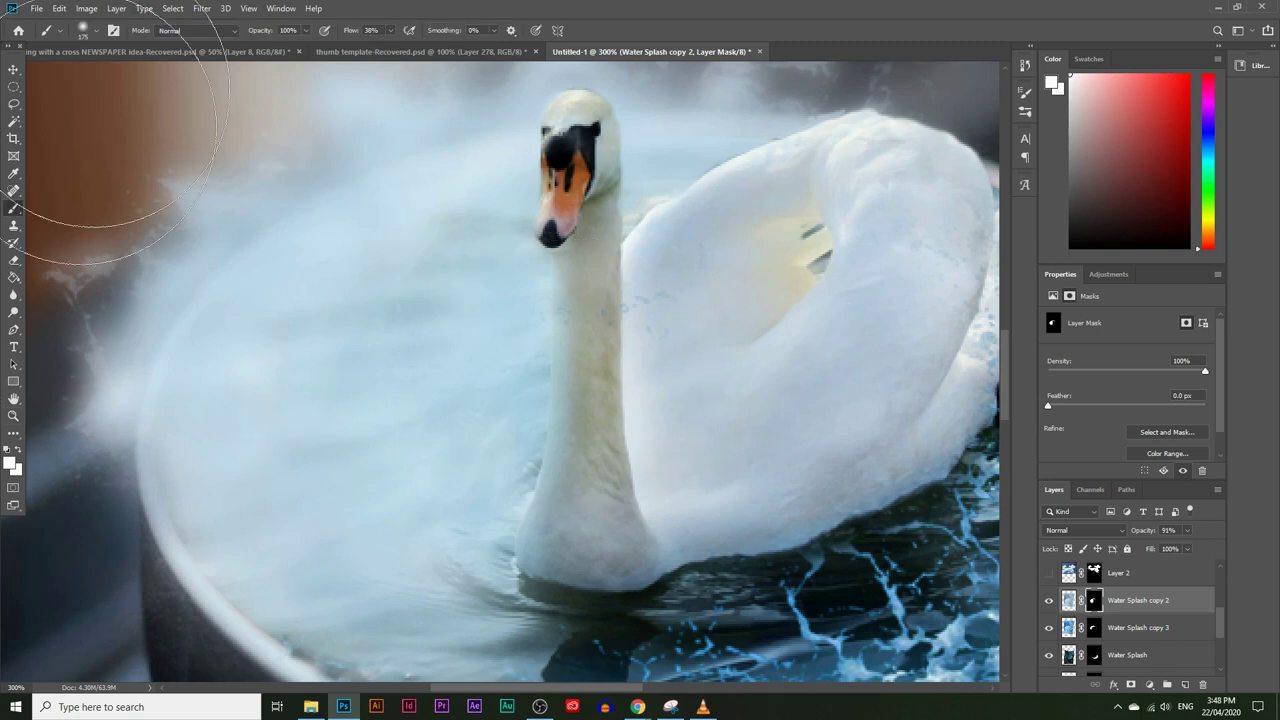
left_click(10, 463)
left_click(543, 580)
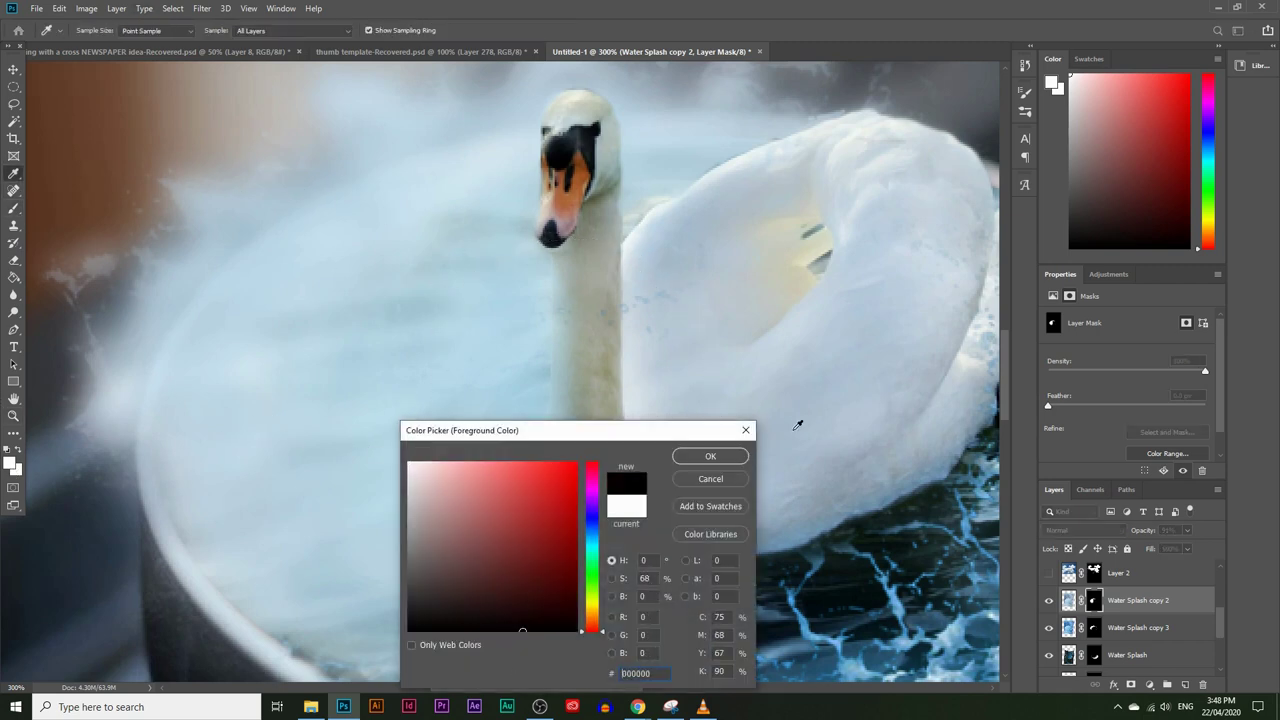
left_click(714, 451)
left_click(97, 33)
left_click_drag(104, 73, 89, 74)
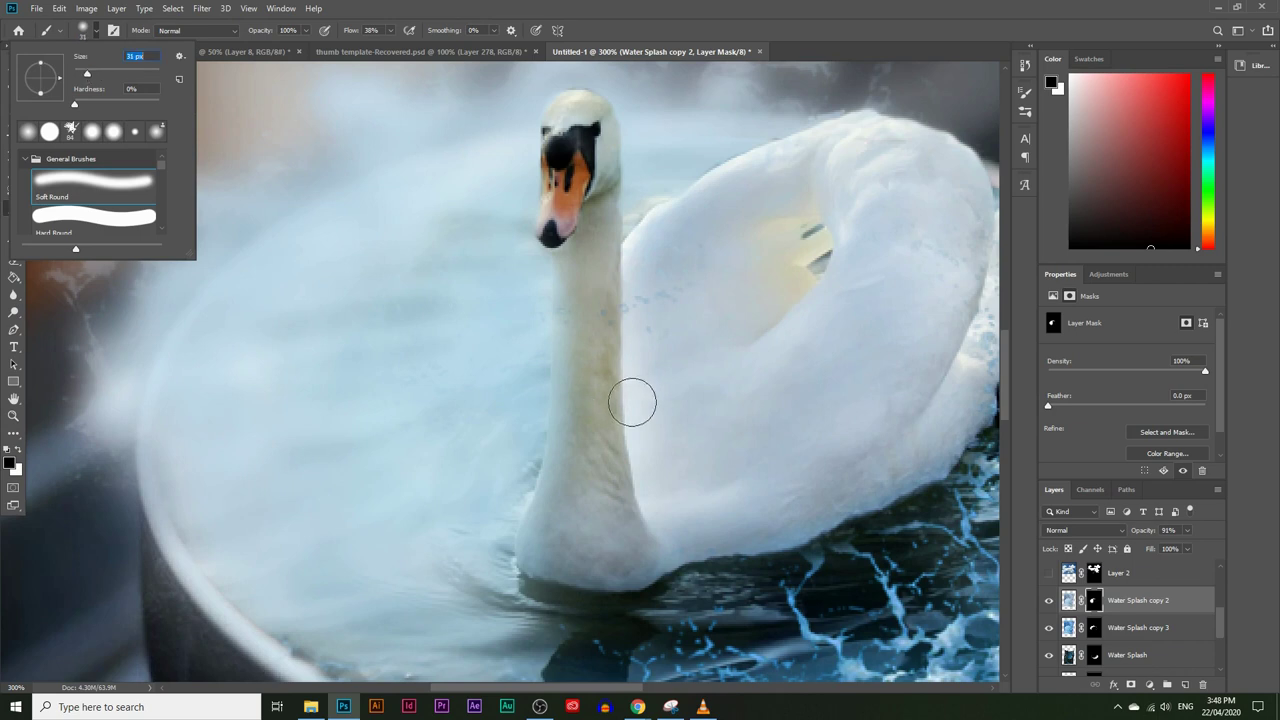
left_click(95, 104)
left_click(205, 115)
mouse_move(547, 536)
left_mouse_down()
mouse_move(590, 405)
mouse_move(589, 381)
mouse_move(581, 446)
mouse_move(583, 261)
mouse_move(601, 391)
mouse_move(579, 441)
mouse_move(579, 403)
mouse_move(557, 554)
mouse_move(559, 154)
mouse_move(580, 210)
mouse_move(567, 223)
mouse_move(575, 147)
mouse_move(580, 219)
mouse_move(565, 225)
mouse_move(583, 283)
left_mouse_up()
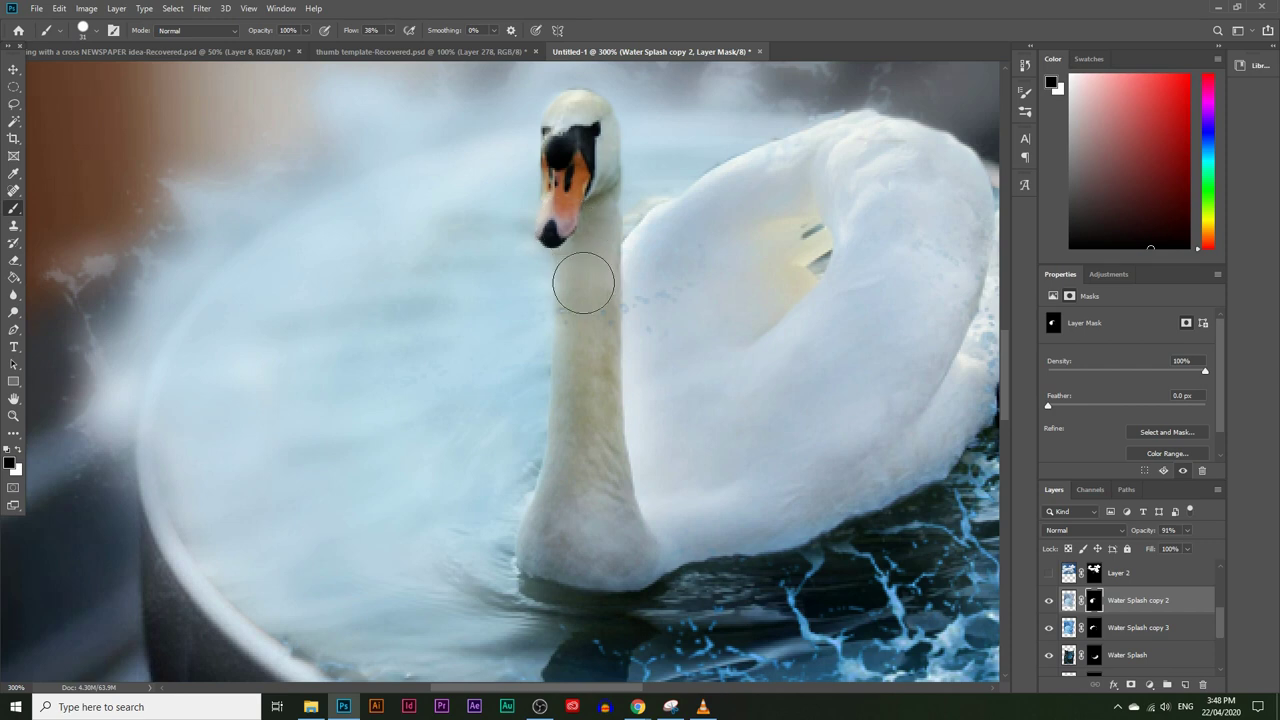
Group the swan and water splash layers, from Water Splash copy 2 down to Swan, directly above the Coffee Cup layer
key("z")
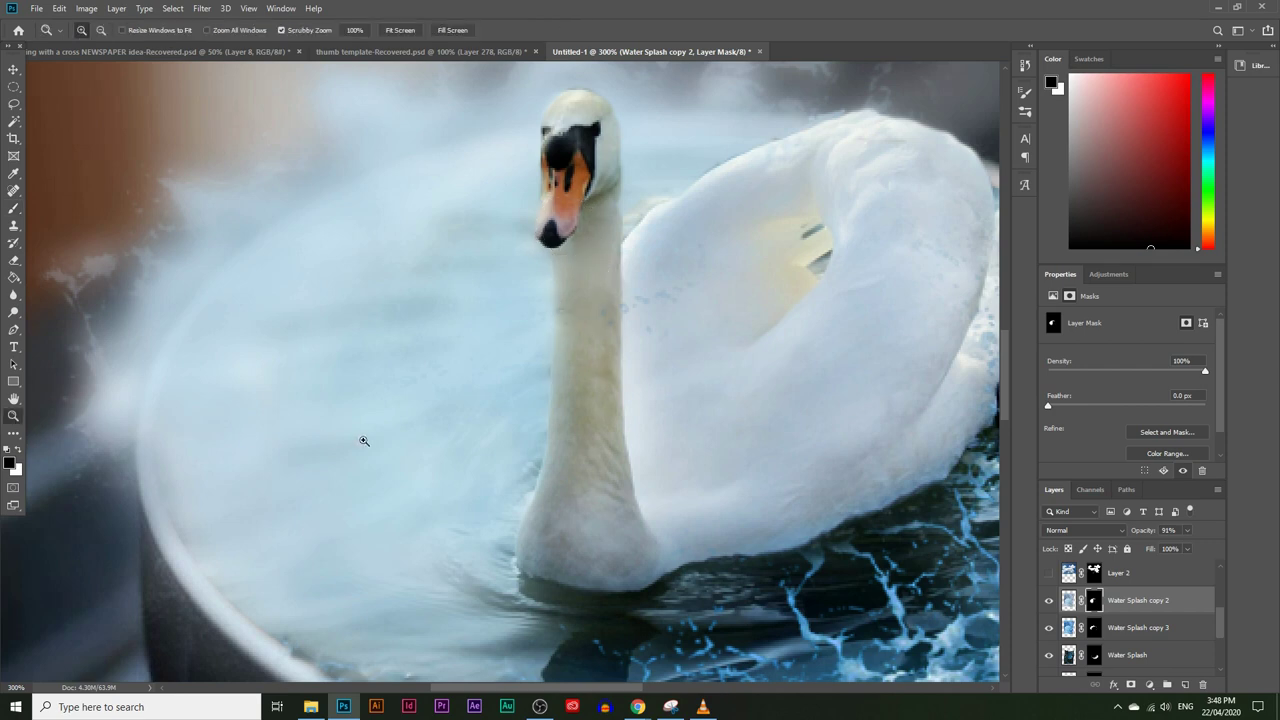
left_click(364, 441, "alt")
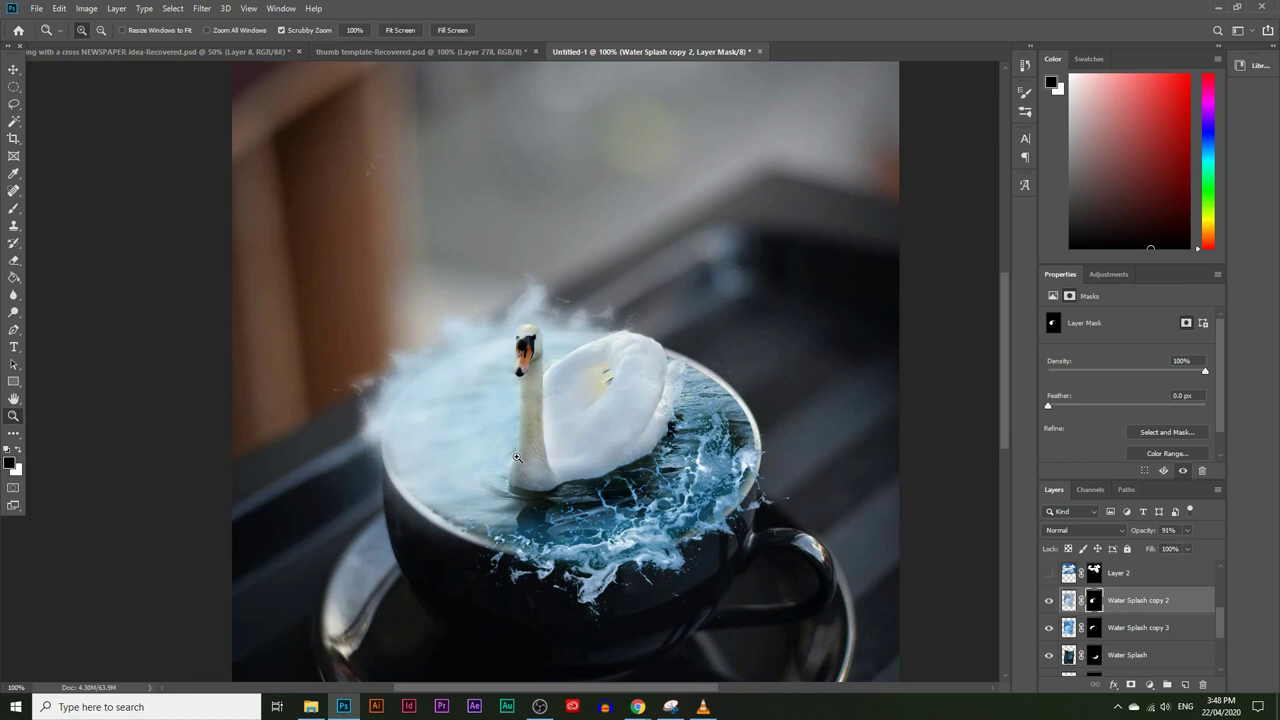
left_click(517, 457, "alt")
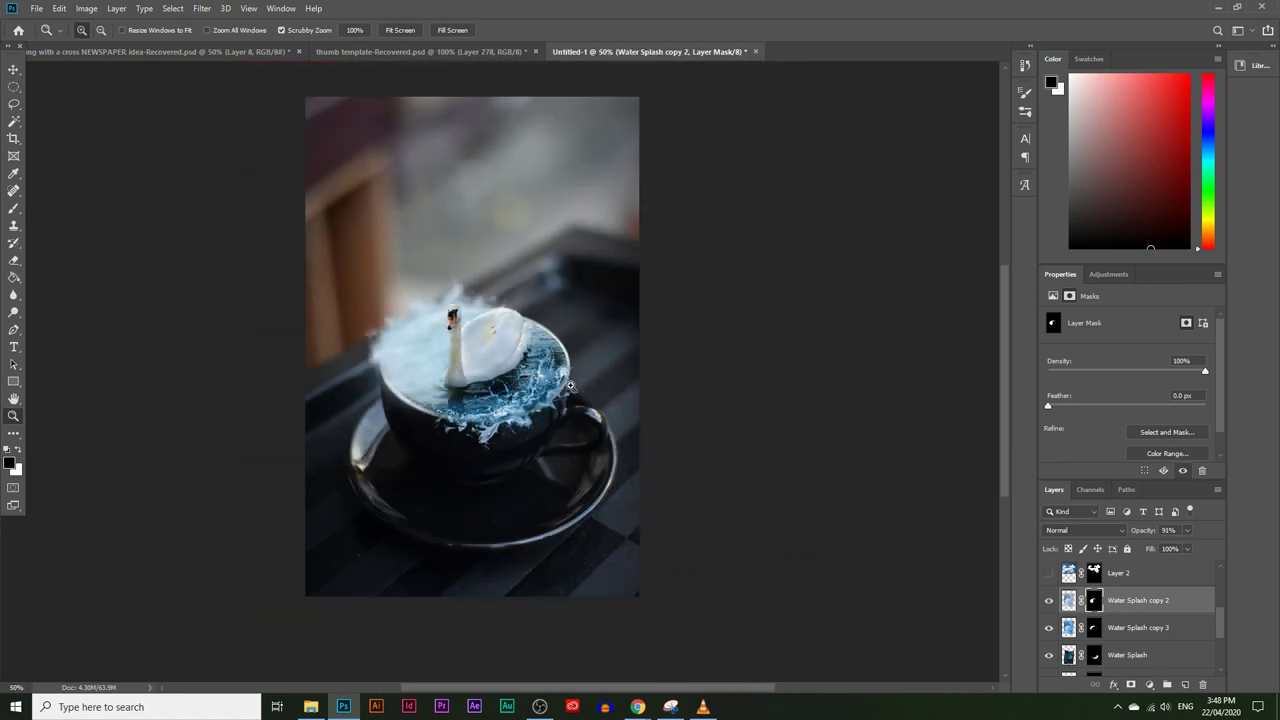
left_click(514, 327)
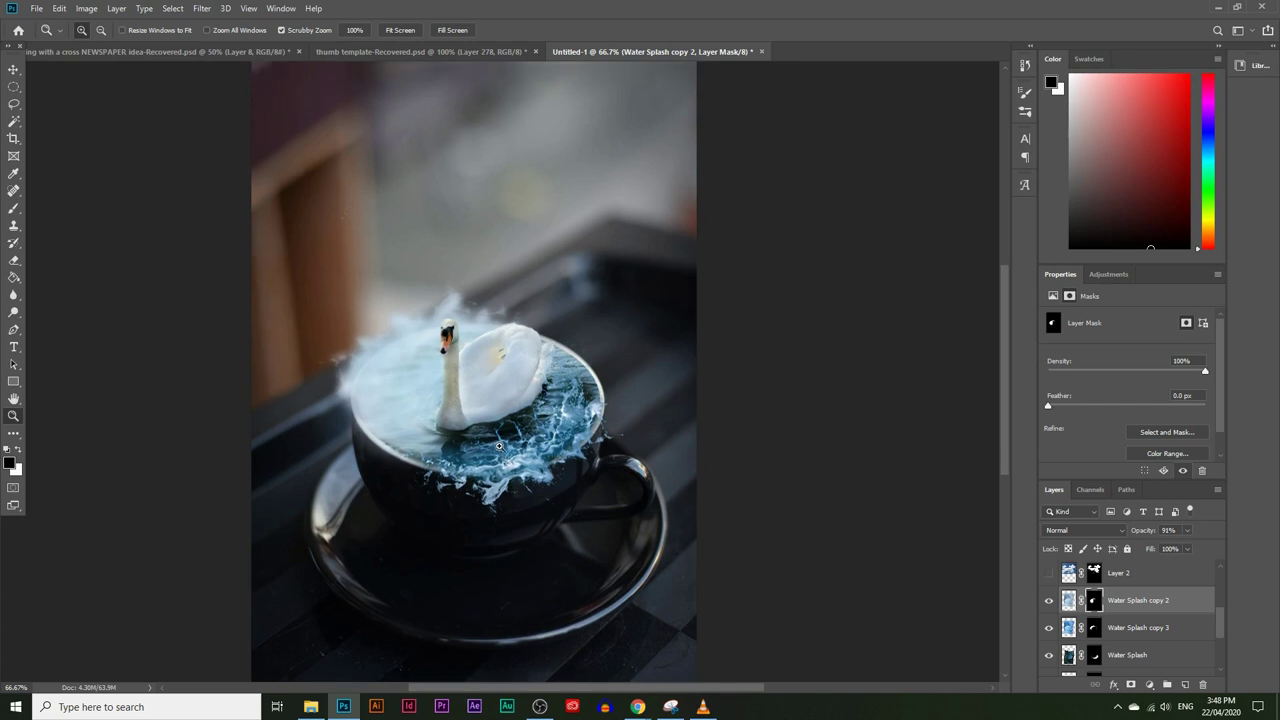
scroll(1140, 621, "up", 3)
scroll(1140, 621, "down", 5)
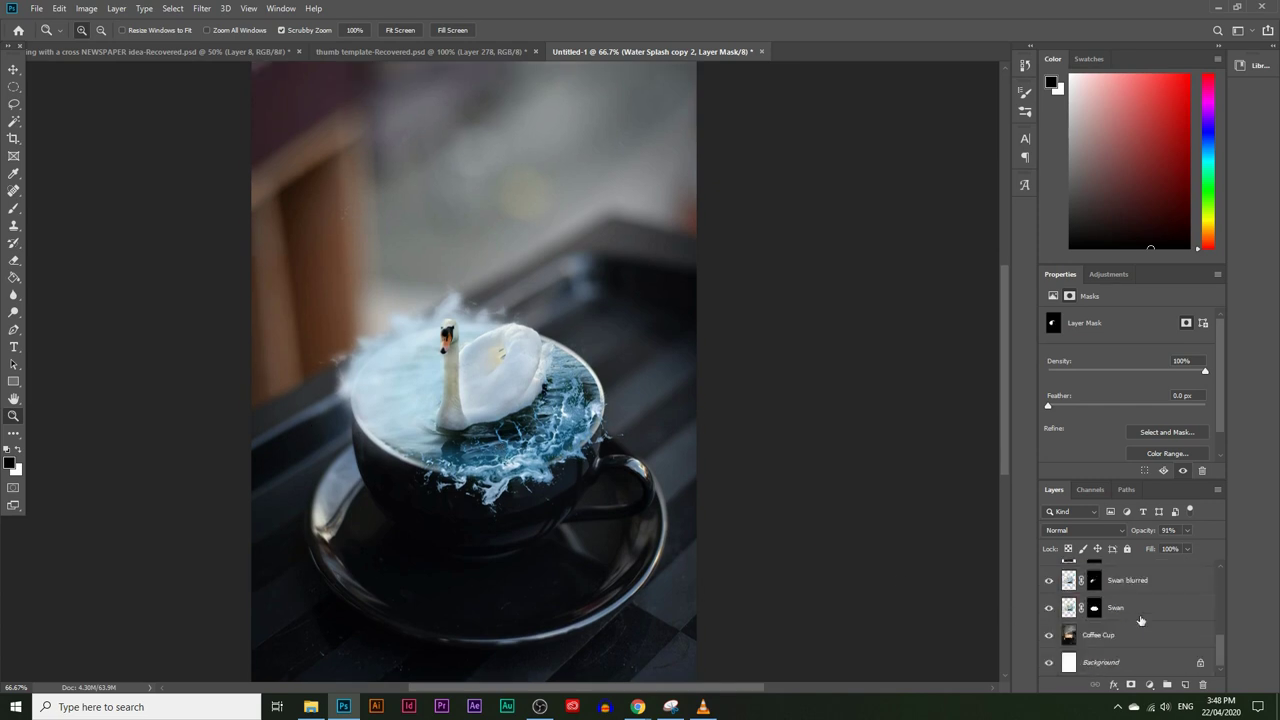
key("ctrl+g")
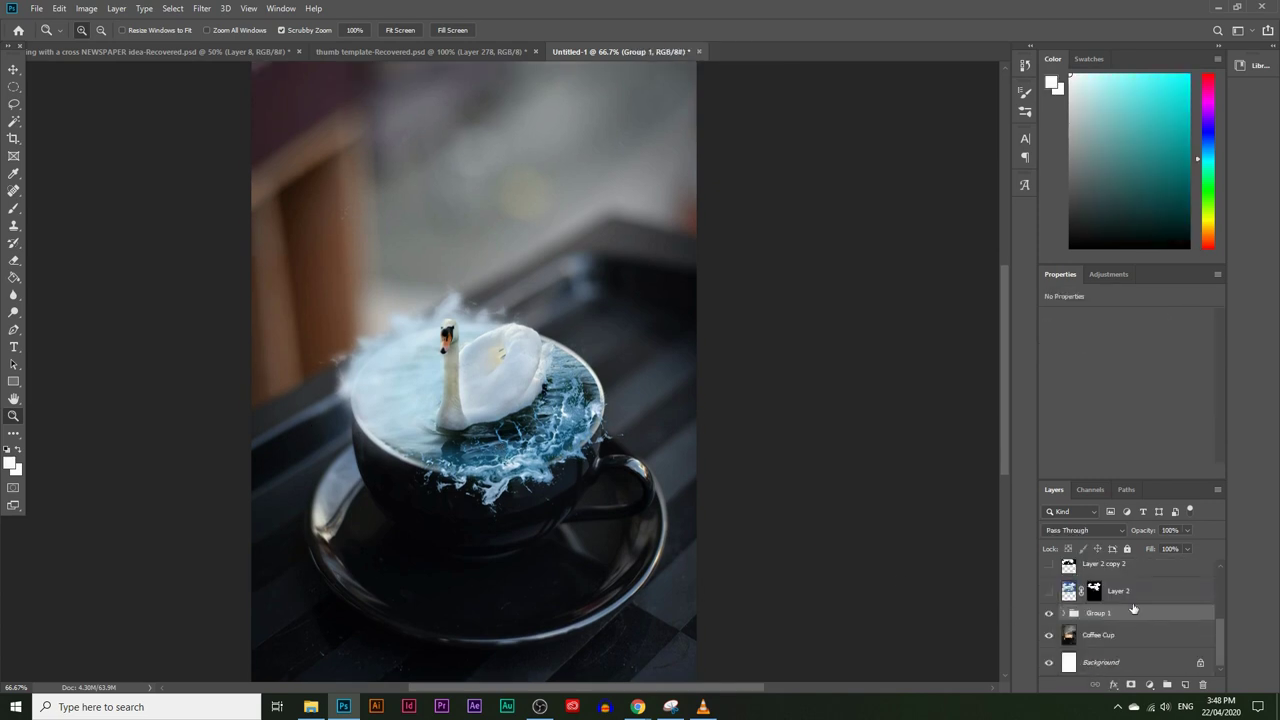
Compare the composition with and without the grouped layers and examine the whole image at different magnifications
left_click(1048, 612)
left_click(1048, 613)
left_click(500, 280, "alt")
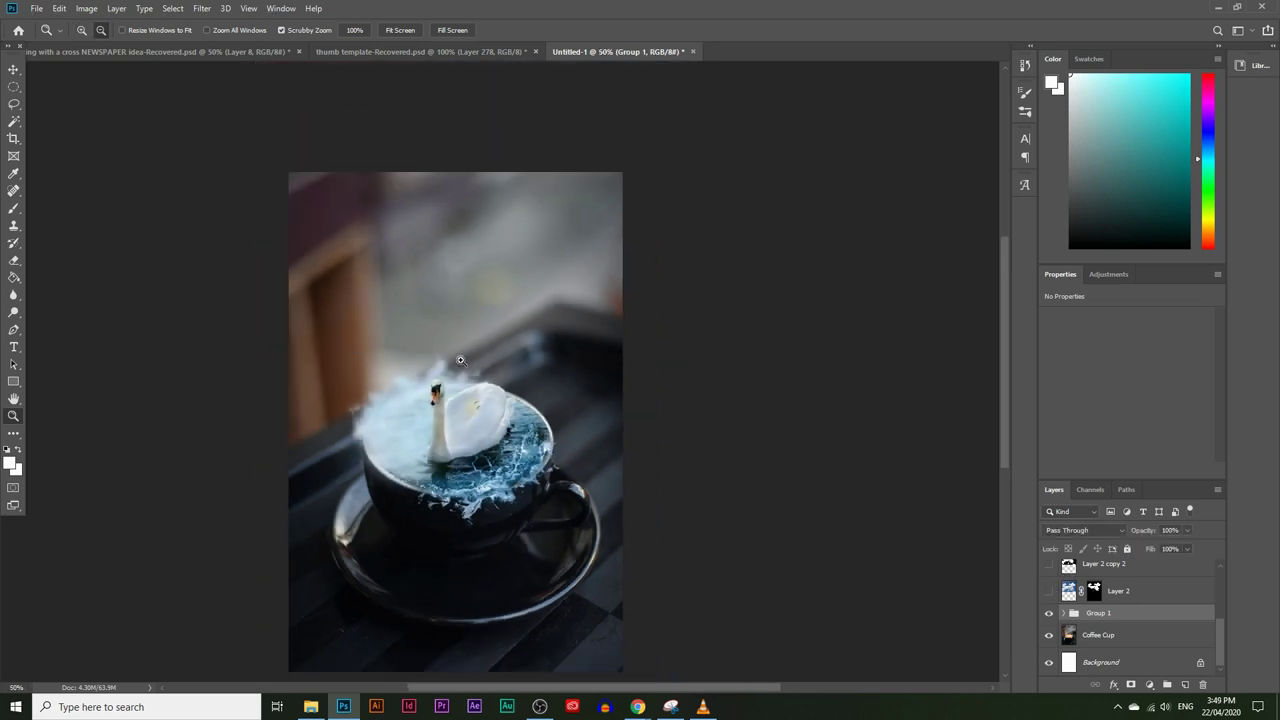
left_click(444, 340)
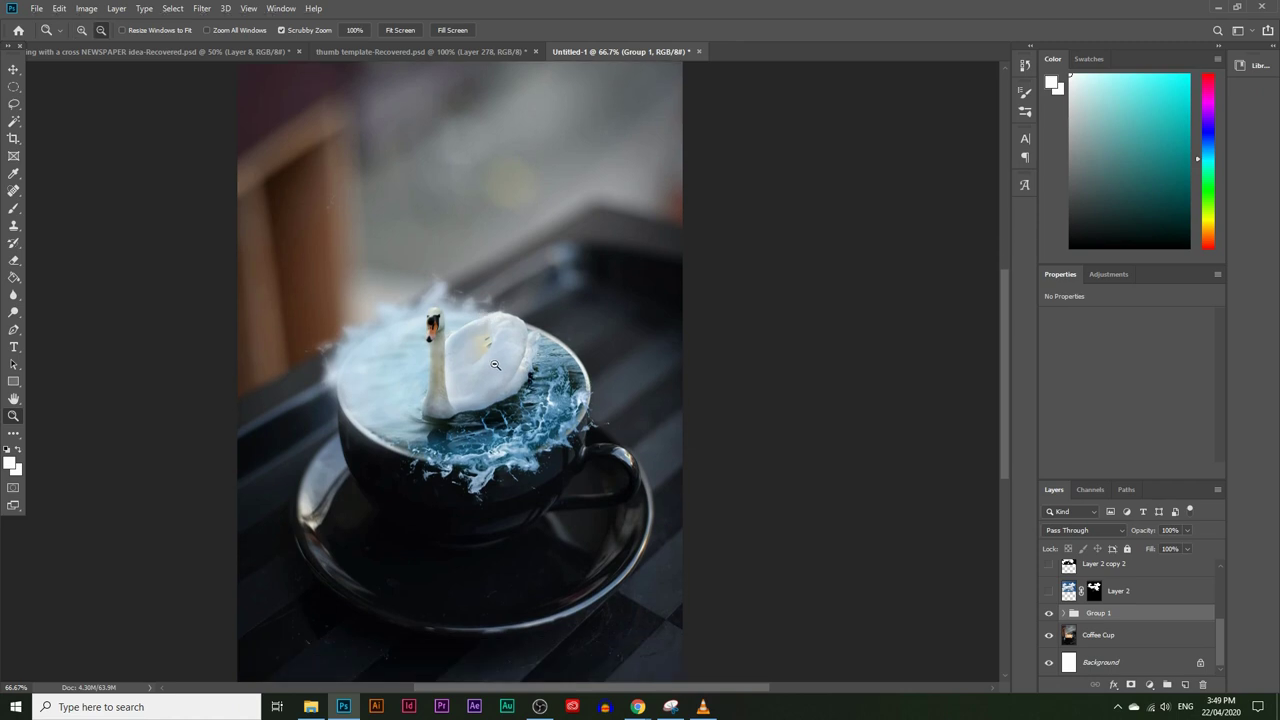
left_click(486, 341, "alt")
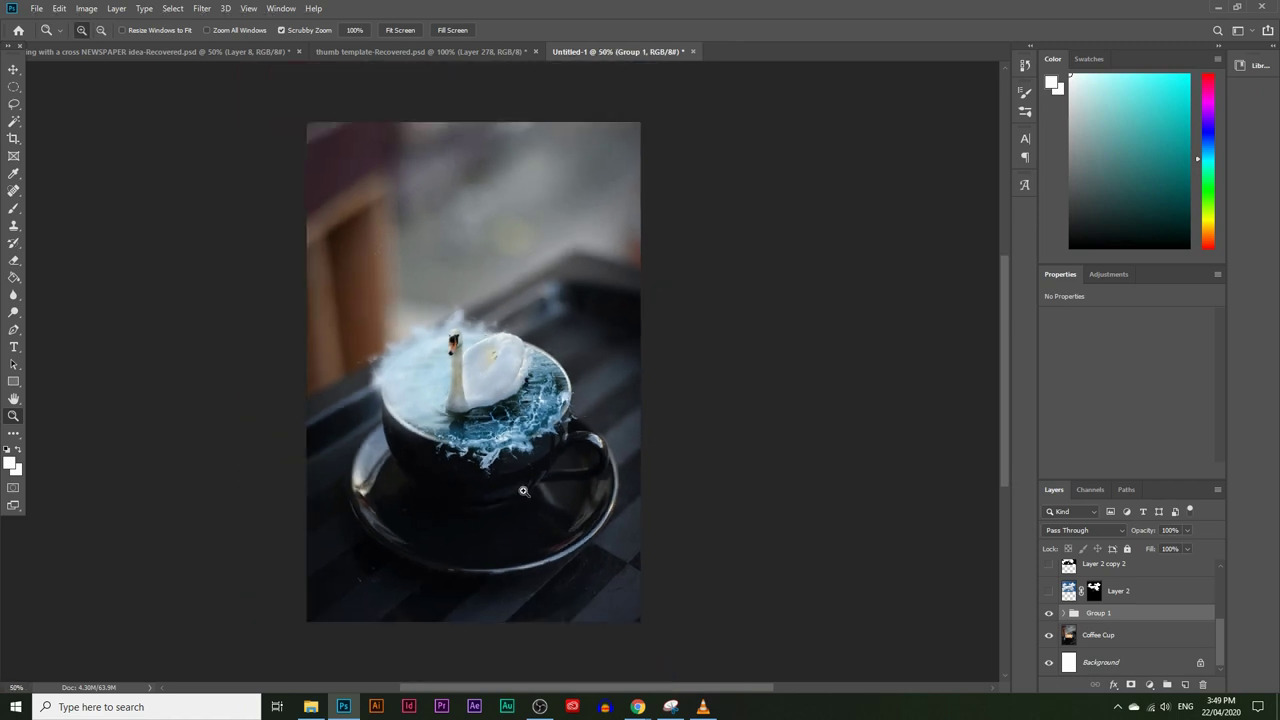
left_click(413, 426)
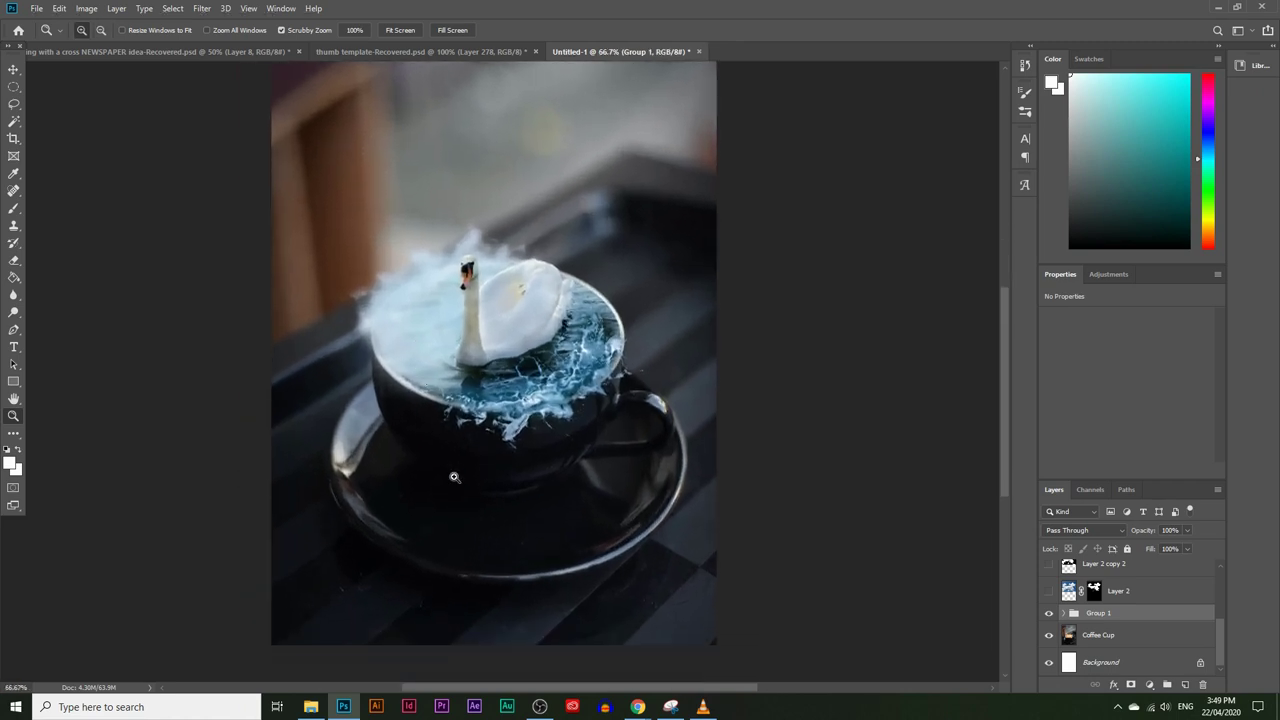
scroll(494, 531, "up", 2)
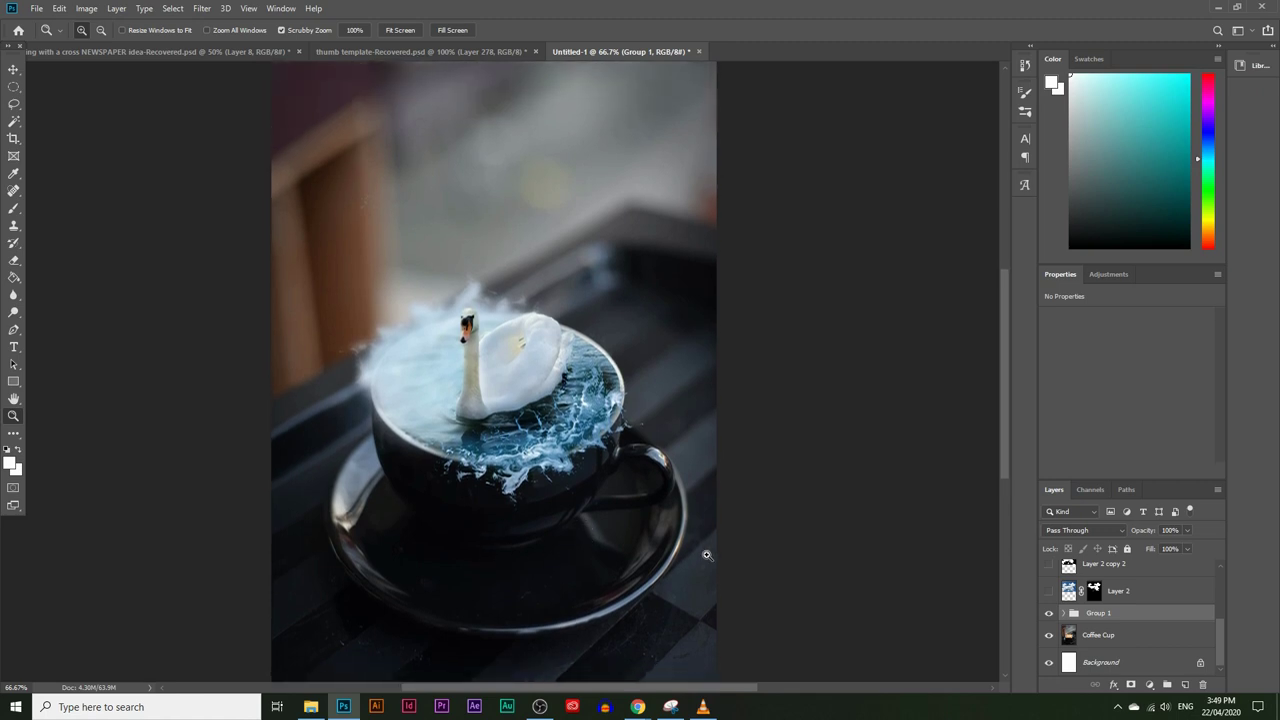
left_click(1155, 685)
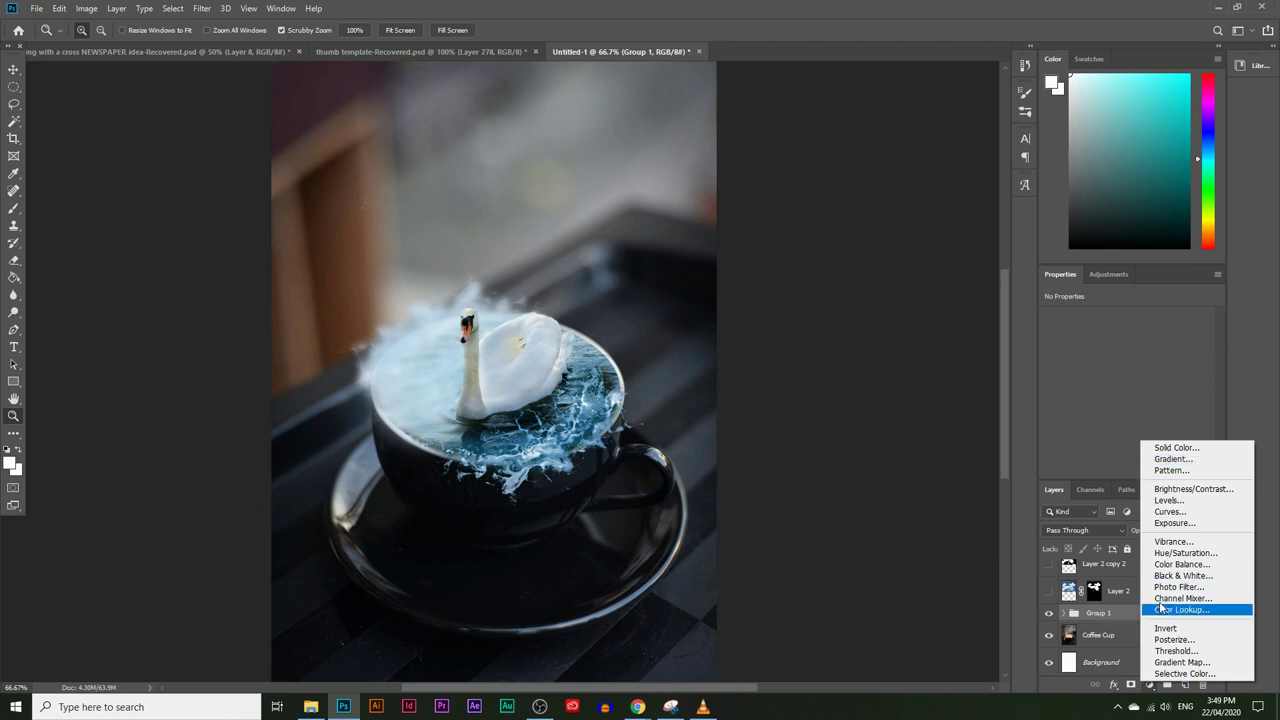
left_click(90, 27)
left_click(90, 8)
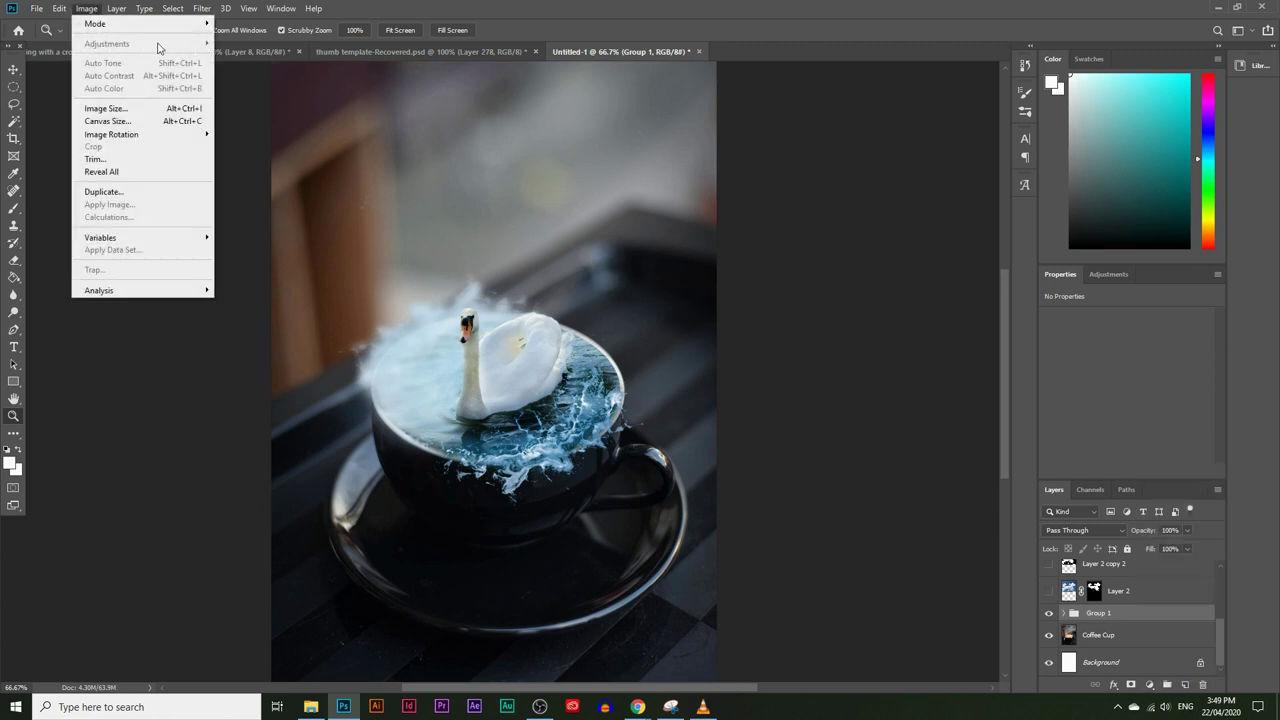
left_click(1149, 685)
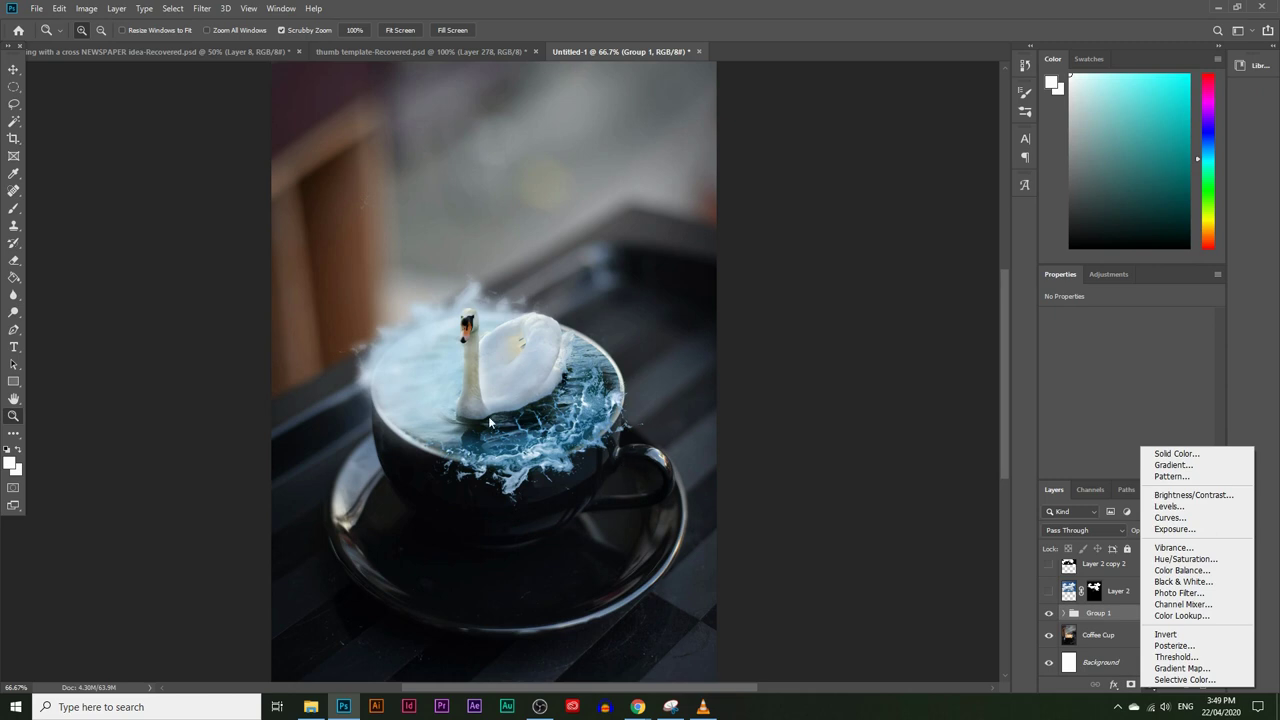
left_click(1127, 674)
Add a Brightness/Contrast adjustment layer above the group with brightness 47 and contrast -18
left_click(1150, 685)
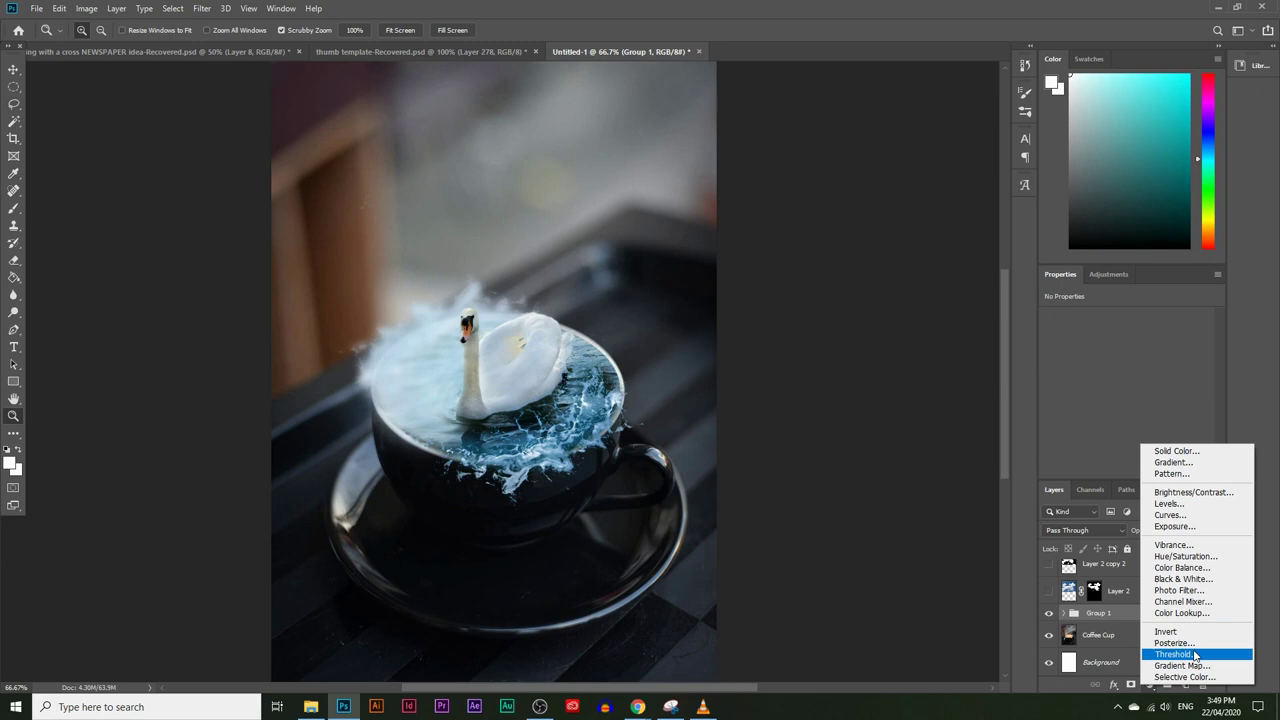
left_click(1181, 493)
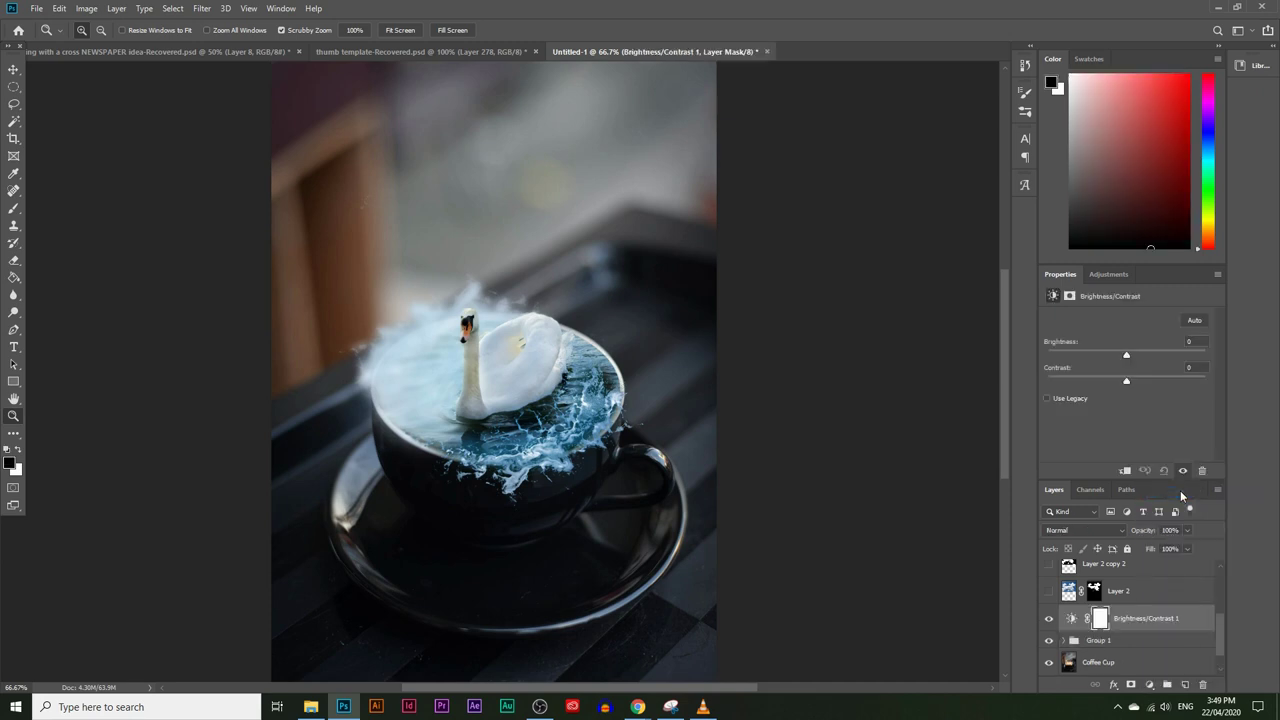
left_click_drag(1126, 355, 1127, 384)
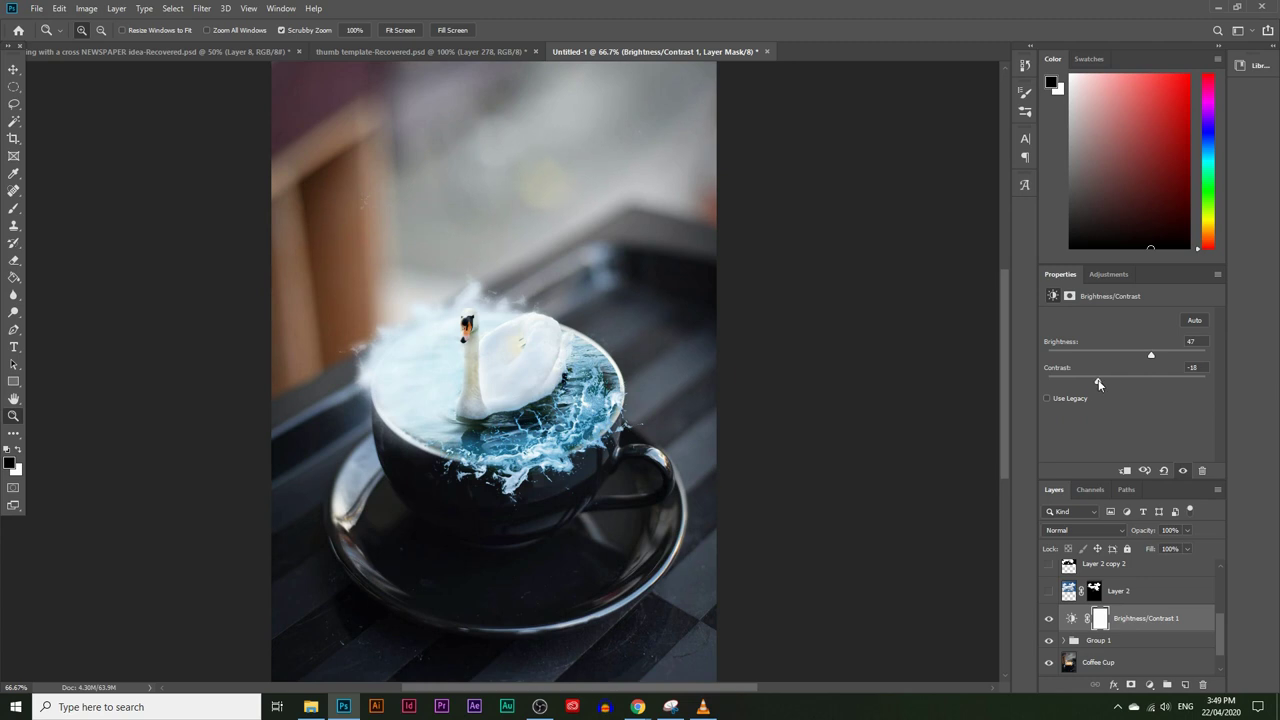
scroll(643, 481, "down", 1)
scroll(634, 517, "up", 2)
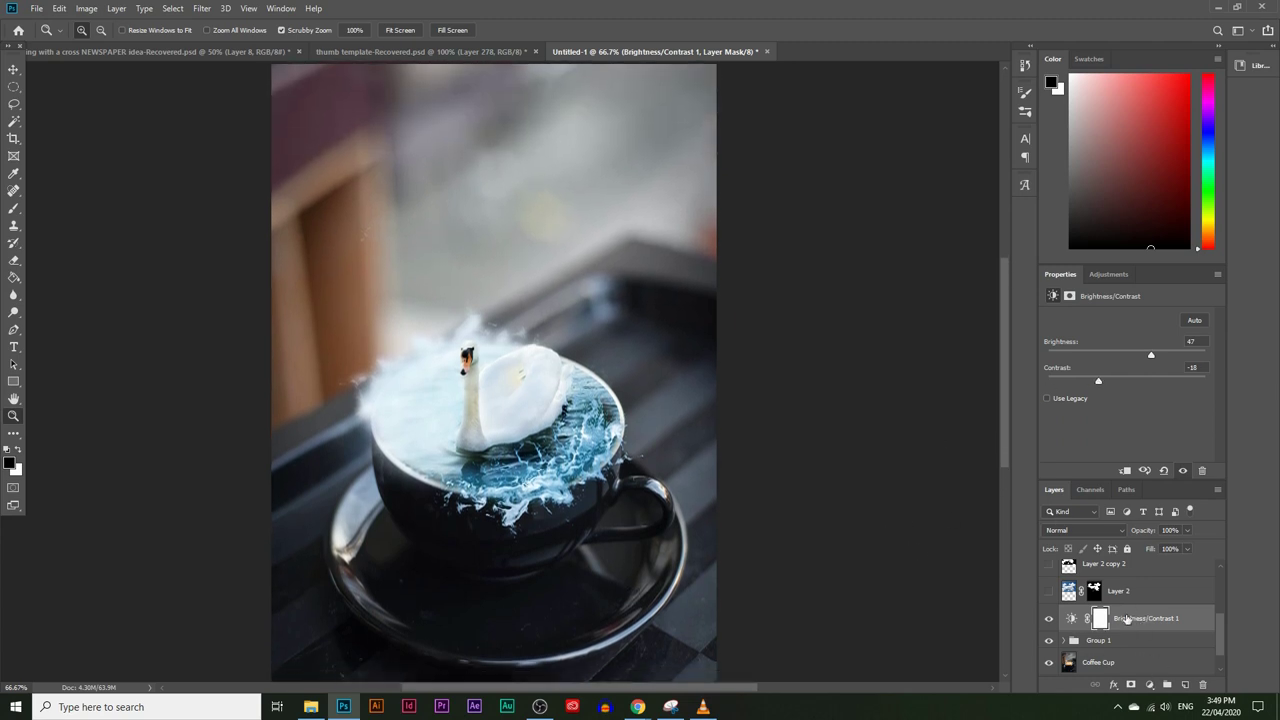
Add a Hue/Saturation adjustment layer above Brightness/Contrast with Master hue -7, saturation +11 and lightness -12
left_click(1150, 685)
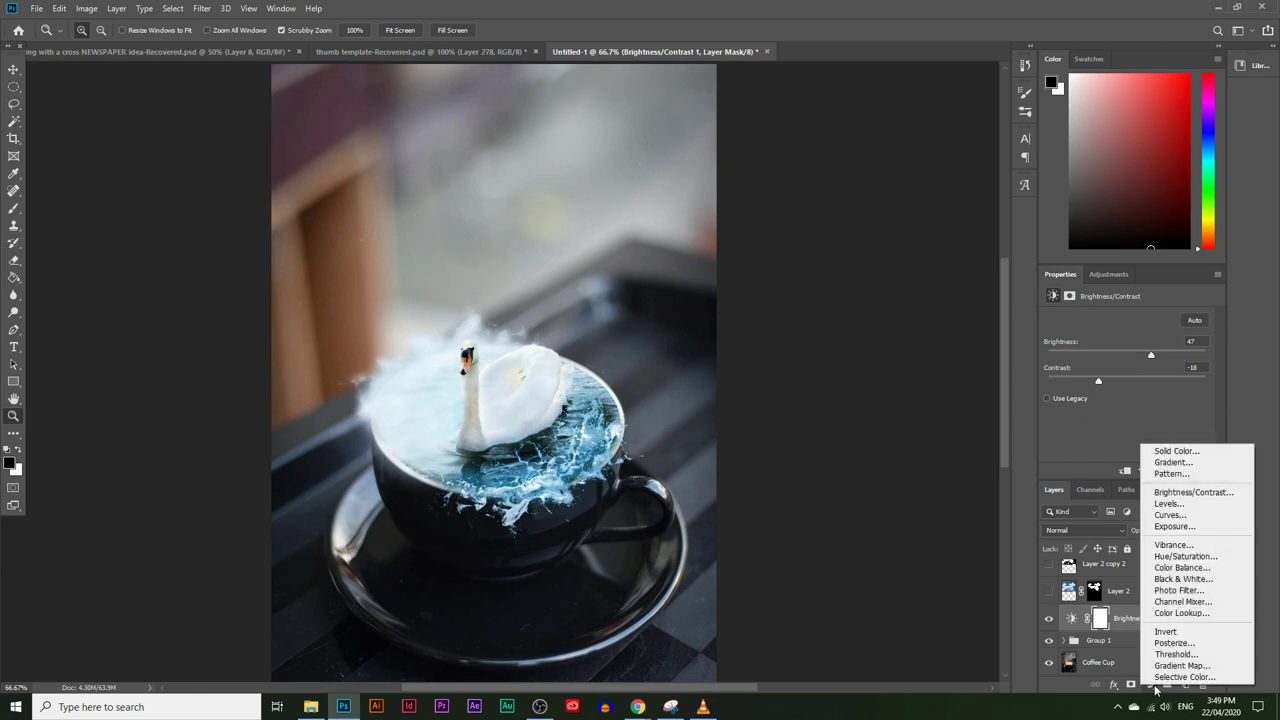
left_click(1186, 556)
left_click_drag(1125, 373, 1110, 397)
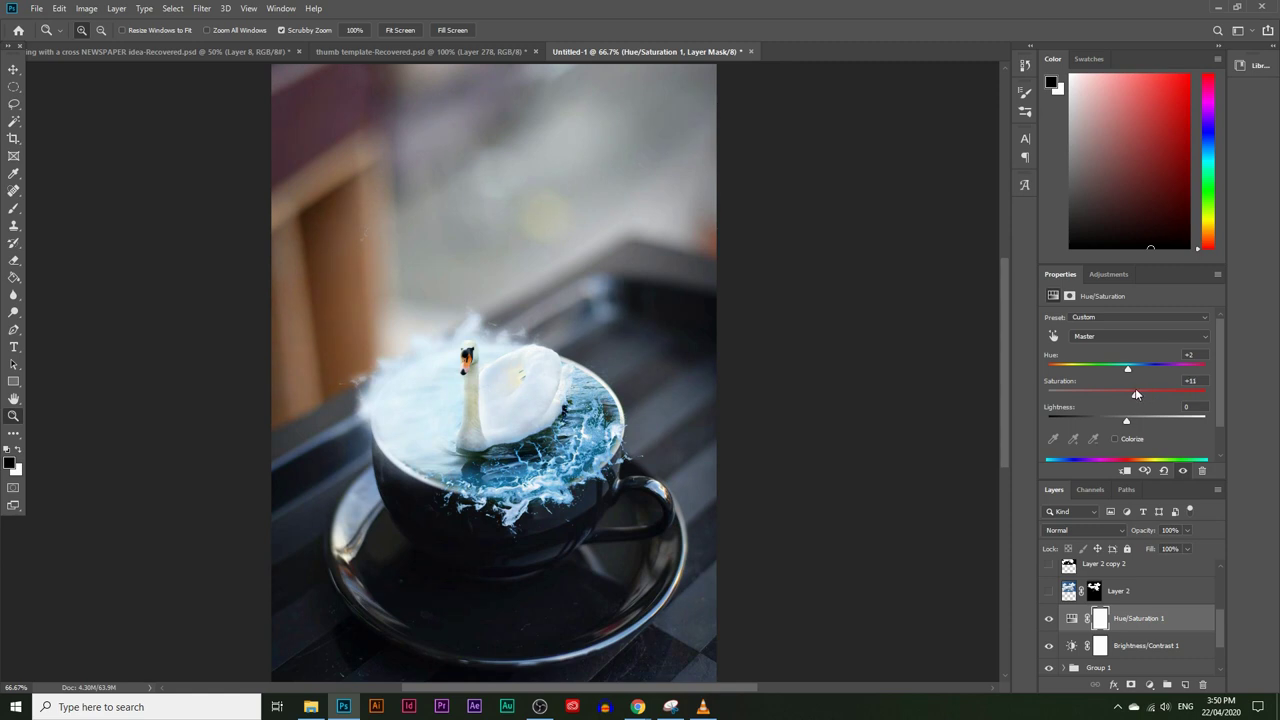
scroll(938, 423, "down", 1)
left_click_drag(1125, 418, 1117, 421)
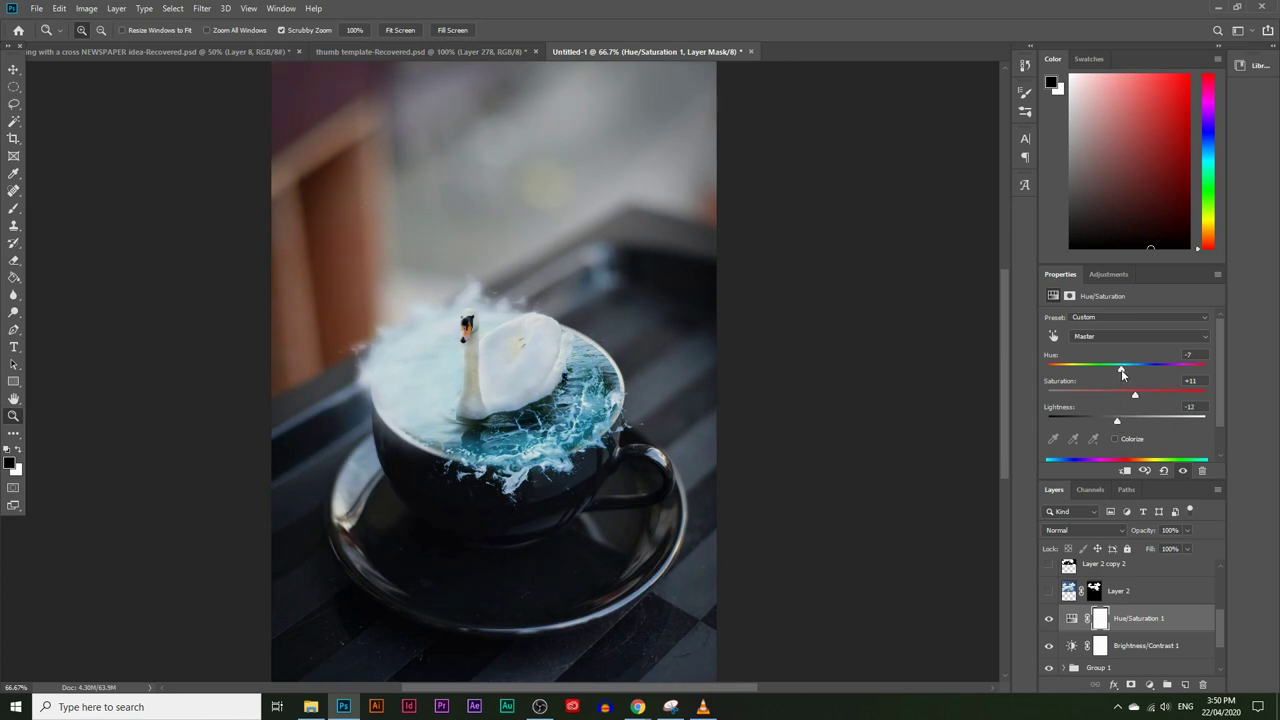
left_click(1108, 337)
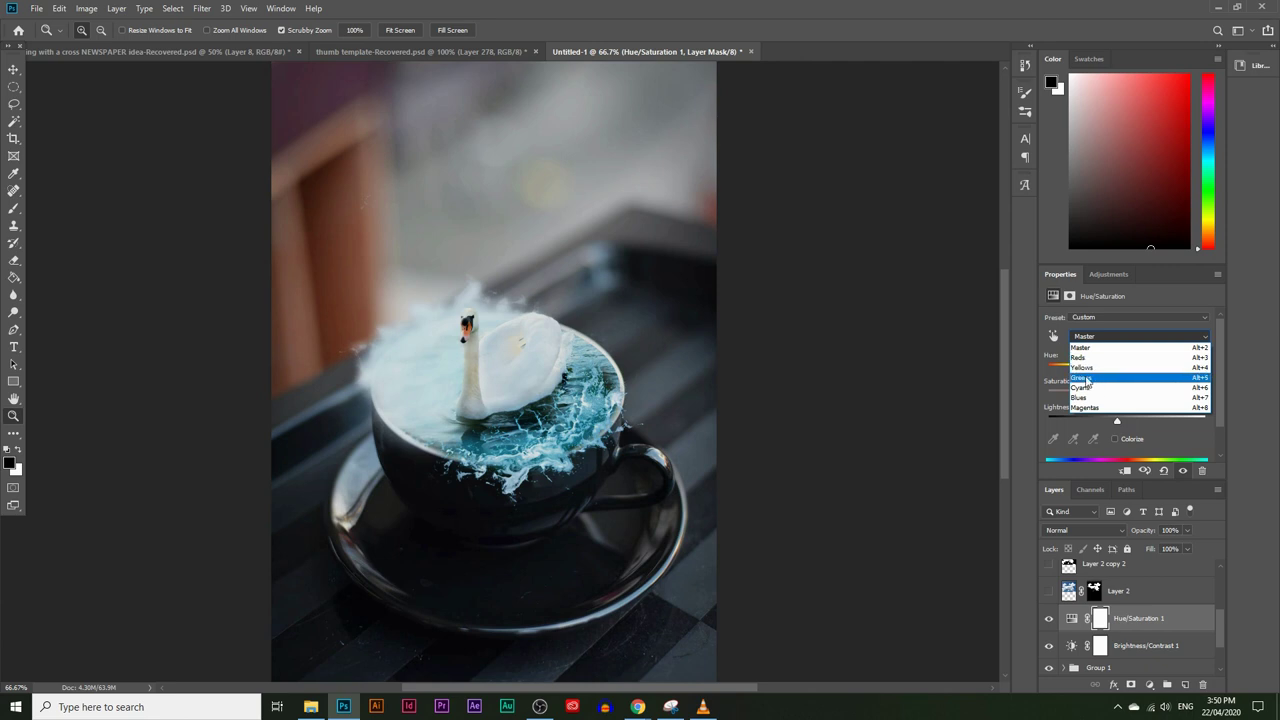
left_click(1035, 371)
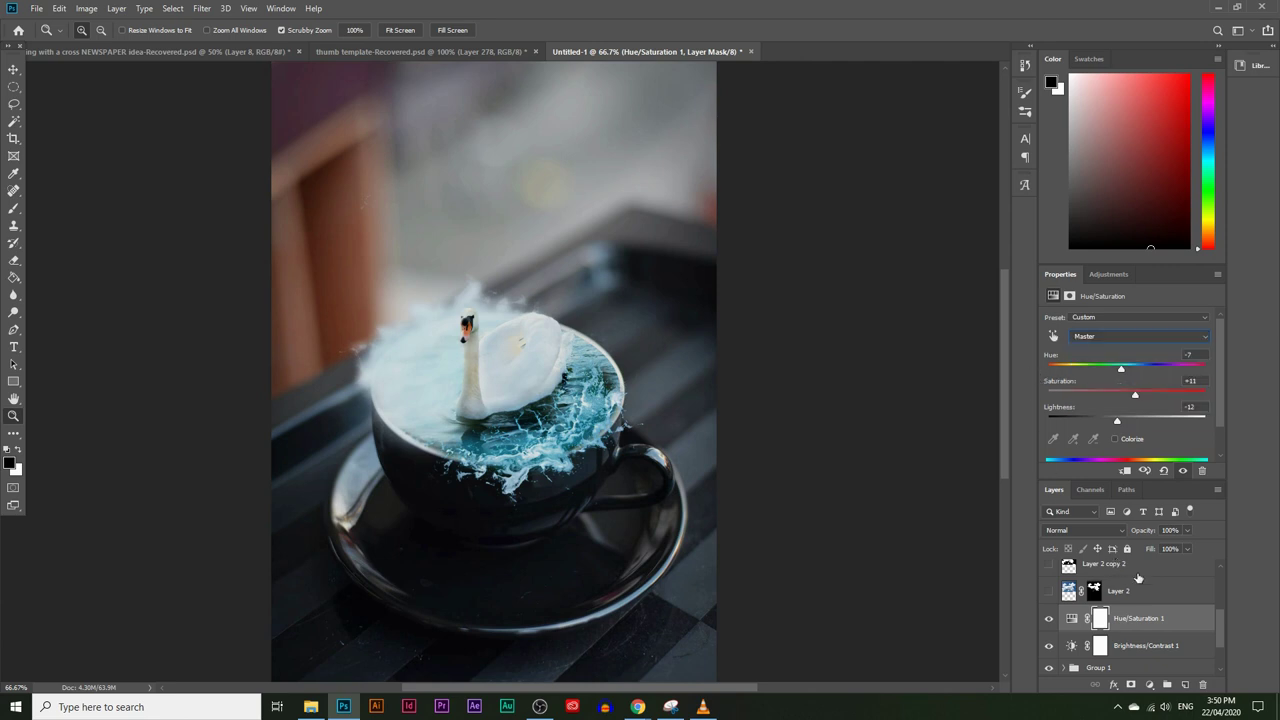
Hide the Hue/Saturation layer and add a Selective Color adjustment layer with Neutrals cyan +11, magenta +27, yellow +26 and black -8
left_click(1051, 619)
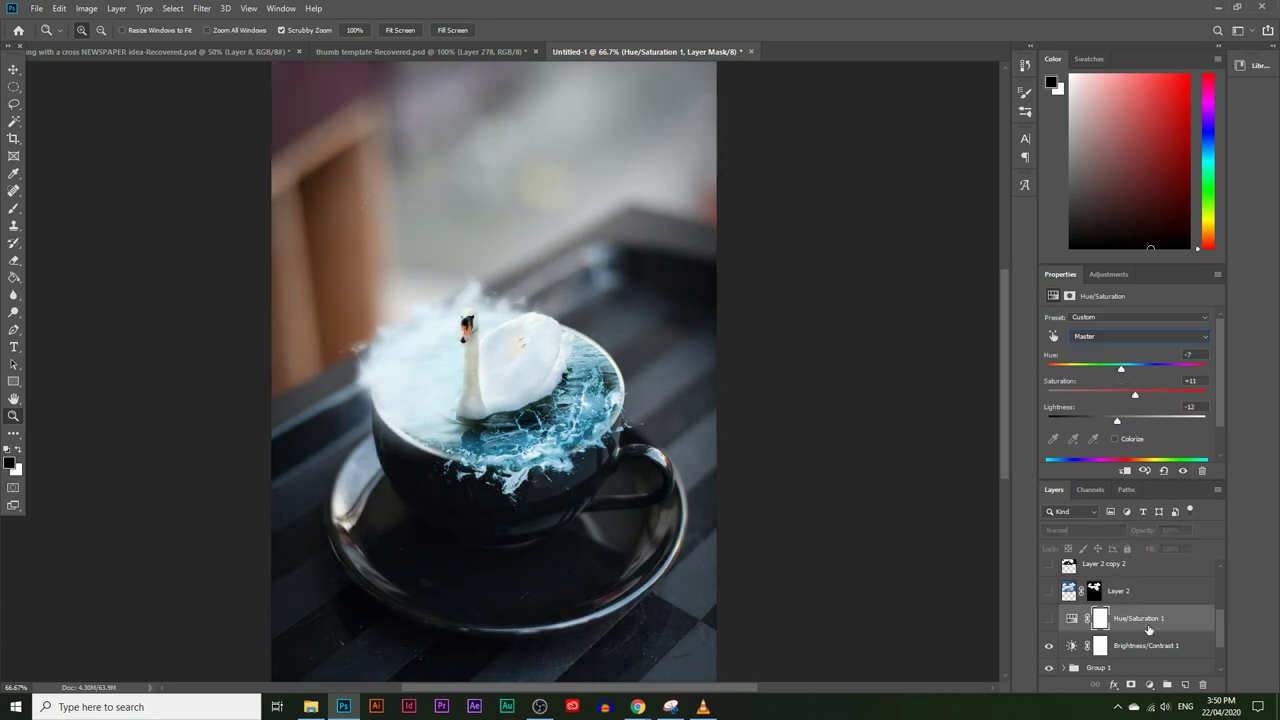
left_click(1149, 684)
left_click(1170, 677)
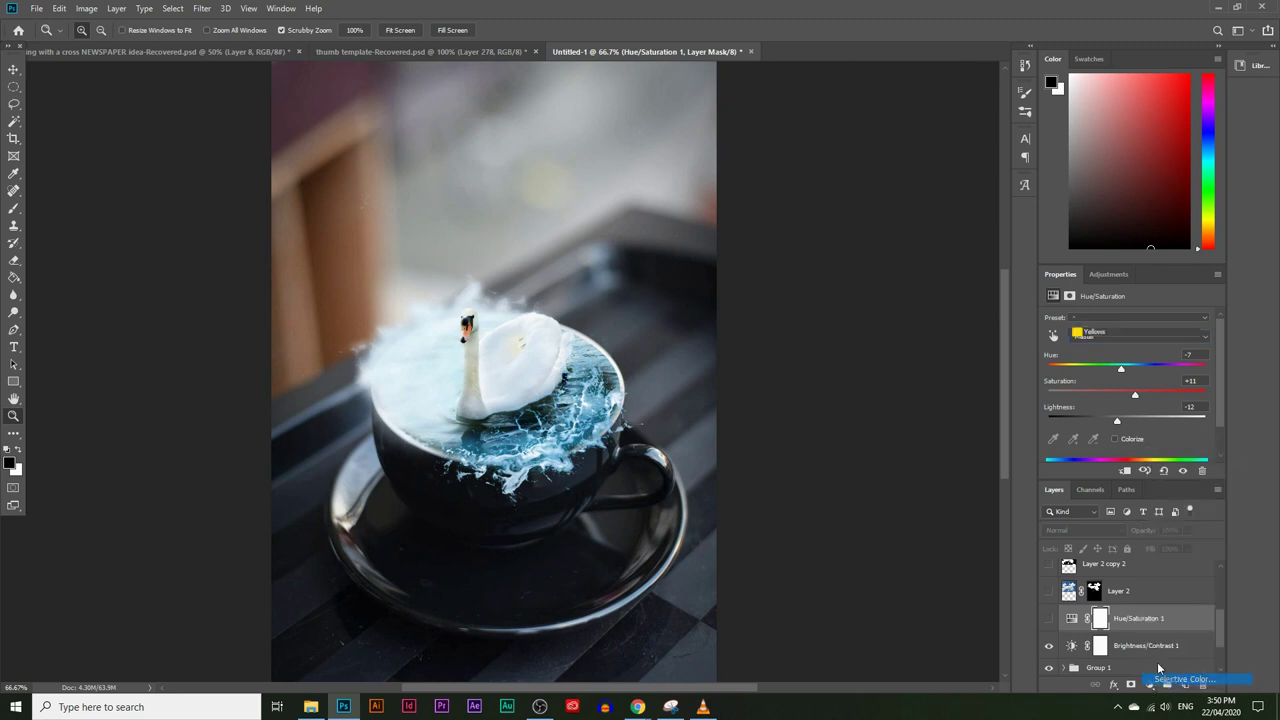
left_click(1131, 332)
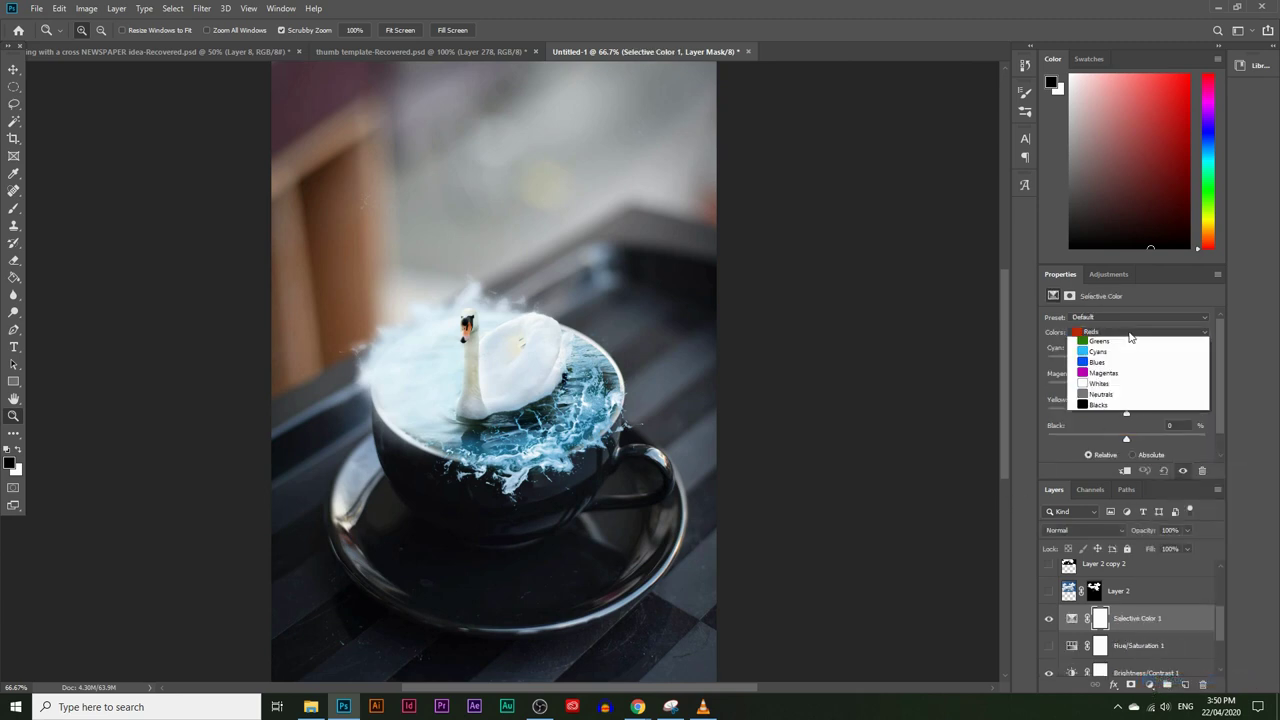
left_click(1100, 404)
left_click_drag(1126, 361, 1135, 391)
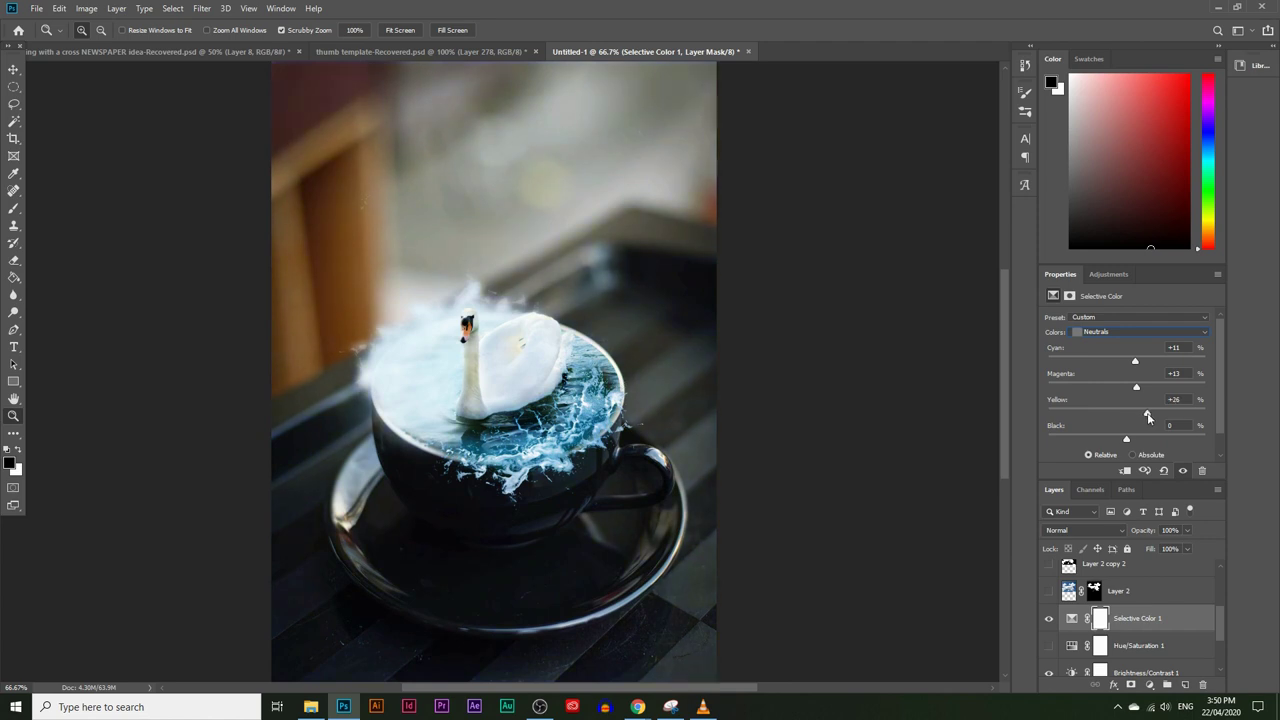
left_click_drag(1130, 441, 1120, 441)
left_click_drag(653, 515, 577, 361)
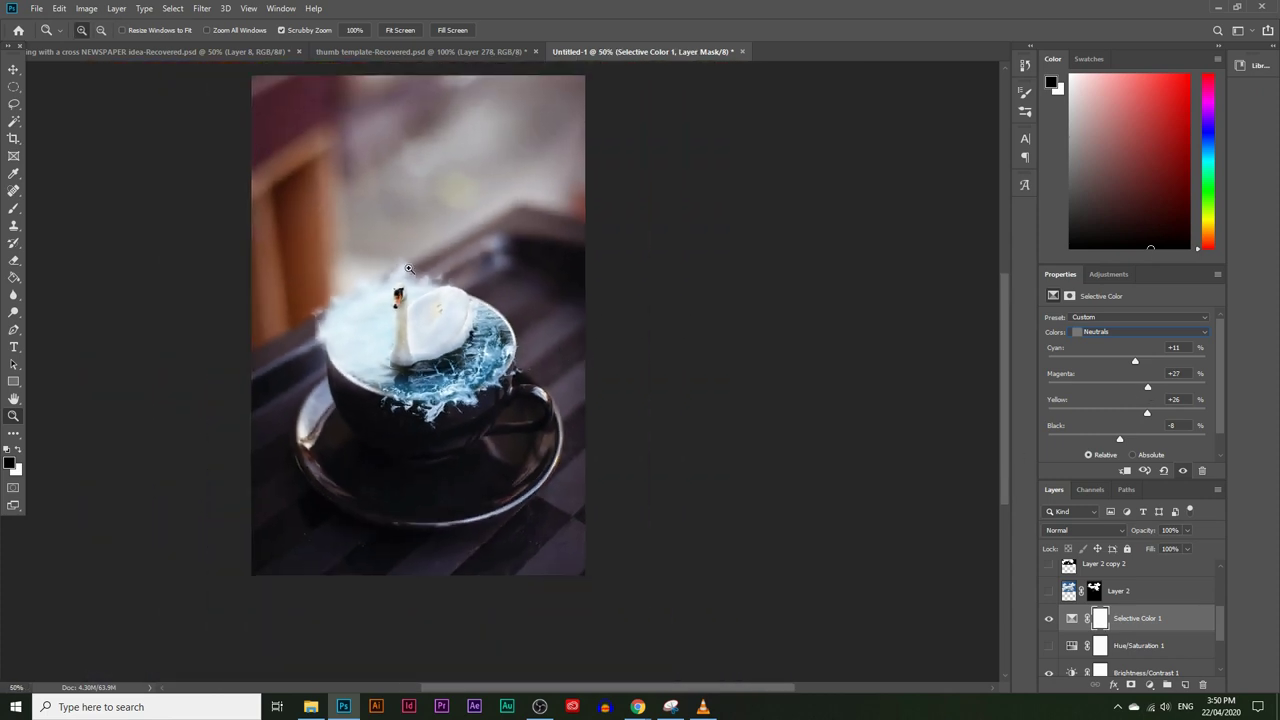
left_click(418, 296)
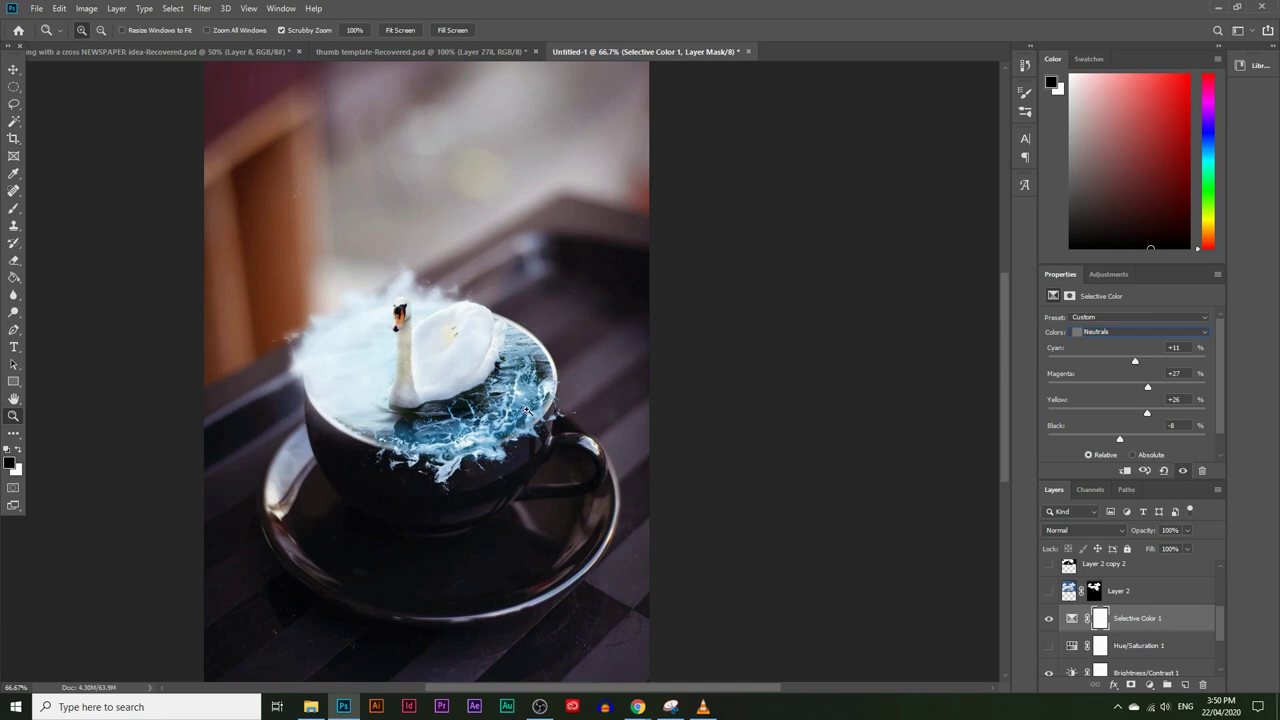
left_click(1150, 686)
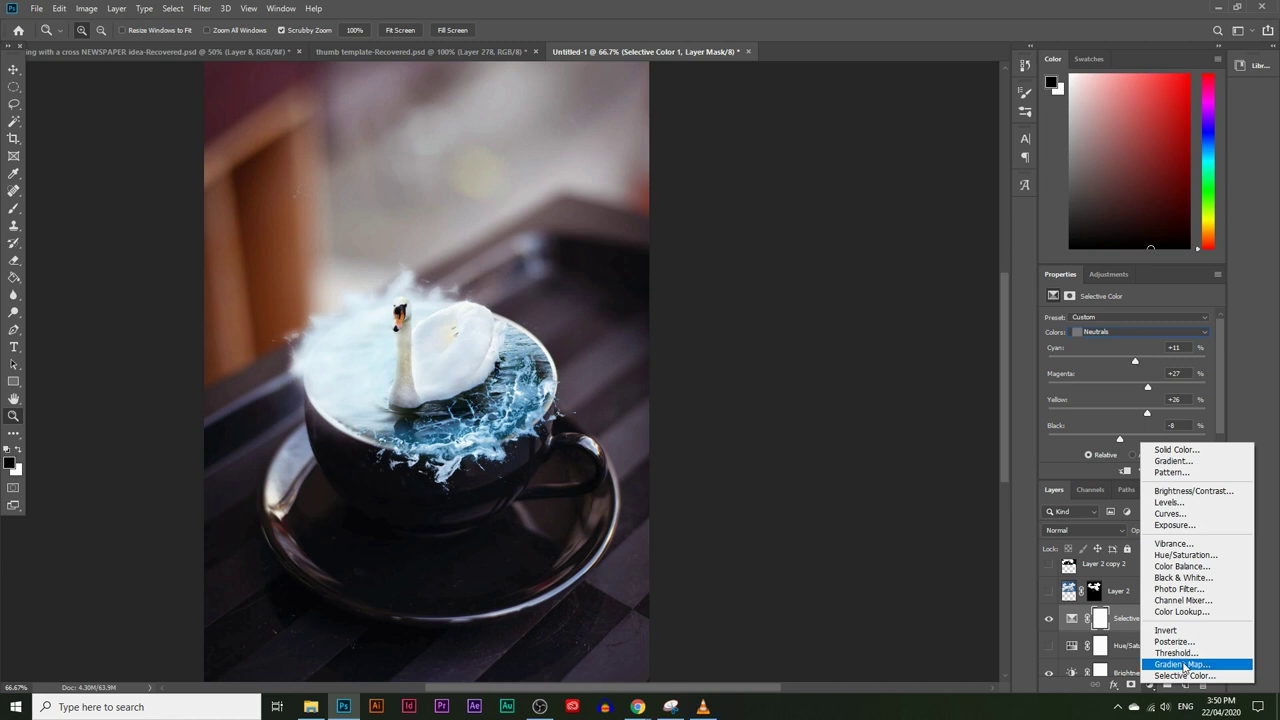
left_click(1182, 664)
key("ctrl+z")
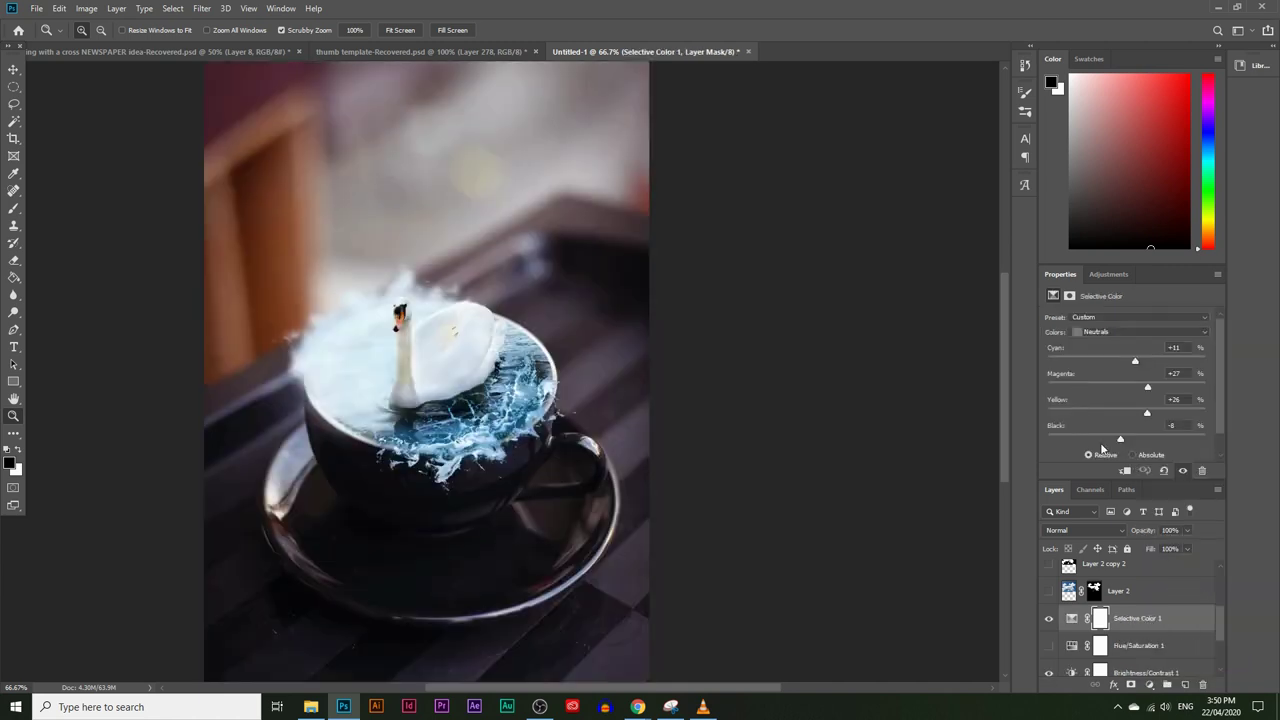
Add a Curves adjustment layer above Selective Color, lowering the RGB curve slightly in the highlights and raising it slightly in the shadows
left_click(1150, 686)
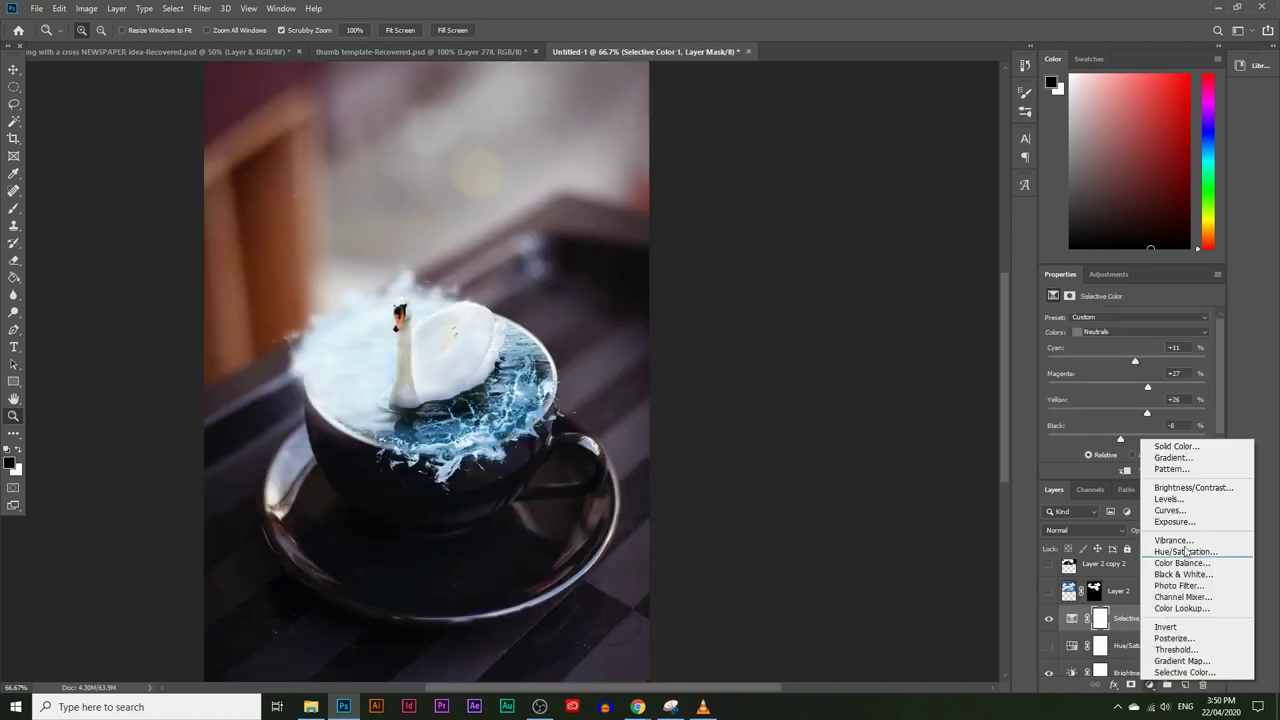
left_click(1180, 513)
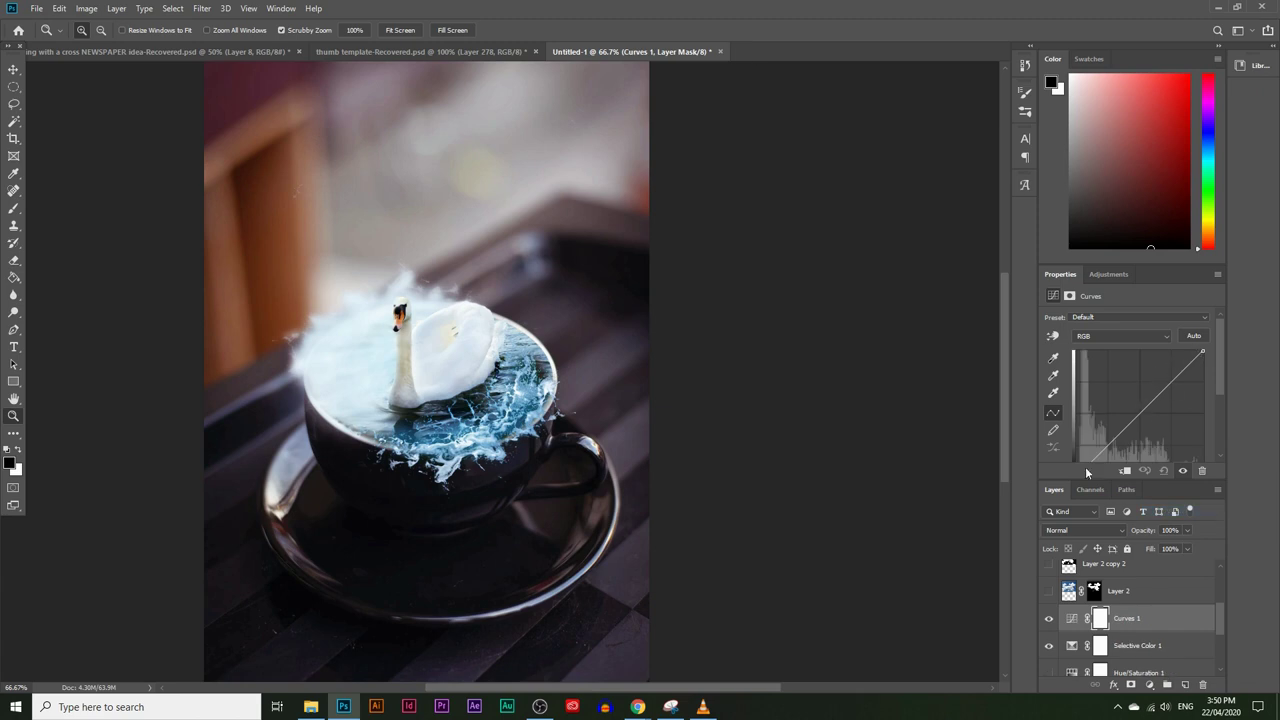
mouse_move(1179, 374)
left_mouse_down()
mouse_move(1166, 370)
mouse_move(1178, 380)
left_mouse_up()
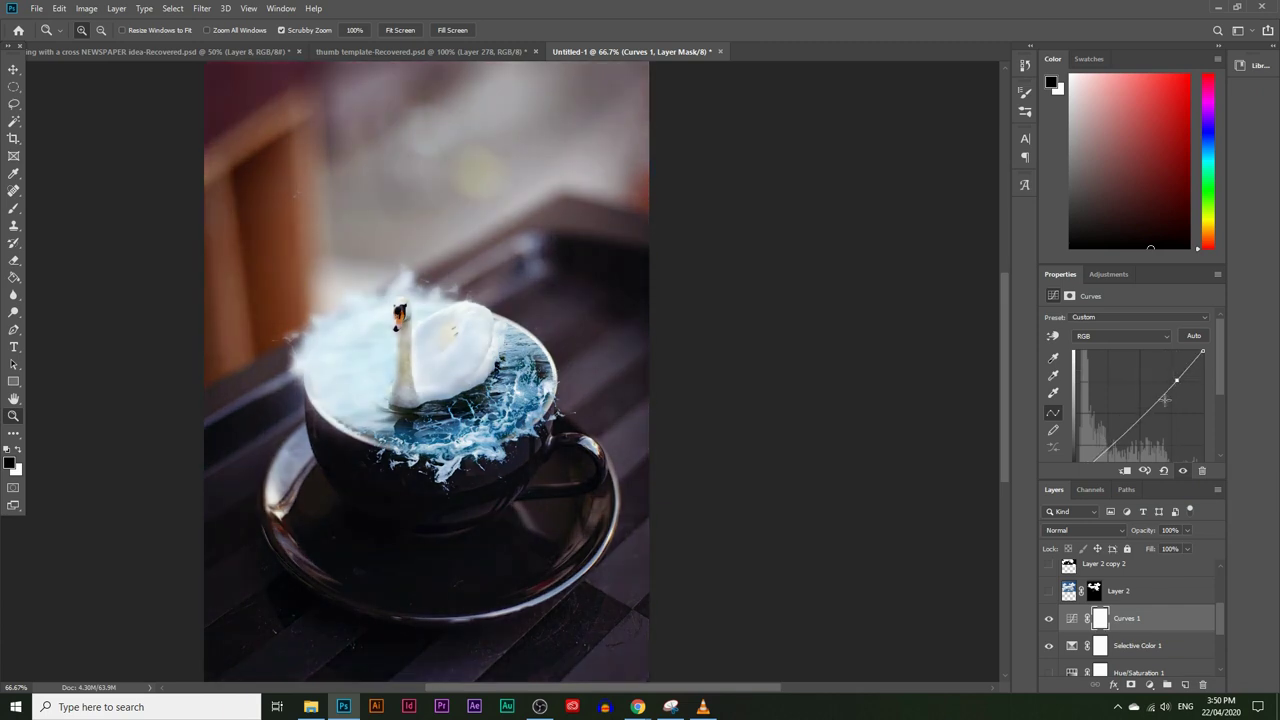
left_click_drag(1118, 441, 1115, 432)
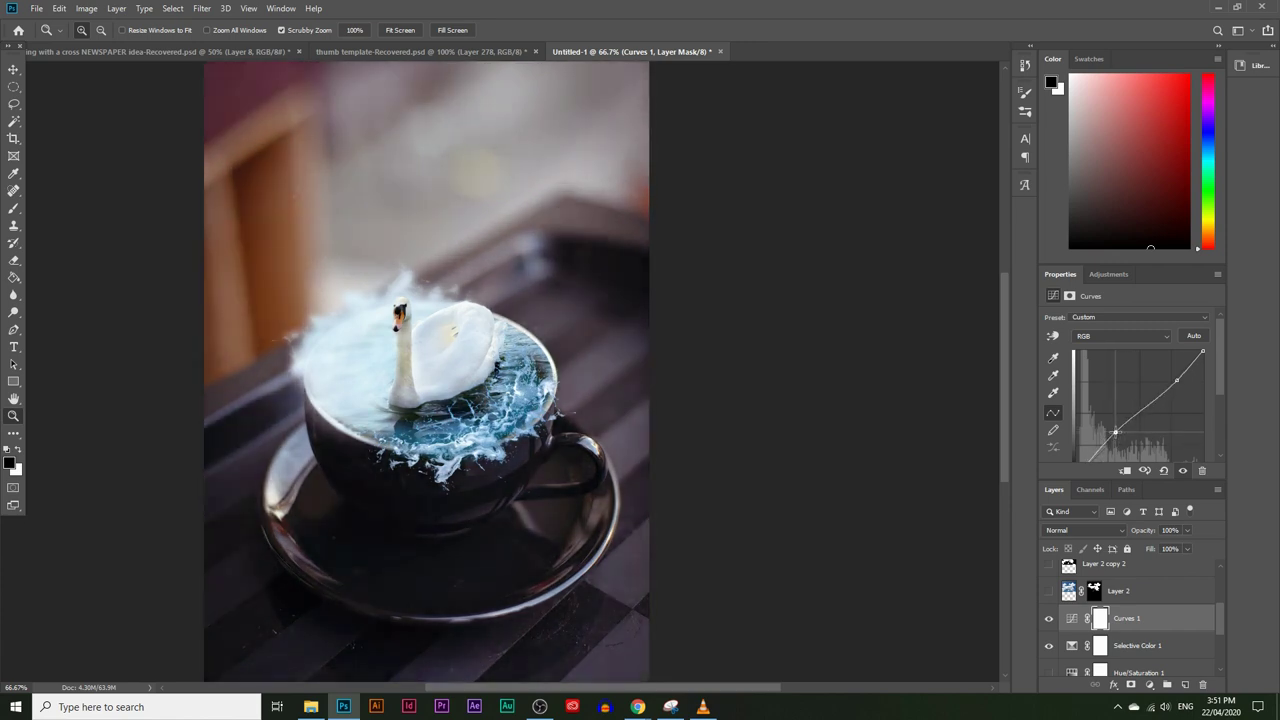
key("alt")
left_click(288, 427, "alt")
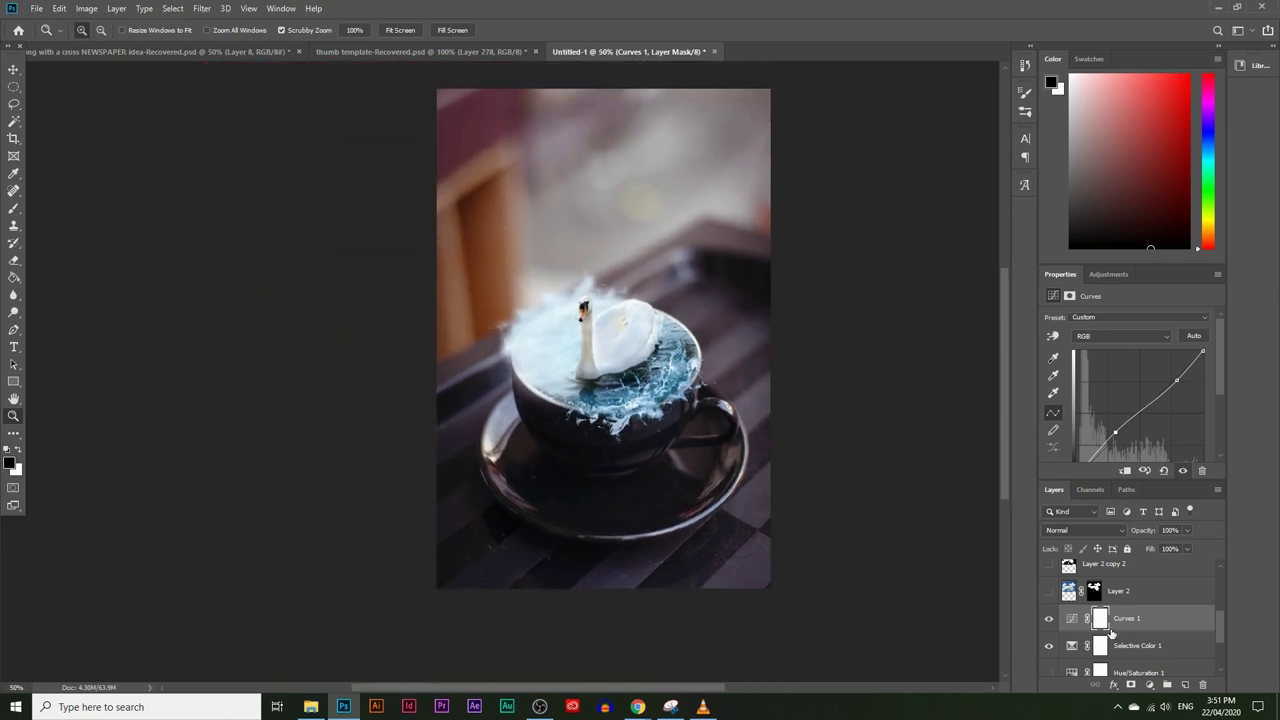
Group the adjustment layers from Curves down to Brightness/Contrast, and compare the image with and without the group
scroll(1133, 640, "down", 2)
left_click(1133, 640, "shift")
key("ctrl+g")
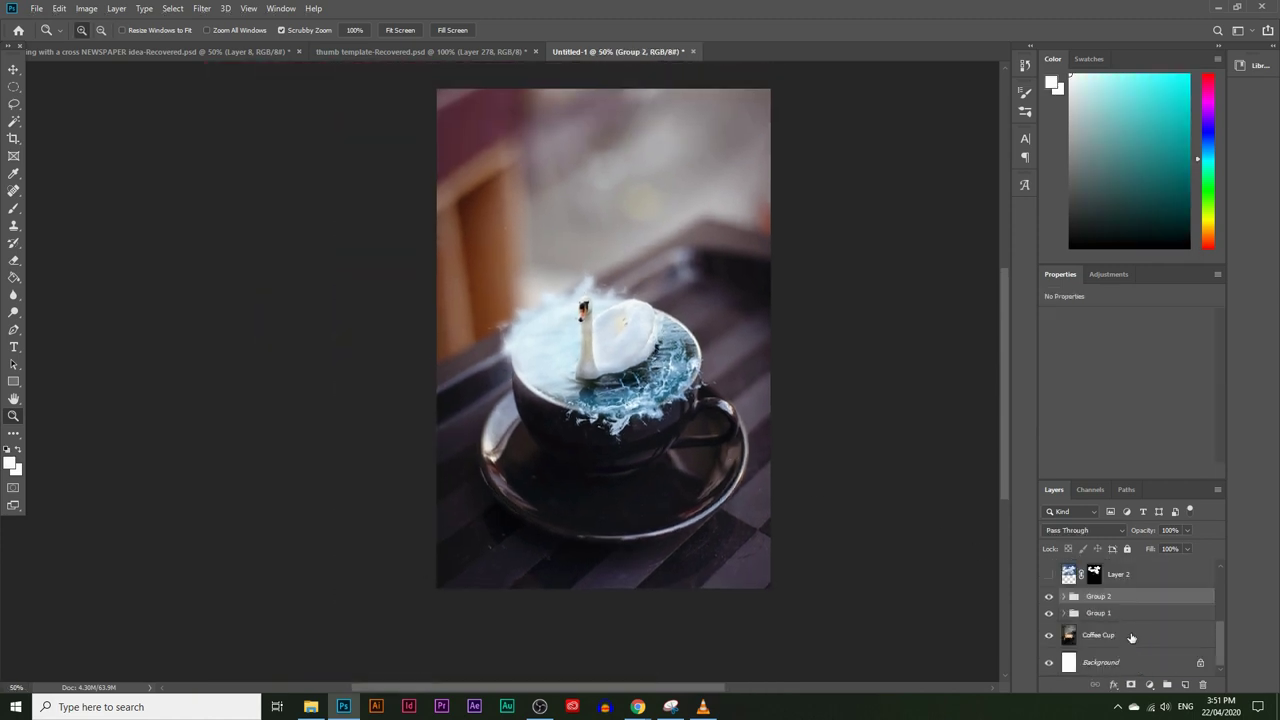
left_click(1049, 623)
left_click(1049, 623)
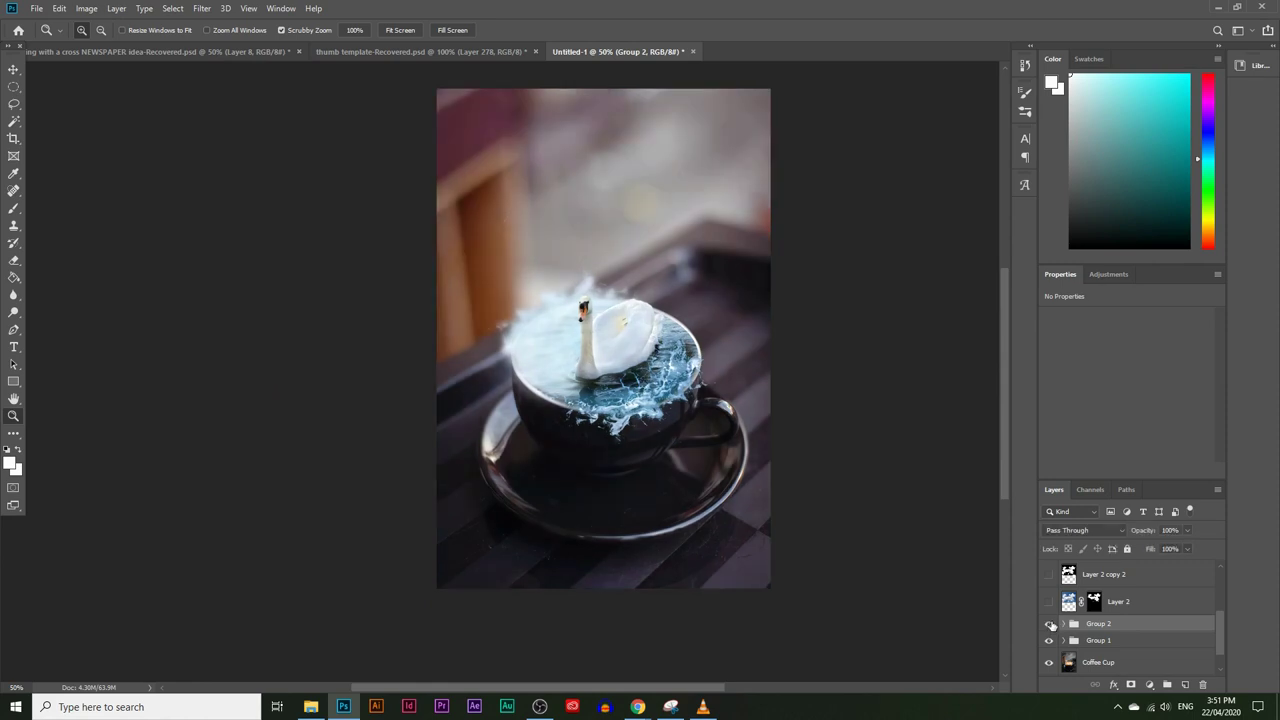
scroll(770, 515, "up", 3)
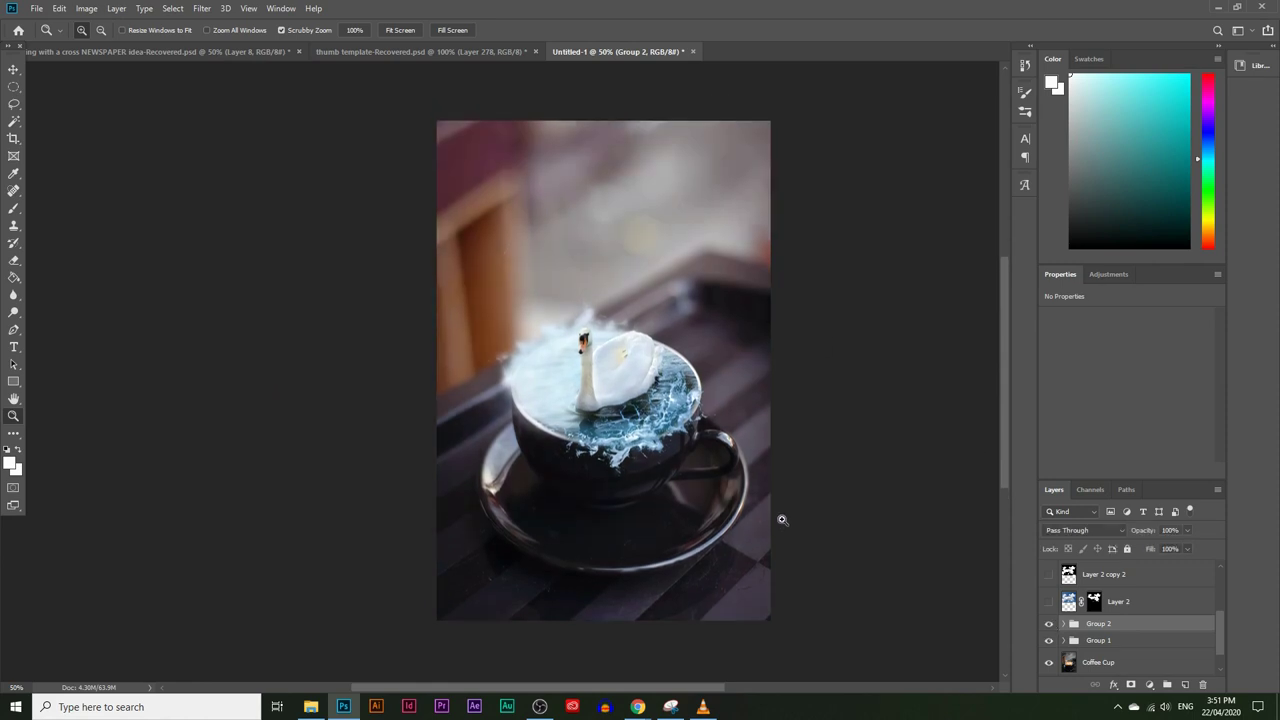